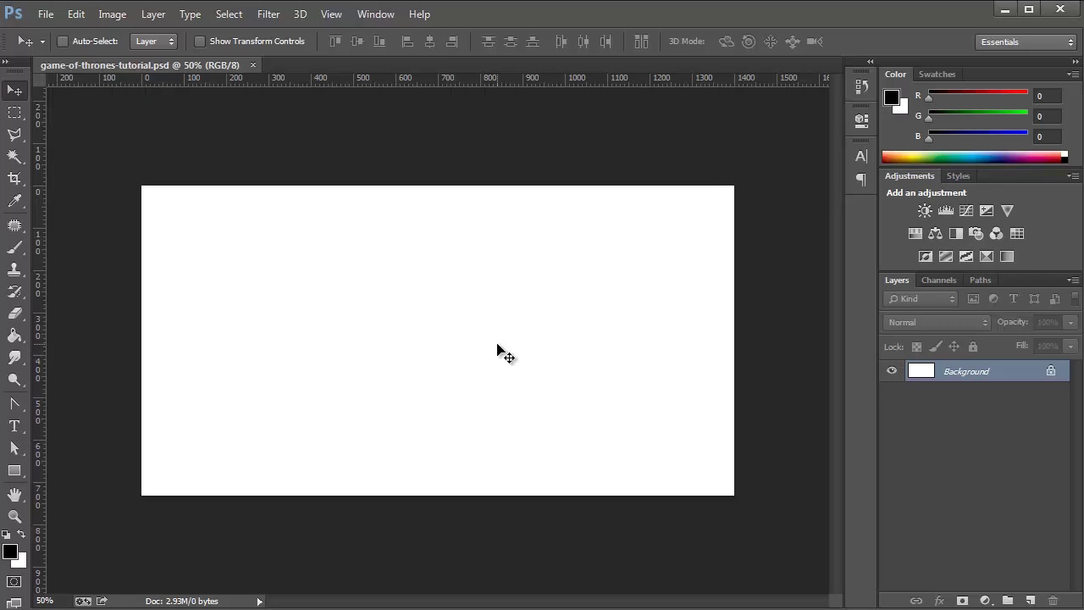
- Fill the canvas with black and set the Type tool font to Times New Roman
key("alt+BackSpace")
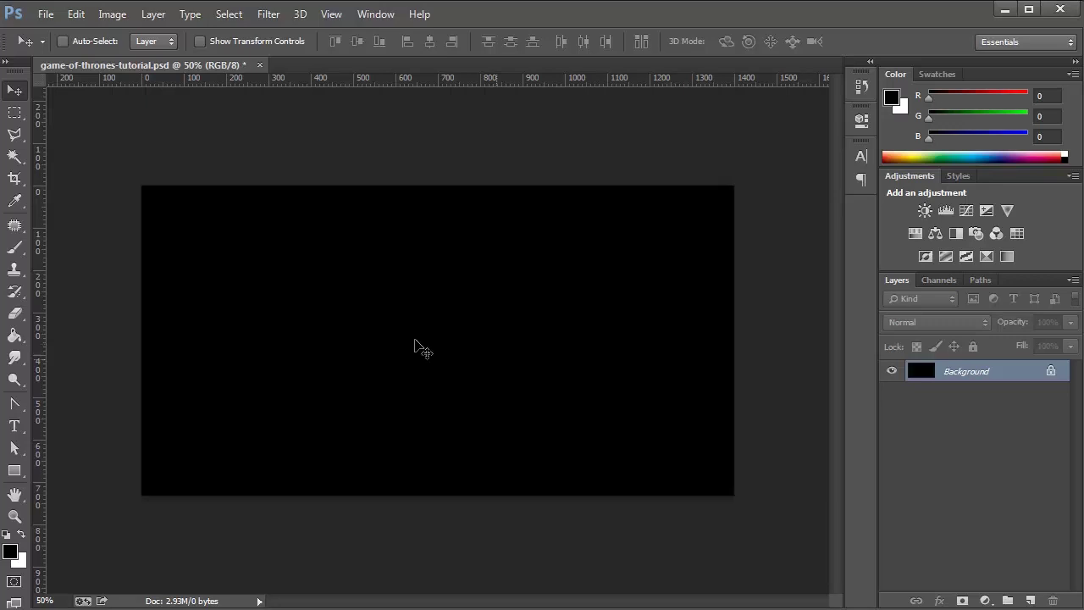
left_click(15, 426)
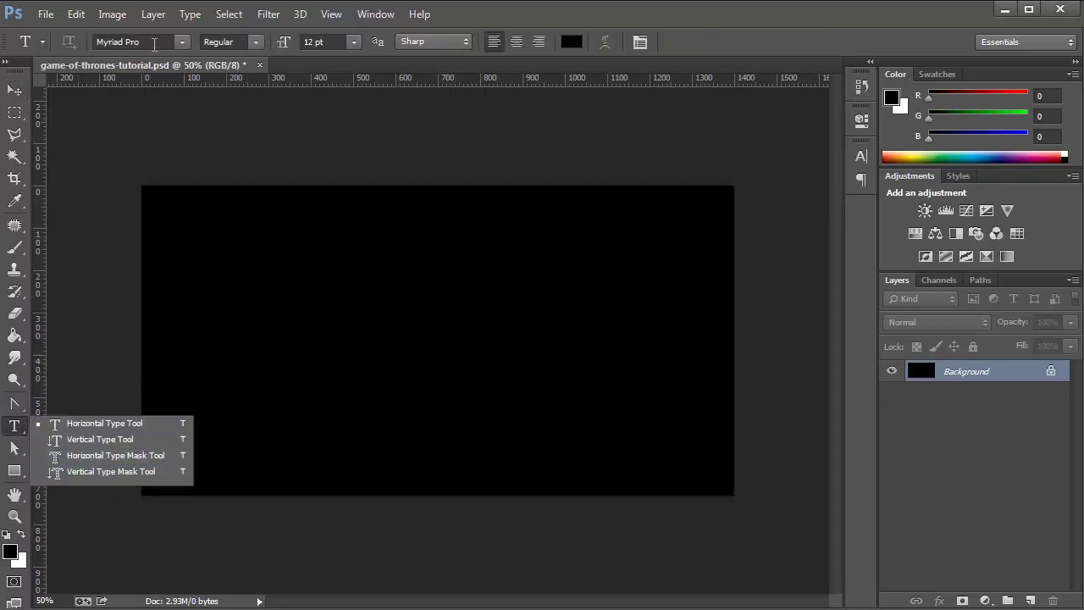
left_click(182, 44)
scroll(198, 459, "down", 6)
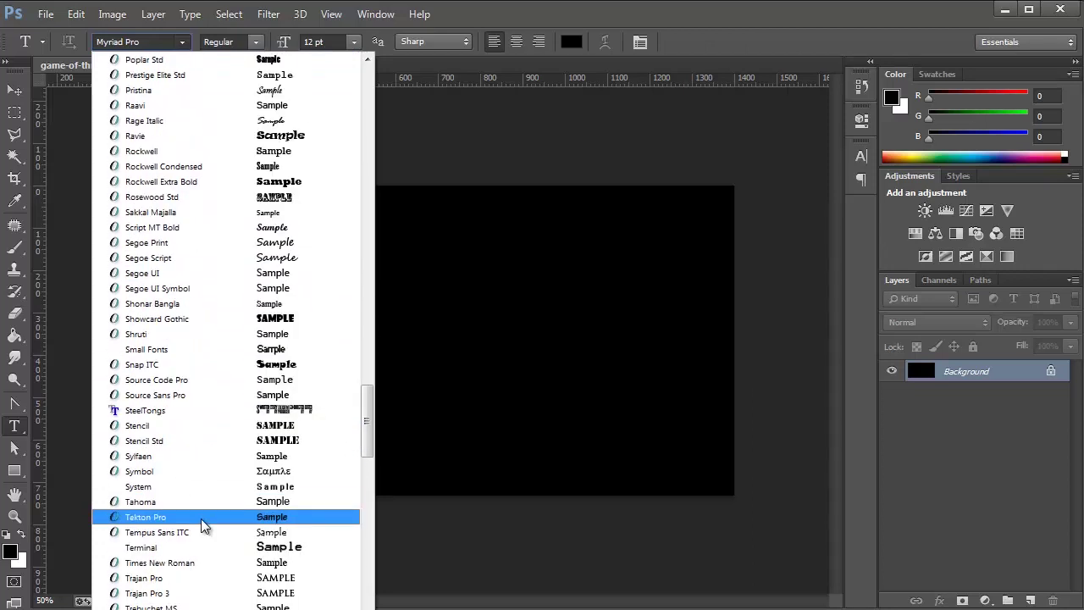
scroll(206, 542, "up", 1)
left_click(206, 600)
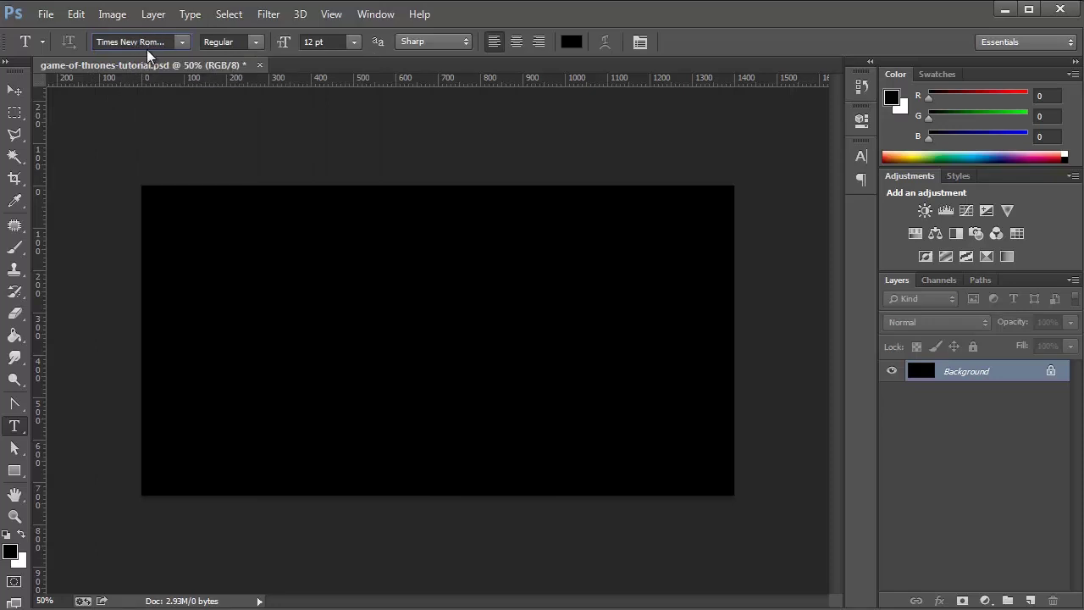
- Set the text size to 72 pt and the text colour to white (ffffff)
left_click(352, 43)
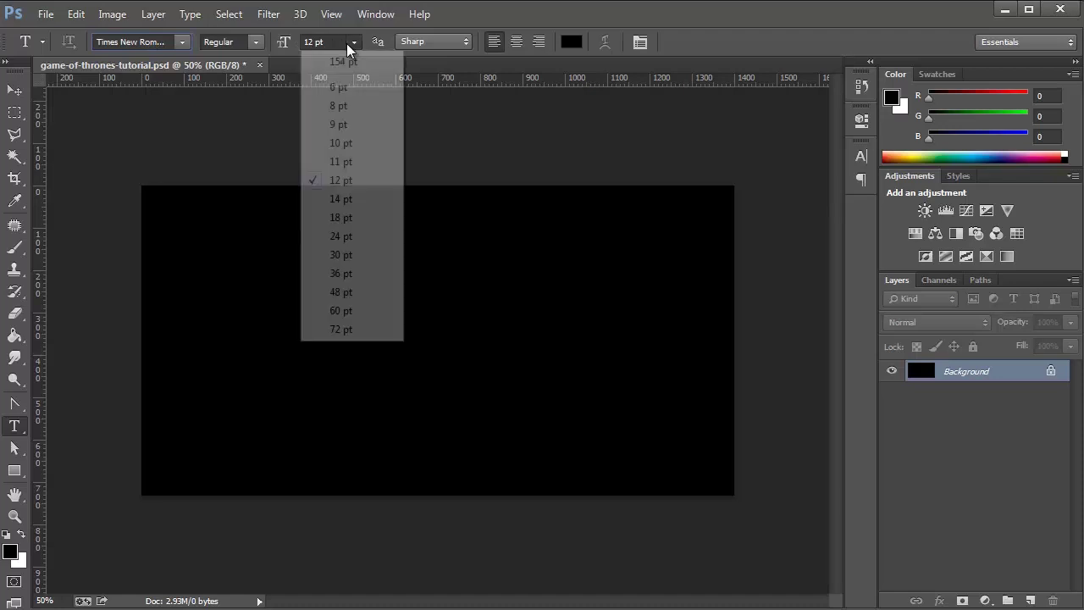
left_click(341, 332)
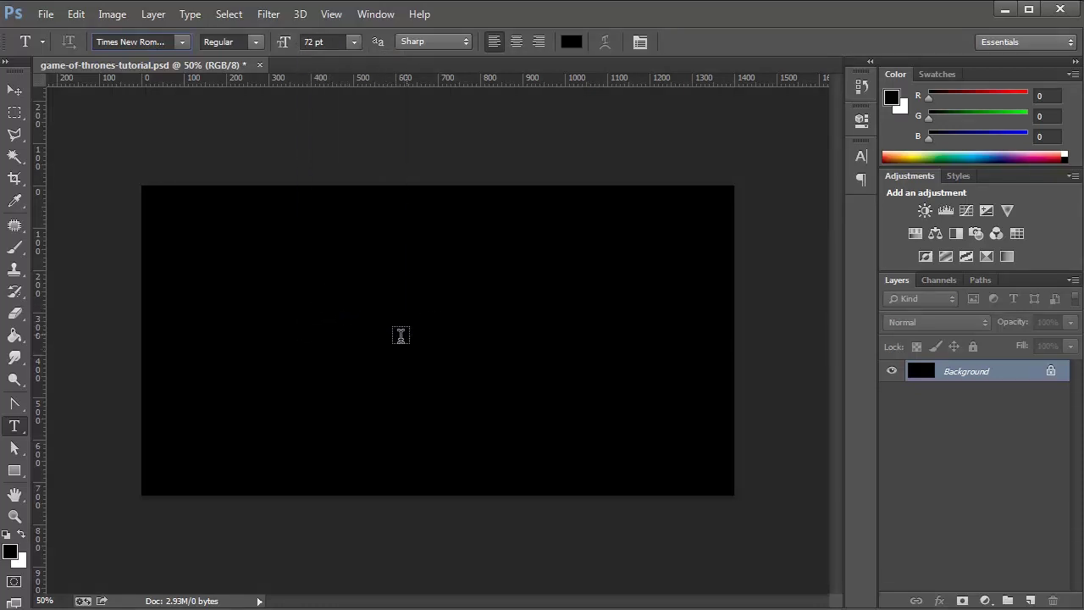
left_click(572, 44)
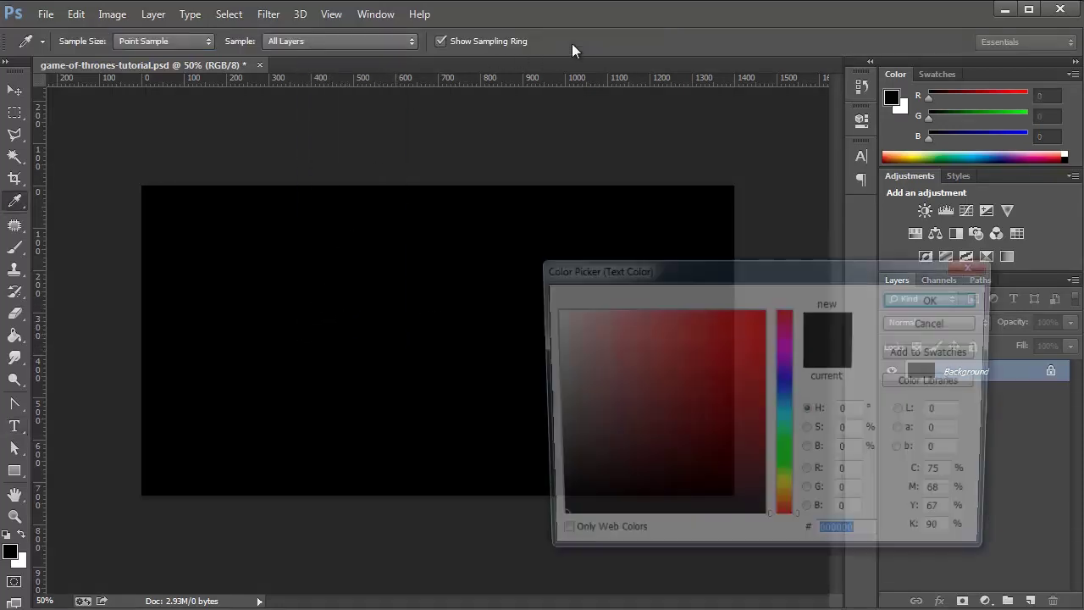
left_click(552, 311)
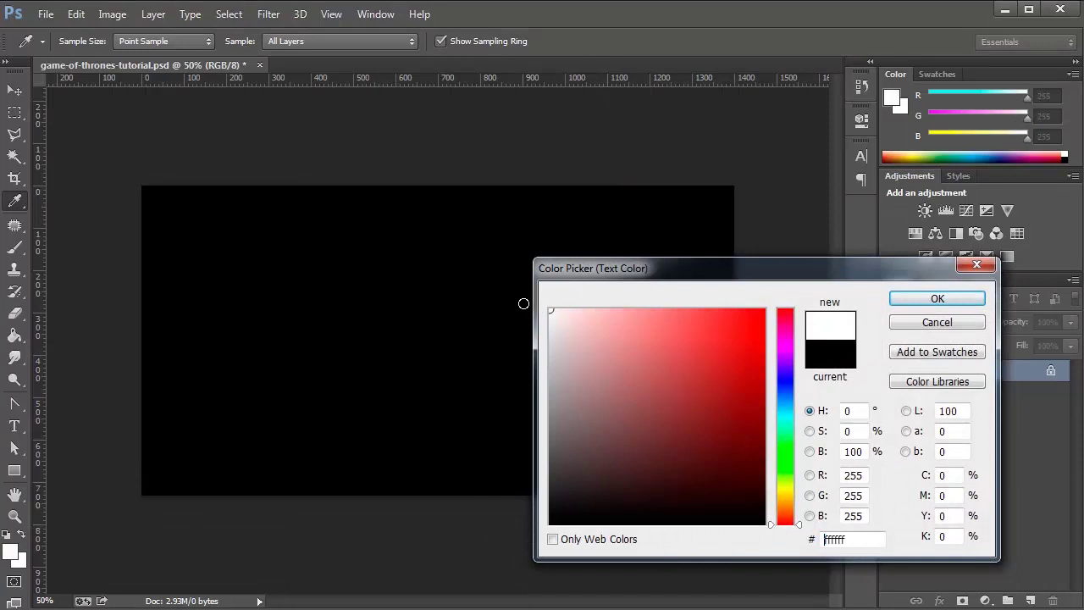
left_click(966, 295)
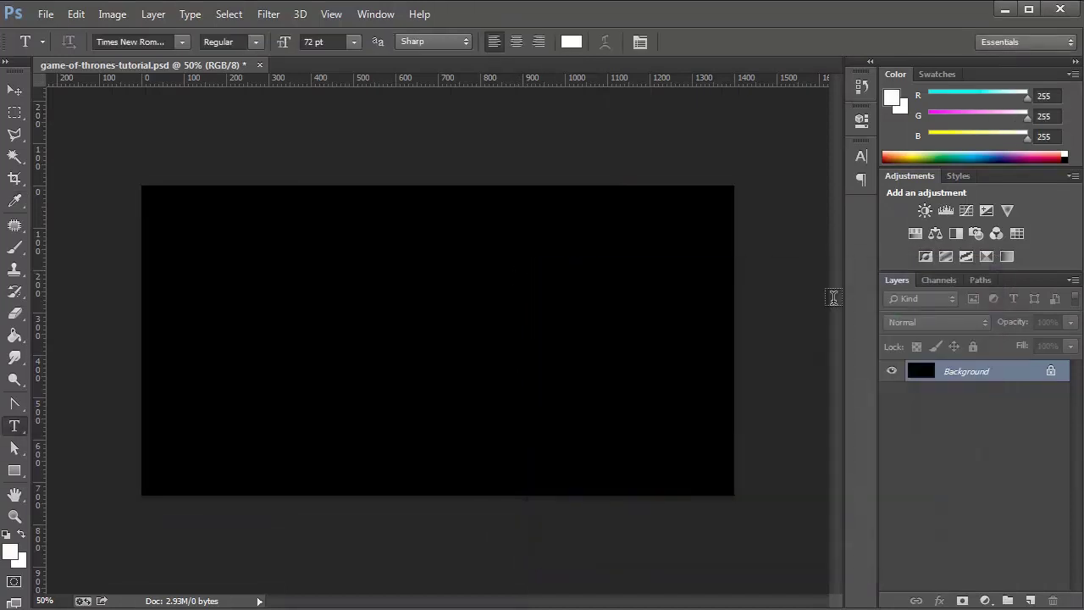
- Type centre-aligned 'Game of Thrones' near the canvas centre, commit it, and select all
left_click(516, 44)
left_click(384, 343)
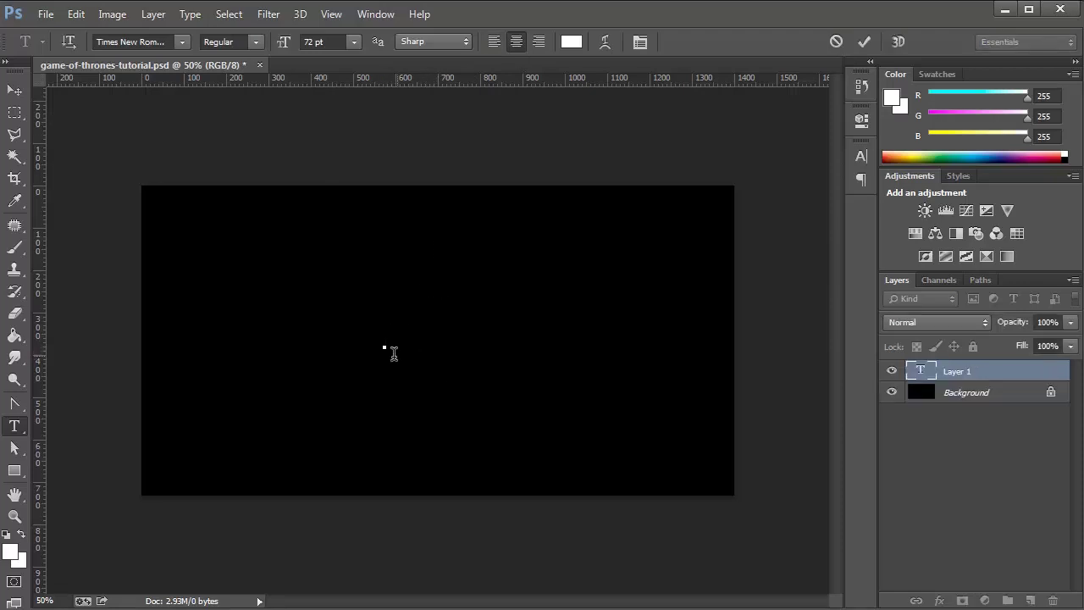
type("Game of")
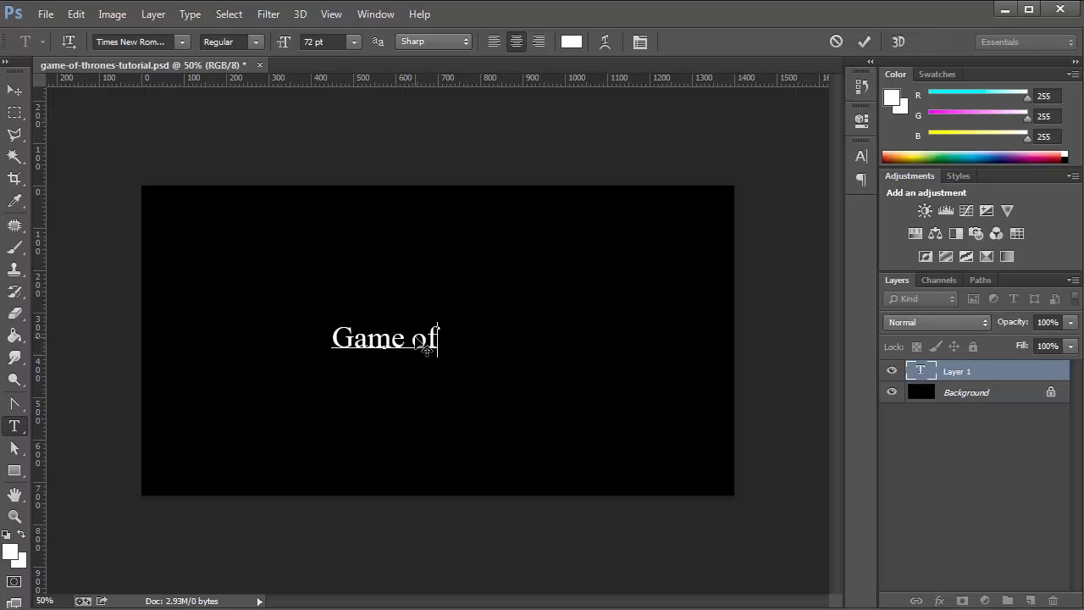
type(" Thrones")
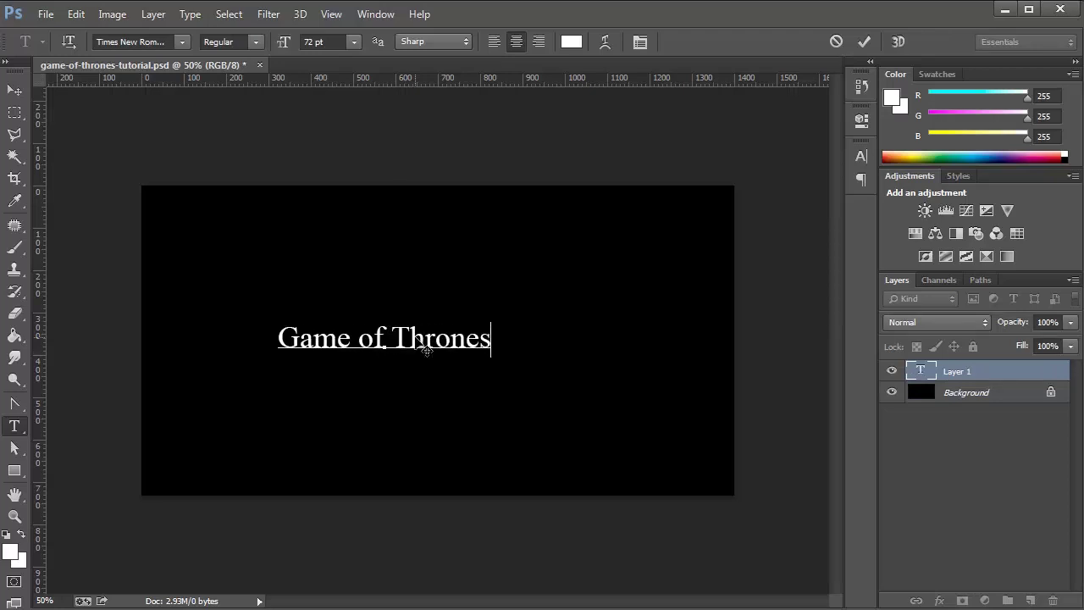
key("ctrl+Return")
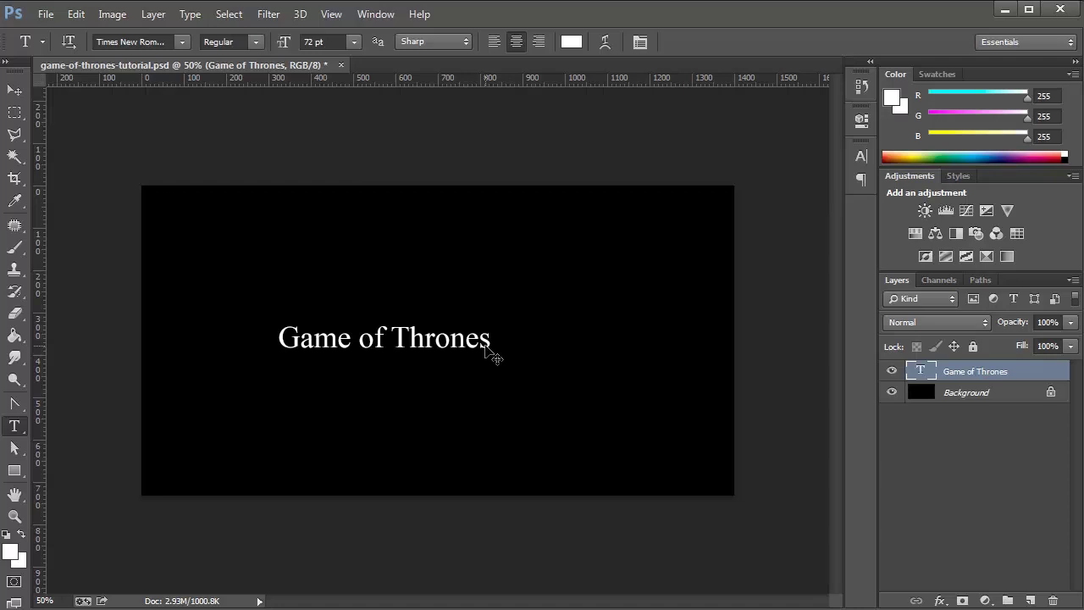
key("ctrl+a")
- Align the title to the vertical and horizontal canvas centres with the Move tool, then deselect
left_click(13, 93)
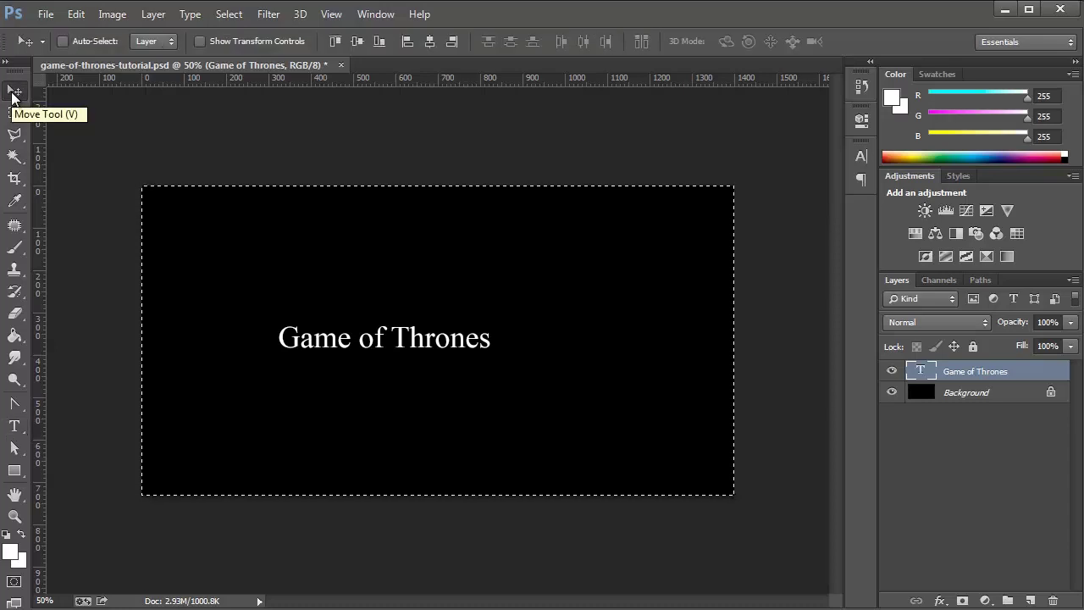
left_click(356, 42)
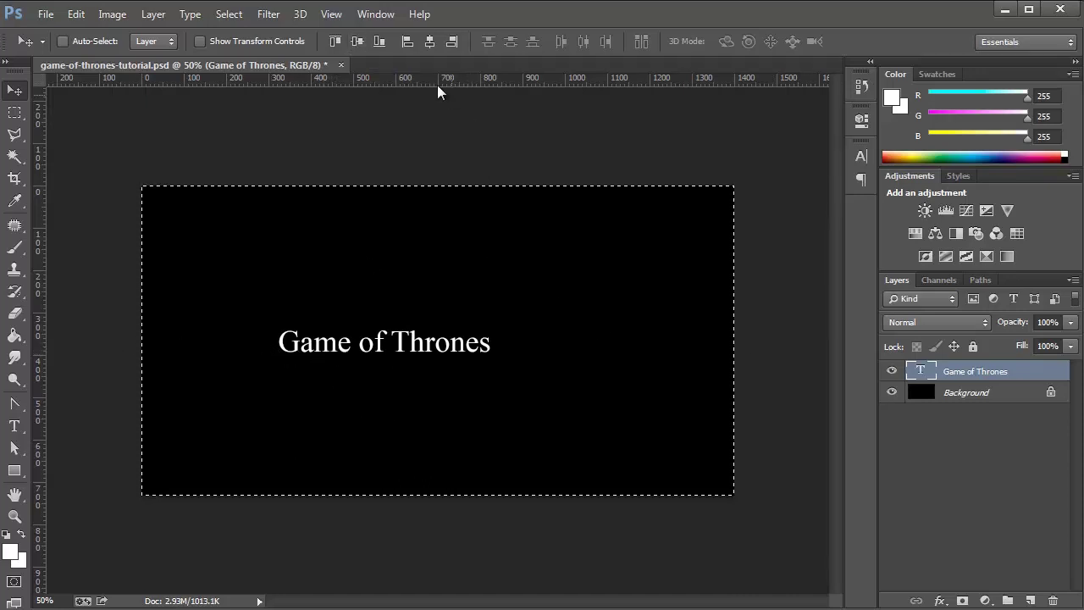
left_click(429, 43)
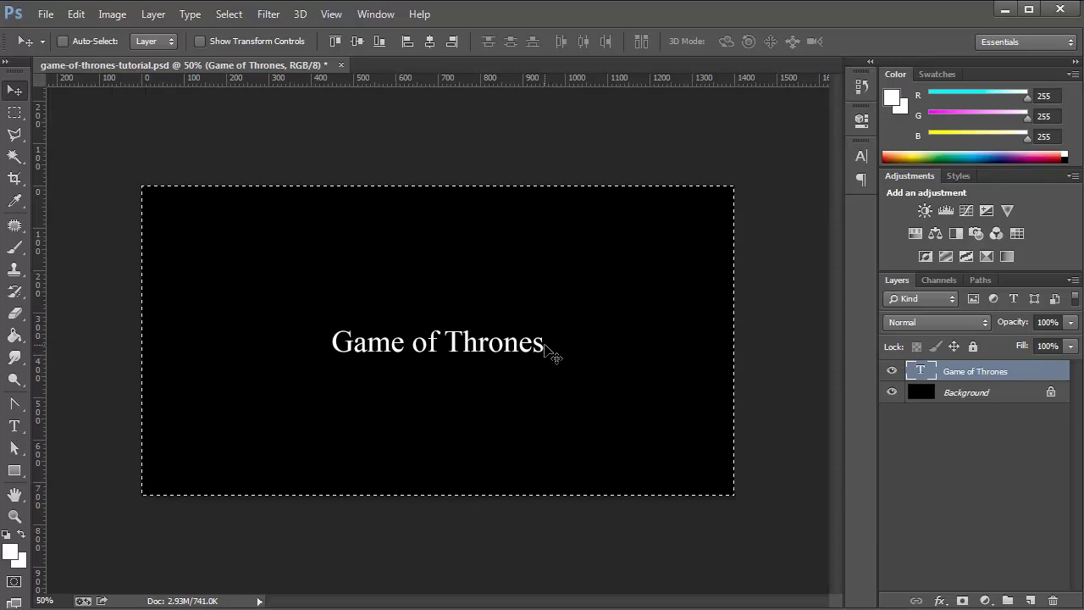
key("ctrl+d")
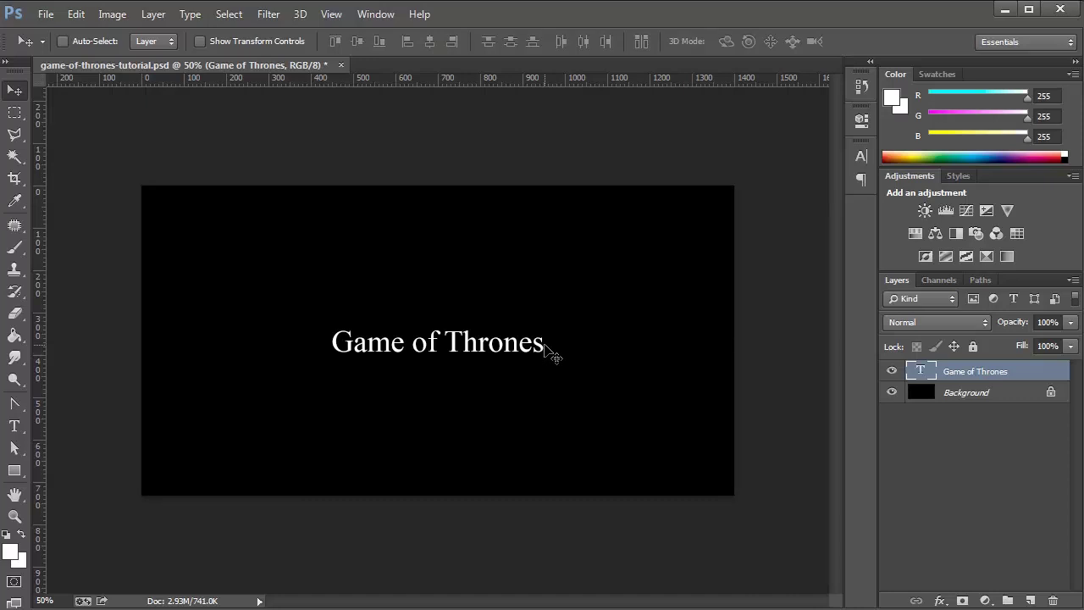
- Delete the stray letters accidentally typed before 'Thrones' in the title
key("t")
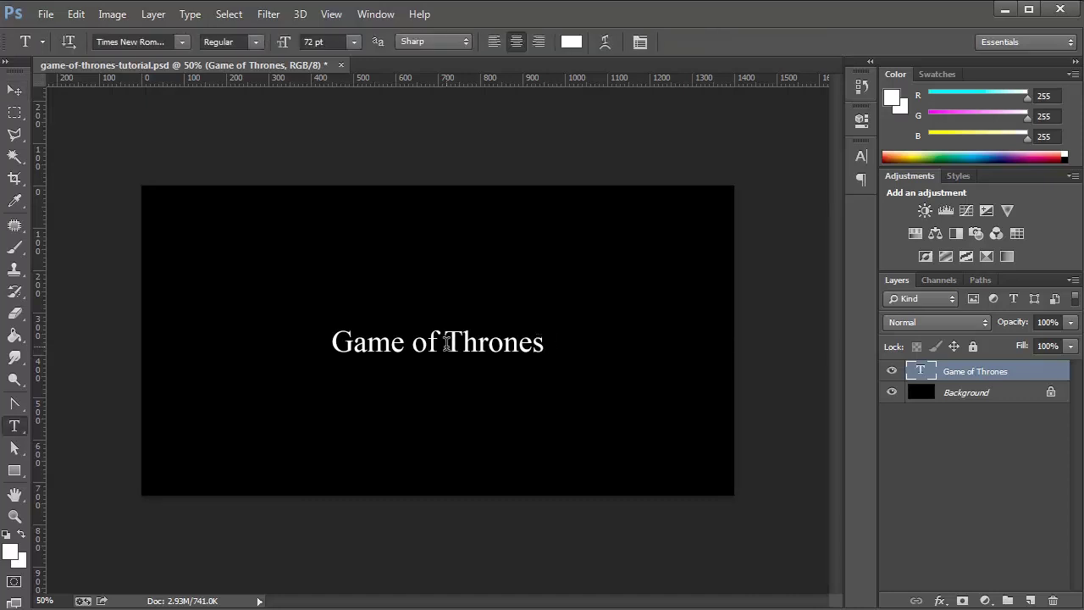
left_click(447, 342)
type("dfadf")
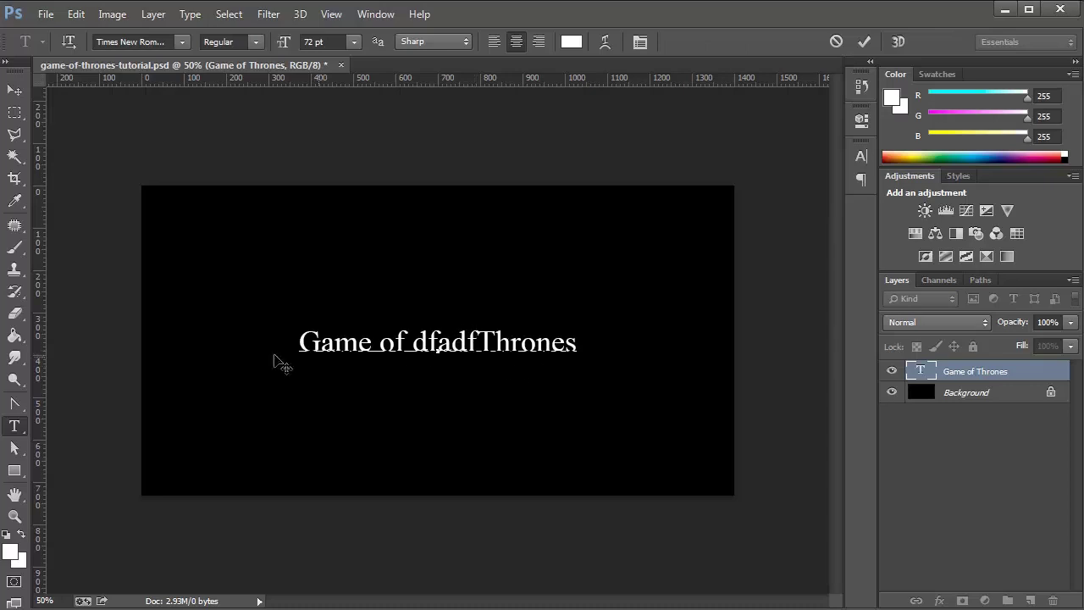
left_click_drag(480, 342, 418, 341)
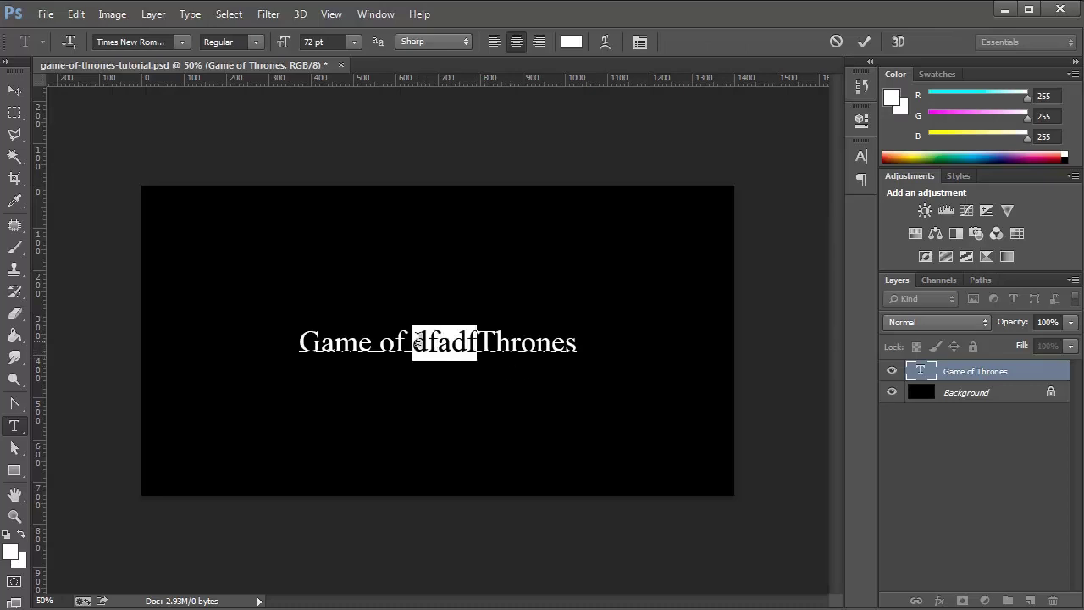
key("BackSpace")
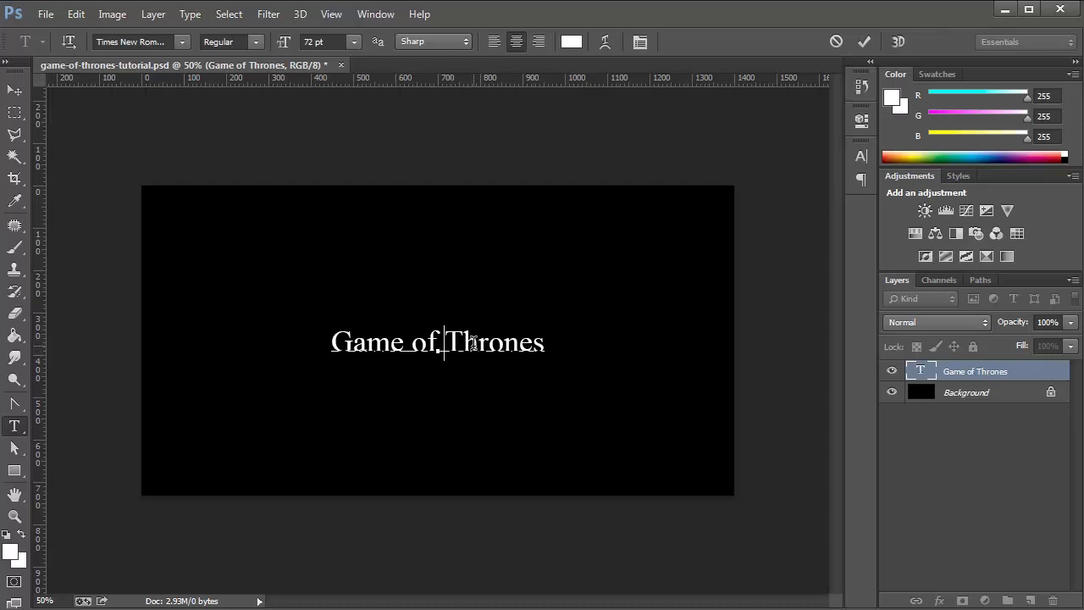
key("ctrl")
double_click(453, 346)
triple_click(451, 344)
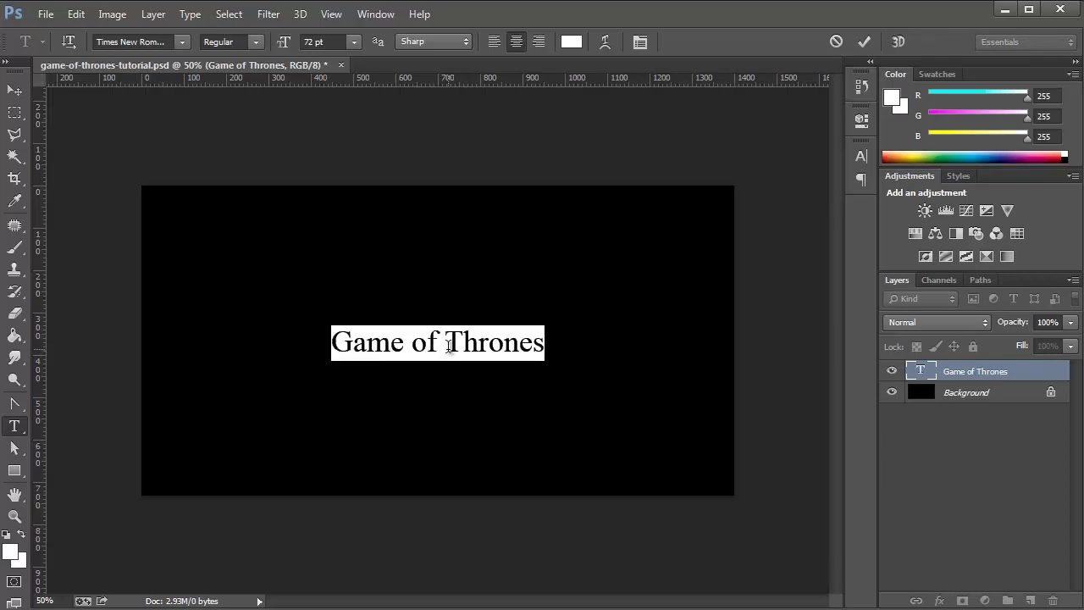
left_click(448, 342)
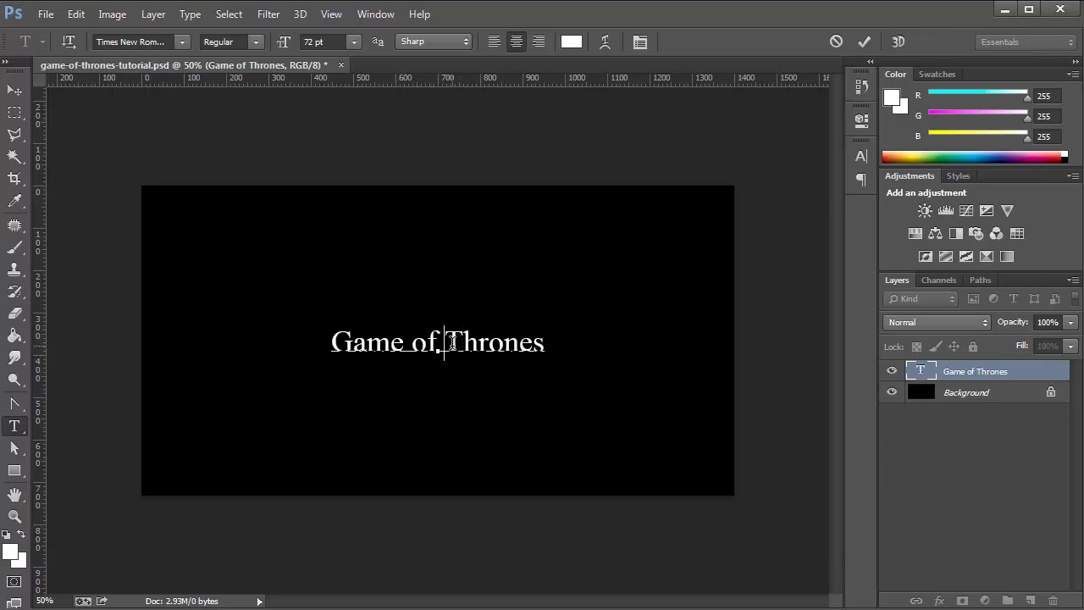
- Select all title text and raise its size from 72 pt to 154 pt
double_click(921, 373)
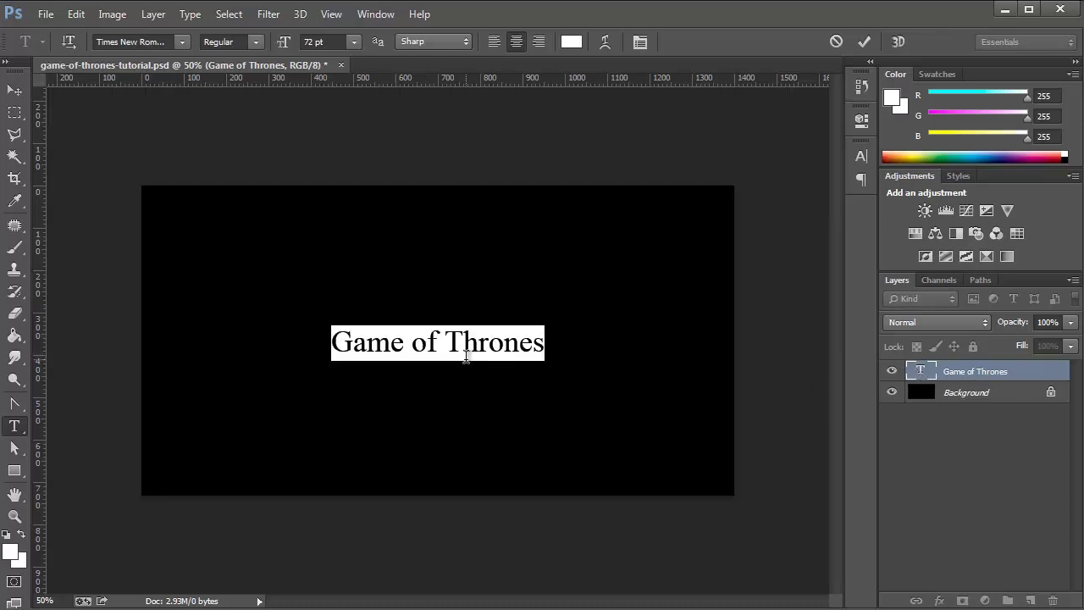
left_click(314, 41)
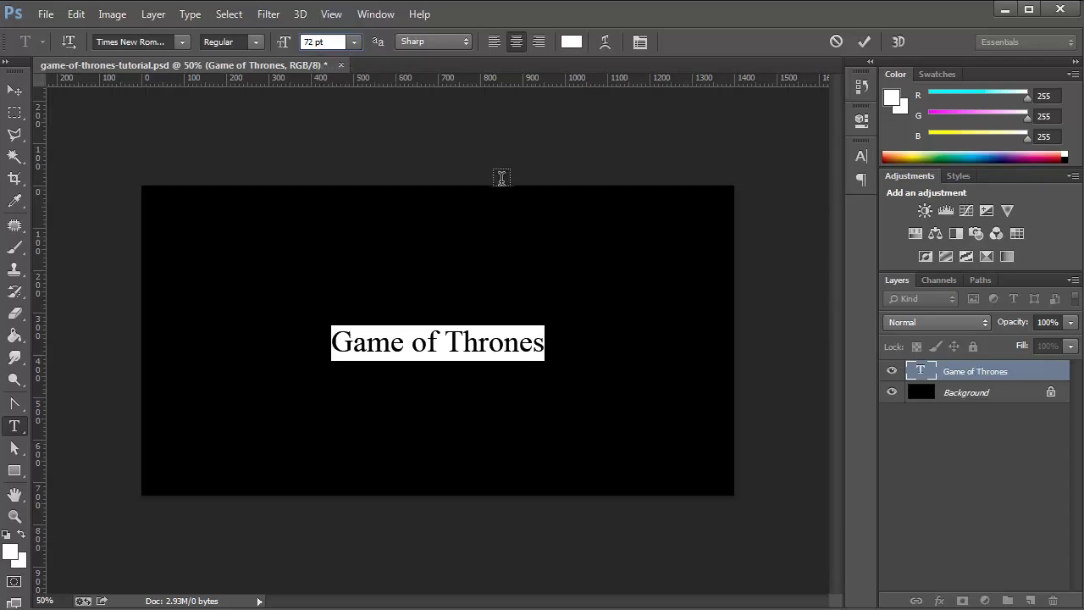
key("shift+Up")
key("shift+Up")
key("shift+Up")
key("shift+Up")
key("shift+Up")
key("shift+Up")
key("shift+Up")
key("shift+Up")
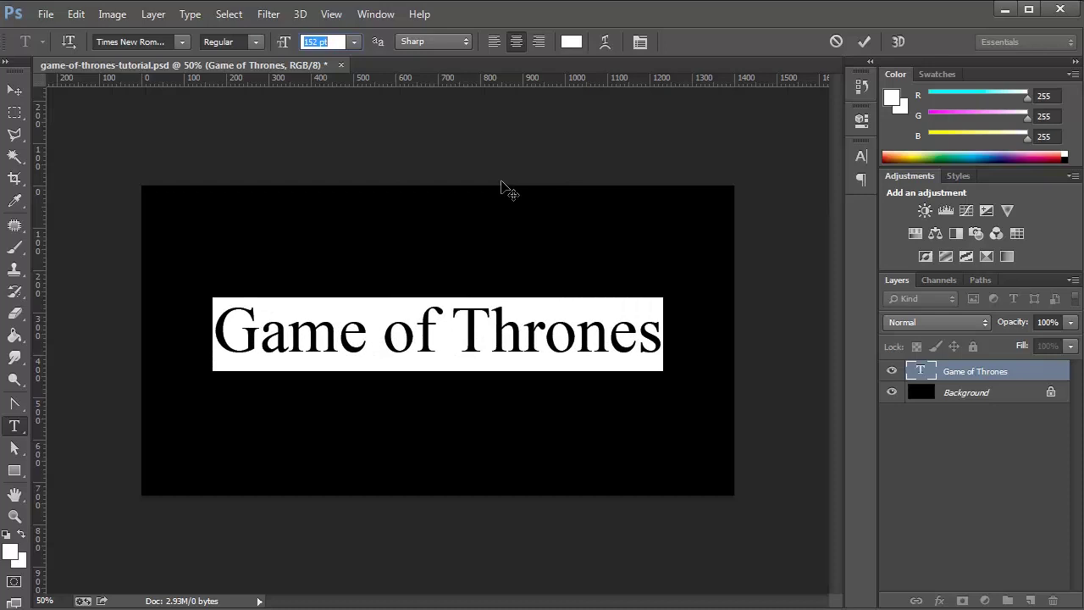
key("Up")
key("Up")
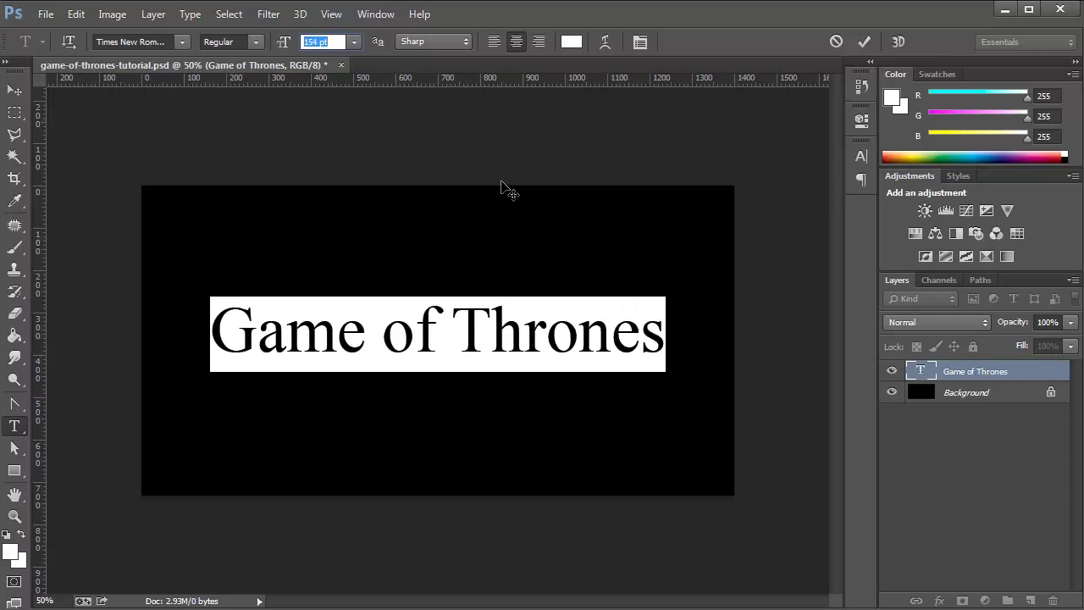
- Turn on Small Caps for the title in the Character panel
left_click(861, 180)
left_click(693, 144)
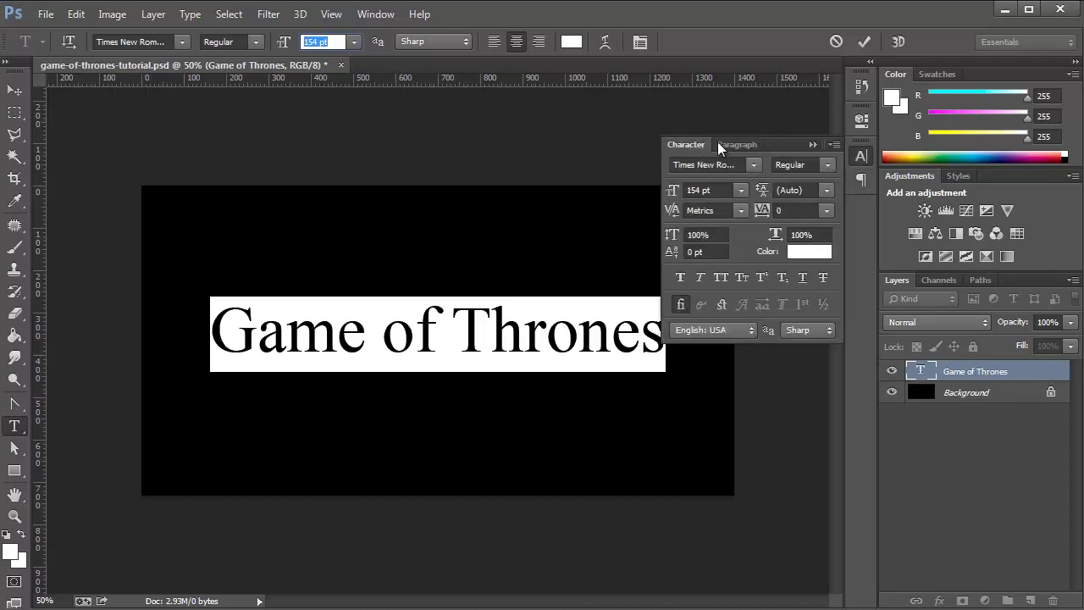
left_click(741, 277)
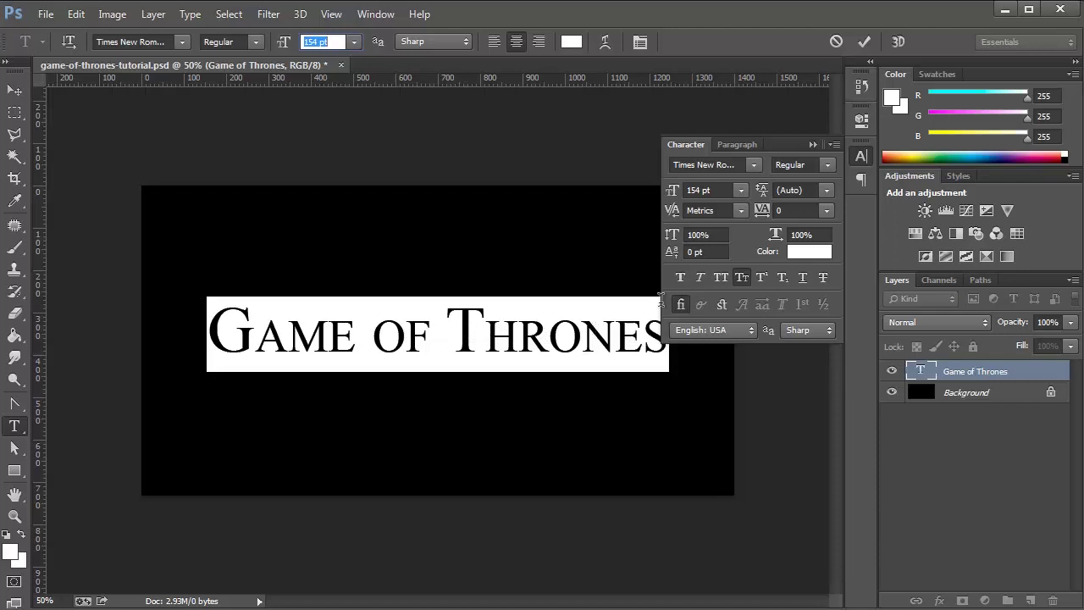
- Select the letters AME following the large G
left_click(376, 349)
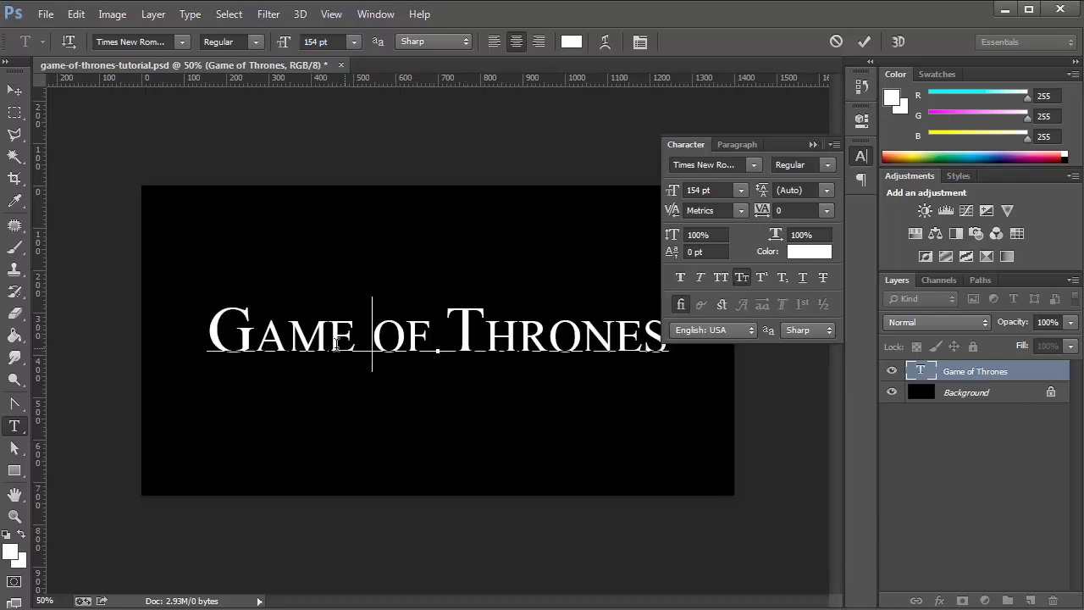
left_click_drag(262, 342, 676, 331)
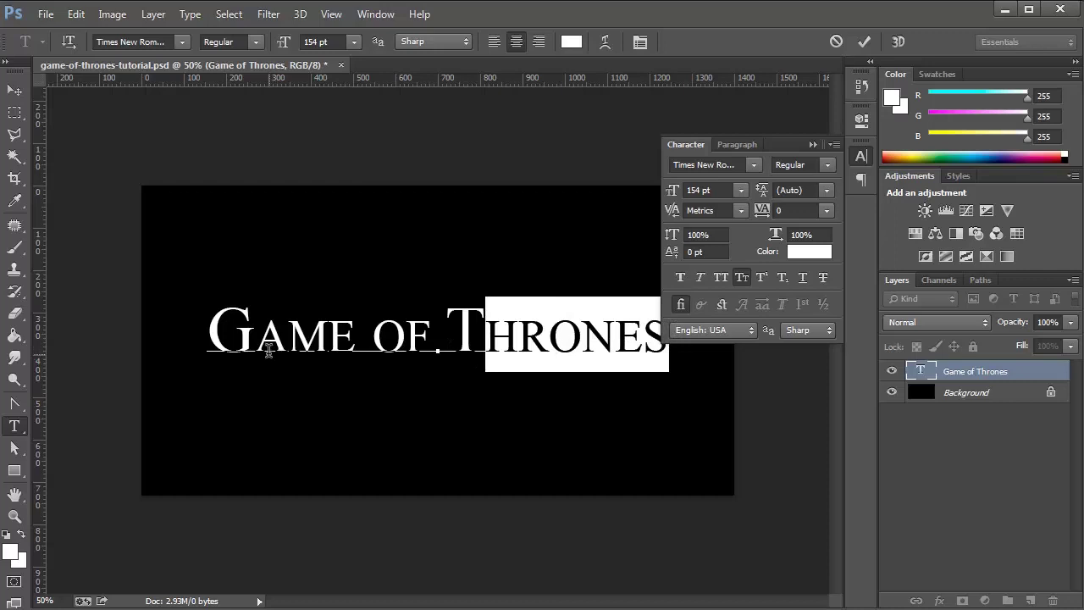
left_click_drag(262, 341, 308, 341)
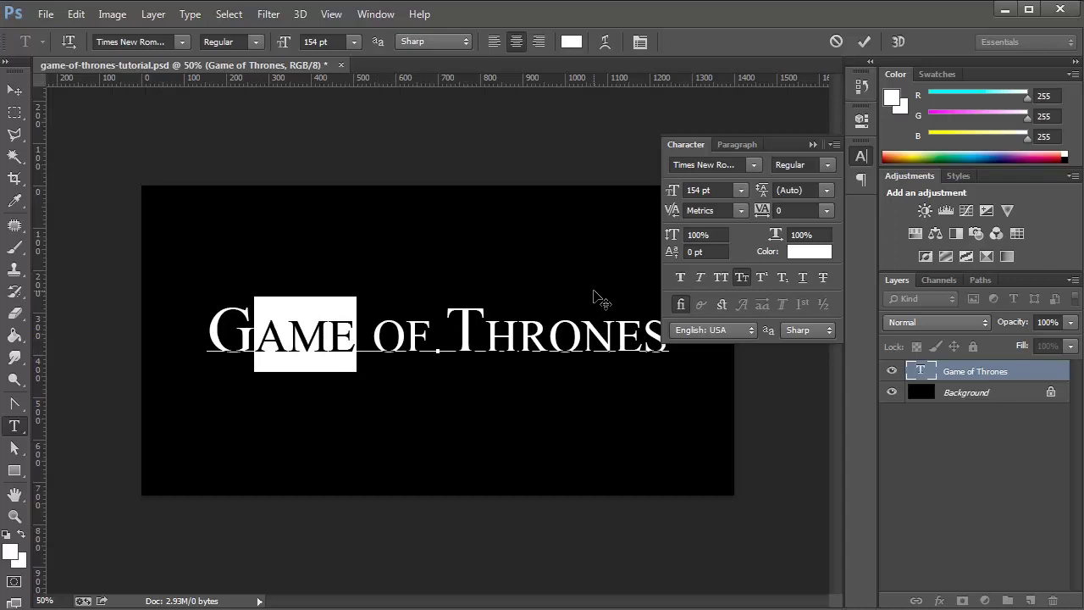
- Give AME and then HRONES an 18 pt baseline shift
left_click(689, 251)
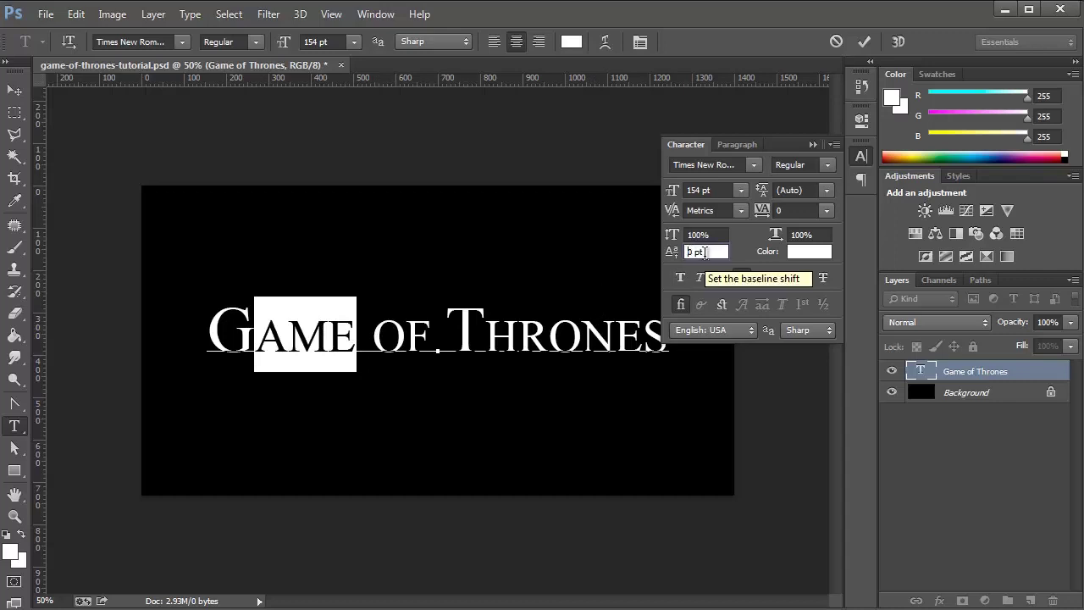
key("Up")
key("Up")
key("Up")
key("Up")
key("Up")
key("Up")
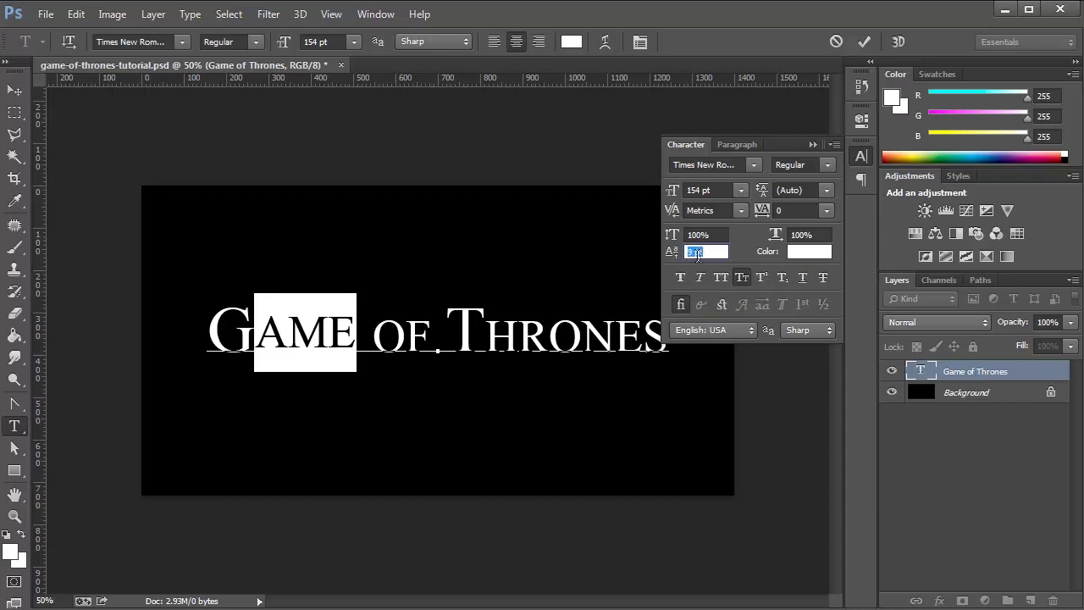
key("Up")
key("Up")
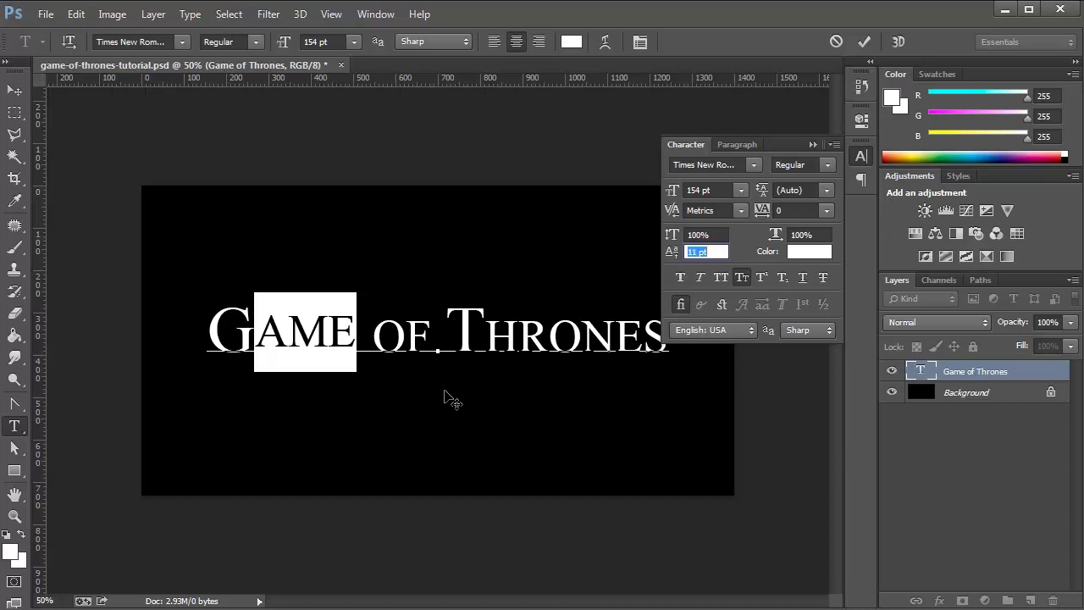
key("Up")
key("Up")
key("Up")
key("Up")
key("Up")
key("Up")
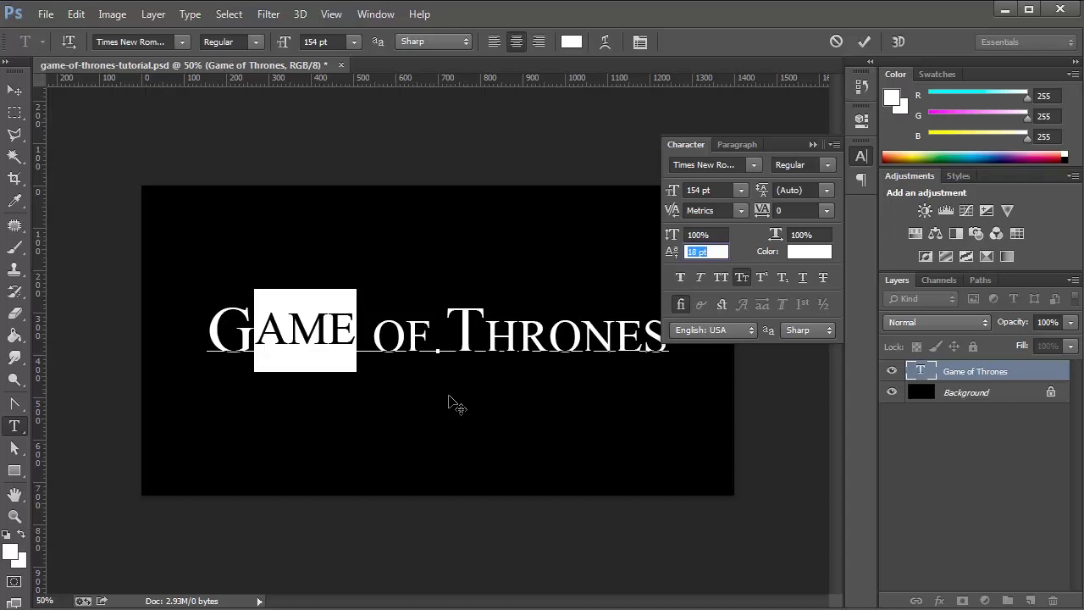
left_click_drag(489, 330, 659, 336)
key("Return")
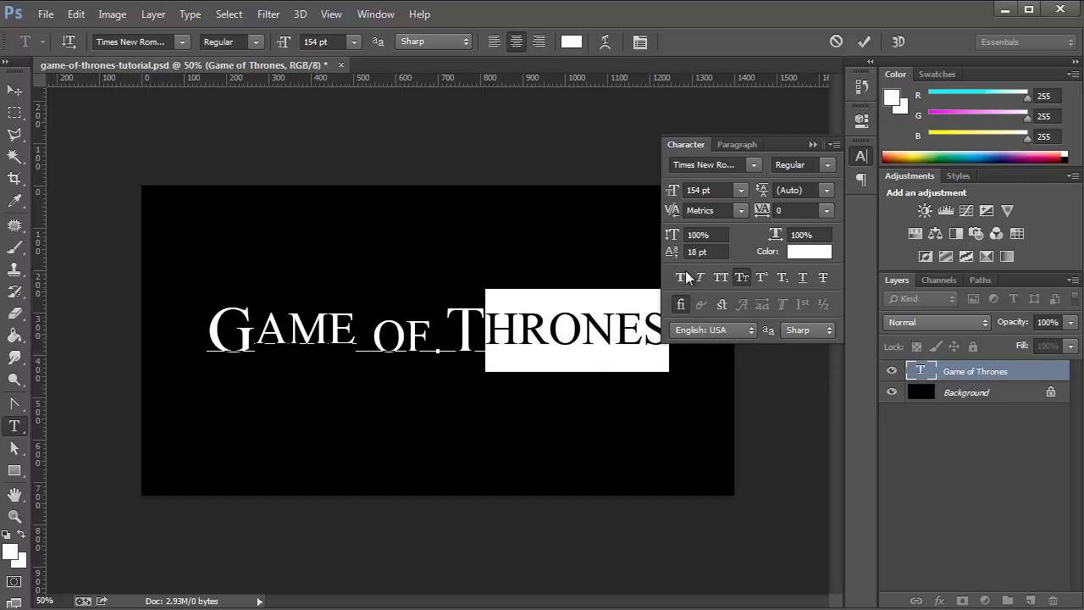
- Select 'OF' and reduce its font size from 154 pt to about 82 pt
left_click(419, 336)
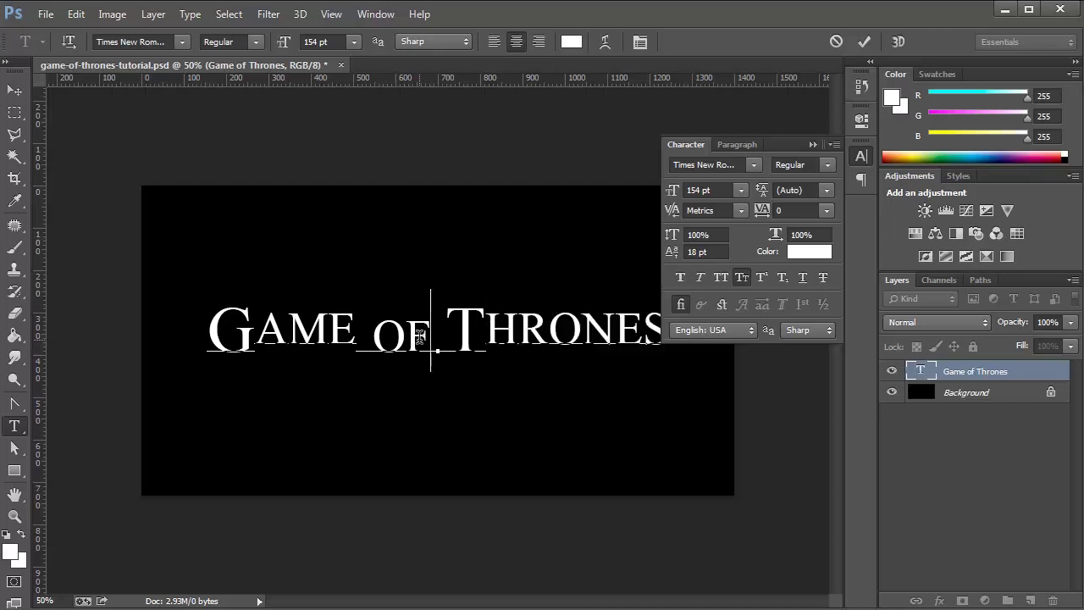
left_click_drag(419, 335, 378, 339)
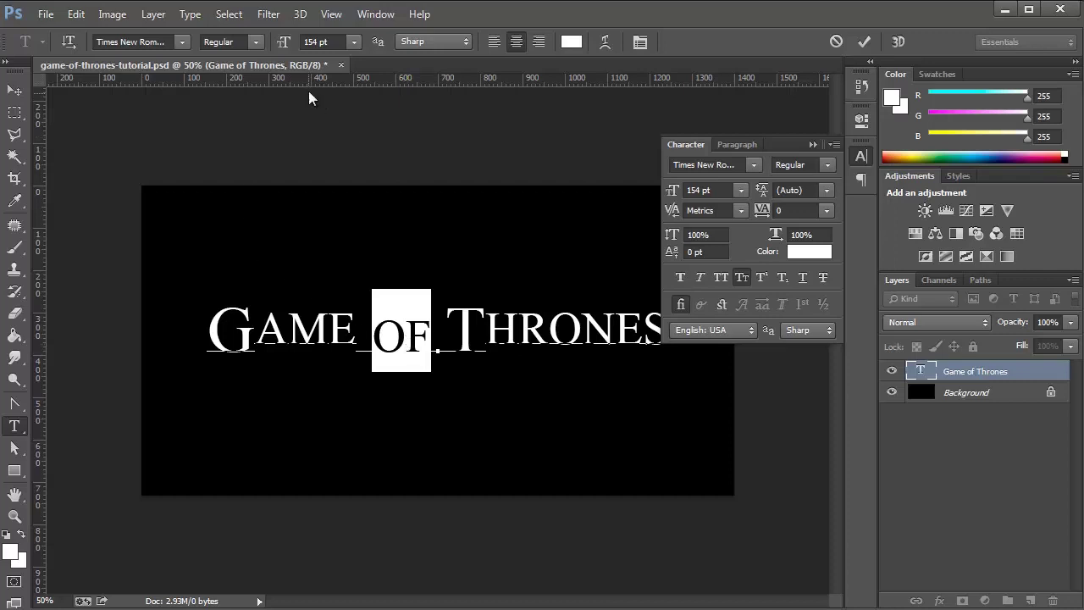
left_click(314, 40)
key("Down")
key("Down")
key("Down")
key("Down")
key("Down")
key("Down")
key("Down")
key("Down")
key("Down")
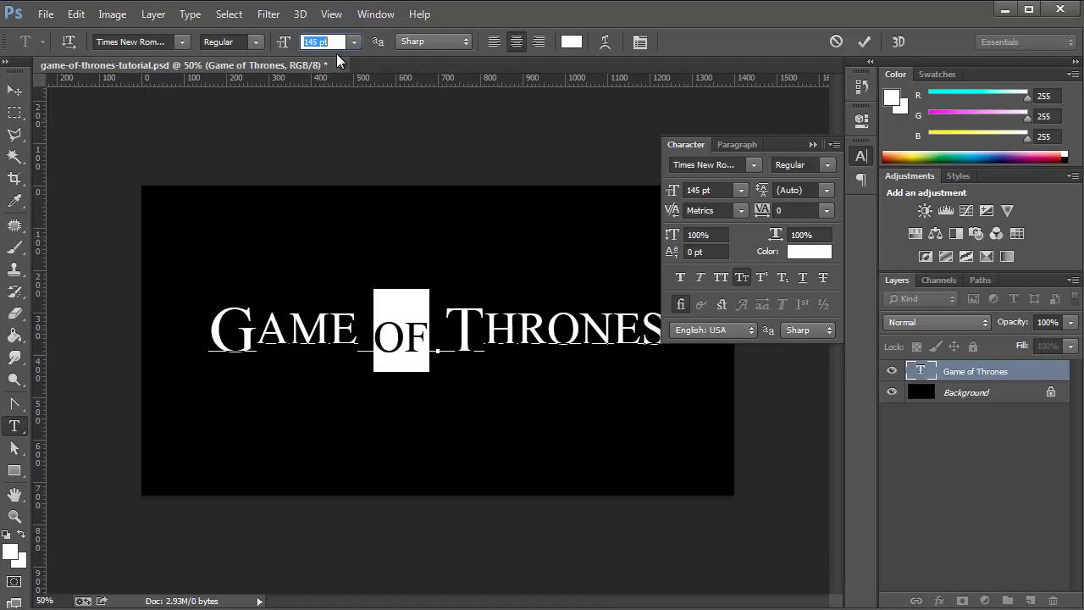
key("Down")
key("Down")
key("Down")
key("Down")
key("Down")
key("Down")
key("Down")
key("Down")
key("Down")
key("Down")
key("Down")
key("Down")
key("Down")
key("Down")
key("Down")
key("Down")
key("Down")
key("Down")
key("Down")
key("Down")
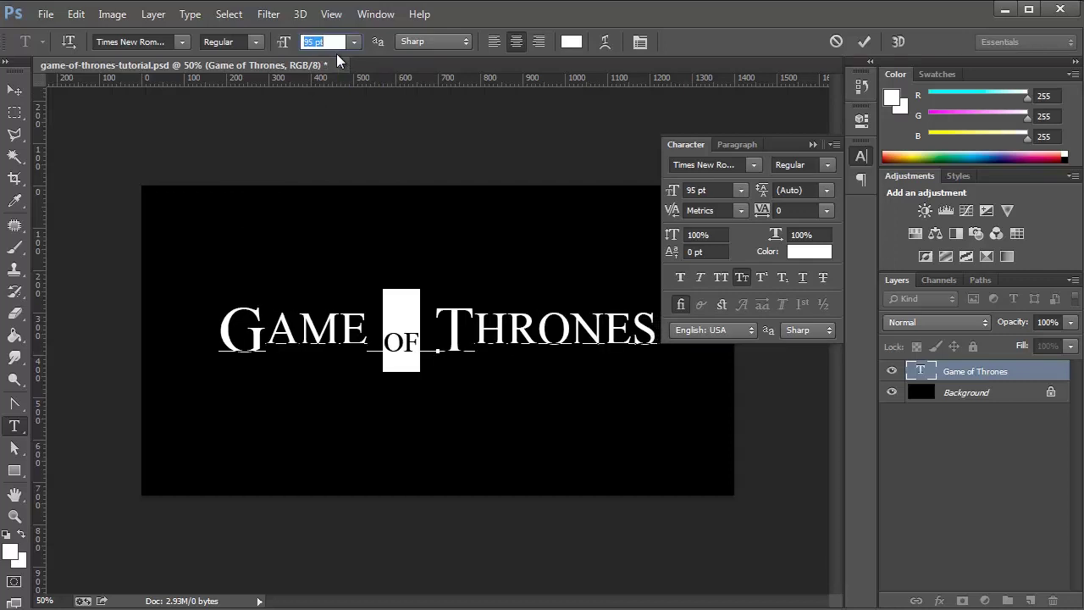
key("Down")
key("Down")
key("Down")
key("Down")
key("Down")
key("Down")
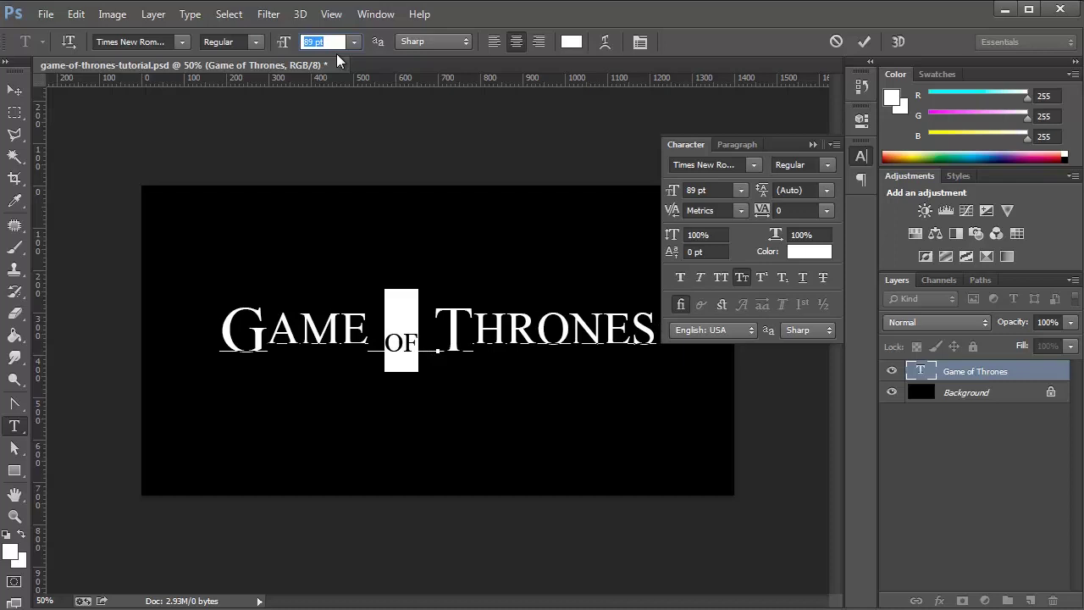
key("Down")
key("Down")
key("Down")
key("Down")
key("Down")
key("Down")
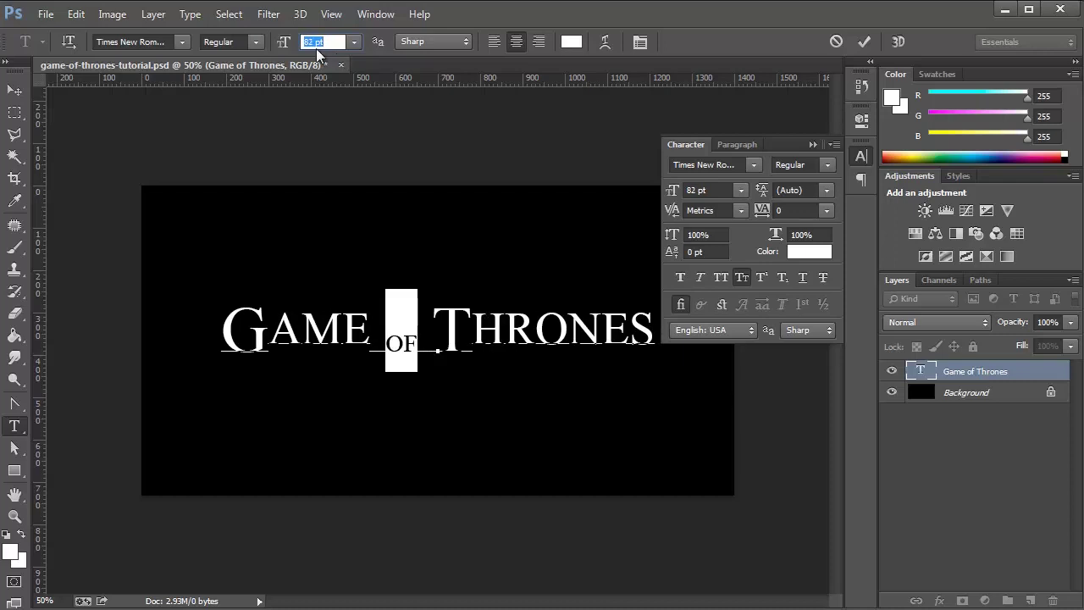
- Raise 'OF' with a 36 pt baseline shift, collapse the Character panel, and commit the title
left_click(406, 339)
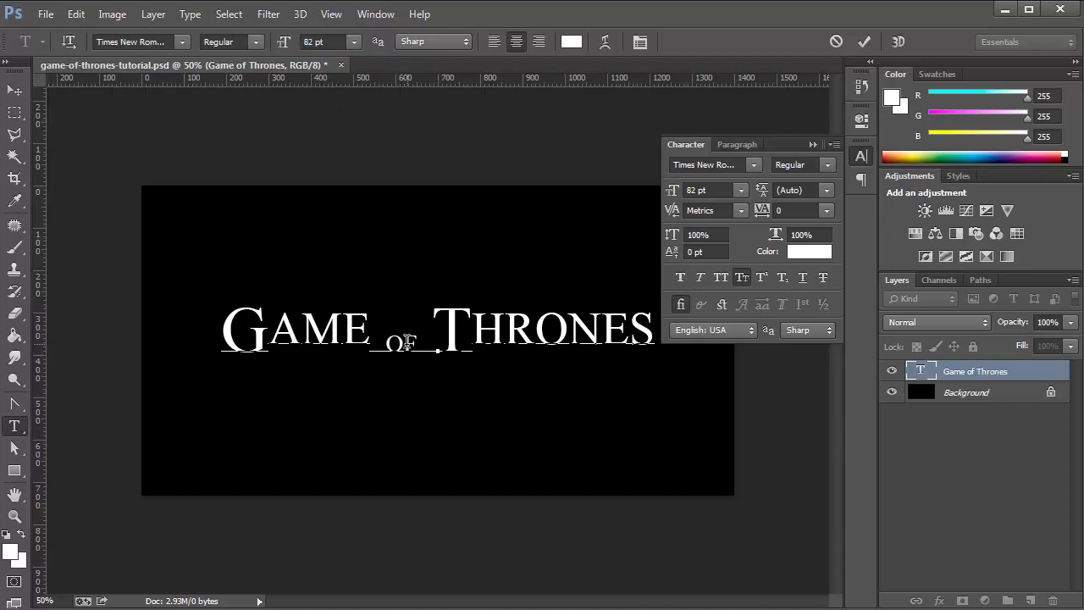
double_click(407, 341)
left_click_drag(386, 342, 417, 343)
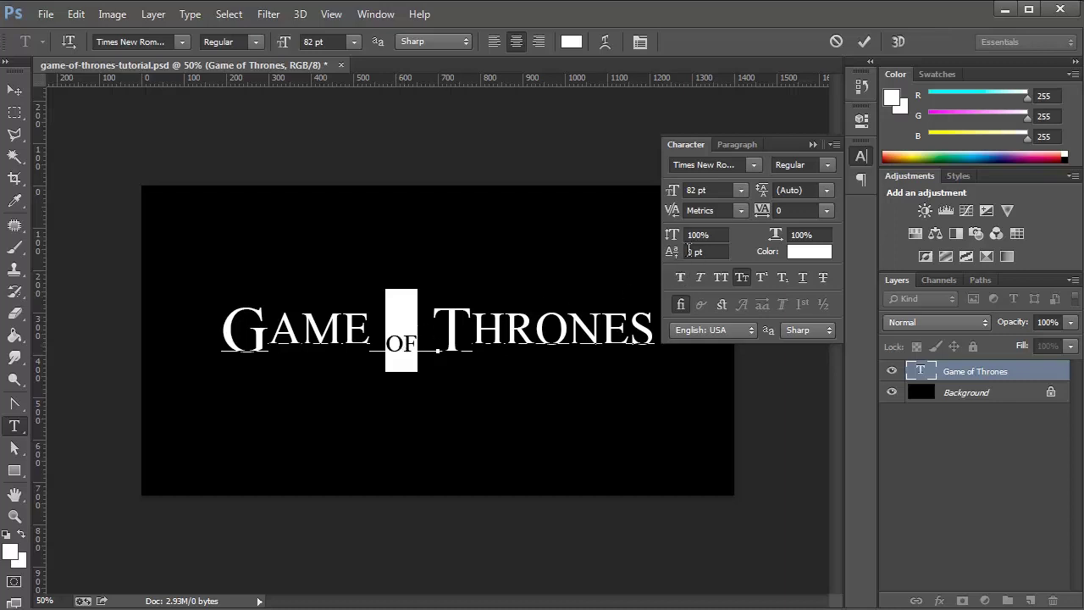
key("Up")
type("1")
key("Return")
key("Return")
key("shift+Up")
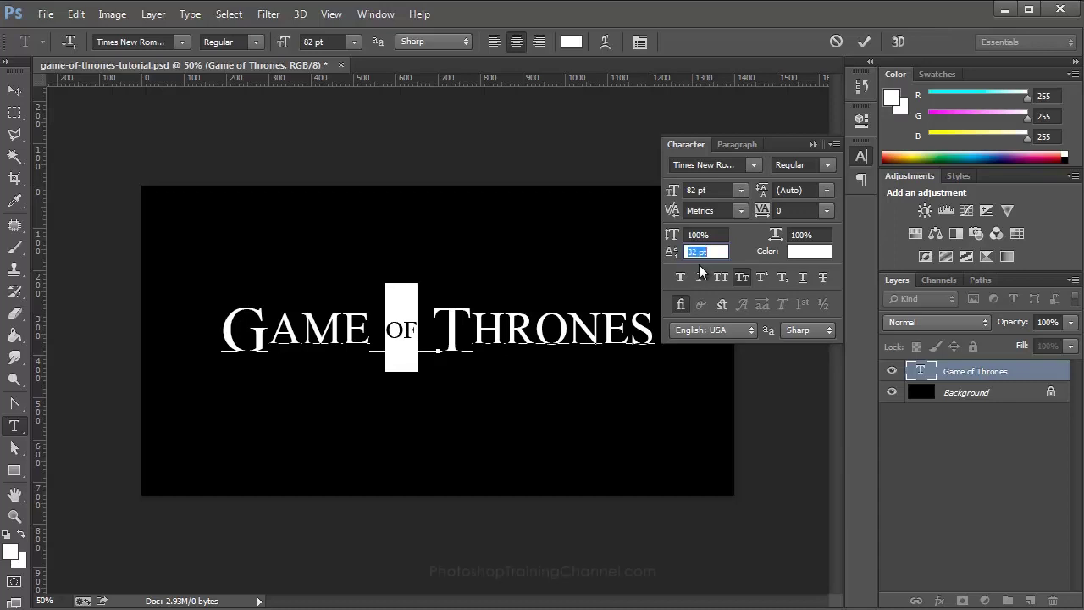
key("Up")
key("Up")
key("Up")
key("Up")
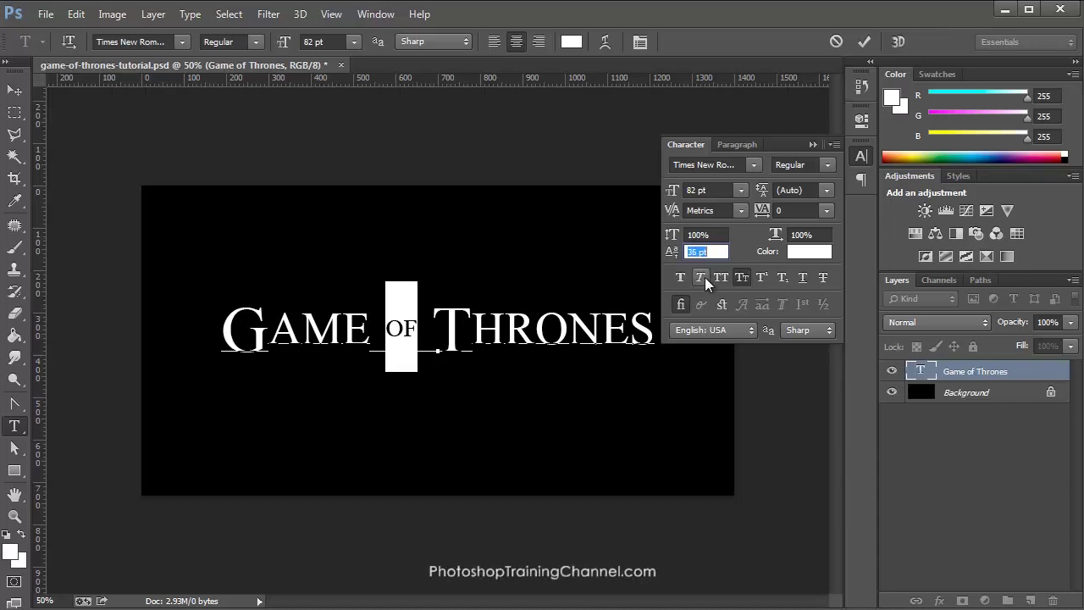
left_click(522, 351)
left_click(813, 145)
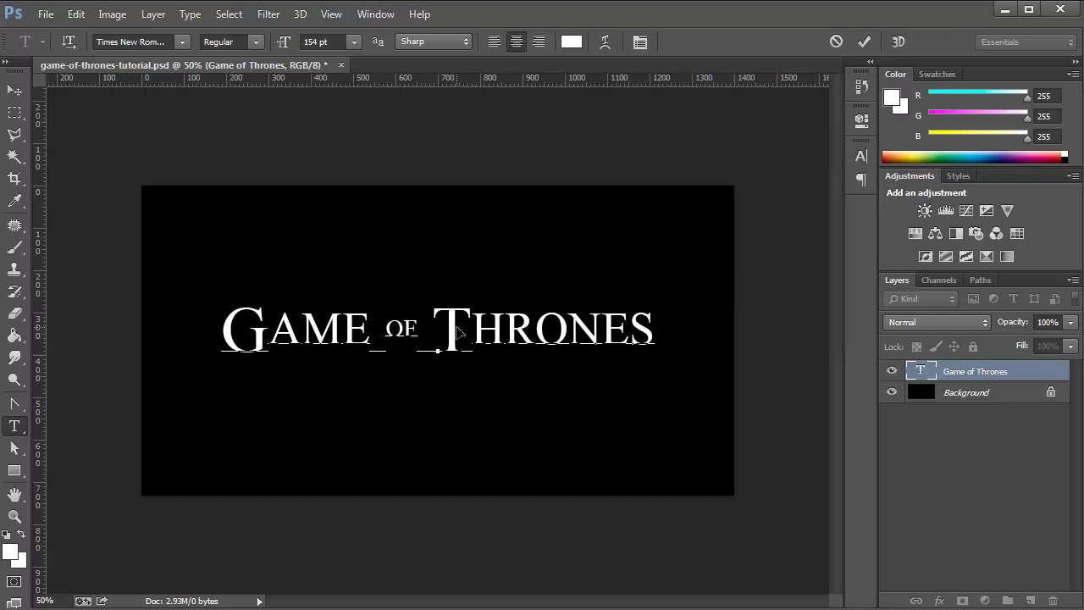
key("ctrl+Return")
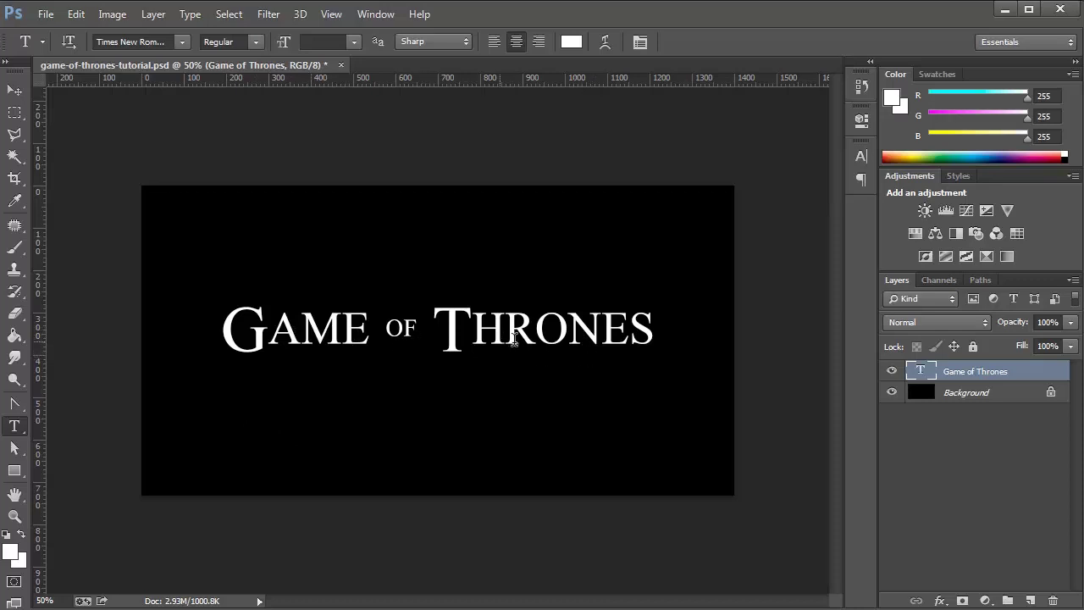
- Tighten the kerning between GAME and OF in the Character panel
left_click(862, 179)
left_click(688, 144)
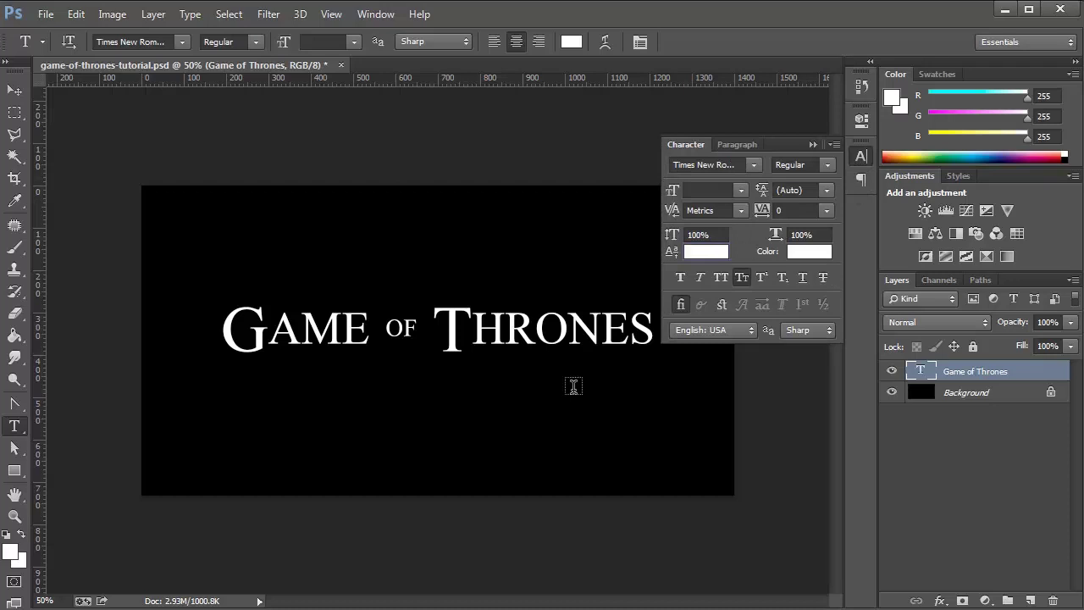
left_click(363, 326)
left_click_drag(368, 325, 374, 330)
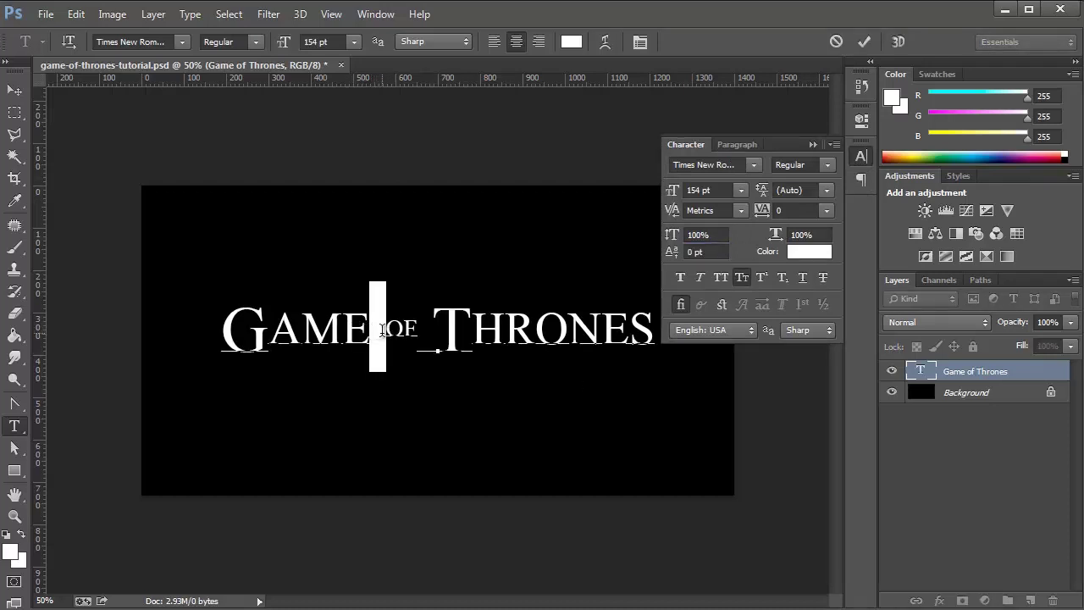
left_click_drag(426, 328, 433, 329)
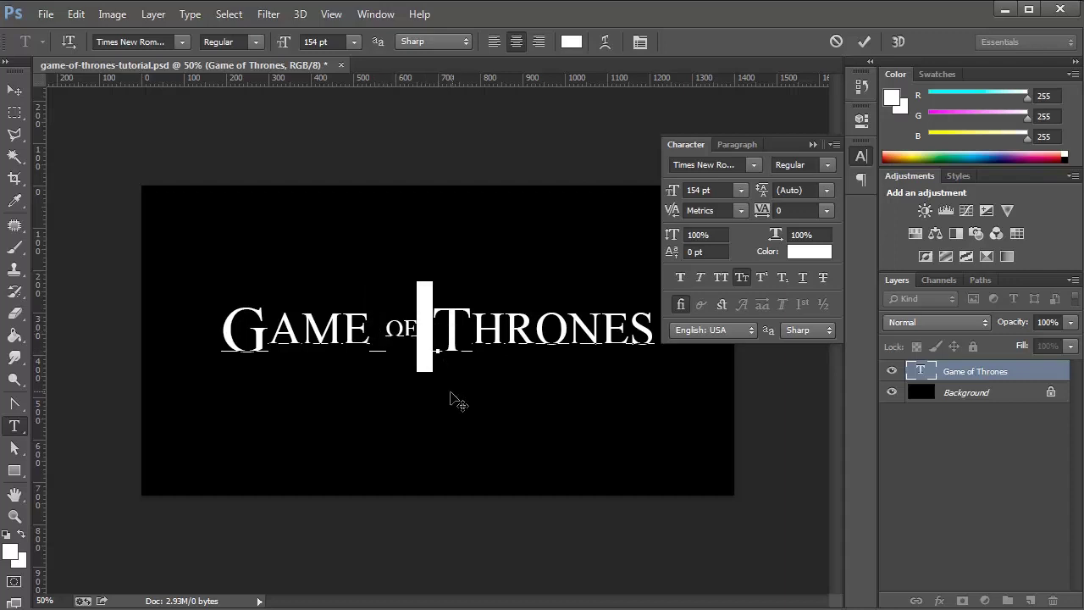
left_click(386, 334)
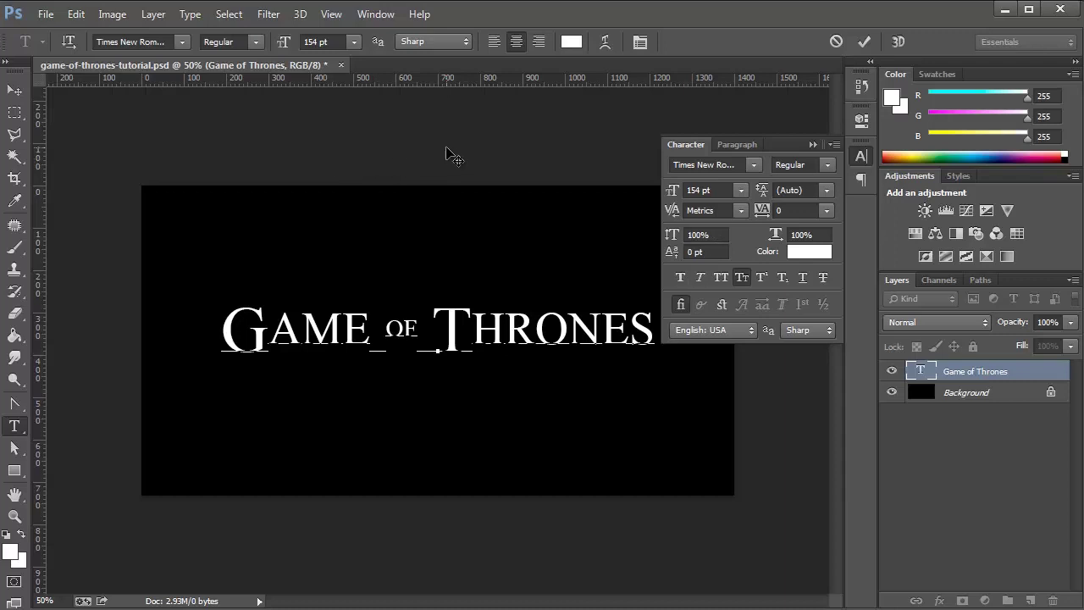
key("alt+Left")
key("alt+Left")
key("alt+Left")
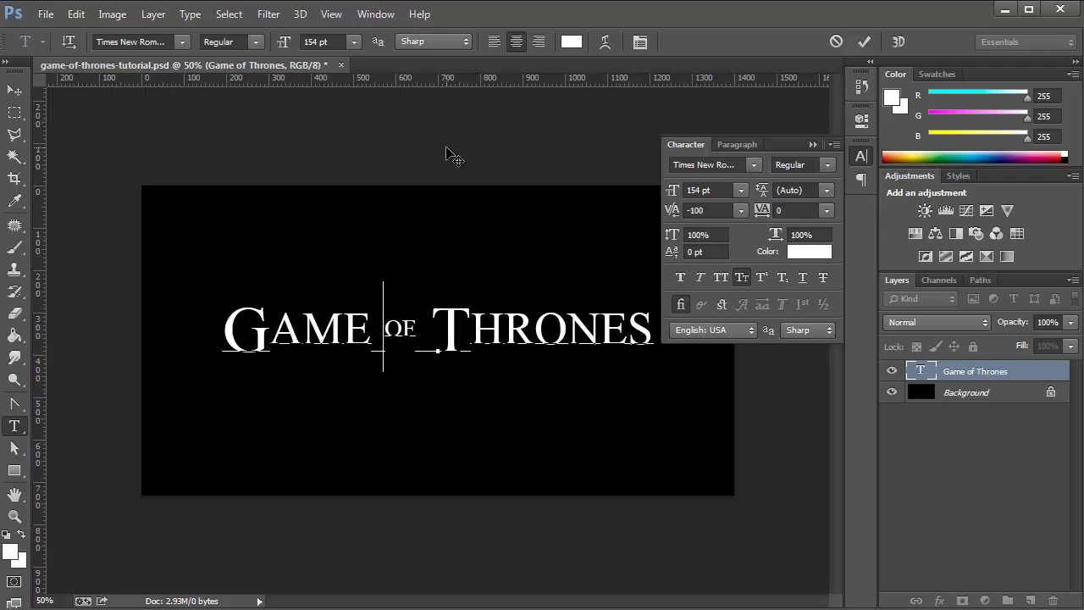
key("alt+Left")
key("alt+Left")
key("alt+Left")
key("alt+Left")
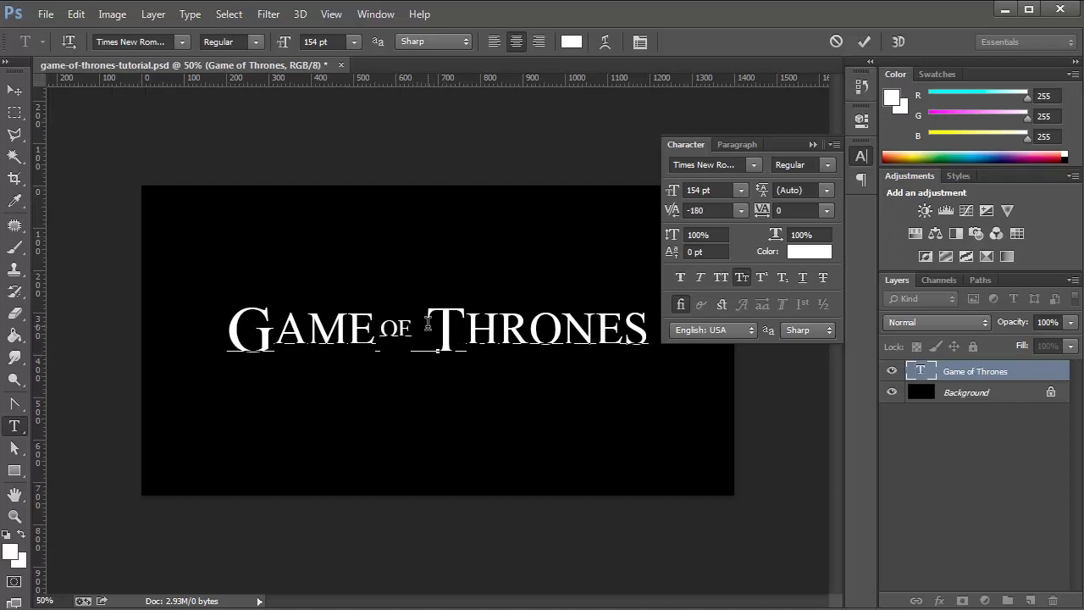
- Kern OF–THRONES to −258, settle GAME–OF at −140, and commit
left_click(562, 331)
key("alt+Left")
key("alt+Left")
key("alt+Left")
key("alt+Left")
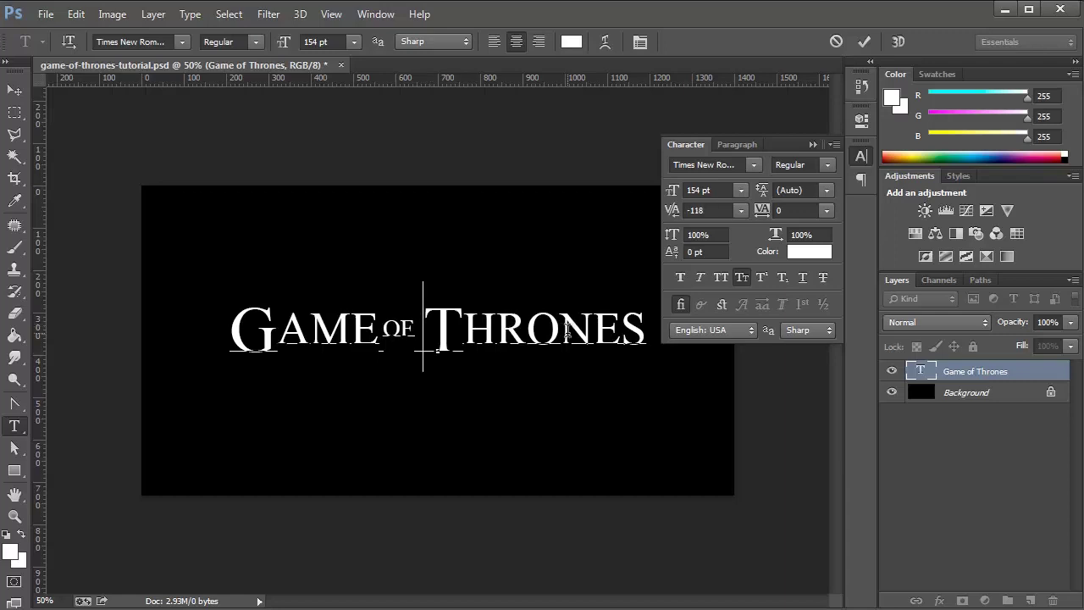
key("alt+Right")
key("alt+Right")
key("alt+Right")
key("alt+Right")
key("alt+Right")
key("alt+Right")
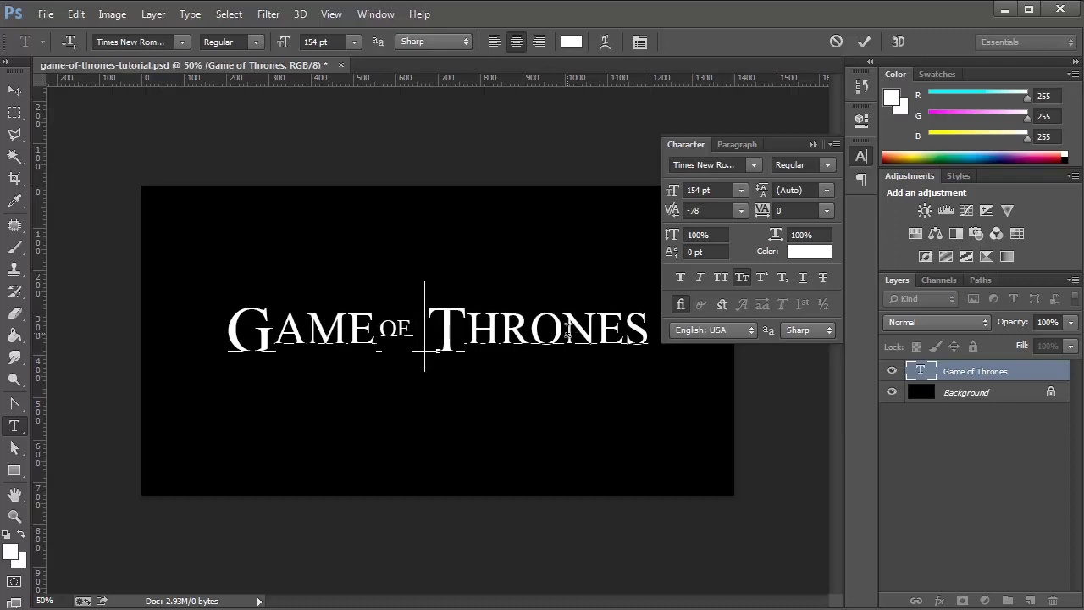
key("alt+Left")
key("alt+Left")
key("alt+Left")
key("alt+Left")
key("alt+Left")
key("alt+Left")
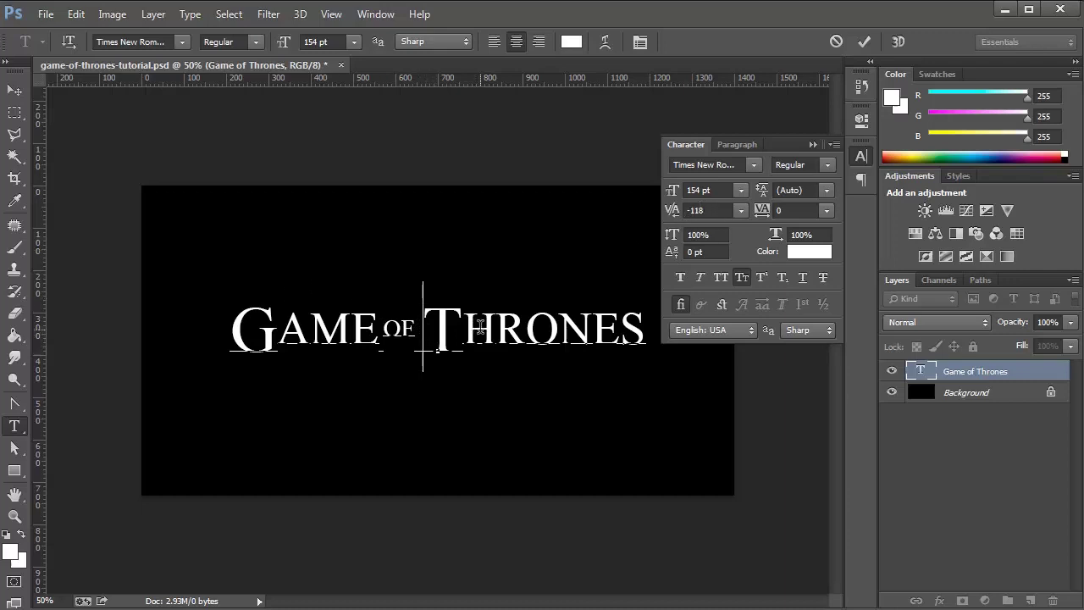
key("alt+Left")
key("alt+Left")
key("alt+Left")
key("alt+Left")
key("alt+Left")
key("alt+Left")
key("alt+Left")
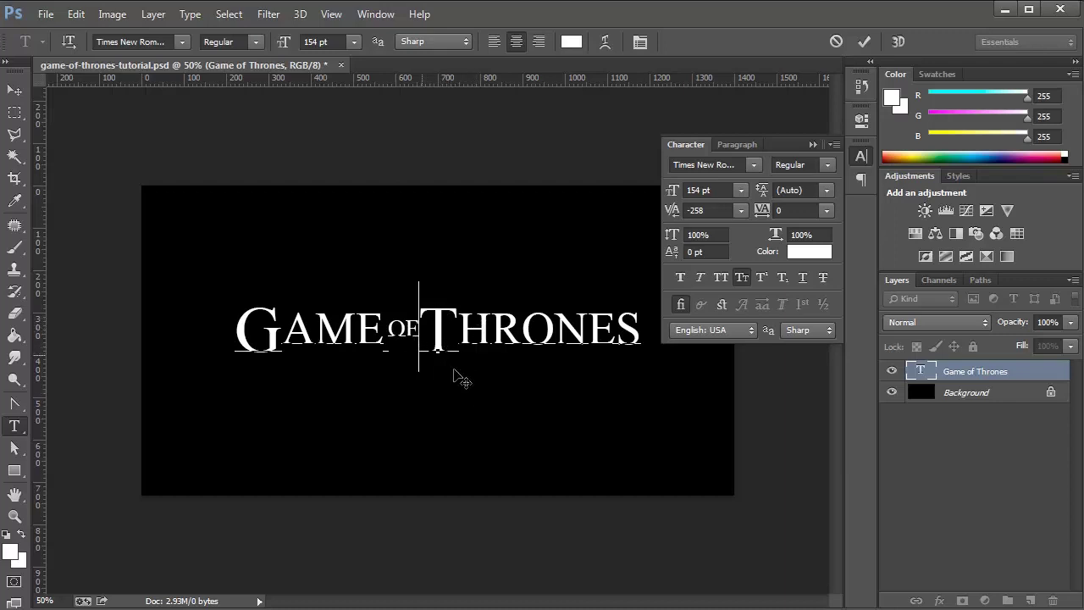
left_click(388, 334)
key("alt+Right")
key("alt+Right")
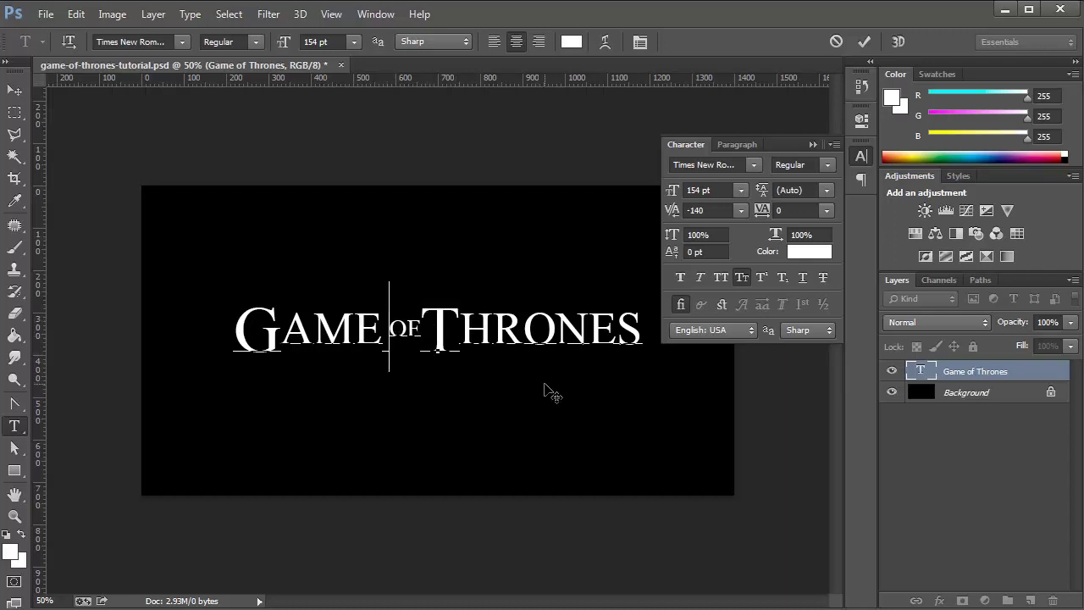
key("ctrl+Return")
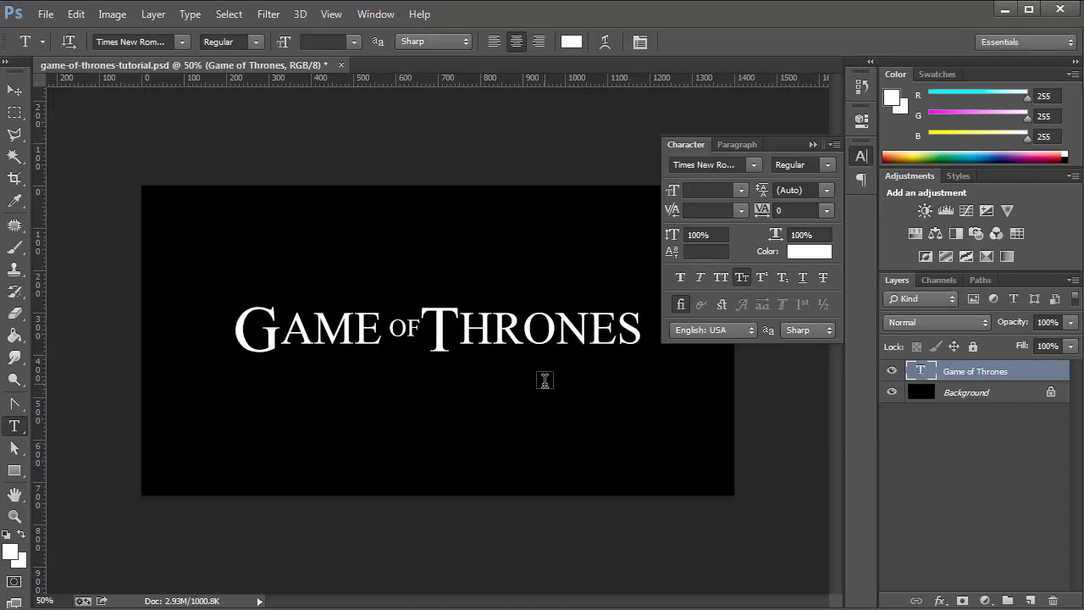
- Collapse the Character panel and zoom to about 118% on 'AME OF THRON'
left_click(812, 144)
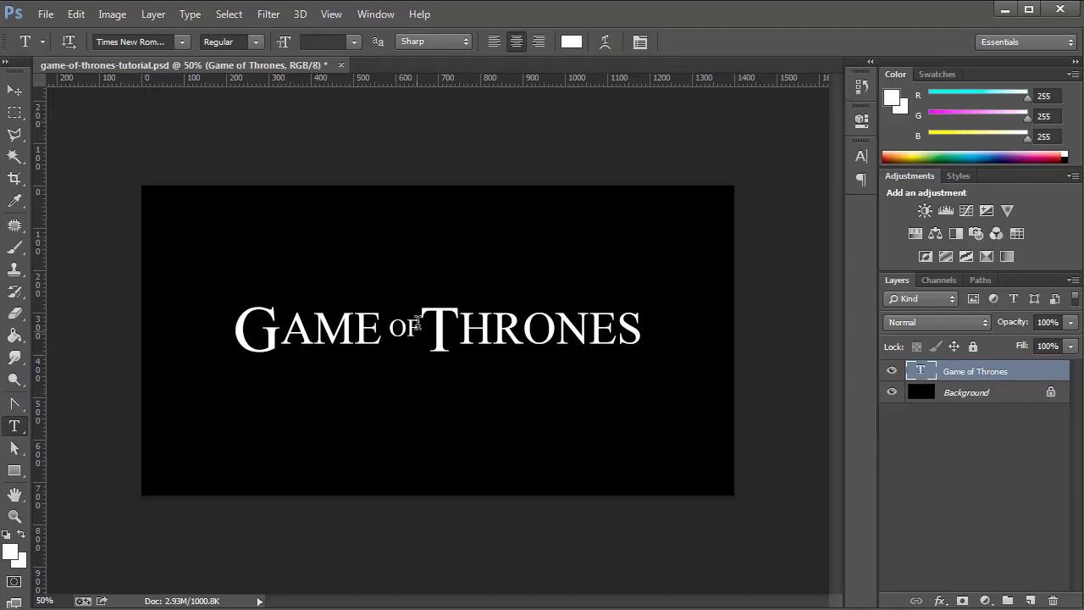
scroll(418, 343, "up", 5)
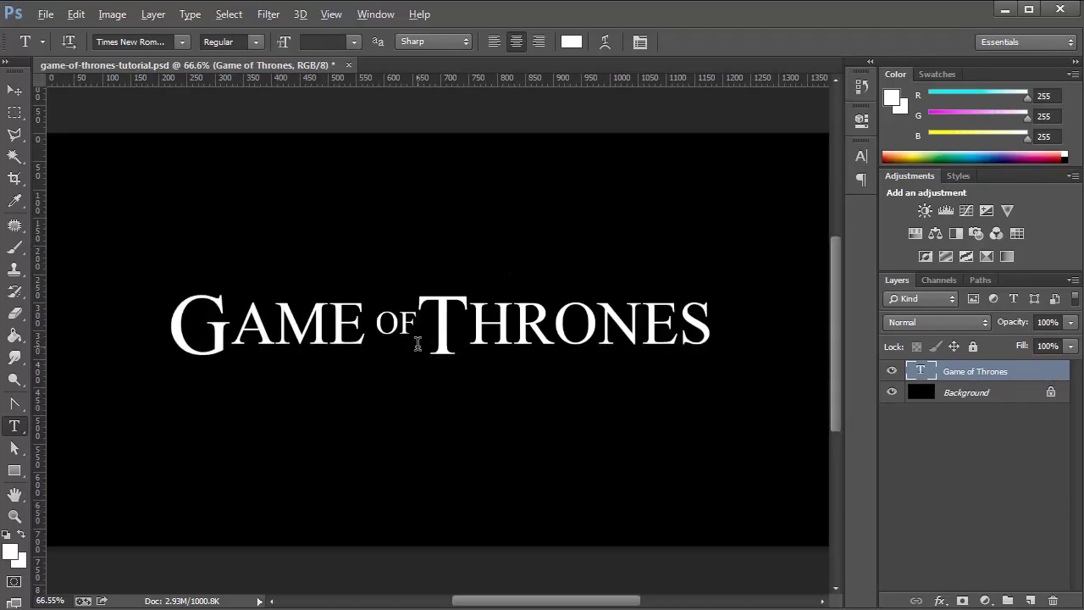
scroll(418, 343, "up", 1)
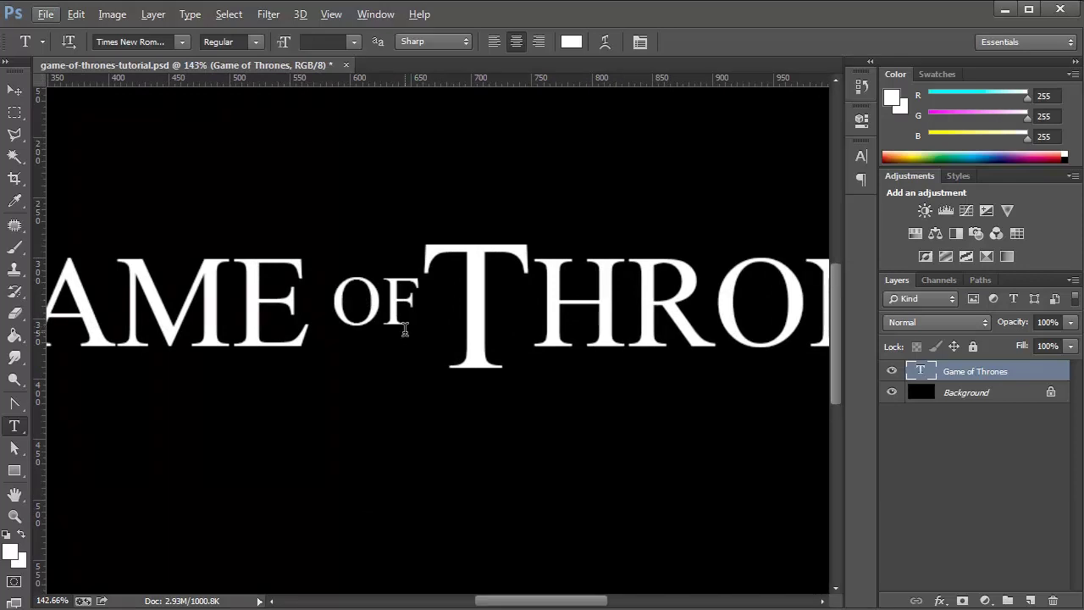
scroll(405, 329, "down", 2)
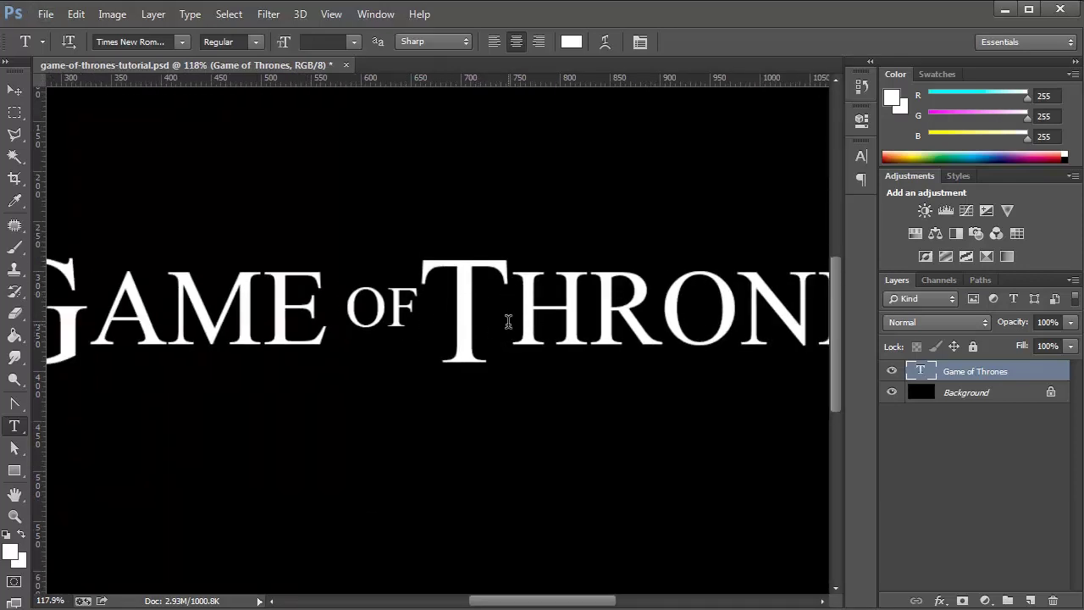
- Add an Inner Bevel & Emboss to the title text with 145% depth and 7 px size
double_click(1049, 377)
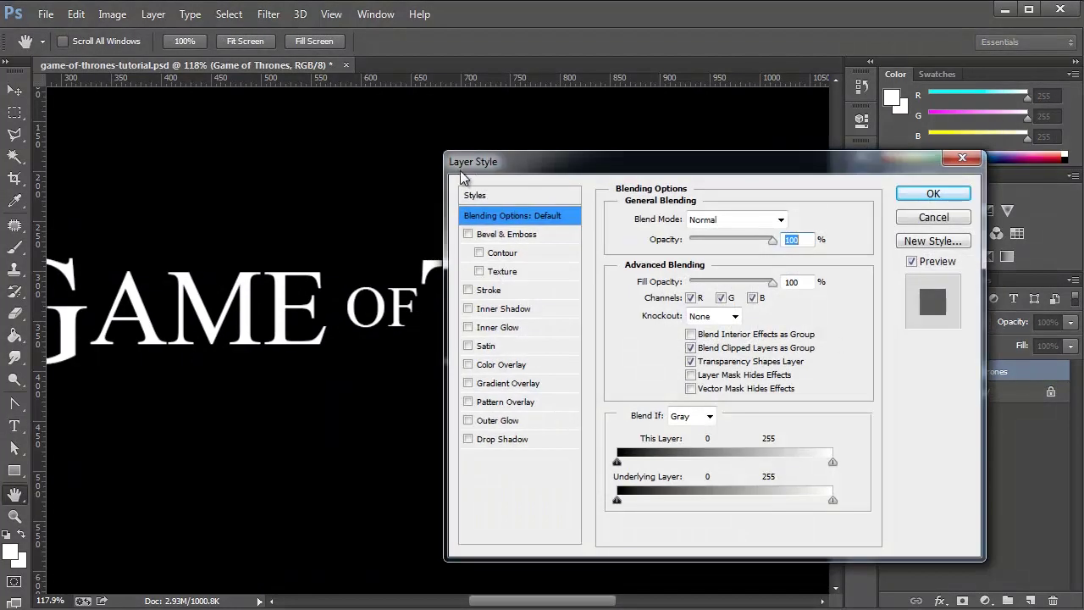
left_click_drag(522, 168, 547, 144)
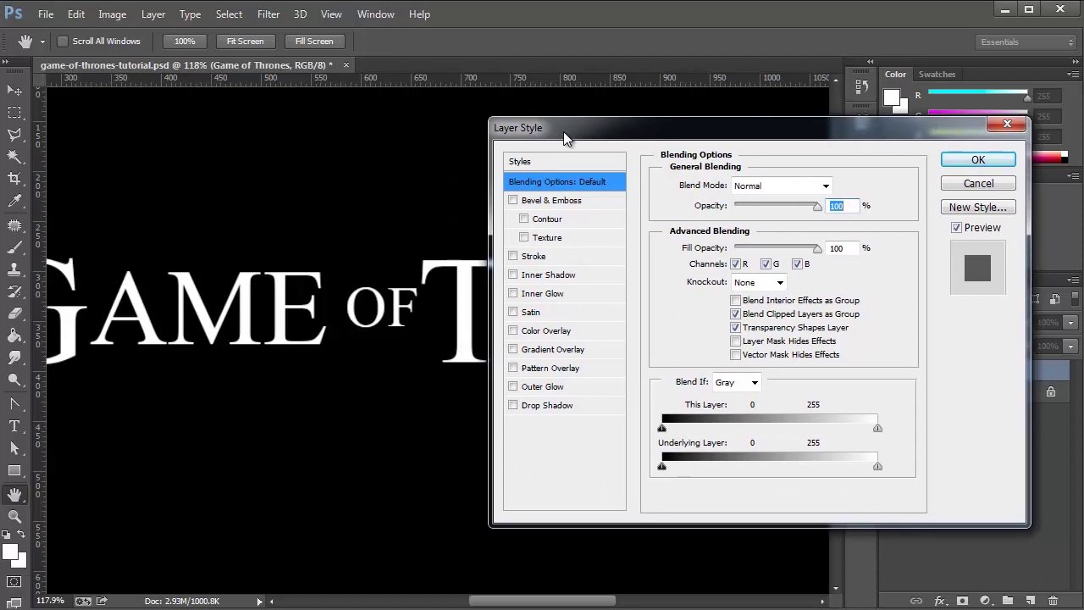
left_click_drag(563, 131, 601, 122)
left_click(588, 197)
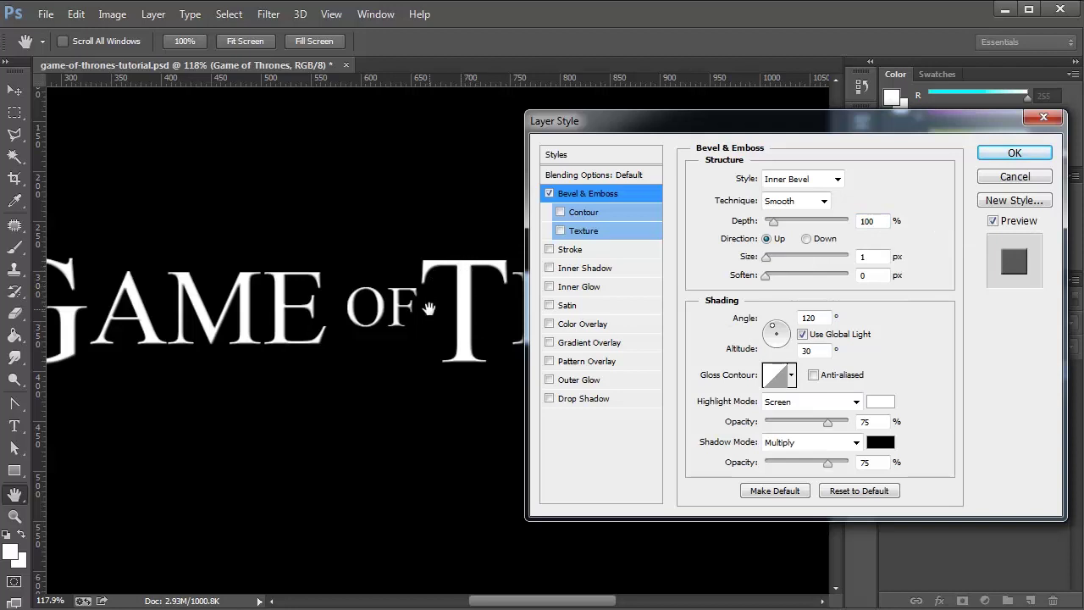
mouse_move(772, 222)
left_mouse_down()
mouse_move(785, 222)
mouse_move(777, 219)
left_mouse_up()
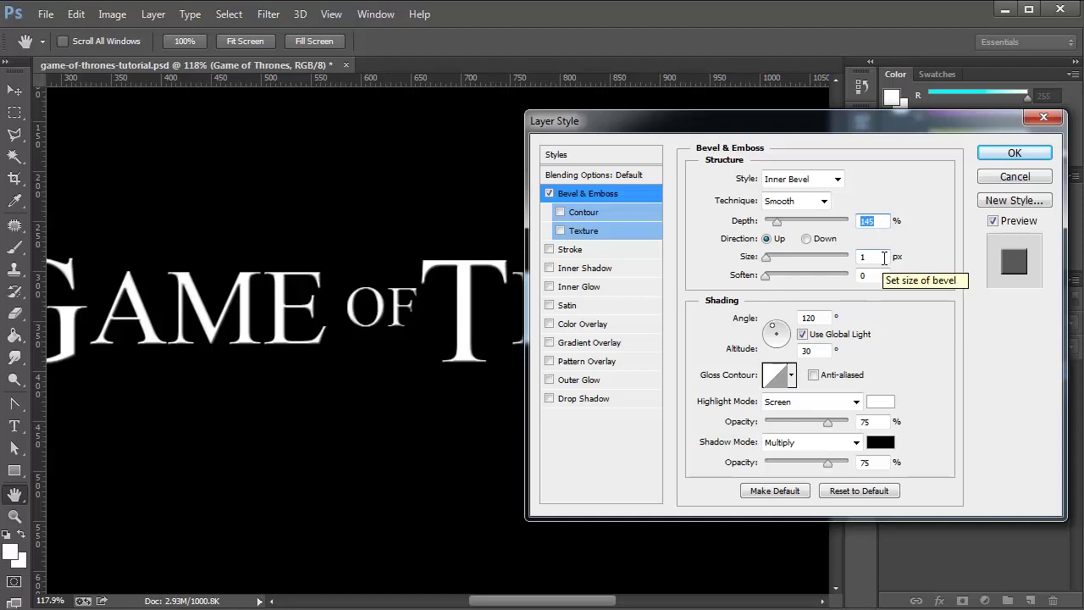
left_click_drag(767, 257, 771, 259)
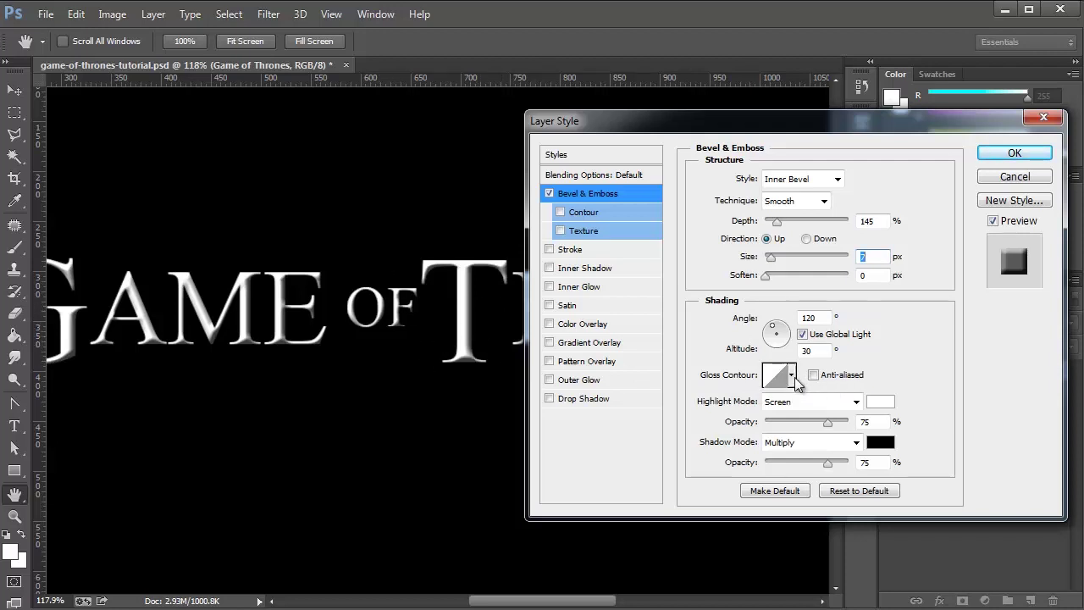
- Compare gloss contour presets and settle on the wavy Rolling Slope – Descending contour
left_click(795, 379)
left_click(722, 418)
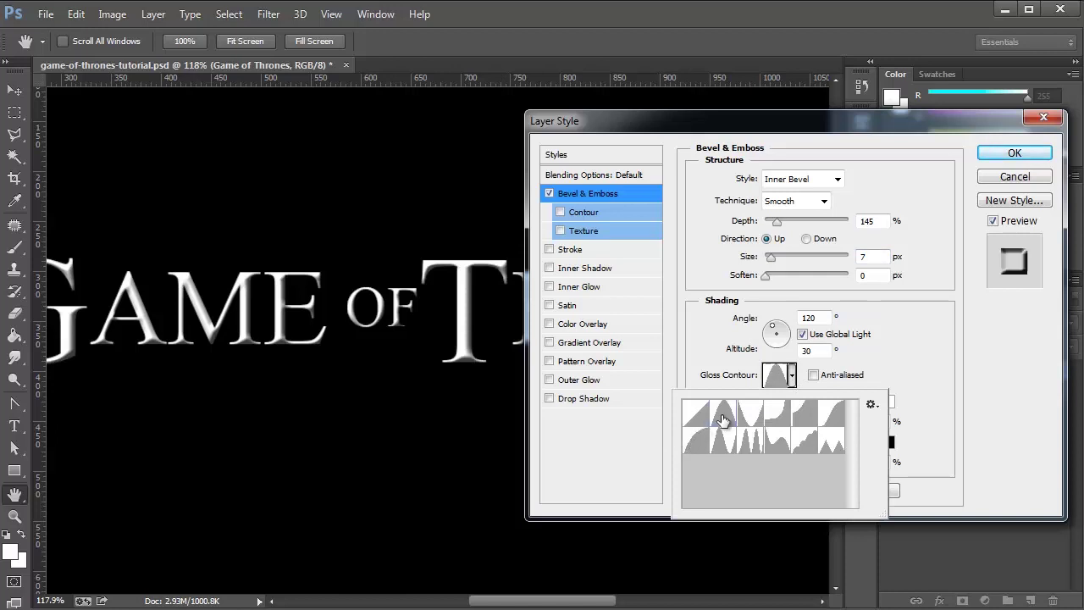
left_click(775, 421)
left_click(802, 421)
left_click(828, 417)
left_click(811, 450)
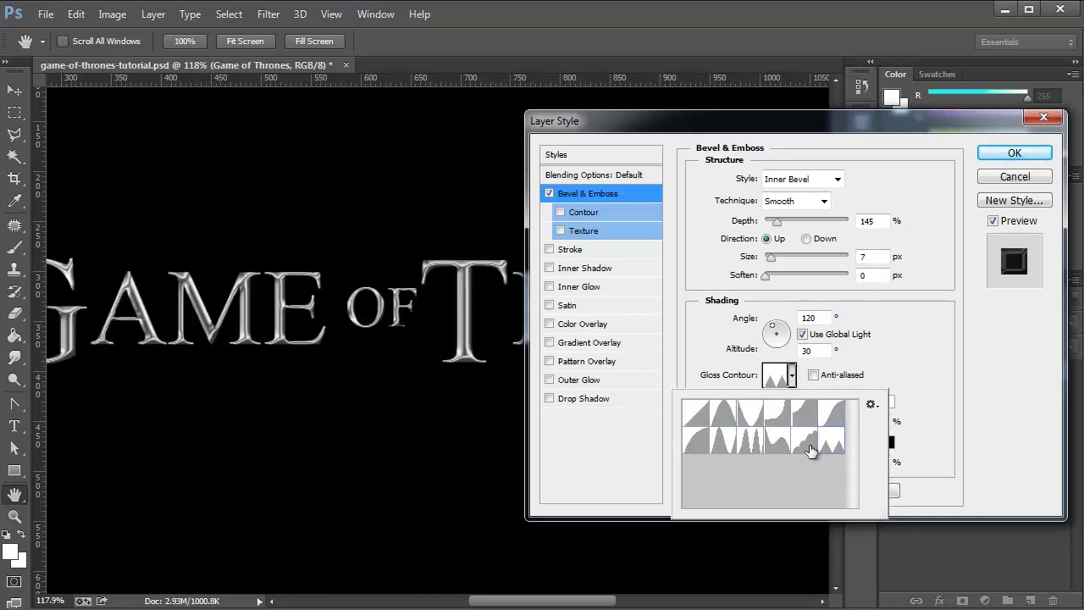
left_click(733, 453)
left_click(695, 445)
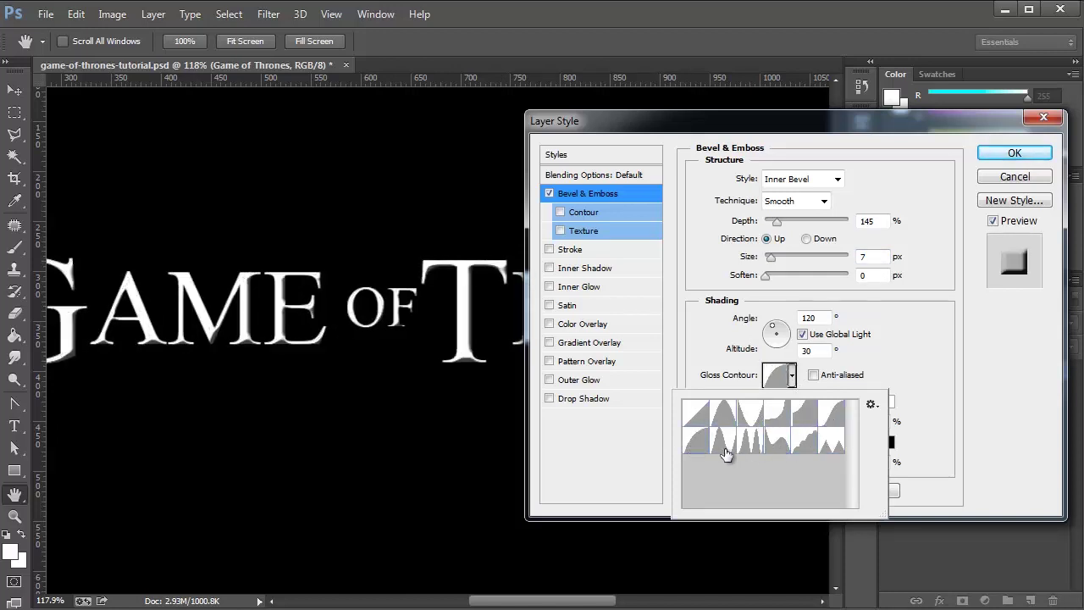
left_click(725, 453)
left_click(750, 452)
left_click(772, 449)
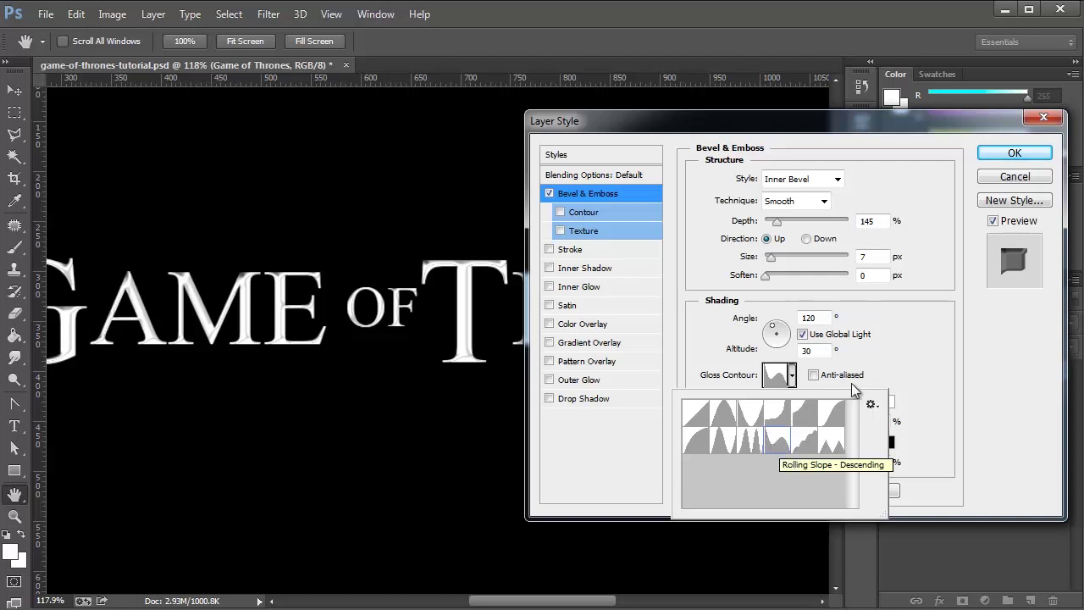
left_click(912, 362)
- Raise the bevel's highlight and shadow opacity to 100% and turn off Use Global Light
left_click_drag(828, 422, 855, 423)
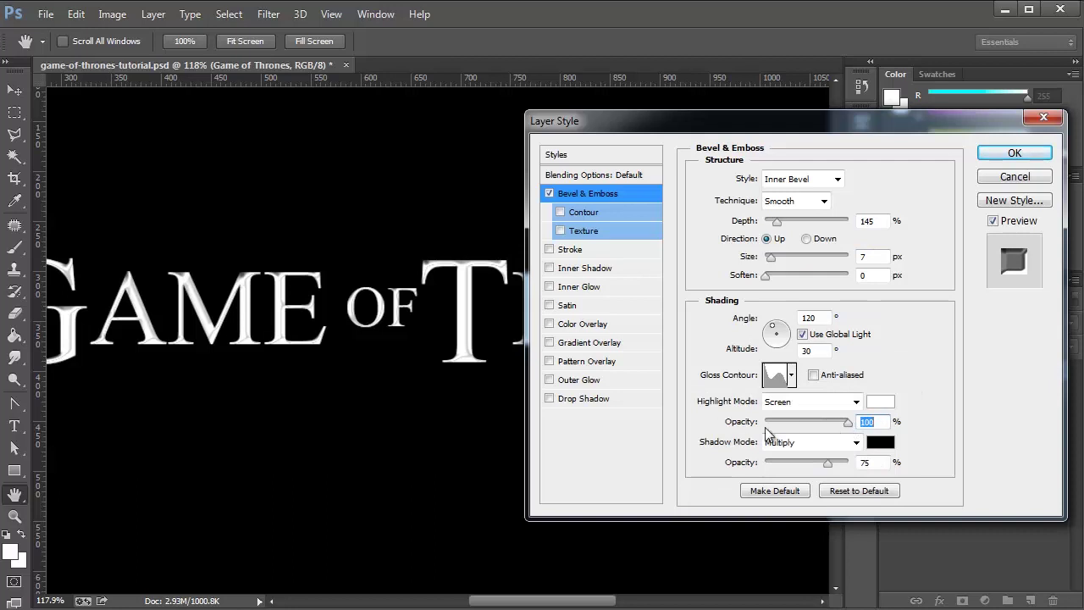
left_click_drag(827, 464, 871, 467)
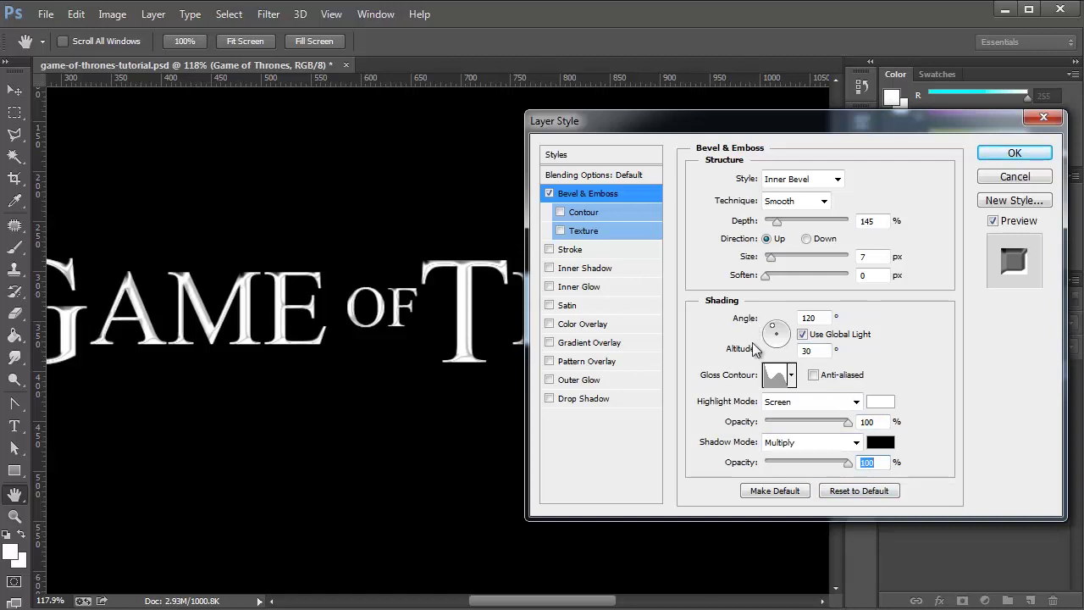
left_click(803, 336)
- Set the bevel light to a -130° angle and 40° altitude and apply the style
left_click(780, 339)
mouse_move(780, 339)
left_mouse_down()
mouse_move(767, 340)
mouse_move(769, 330)
left_mouse_up()
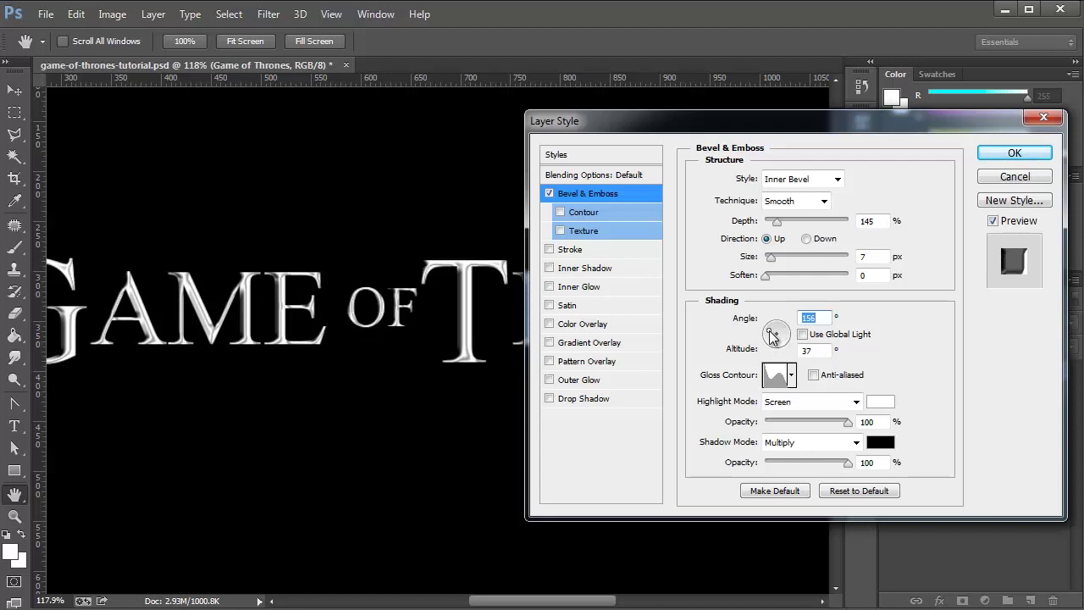
left_click(809, 318)
key("Down")
key("Down")
key("Down")
key("Down")
key("Down")
key("shift+Down")
key("shift+Down")
key("shift+Down")
key("shift+Down")
key("shift+Down")
key("shift+Down")
key("shift+Down")
key("shift+Down")
key("shift+Down")
key("shift+Down")
key("shift+Down")
key("shift+Down")
key("shift+Down")
key("shift+Down")
key("shift+Down")
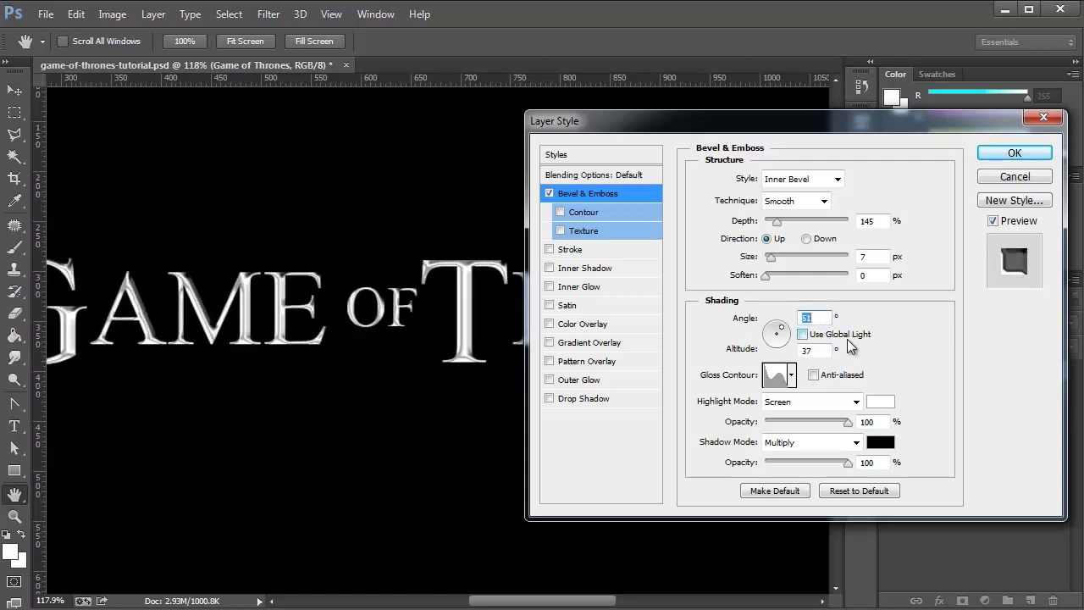
key("shift+Down")
key("shift+Down")
key("shift+Down")
key("shift+Down")
key("shift+Down")
key("shift+Down")
key("shift+Down")
key("shift+Down")
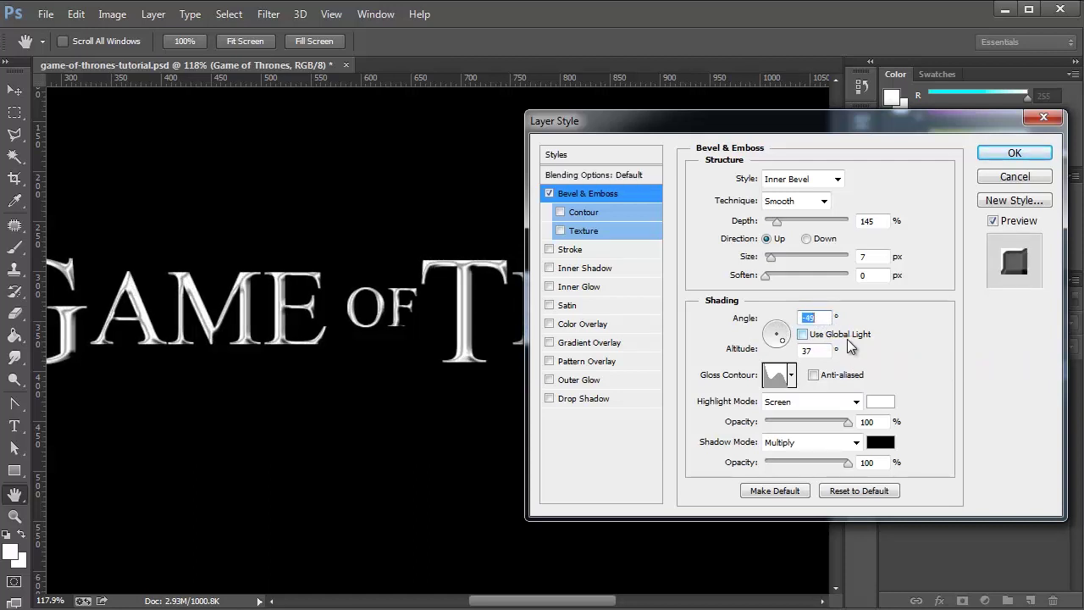
key("shift+Down")
key("shift+Down")
key("shift+Down")
key("shift+Down")
key("shift+Down")
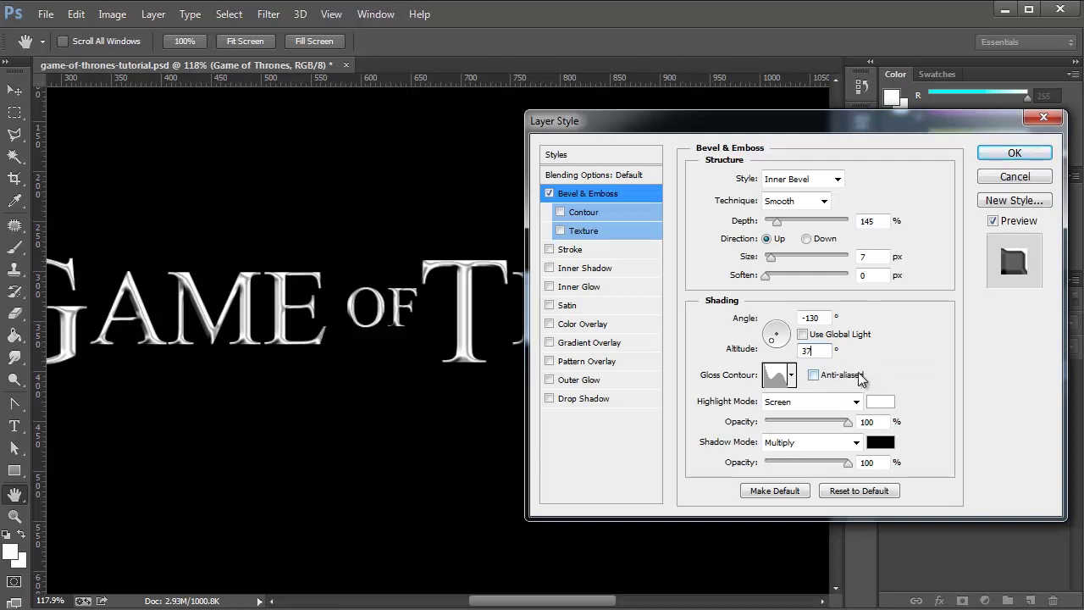
key("Up")
key("Up")
key("Up")
key("Up")
key("Up")
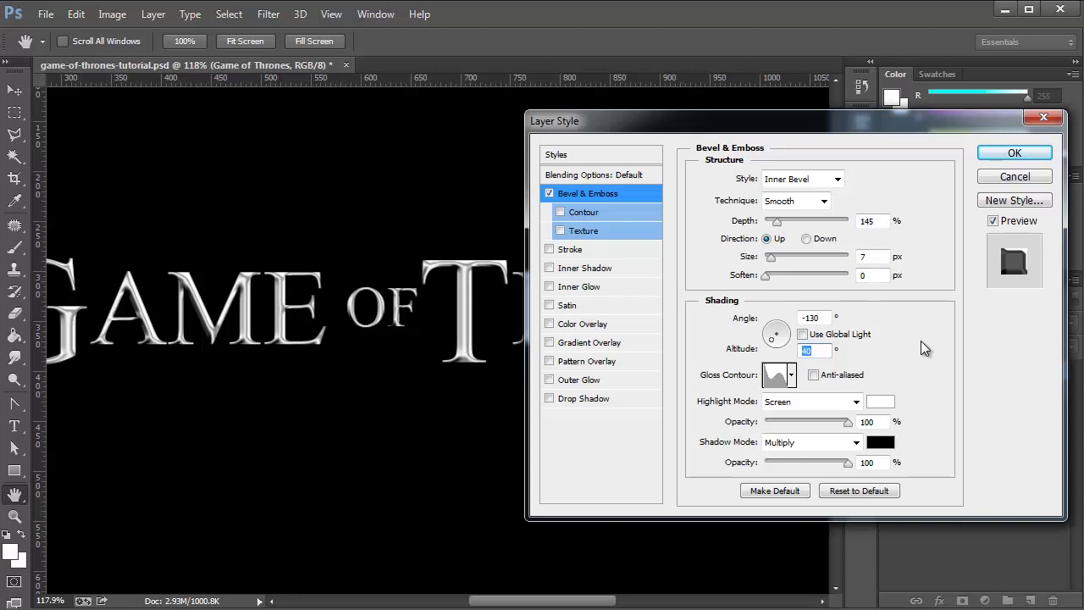
left_click(1017, 160)
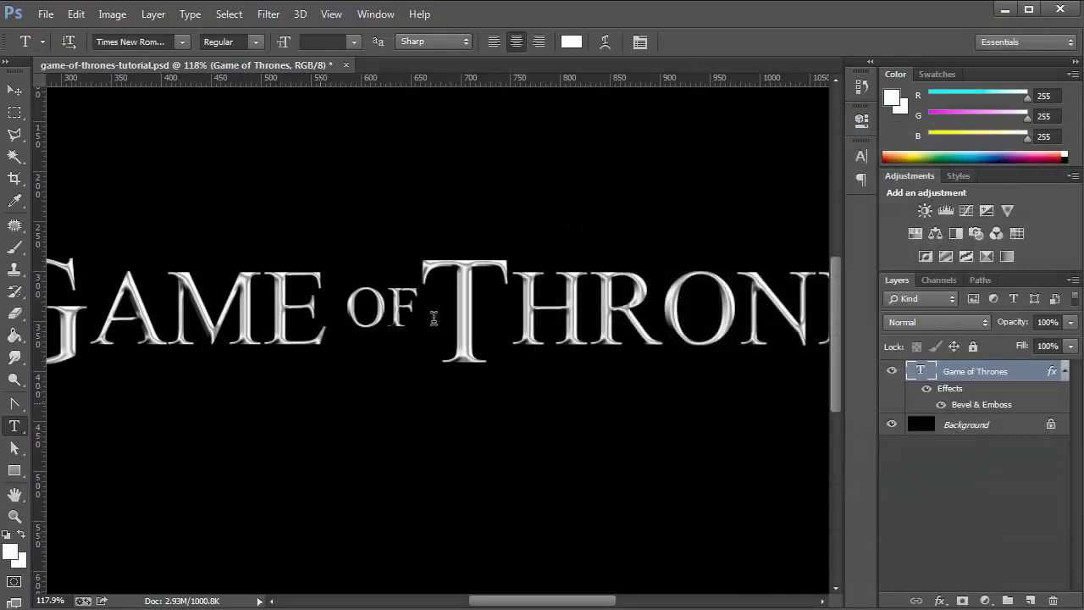
- Zoom in on the T, unlock the Background into Layer 0, and open Layer 0's Layer Style
left_click(14, 516)
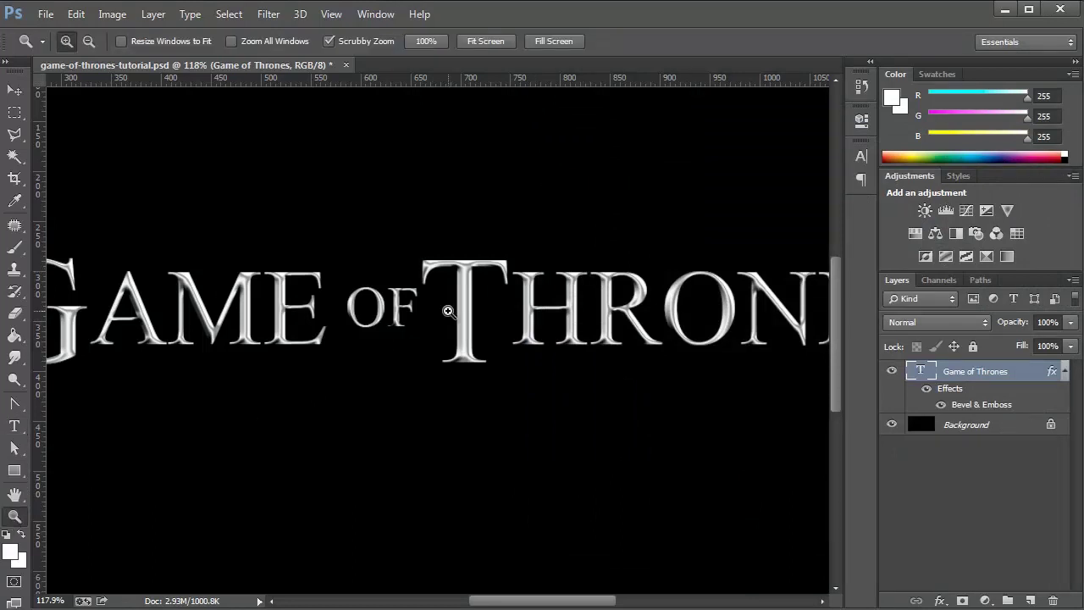
left_click(447, 311)
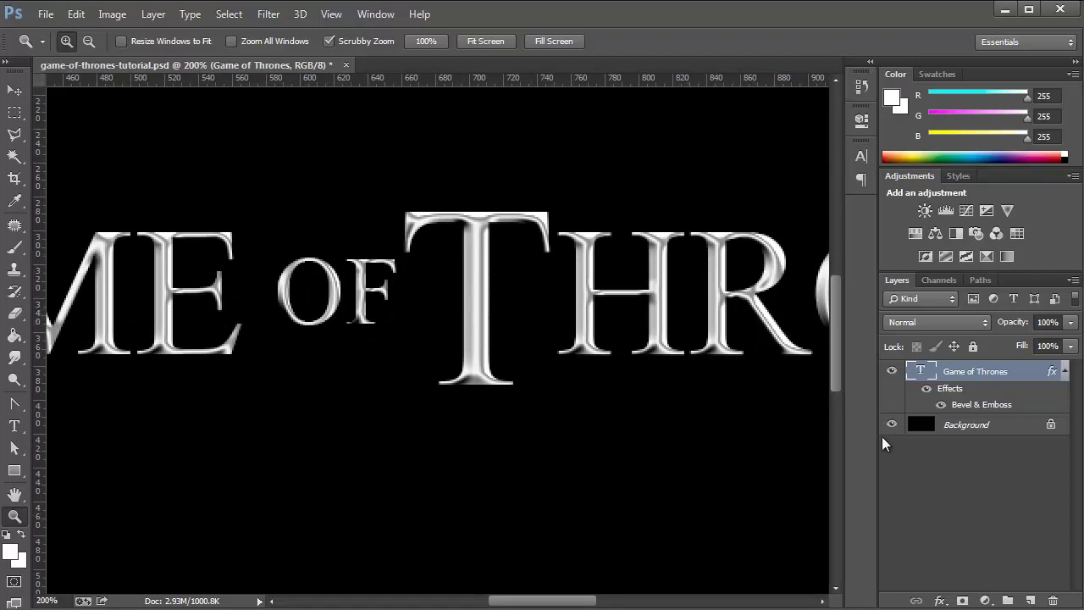
left_click(892, 425)
left_click(892, 425)
left_click(1050, 428)
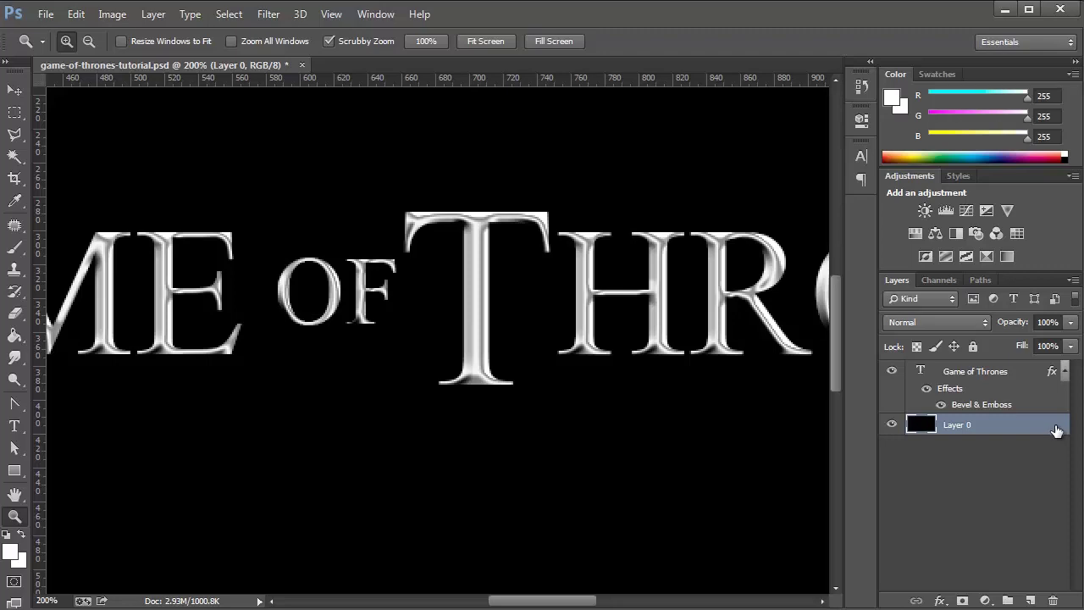
double_click(1057, 430)
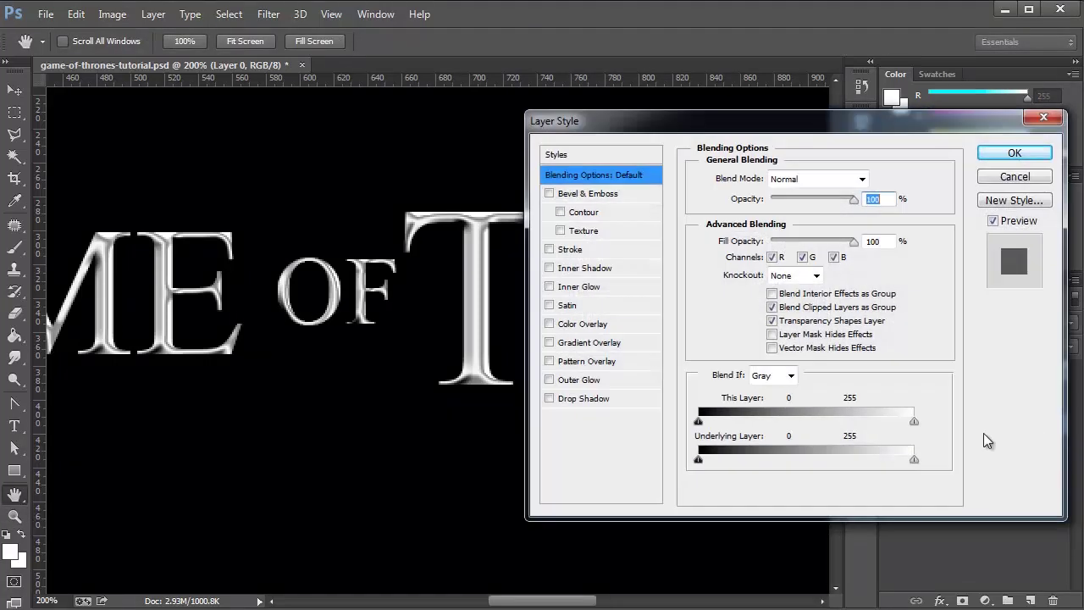
- Give Layer 0 a grey #787878 Color Overlay, then reopen the title layer's Layer Style
left_click(595, 324)
left_click(873, 178)
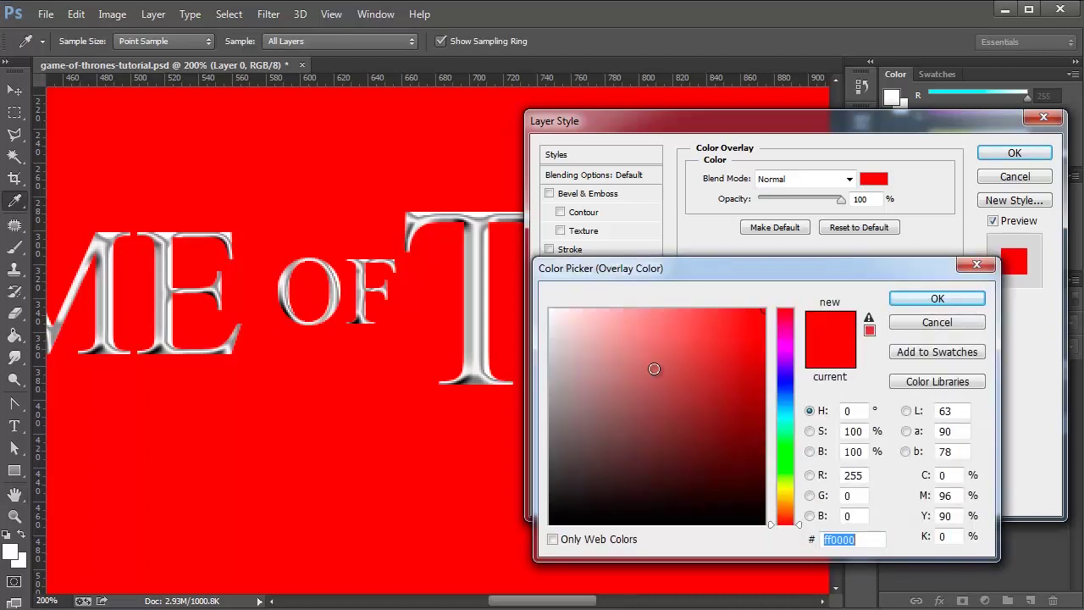
mouse_move(654, 369)
left_mouse_down()
mouse_move(527, 395)
mouse_move(530, 423)
left_mouse_up()
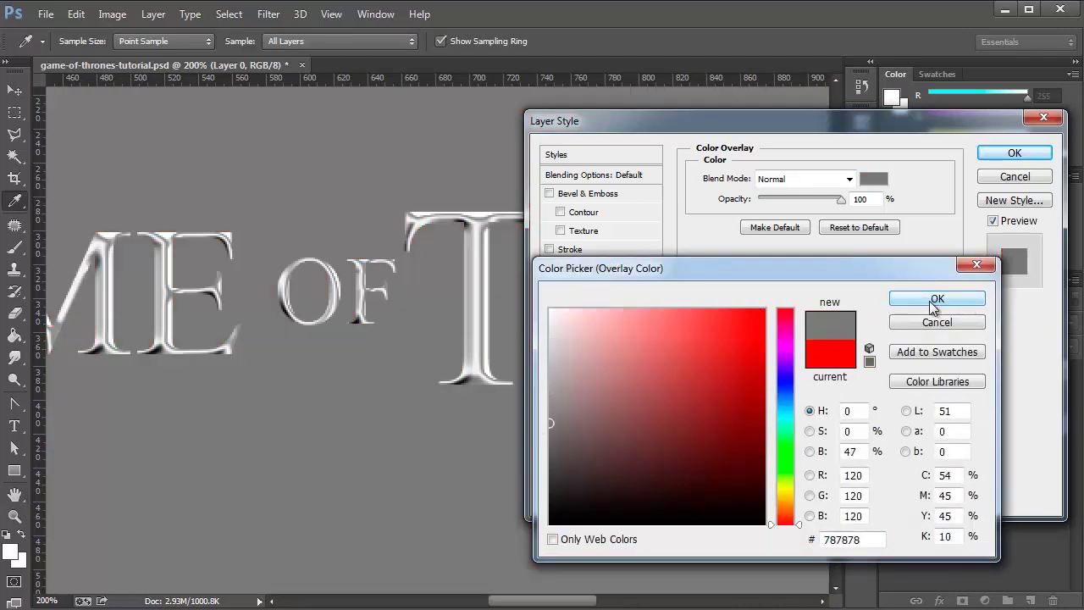
left_click(935, 299)
left_click(1014, 153)
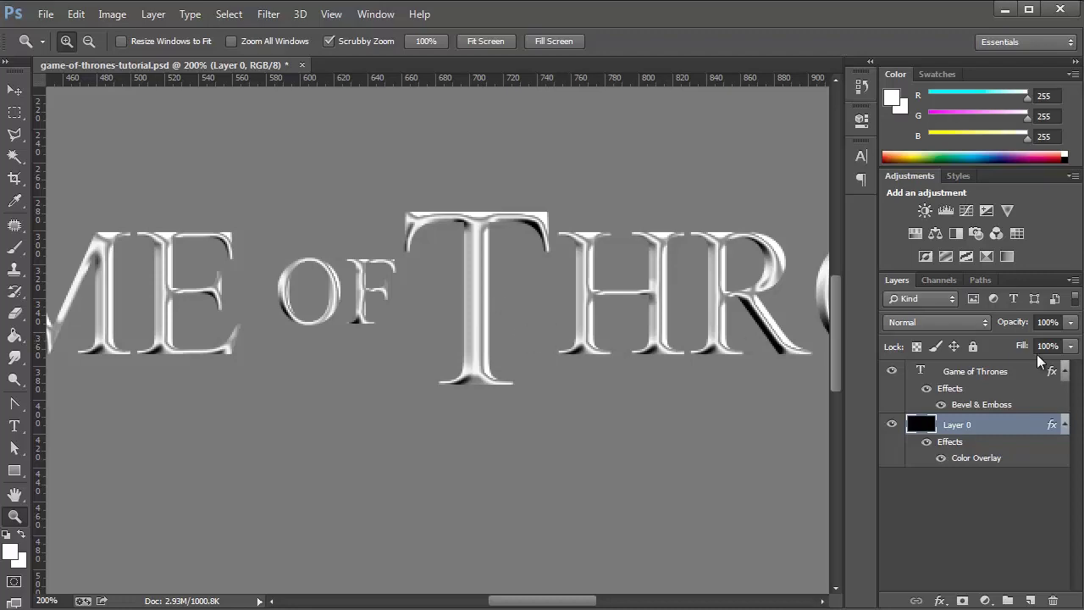
double_click(1030, 379)
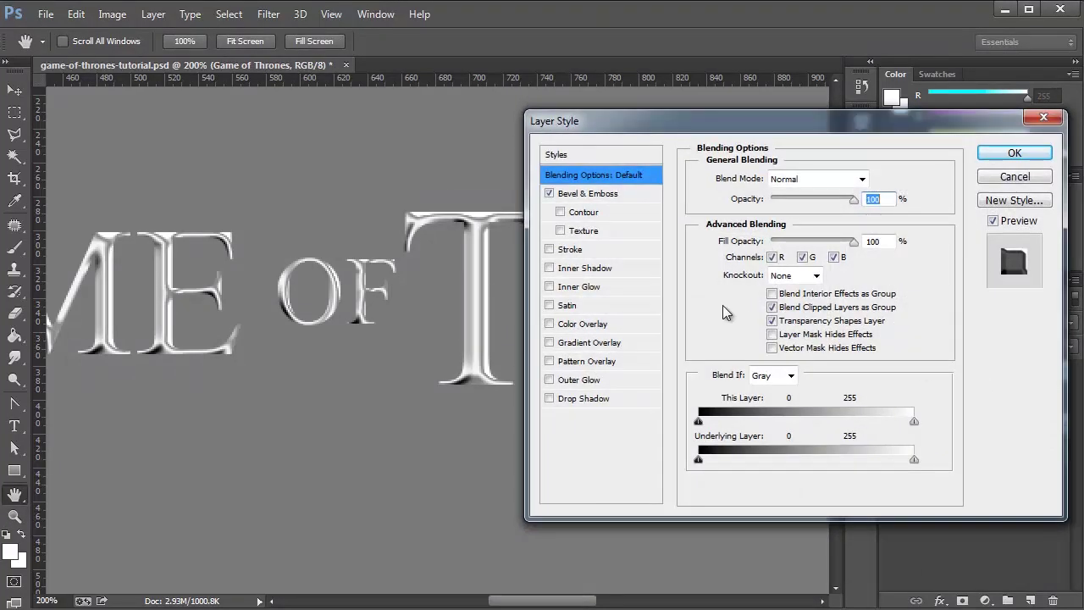
- Add an Outer Glow to the title and set its colour to black
left_click(573, 383)
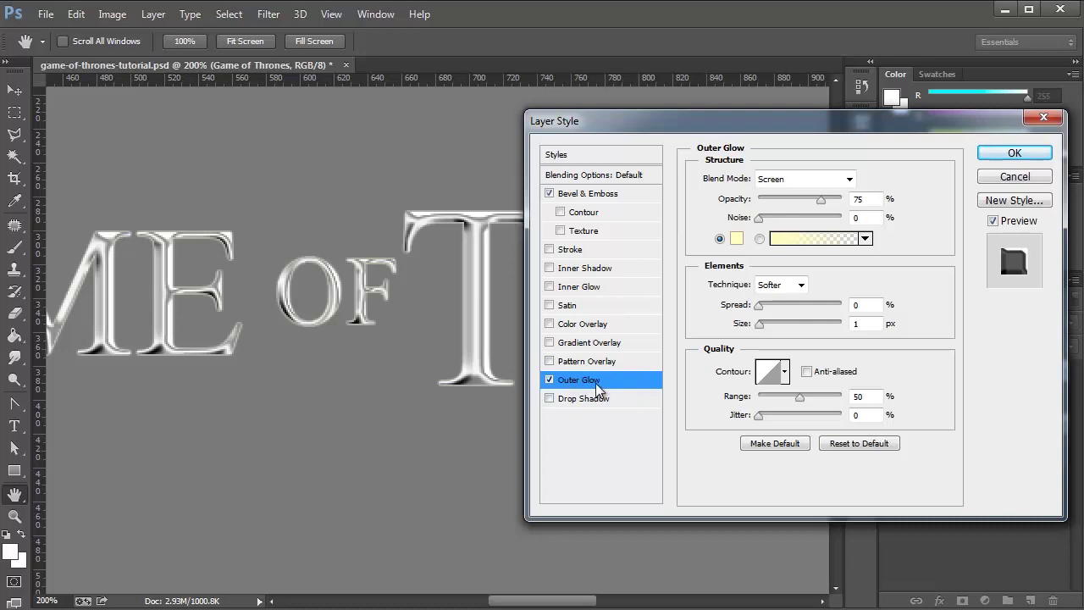
left_click(736, 238)
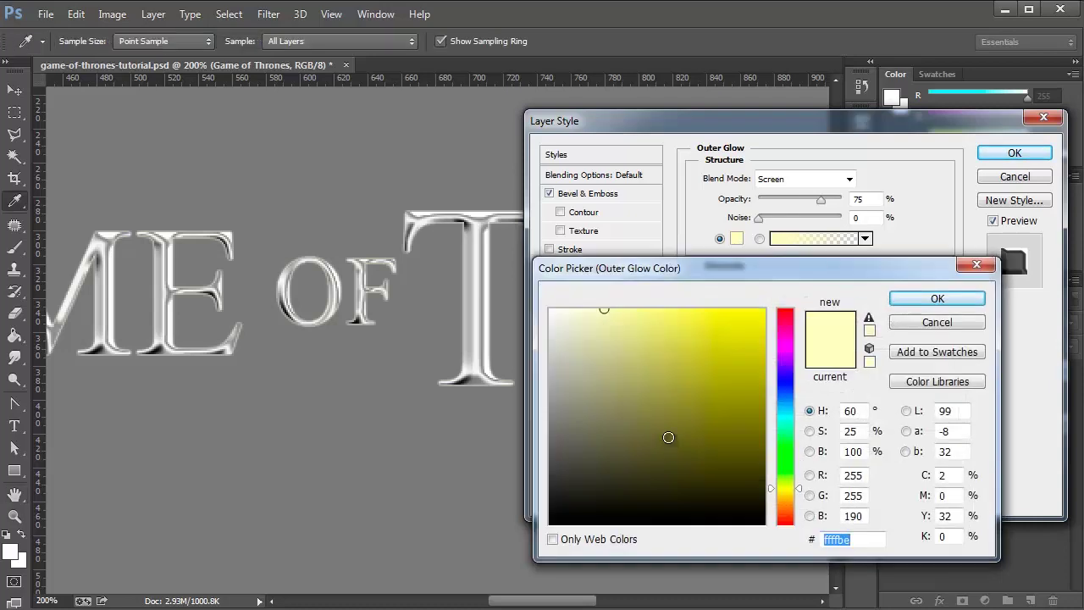
left_click_drag(665, 438, 542, 538)
left_click(942, 300)
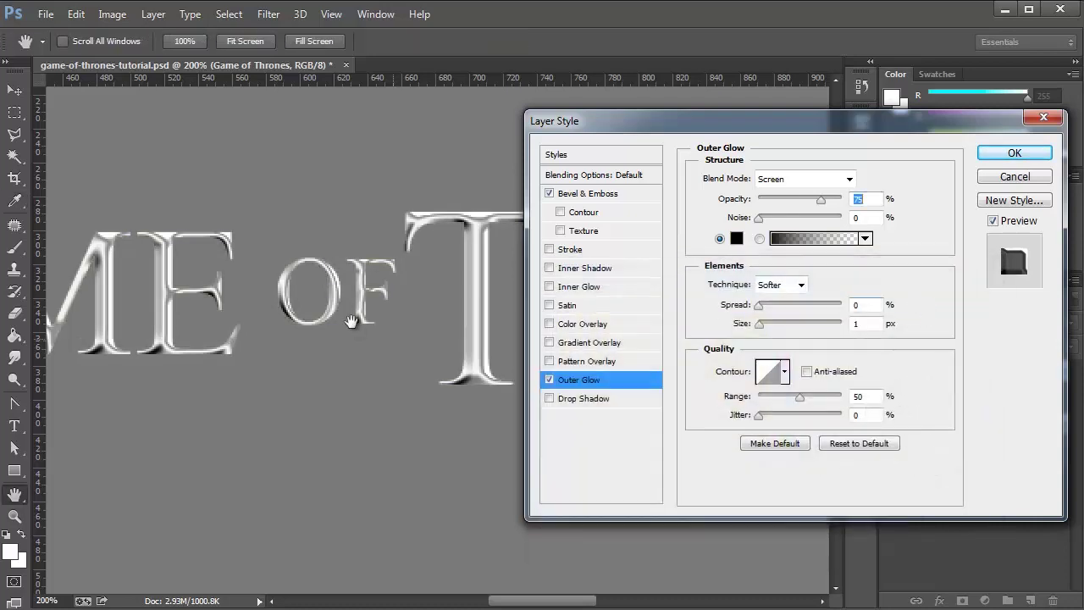
- Set the glow to Normal blend mode, 5 px size, and subtle noise, then apply it
left_click(796, 181)
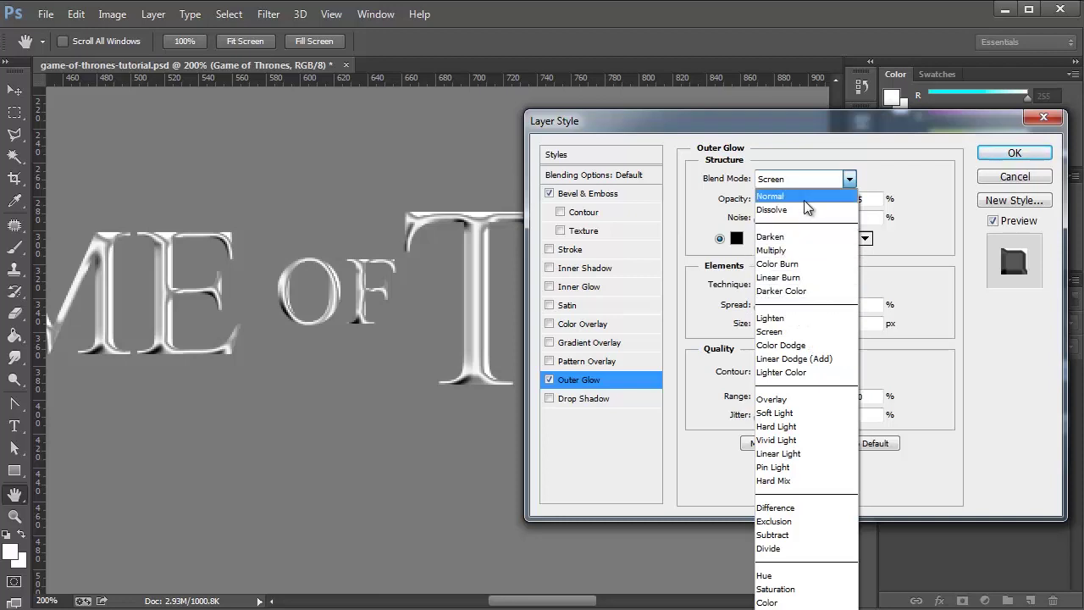
left_click(795, 195)
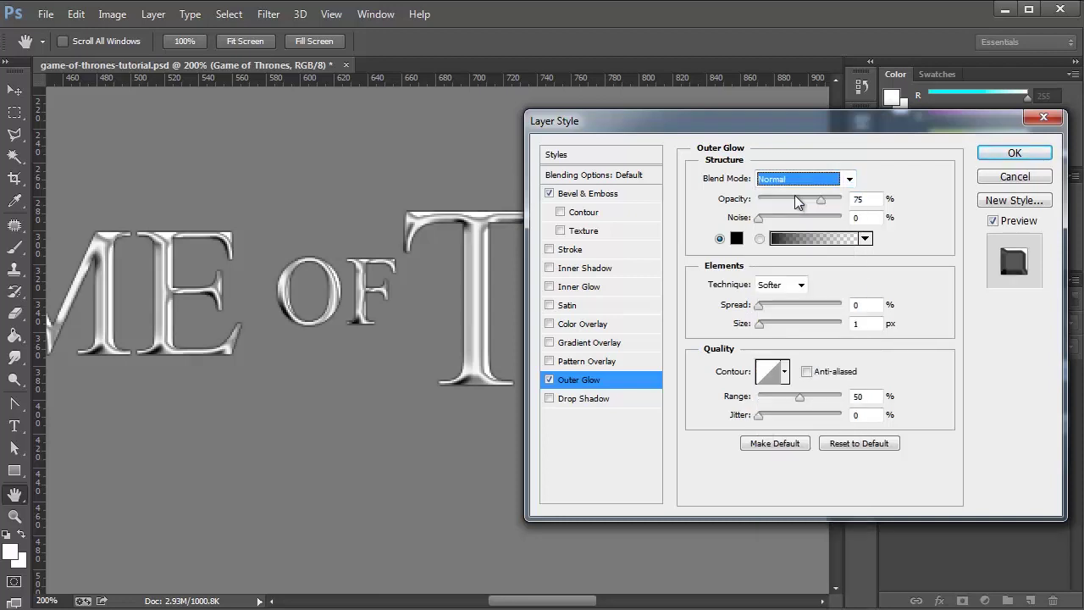
left_click(762, 325)
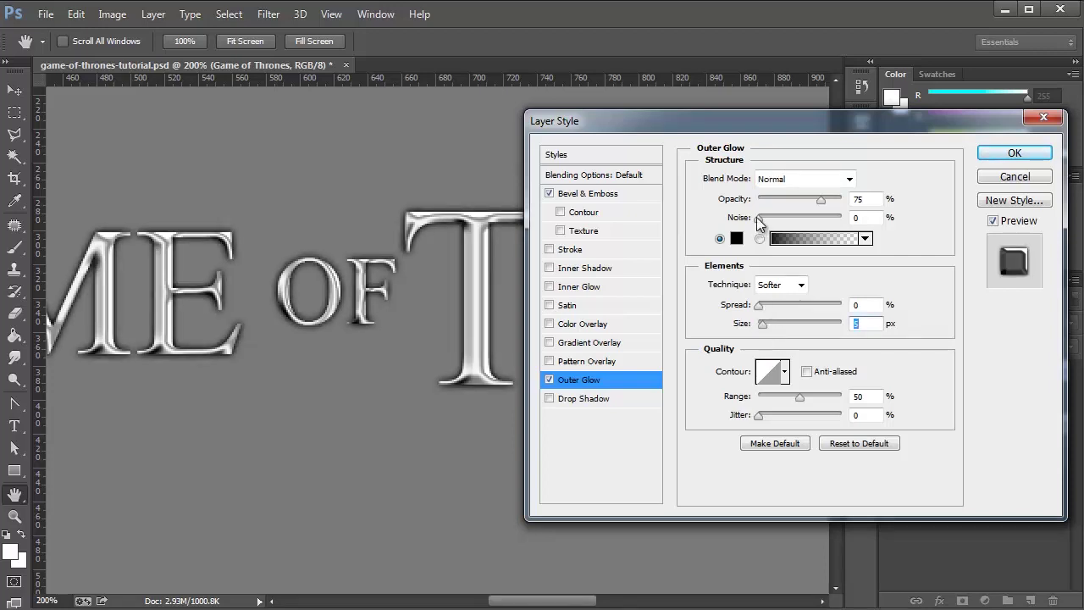
left_click_drag(760, 219, 854, 220)
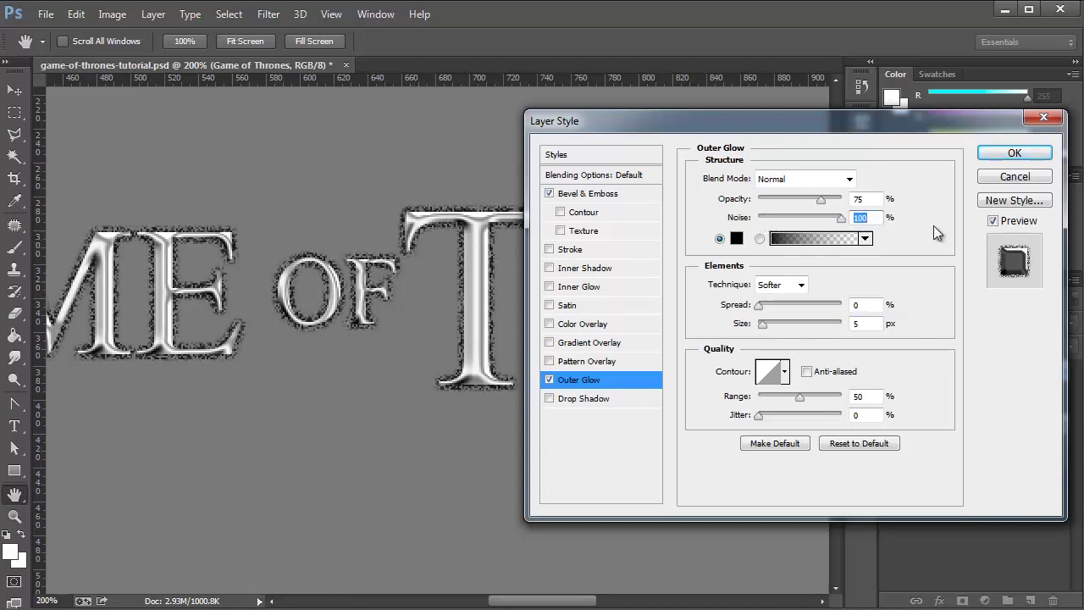
left_click_drag(842, 219, 760, 218)
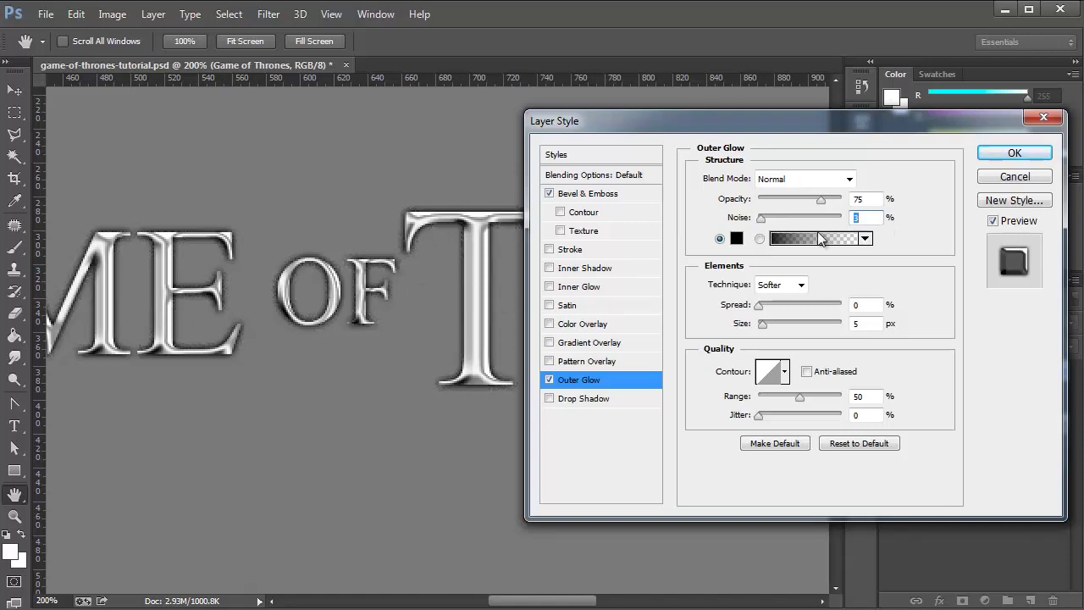
left_click(1014, 154)
key("z")
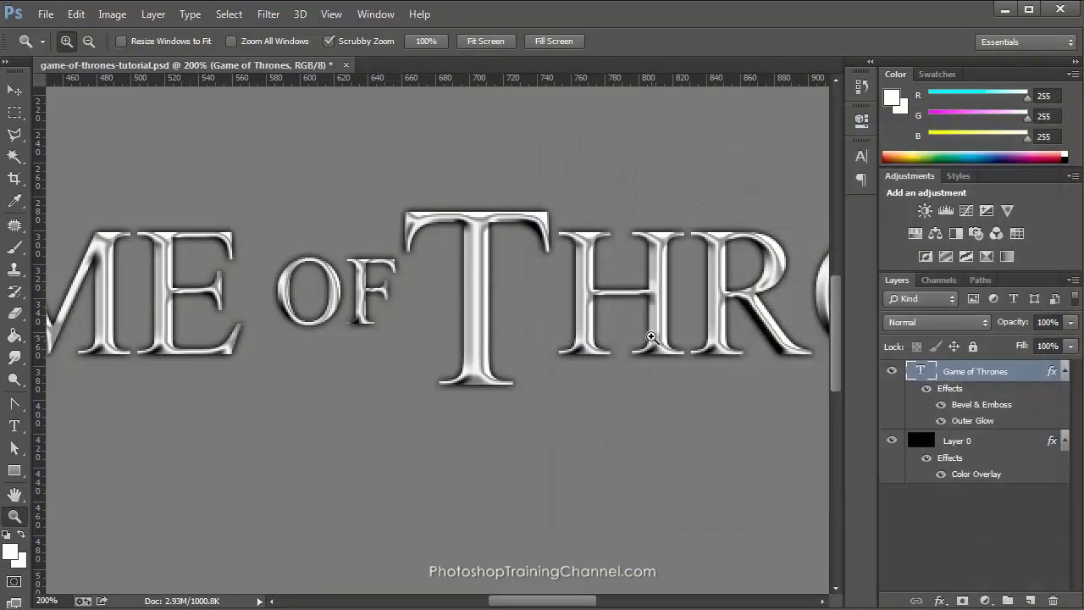
- Hide Layer 0's grey Color Overlay and zoom in on THRONES
left_click(925, 458)
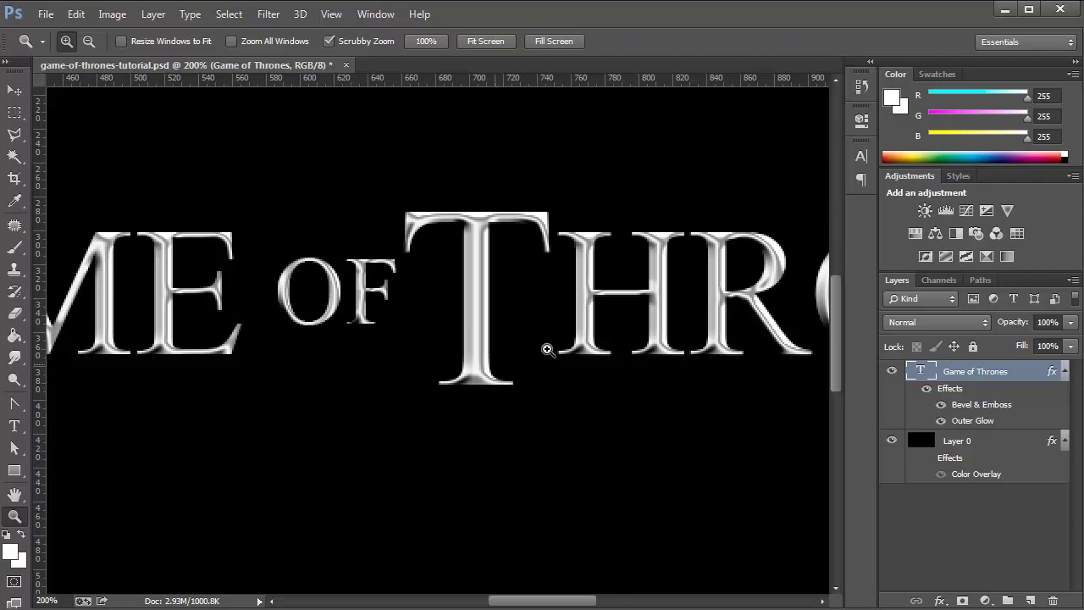
left_click(556, 367, "alt")
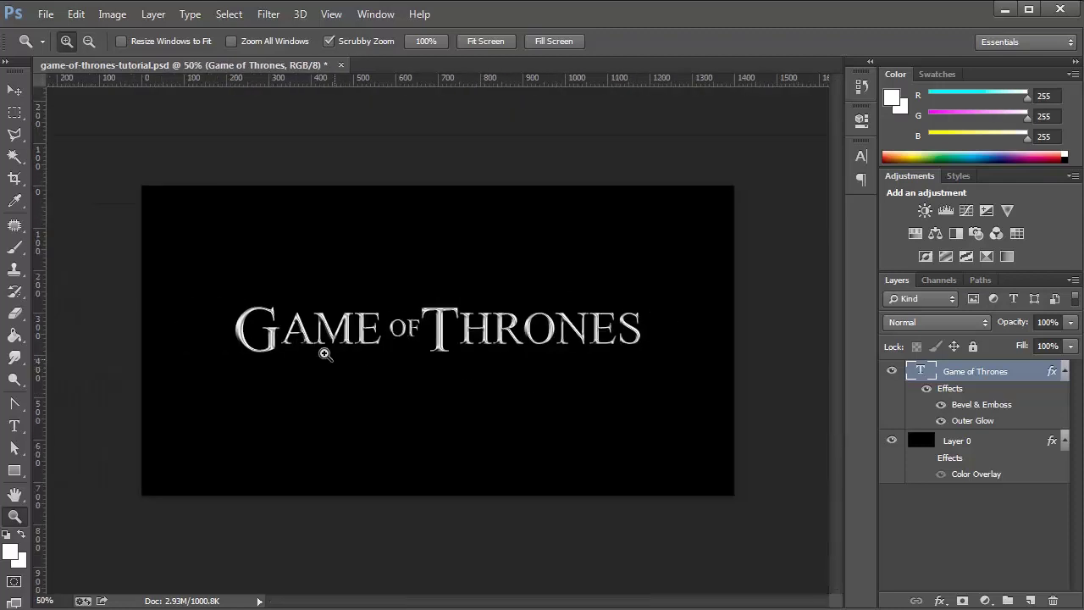
left_click(483, 350)
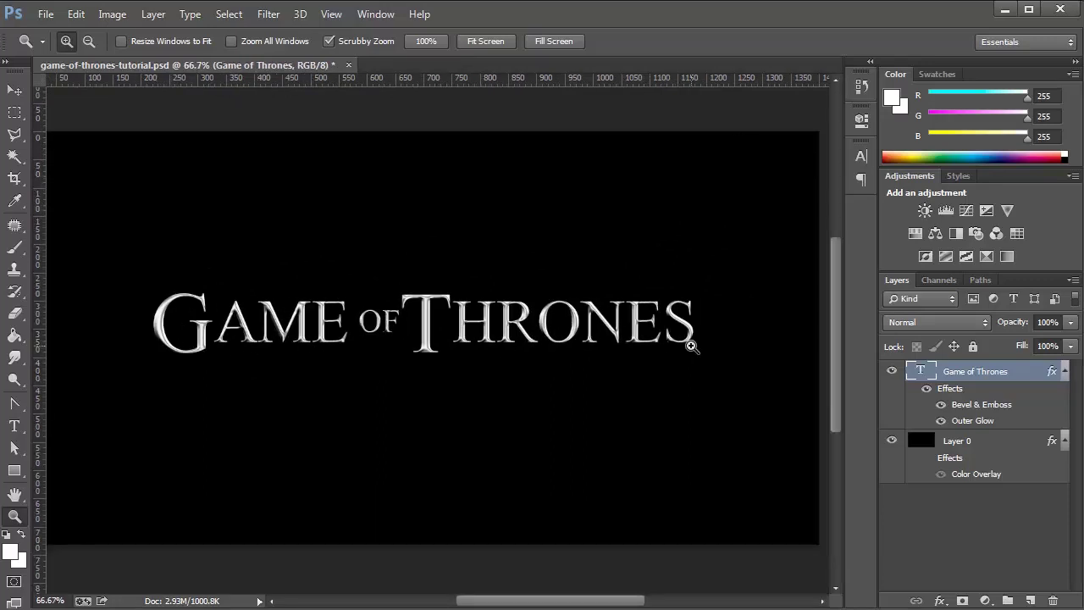
left_click(576, 355)
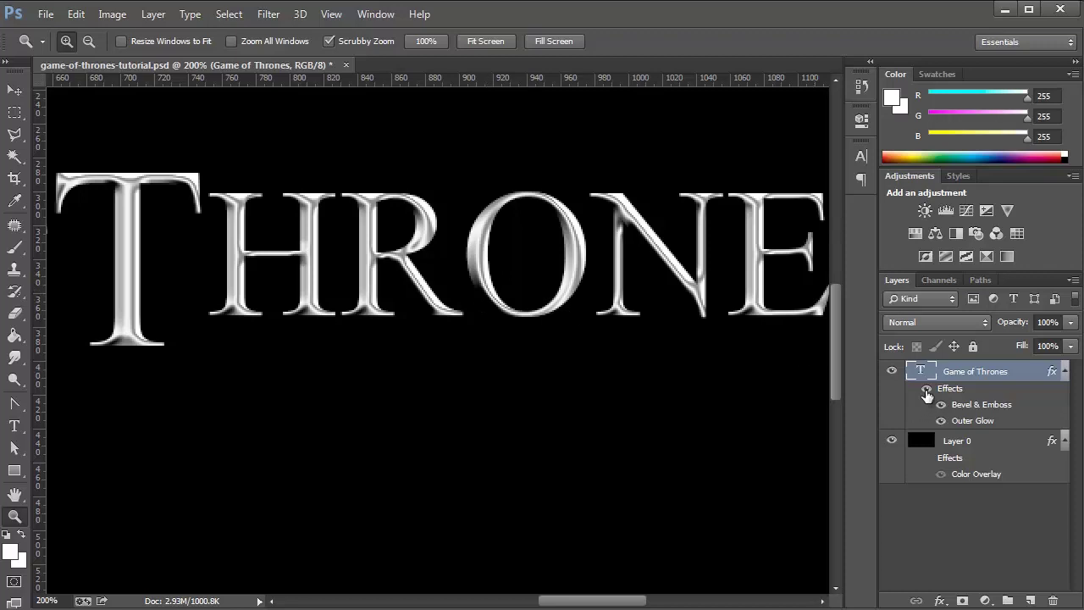
- Compare the title with its layer effects off and on, leaving them visible
left_click(927, 392)
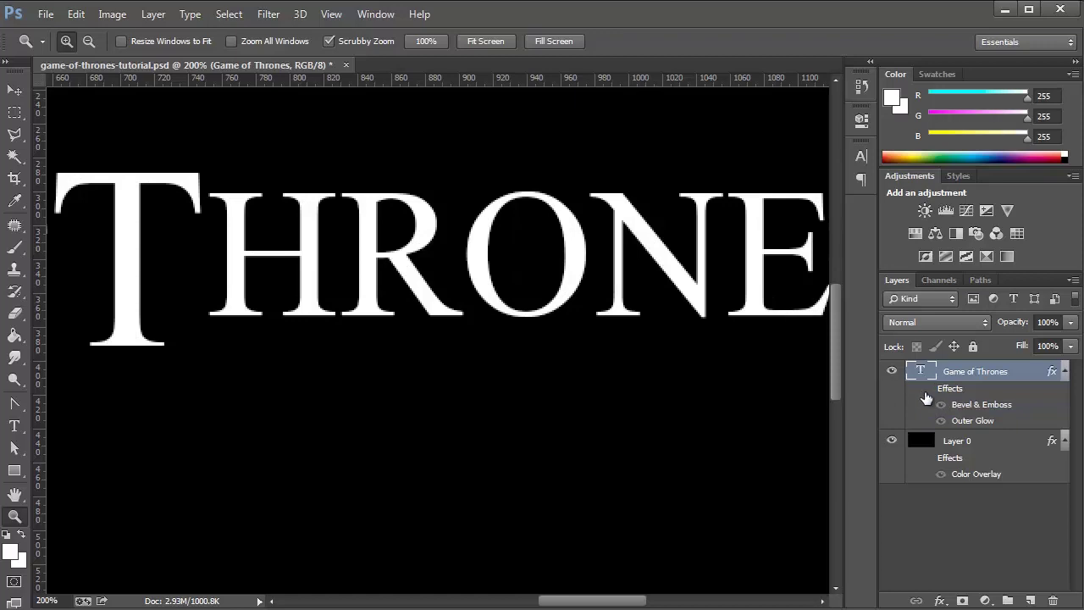
left_click(927, 394)
left_click(926, 394)
left_click(926, 391)
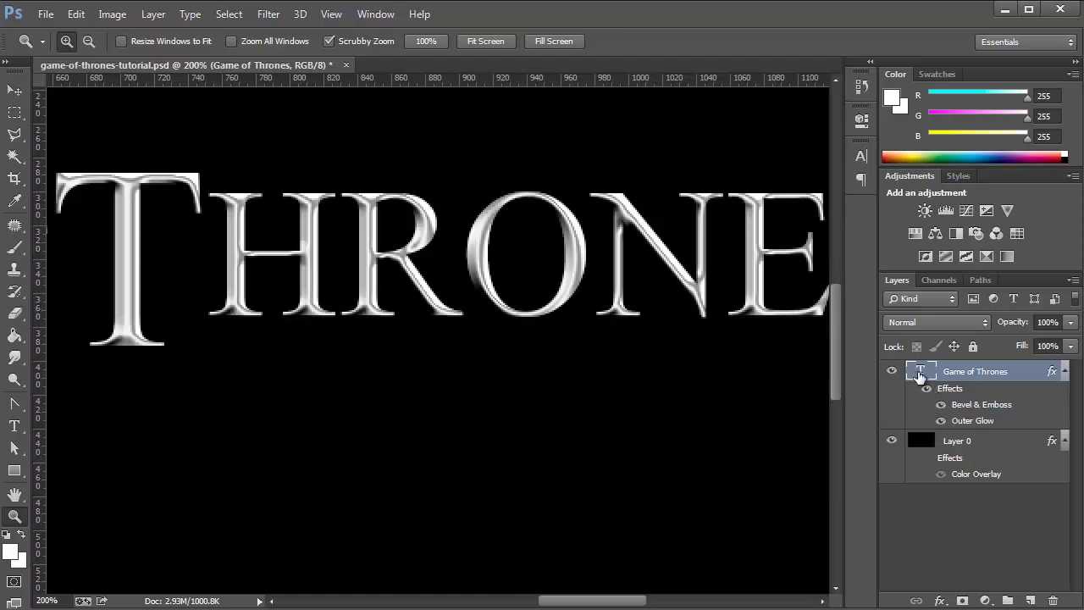
- Select the title text and lower its colour brightness to 75 in the Color Picker
double_click(919, 376)
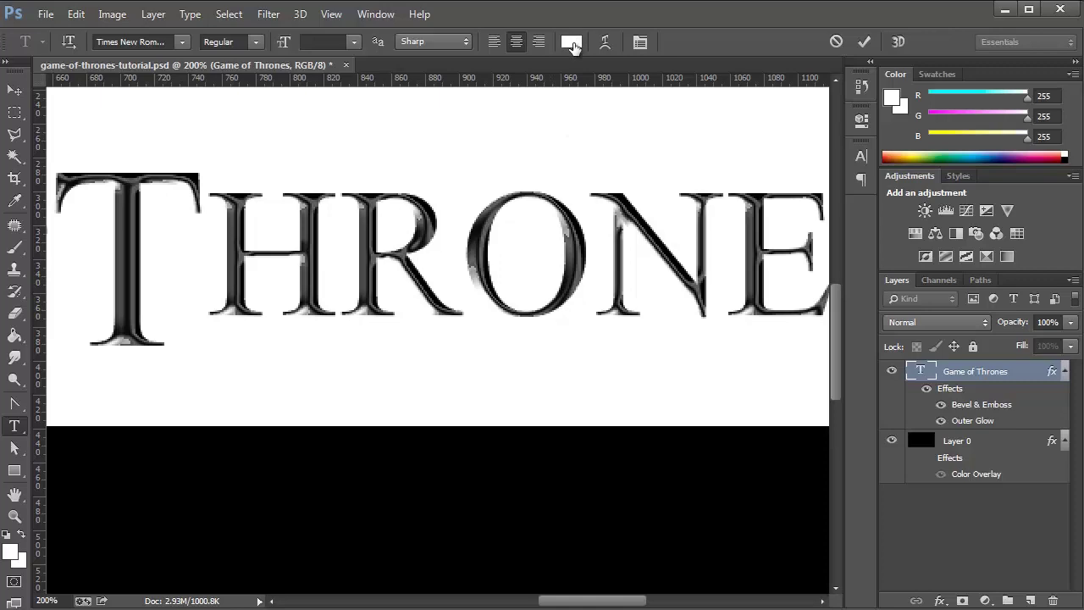
left_click(573, 47)
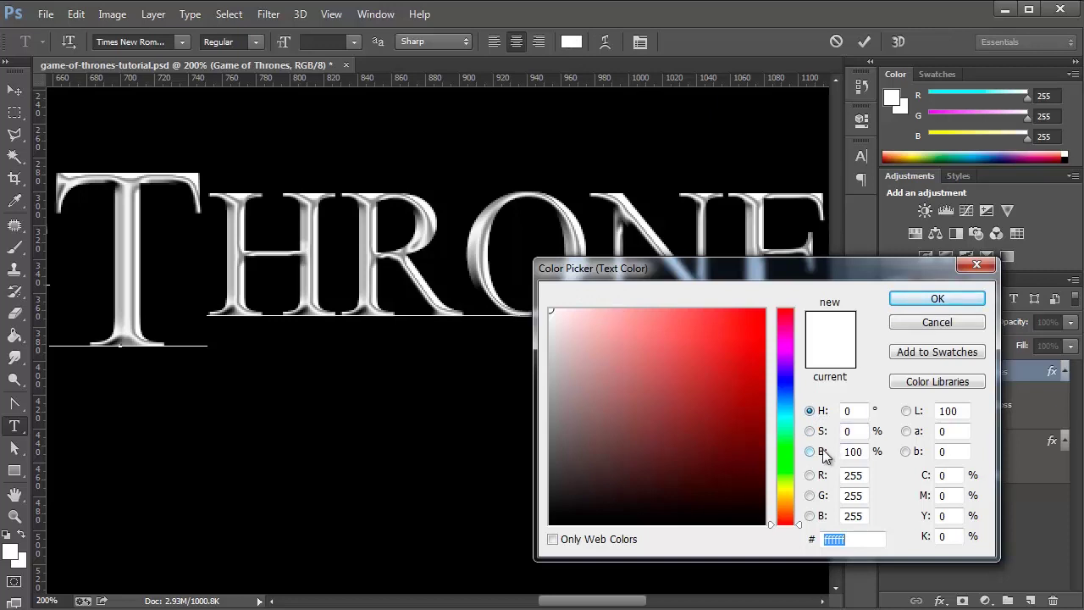
left_click(851, 452)
key("Down")
key("Down")
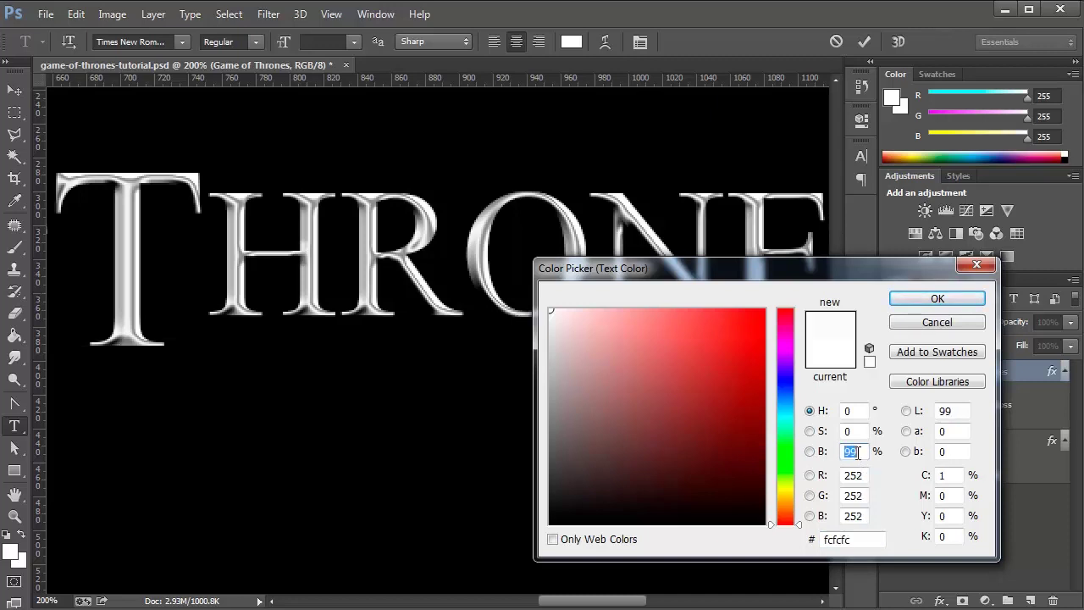
key("Down")
key("Down")
key("Down")
key("Down")
key("Down")
key("Down")
key("Down")
key("Down")
key("Down")
key("Down")
key("Down")
key("Down")
key("Down")
key("Down")
key("Down")
key("Down")
key("Down")
key("Down")
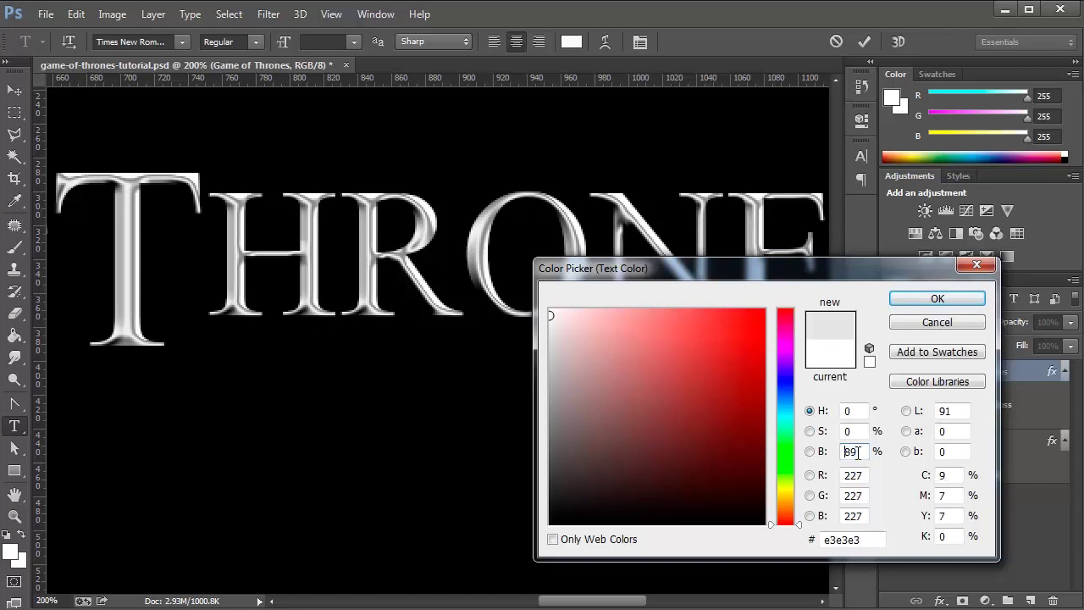
key("Down")
key("Down")
key("Down")
key("Down")
key("Down")
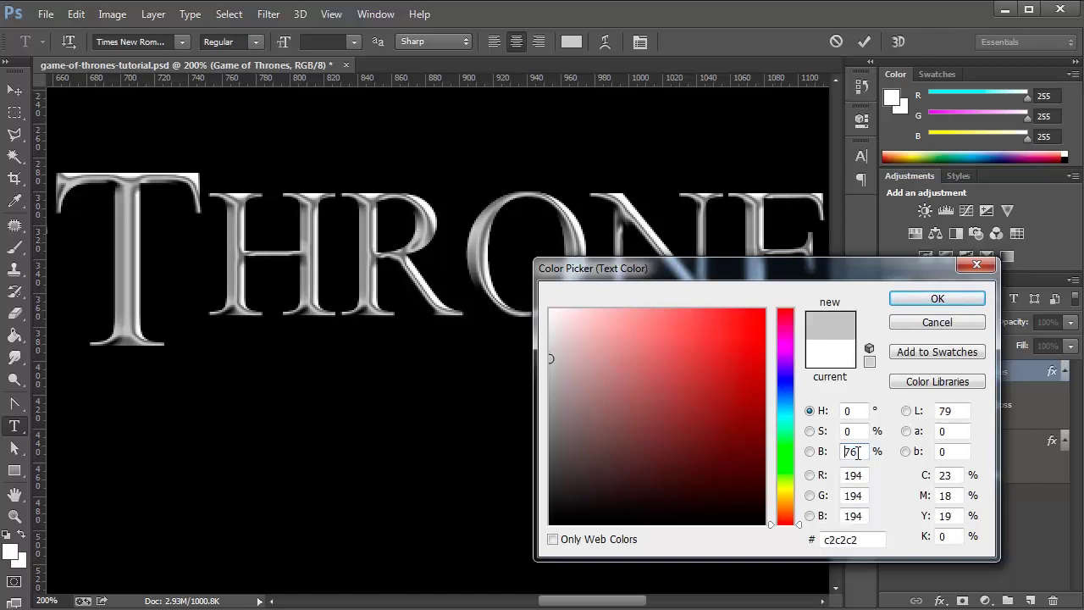
key("Up")
key("Up")
key("Up")
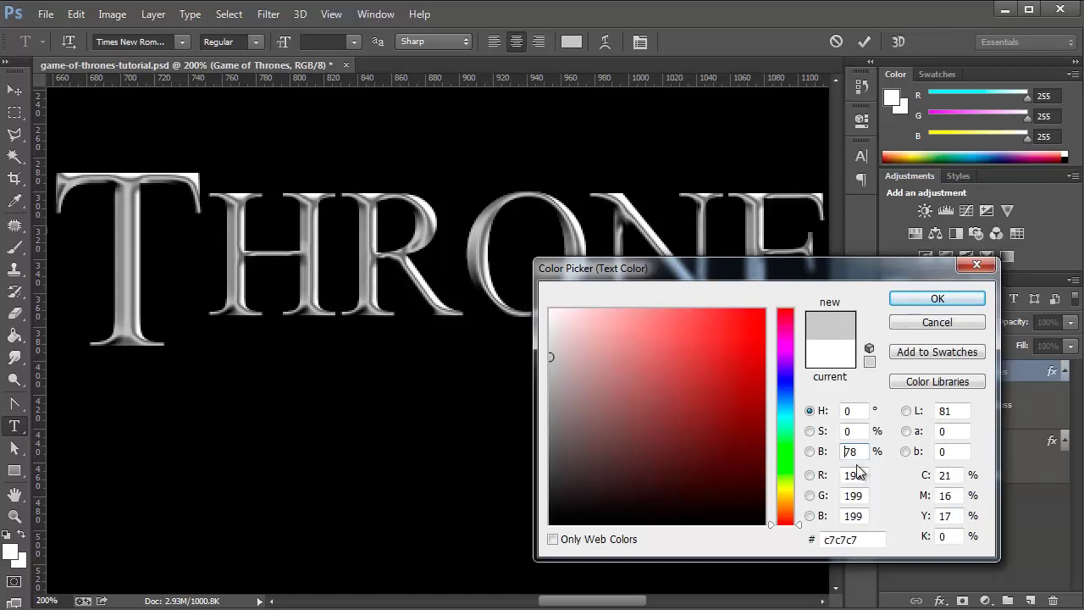
key("Down")
key("Down")
key("Down")
key("Down")
key("Down")
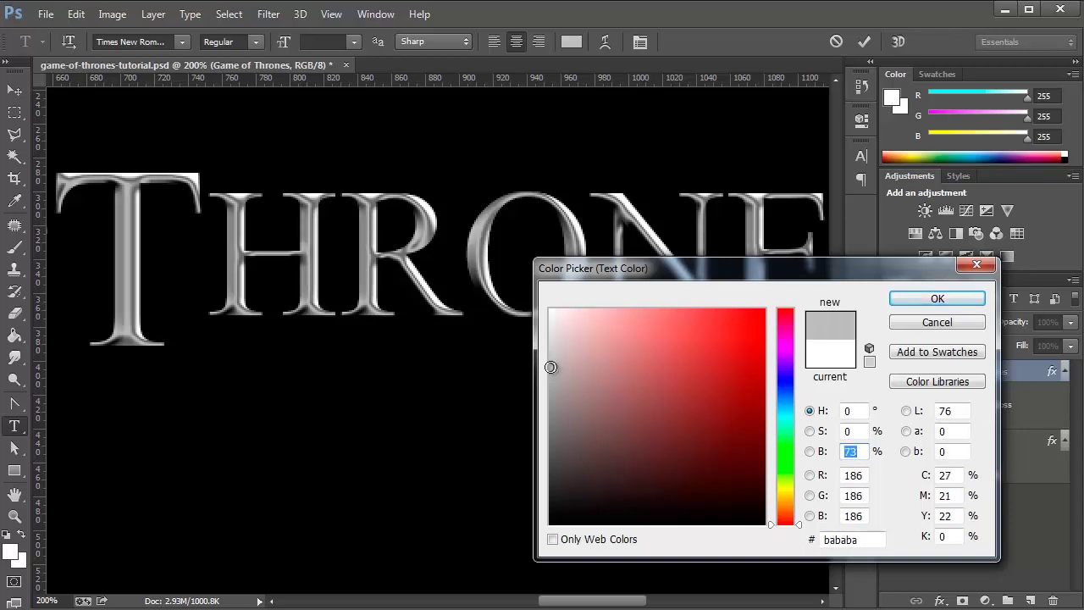
key("Down")
key("Down")
key("Down")
key("Down")
key("Down")
key("Down")
key("Down")
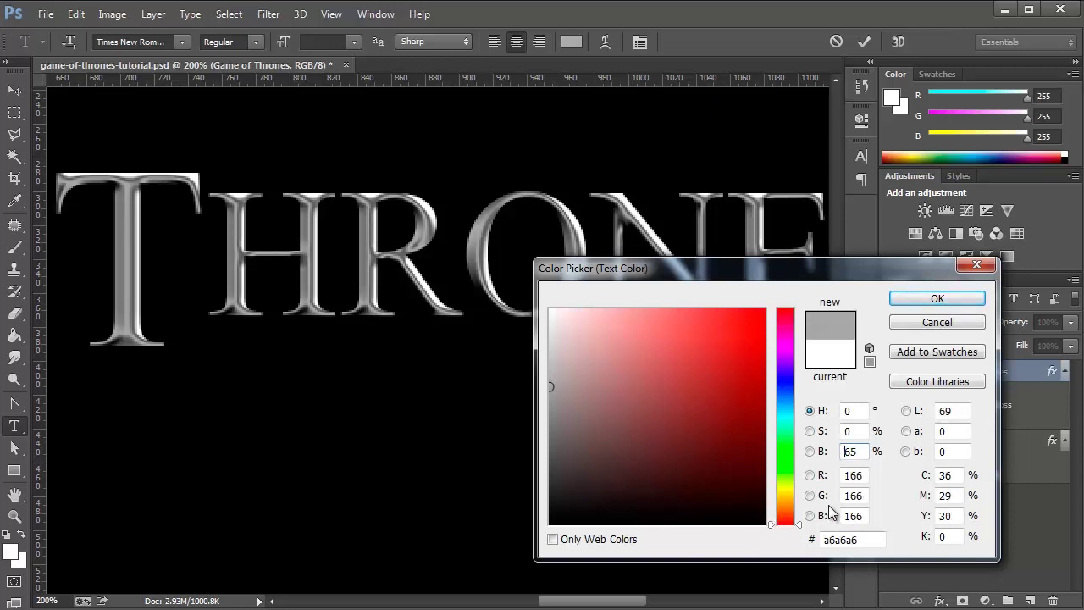
key("Up")
key("Up")
key("Up")
key("Up")
key("Up")
key("Up")
key("Up")
key("Up")
key("Up")
key("Up")
key("Up")
key("Up")
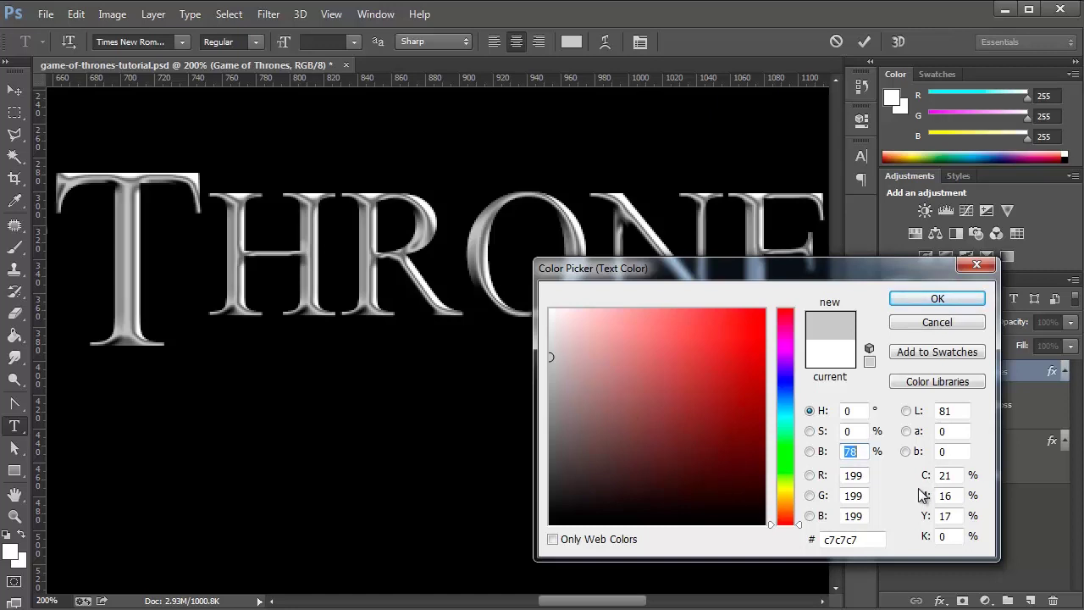
key("Down")
key("Down")
key("Down")
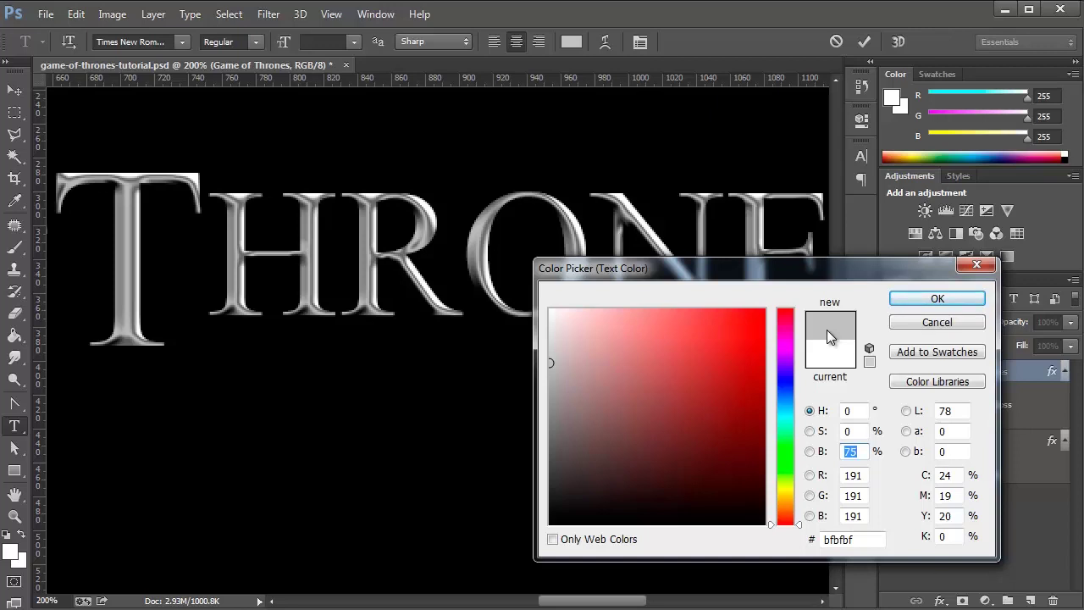
- Set the text colour's hue to 211 and saturation to 7, confirming pale blue-grey b2b8bf
left_click(854, 410)
type("18")
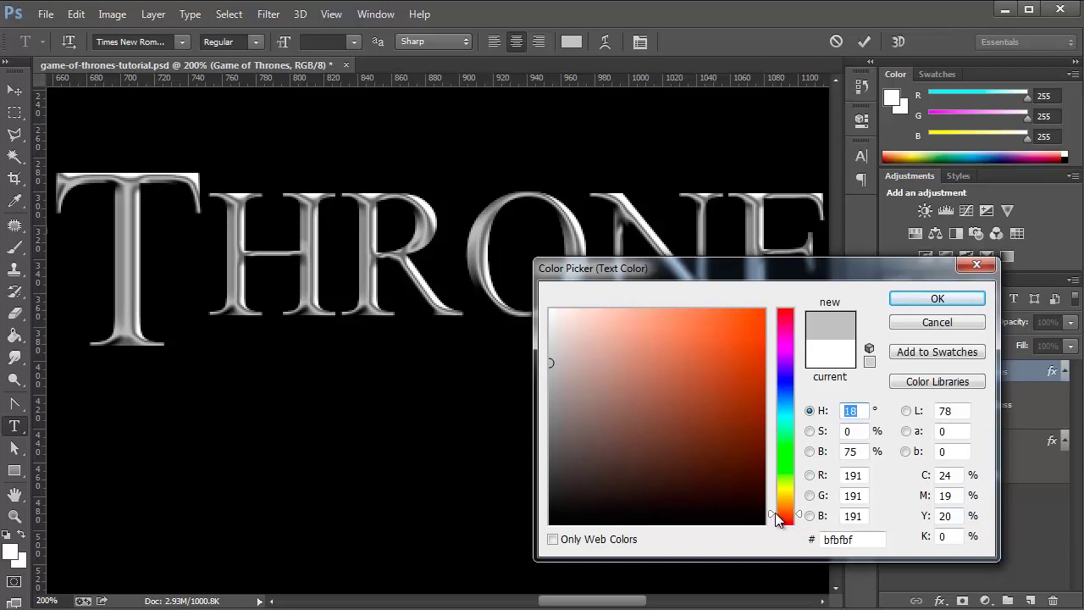
left_click(866, 417)
double_click(867, 424)
key("shift+Up")
key("shift+Up")
key("shift+Up")
key("shift+Up")
key("shift+Up")
key("shift+Up")
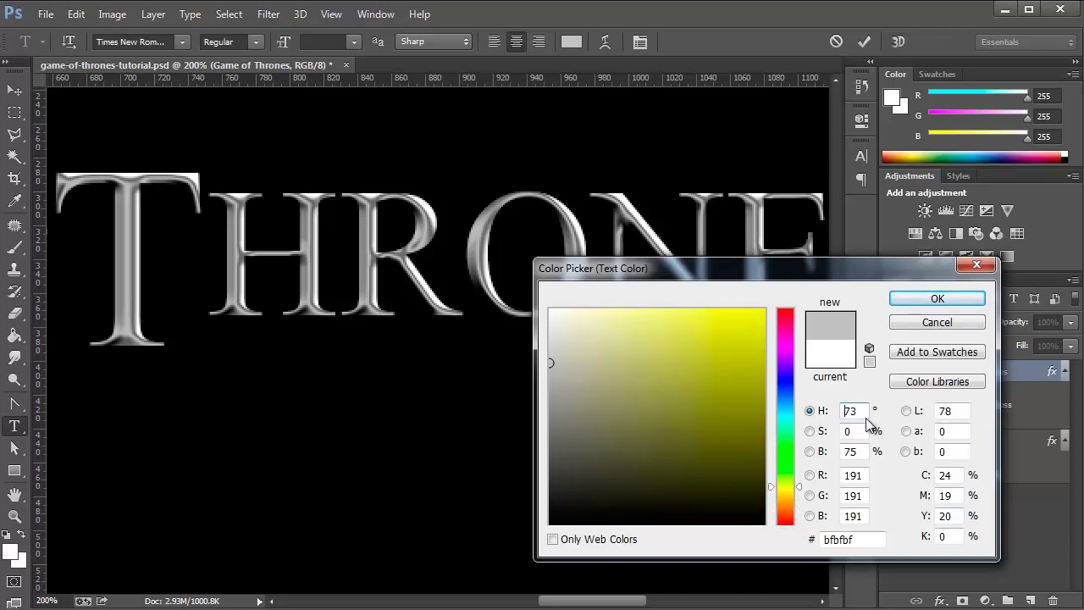
key("shift+Up")
key("shift+Up")
key("shift+Up")
key("shift+Up")
key("shift+Up")
key("shift+Up")
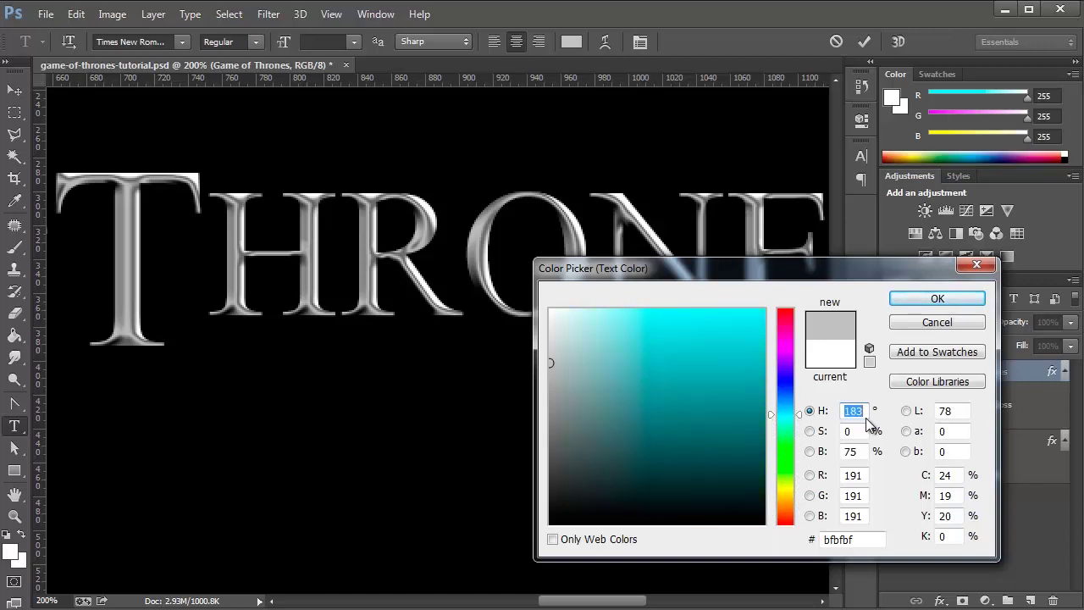
key("shift+Up")
key("shift+Up")
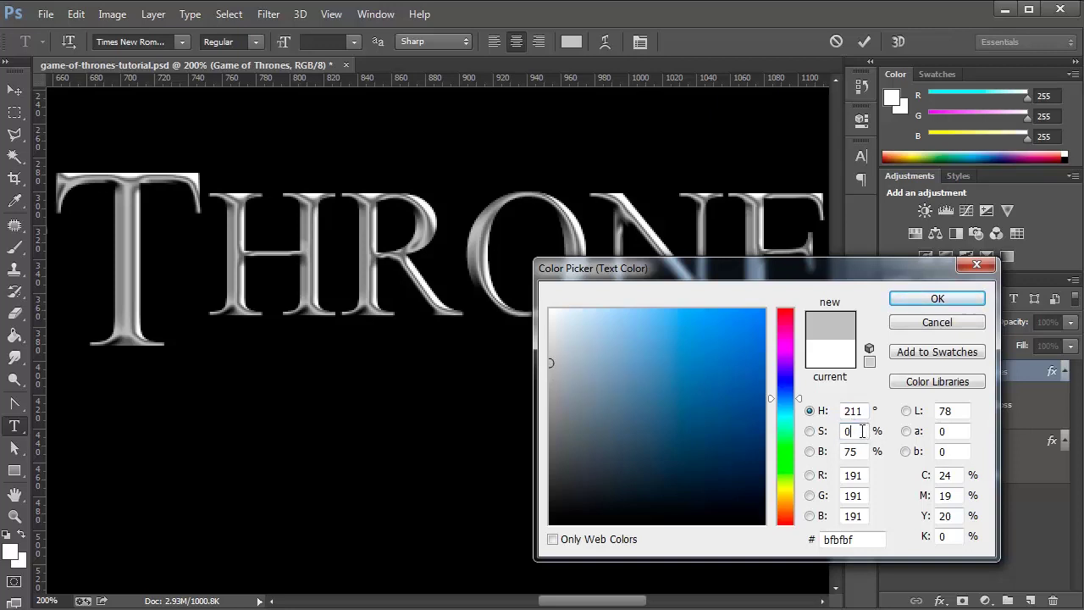
key("Up")
key("Up")
key("Up")
key("Up")
key("Up")
key("Up")
key("Up")
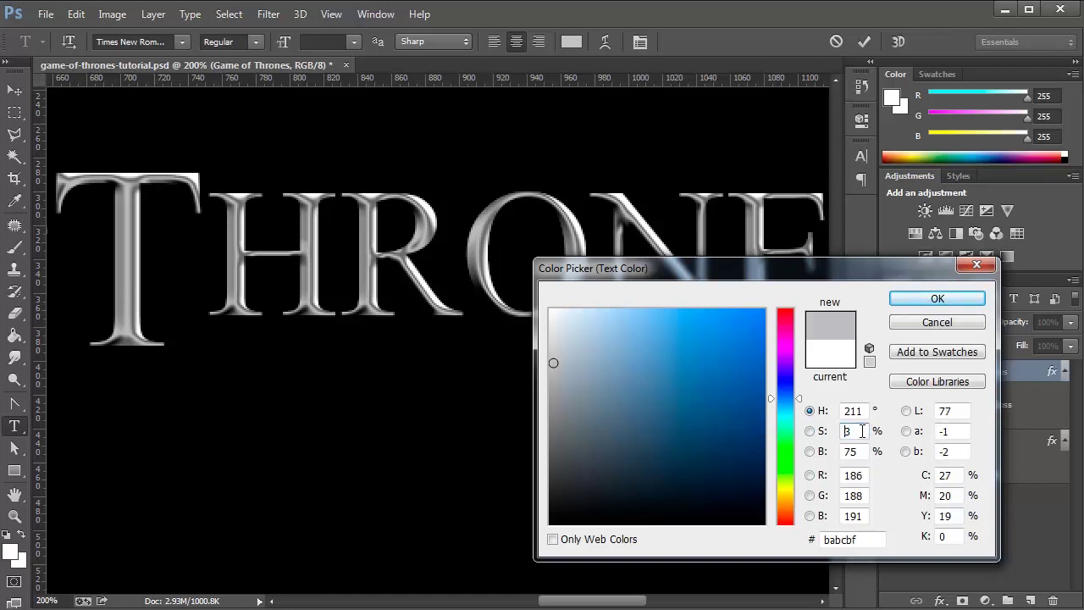
key("Up")
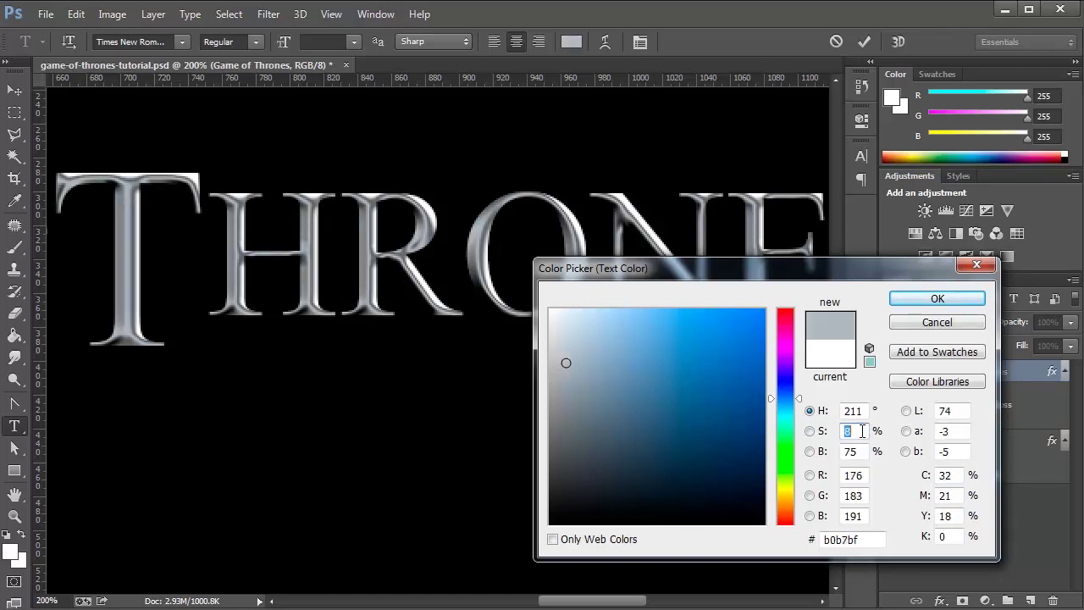
key("Down")
key("Down")
key("Up")
key("Down")
key("Up")
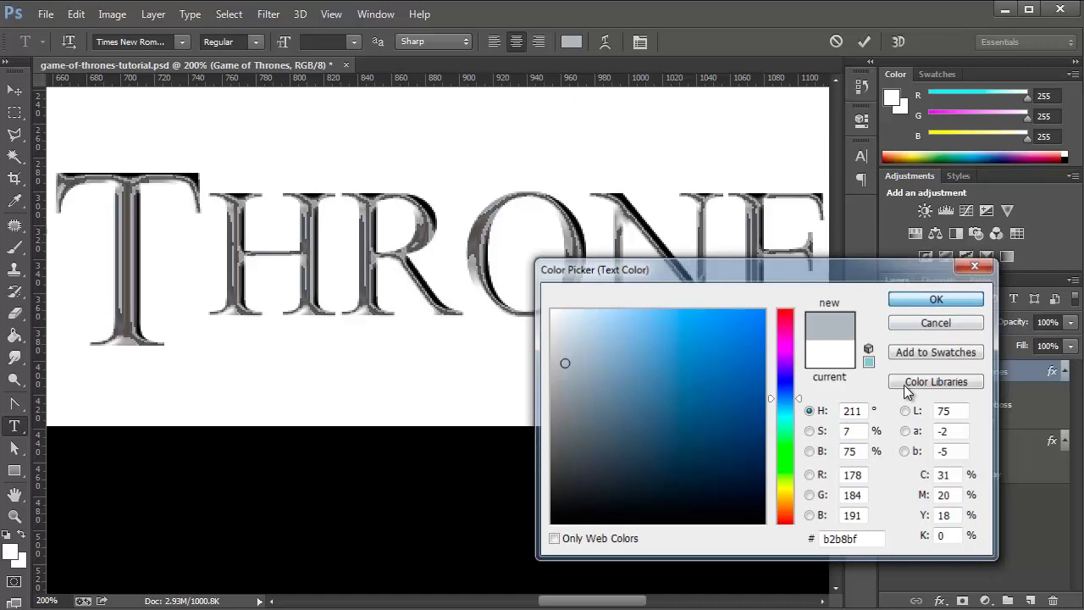
key("Return")
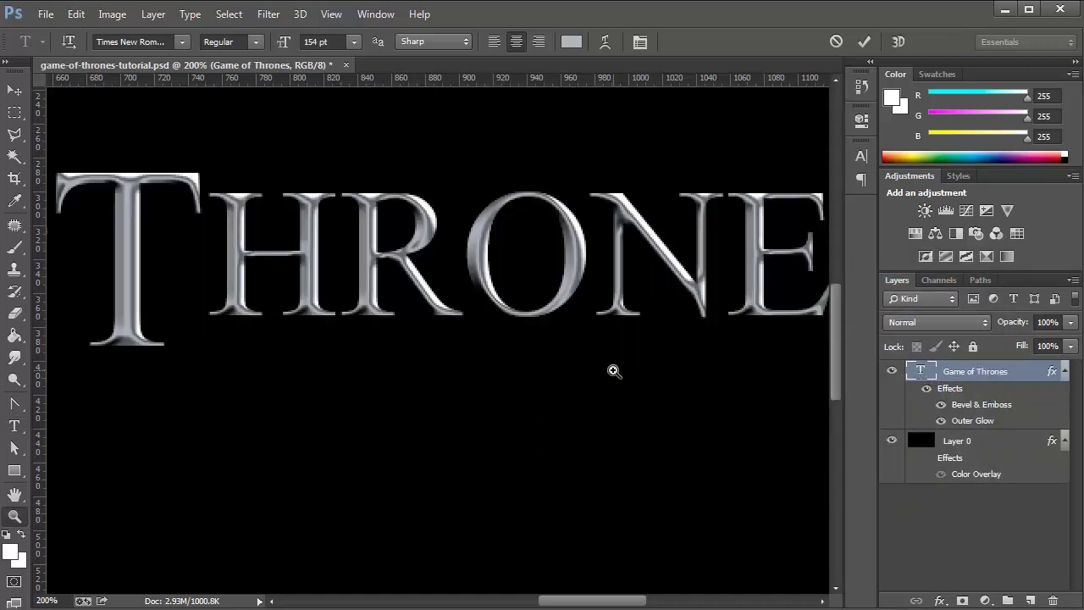
- Commit the text edit, then Step Backward and Step Forward to compare the colour change
key("z")
left_click(75, 14)
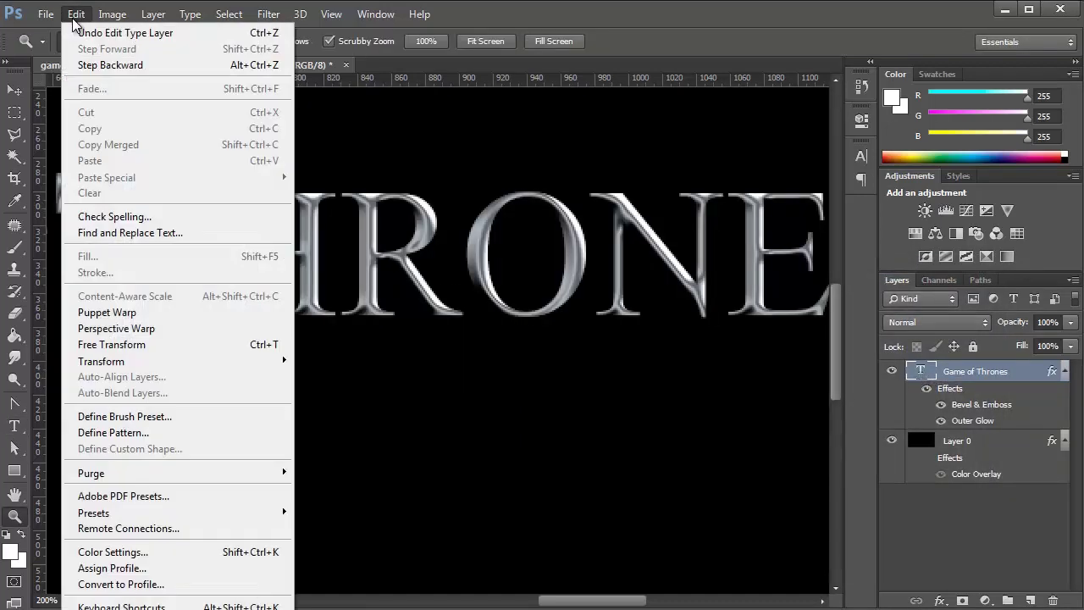
left_click(115, 65)
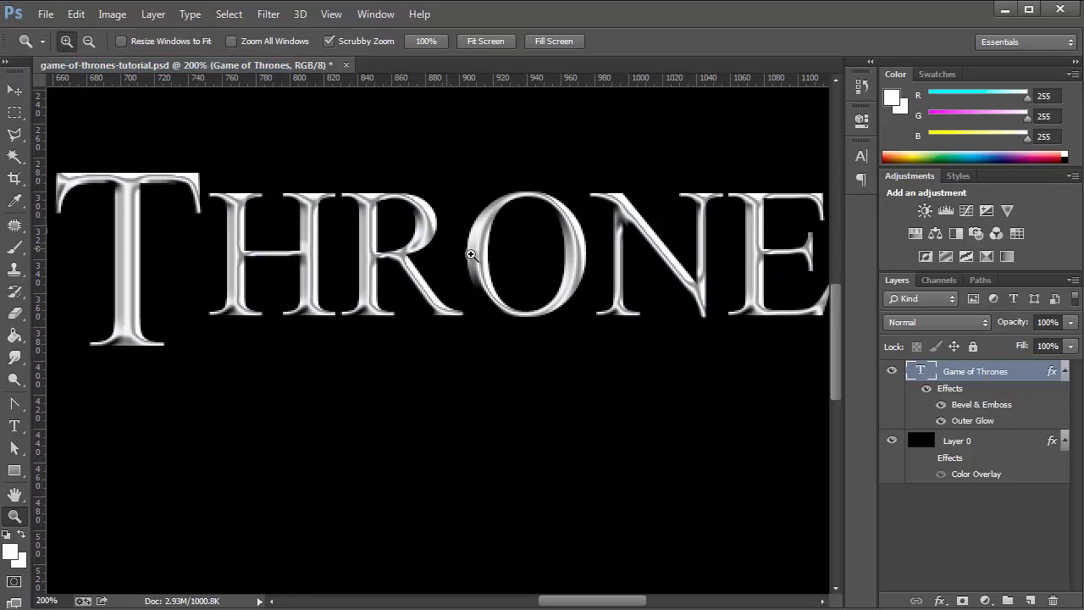
left_click(75, 14)
left_click(106, 49)
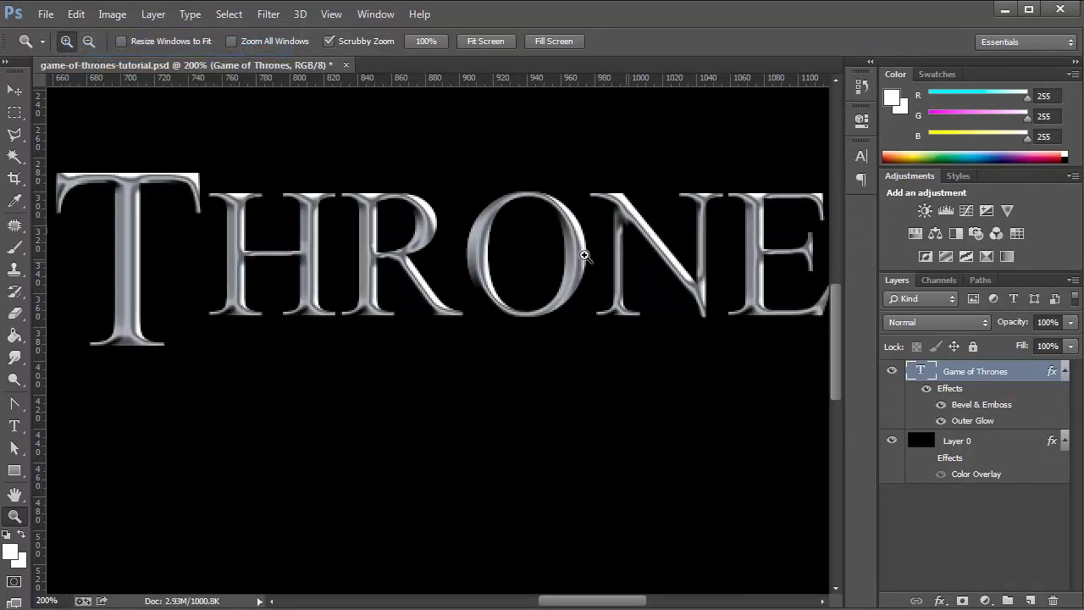
- Zoom out to show the whole title at 100% and select the Type tool
left_click_drag(575, 315, 494, 403)
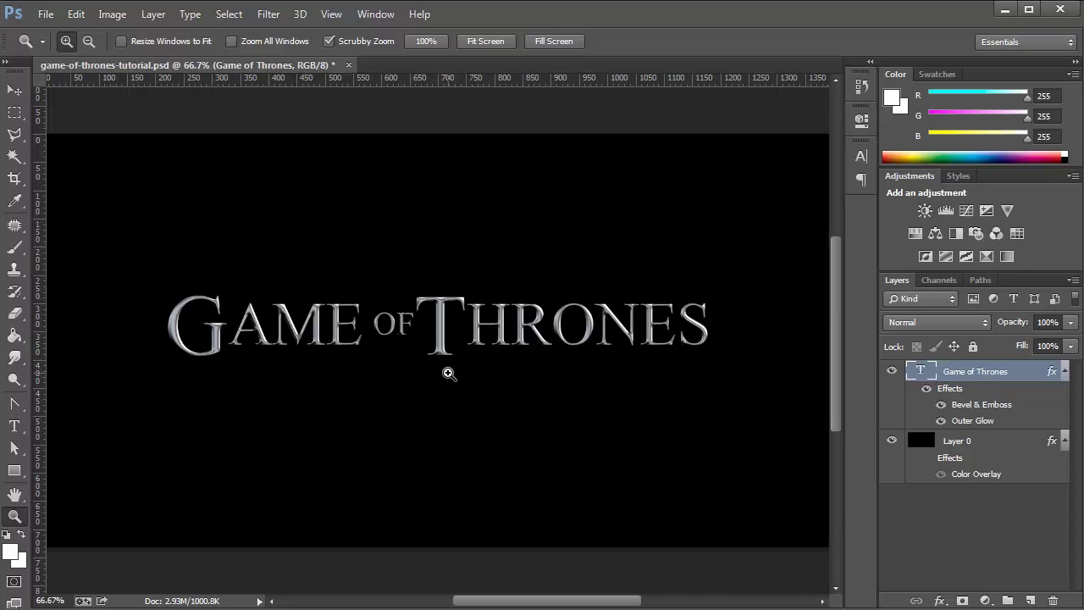
left_click(449, 374)
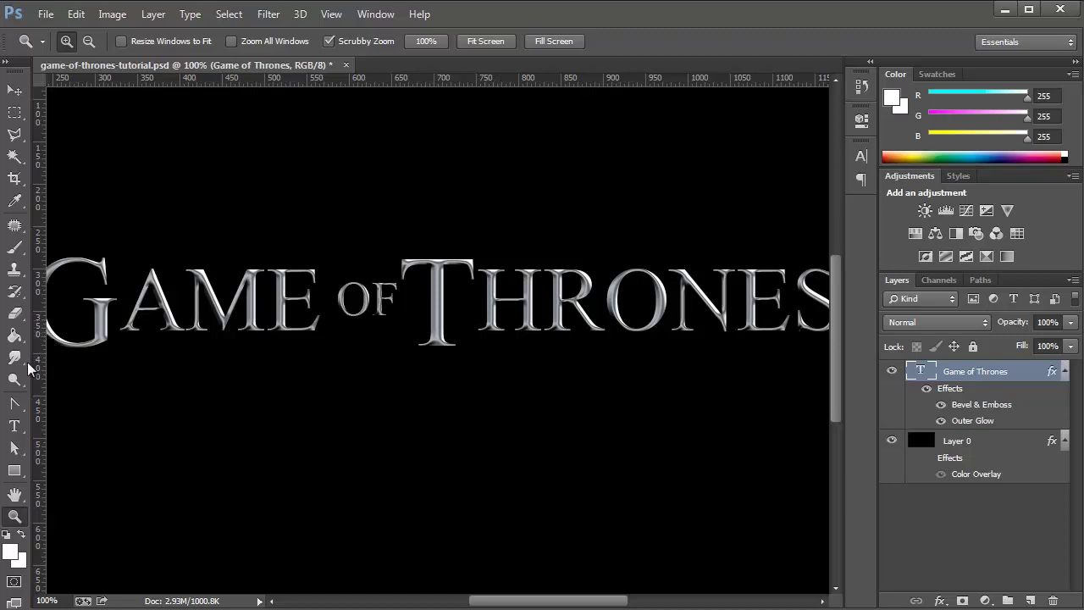
left_click(14, 426)
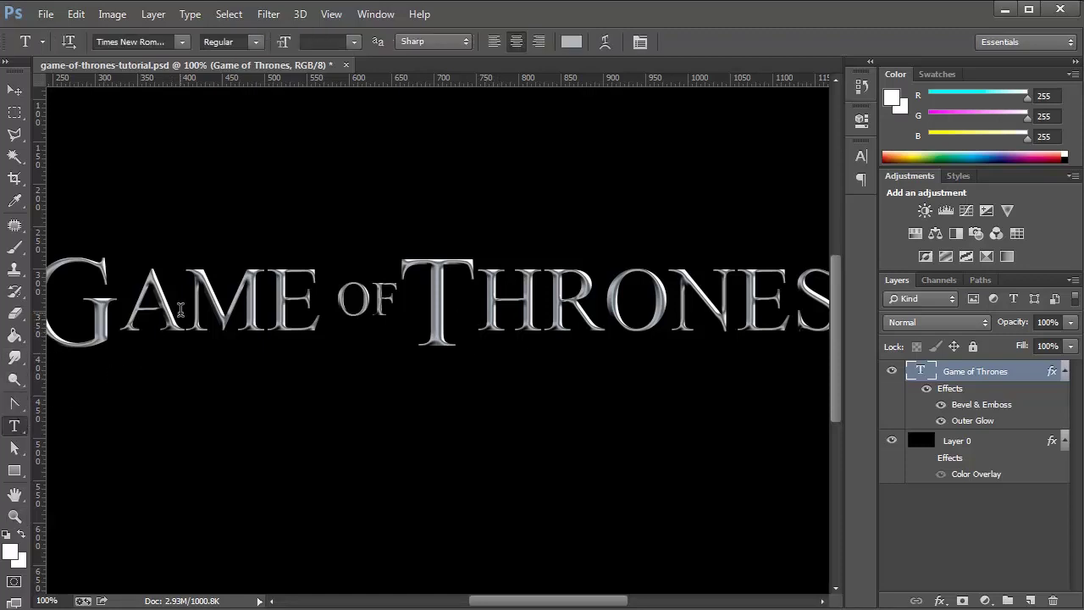
left_click(182, 312)
type("gh")
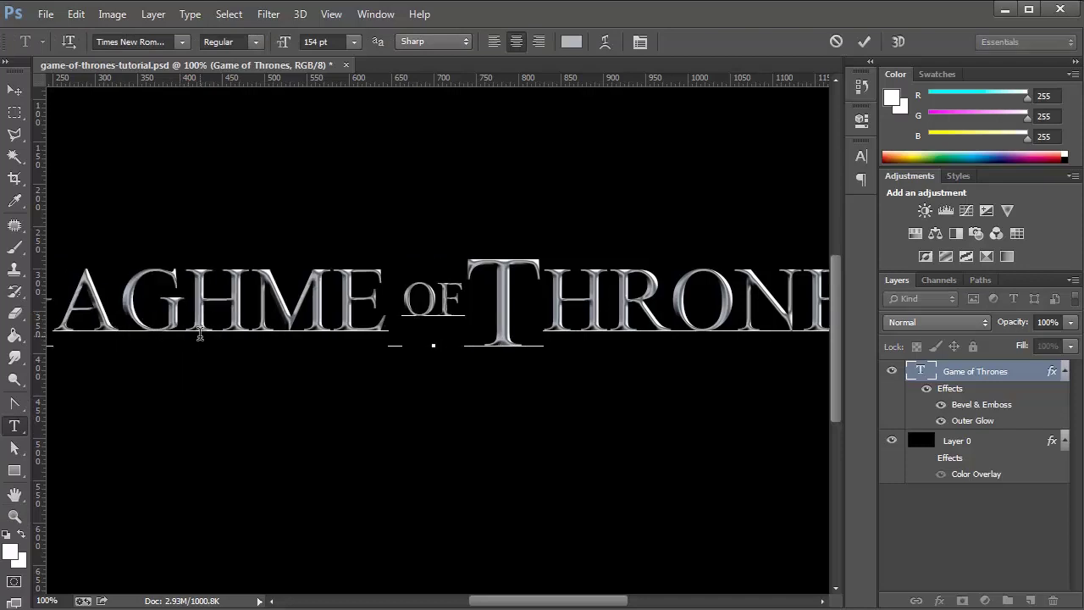
type("j")
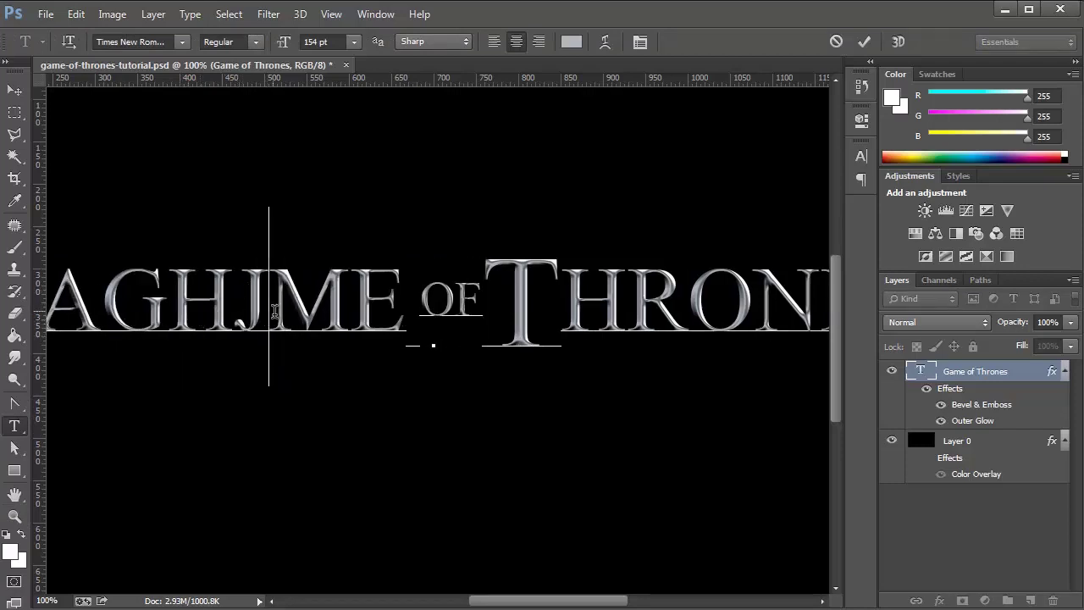
left_click_drag(265, 311, 103, 306)
key("BackSpace")
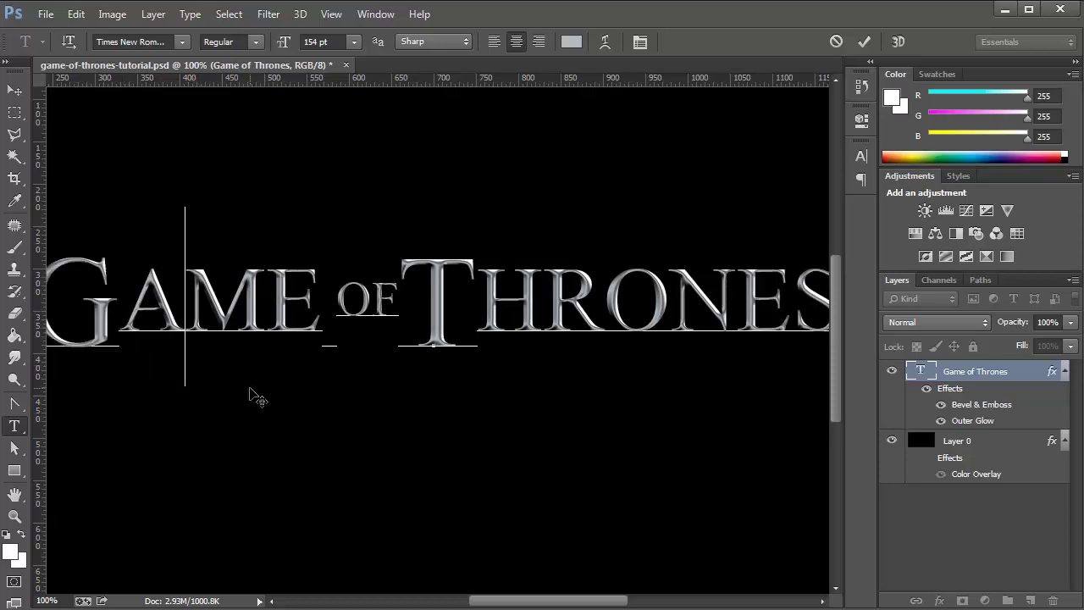
left_click(1065, 373)
left_click_drag(930, 378, 1035, 600)
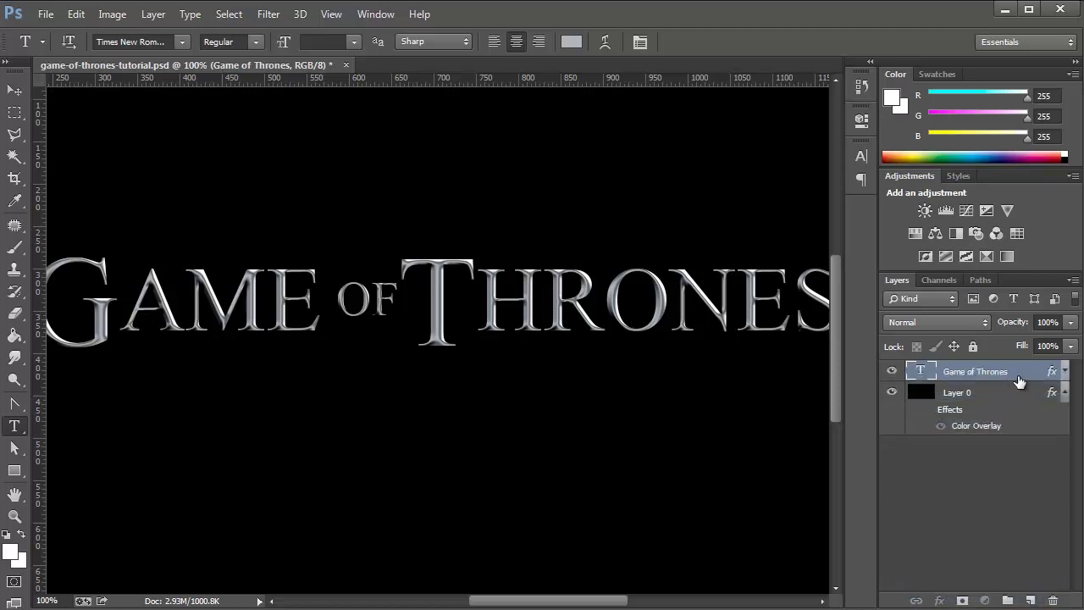
- Duplicate the Game of Thrones layer with Ctrl+J, leaving only the copy visible
key("ctrl+j")
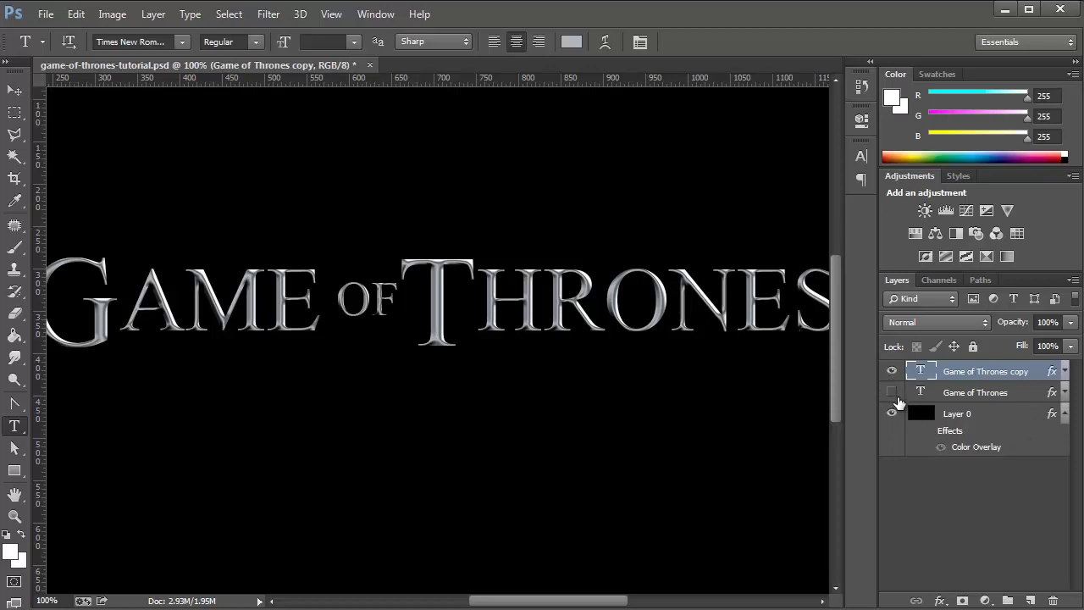
left_click(893, 373)
left_click(893, 372)
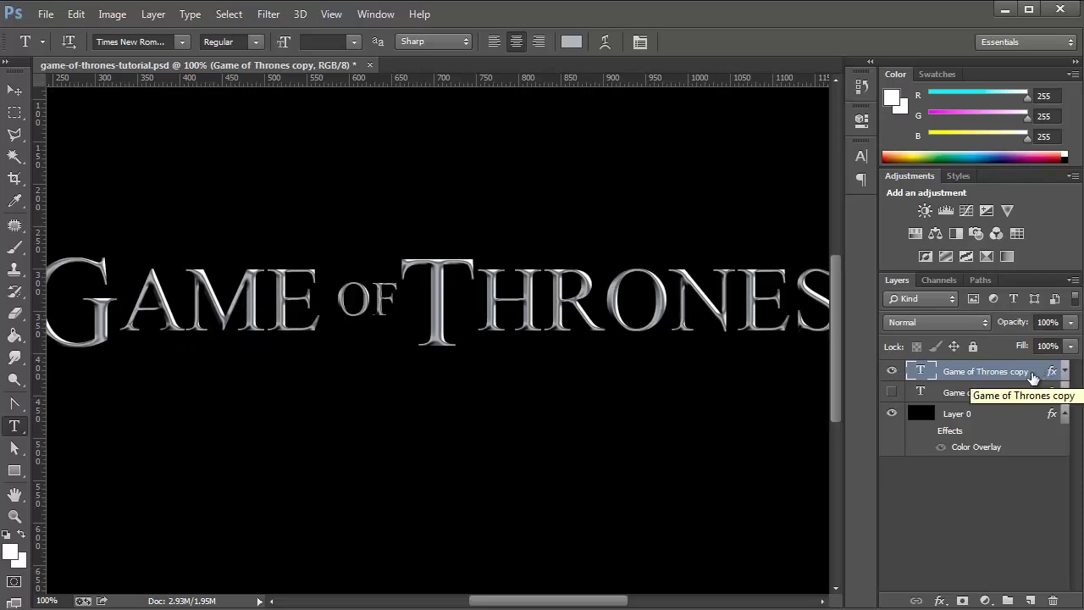
left_click(892, 371)
left_click(892, 392)
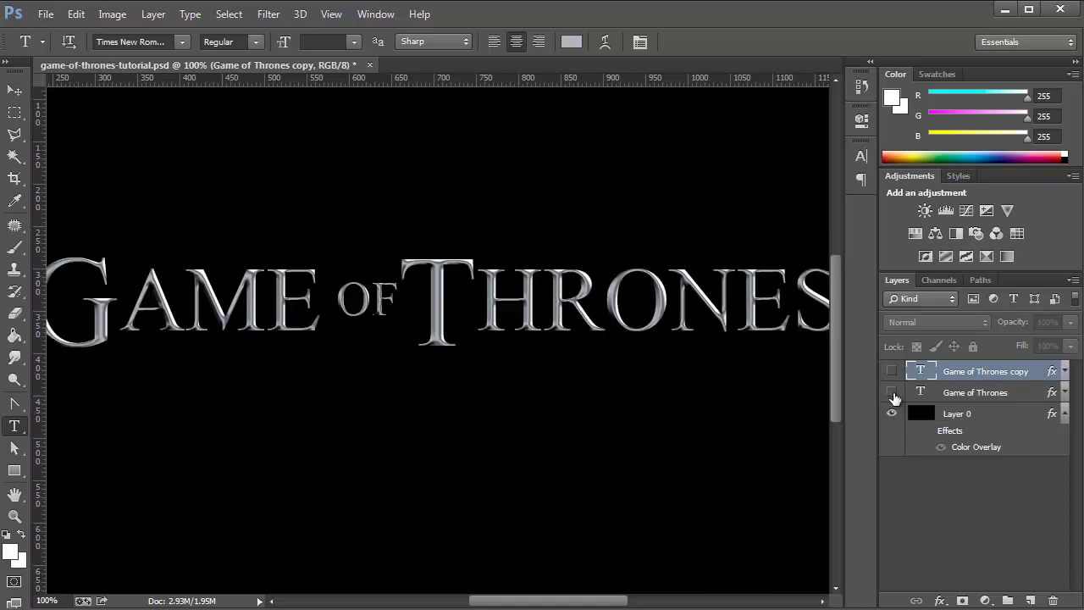
left_click(891, 392)
left_click(892, 371)
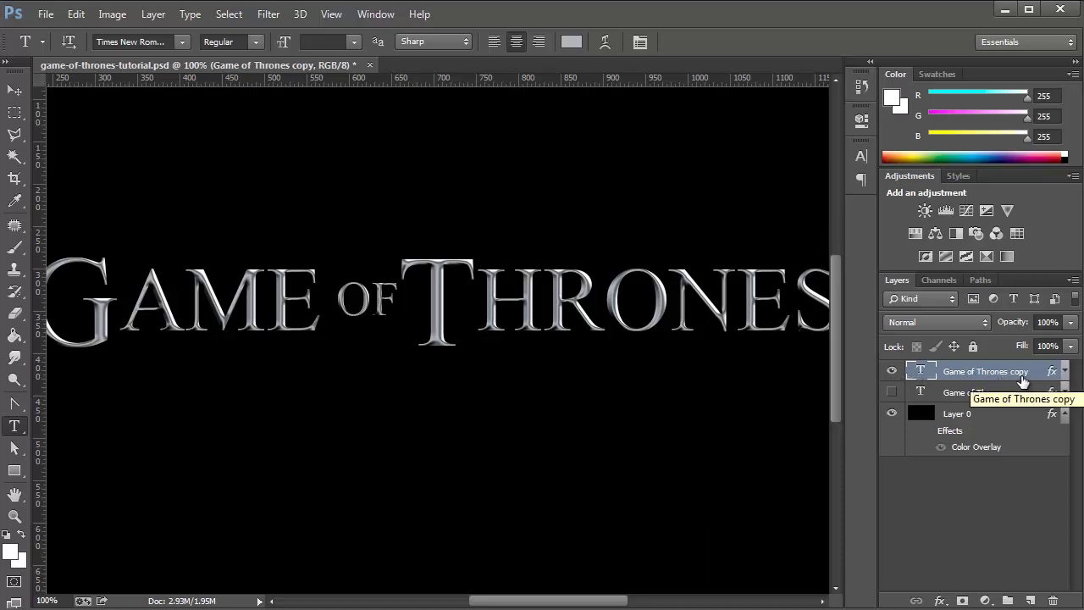
- Convert the GAME OF THRONES copy layer into a shape layer and zoom in on the T
right_click(994, 376)
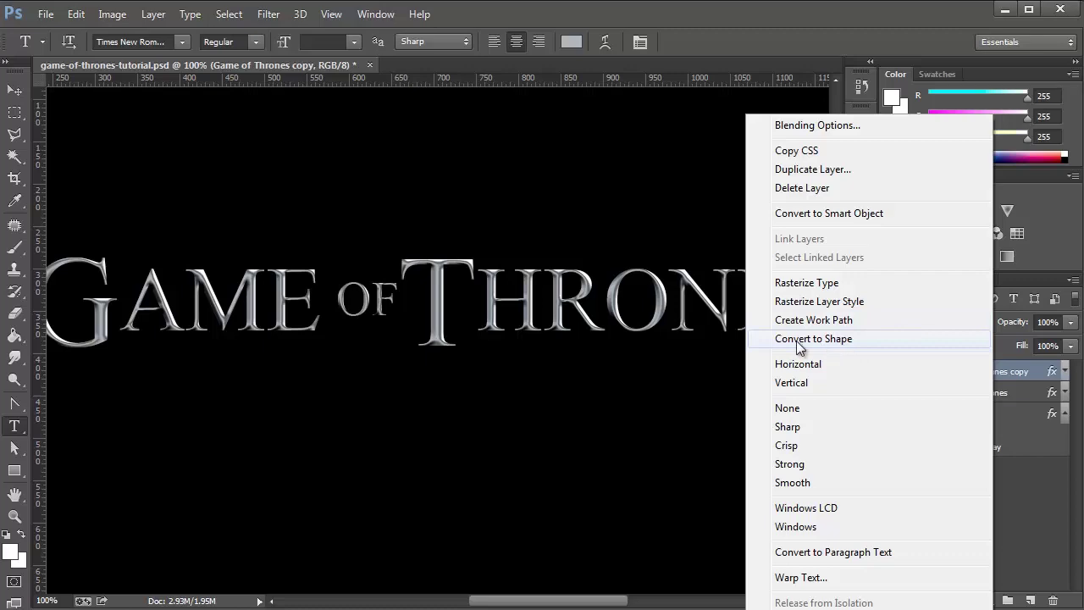
left_click(839, 340)
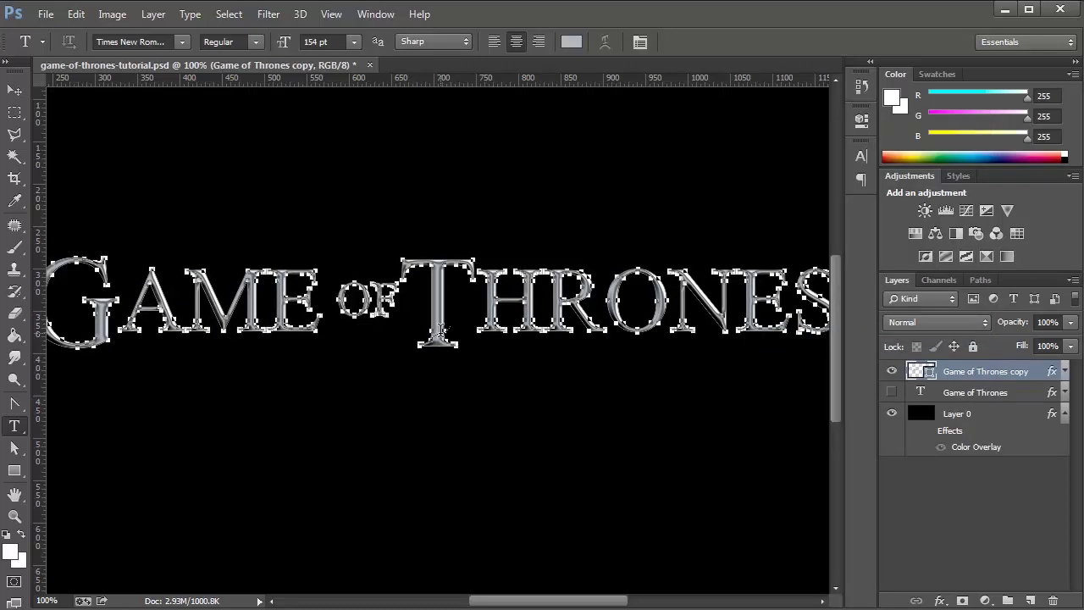
scroll(441, 330, "up", 5)
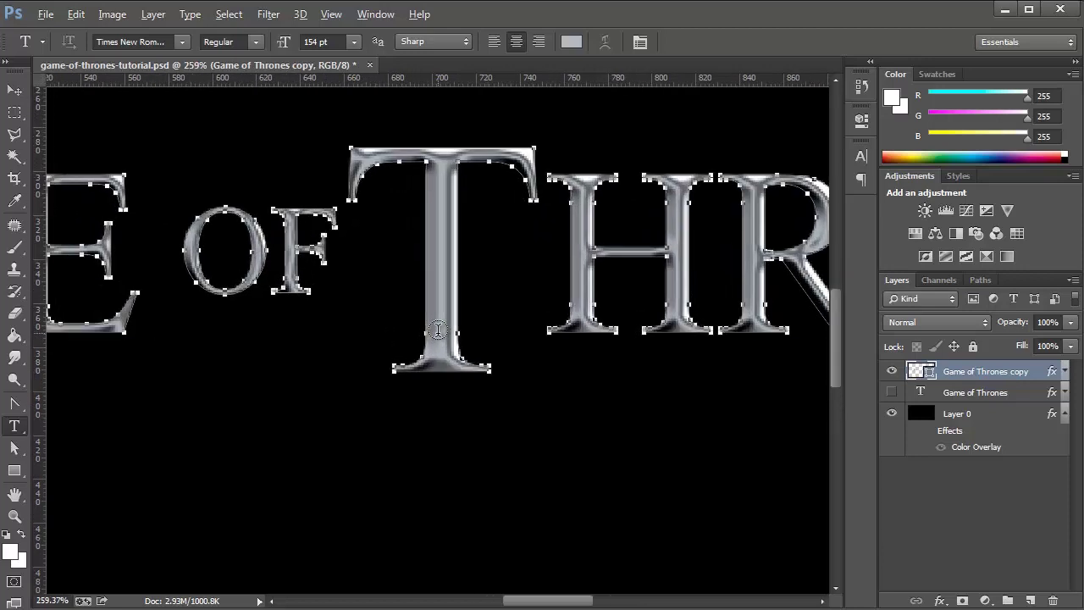
key("alt")
- Test-drag the T stem's bottom-left anchor, toggle the layer effects, then undo to keep the stem straight
left_click(14, 451)
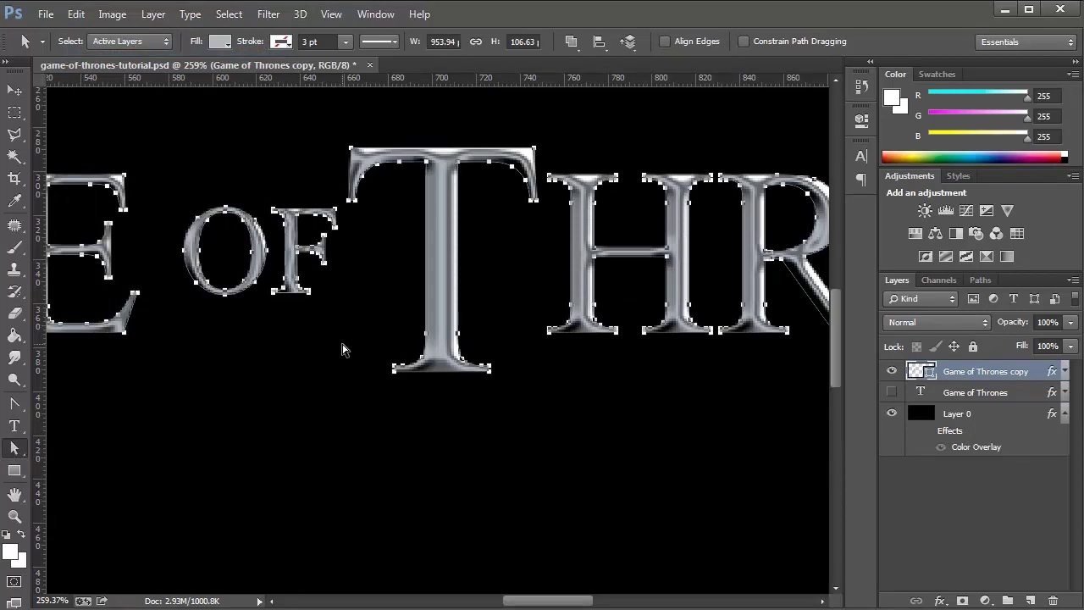
left_click_drag(425, 332, 513, 332)
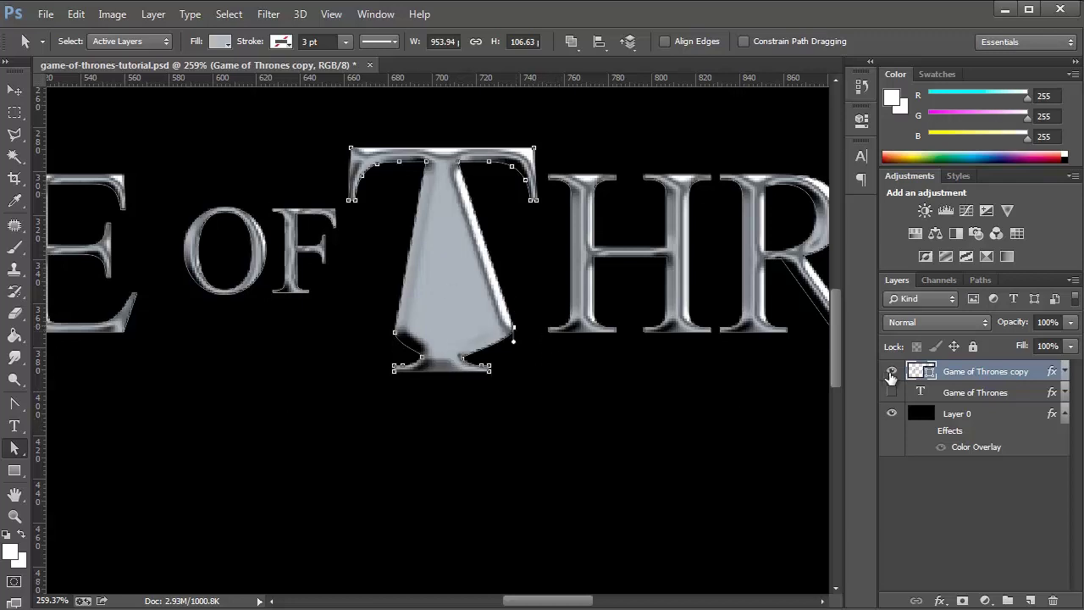
left_click(1064, 371)
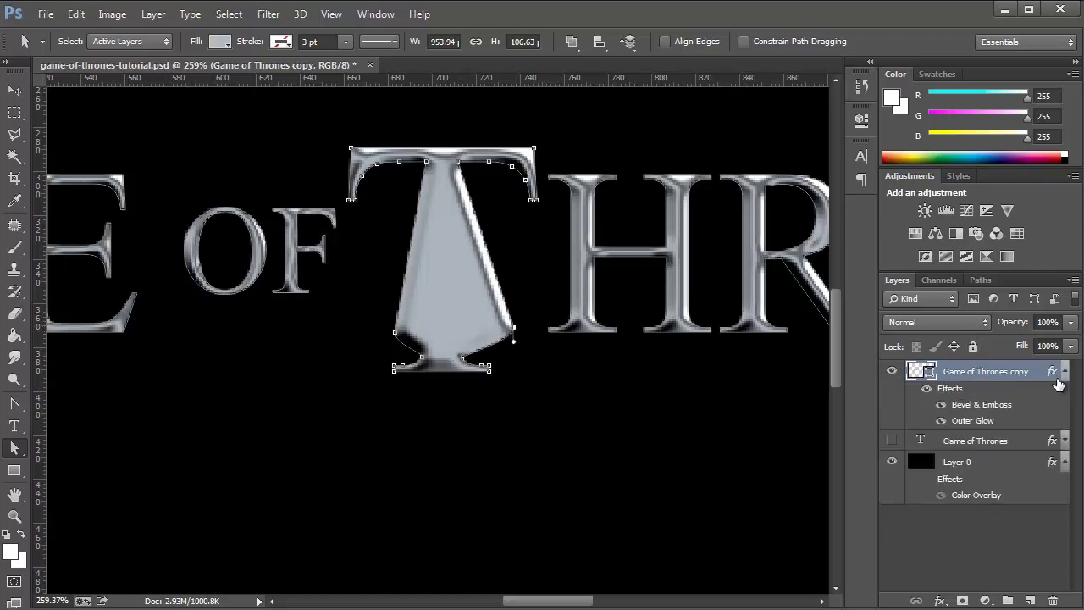
left_click(928, 391)
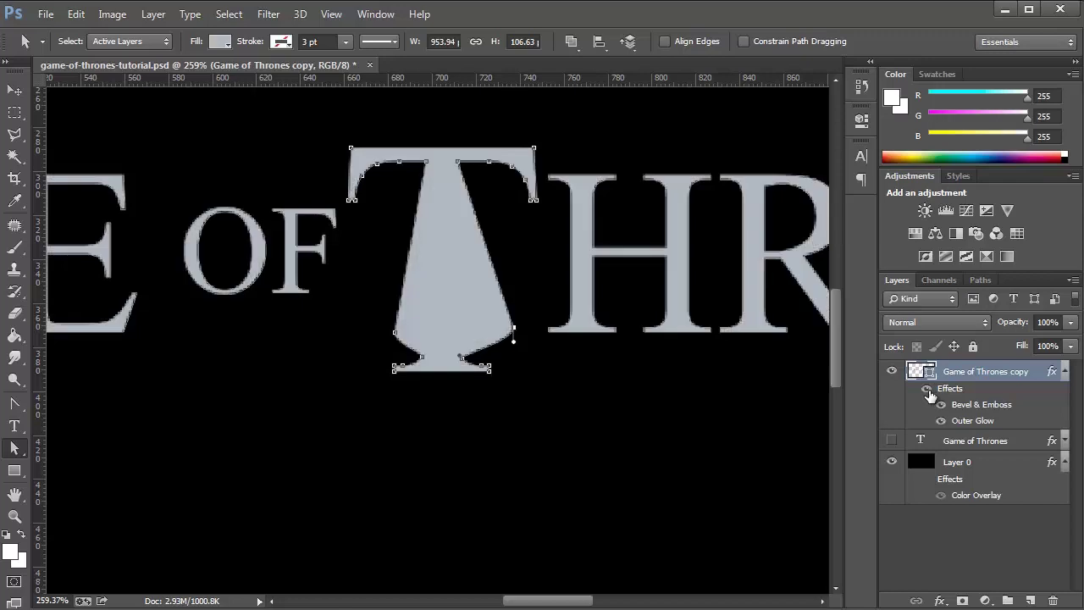
left_click(927, 389)
left_click(505, 308)
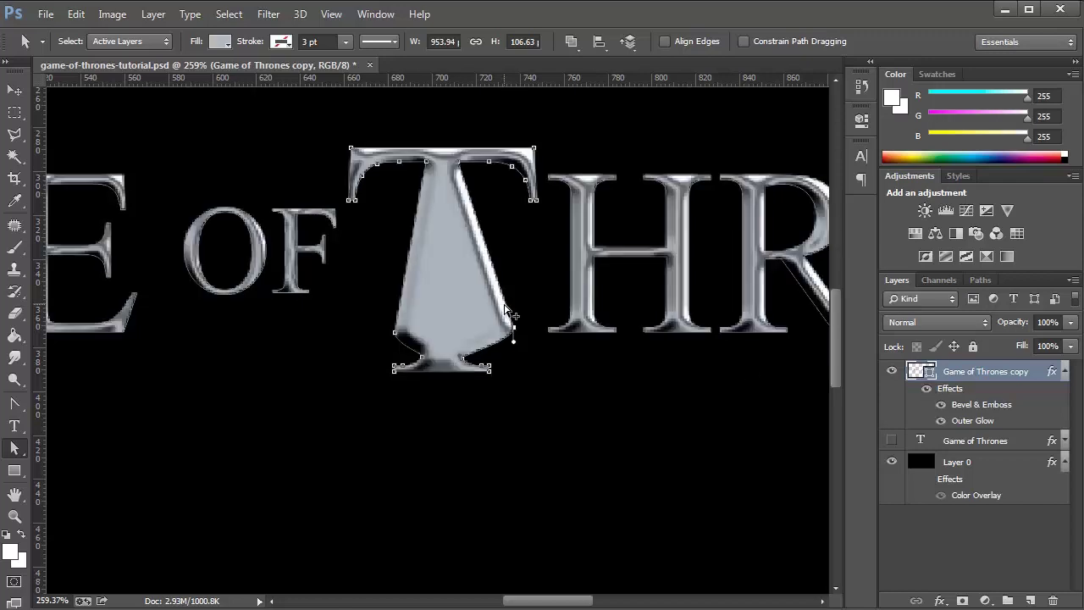
key("ctrl+z")
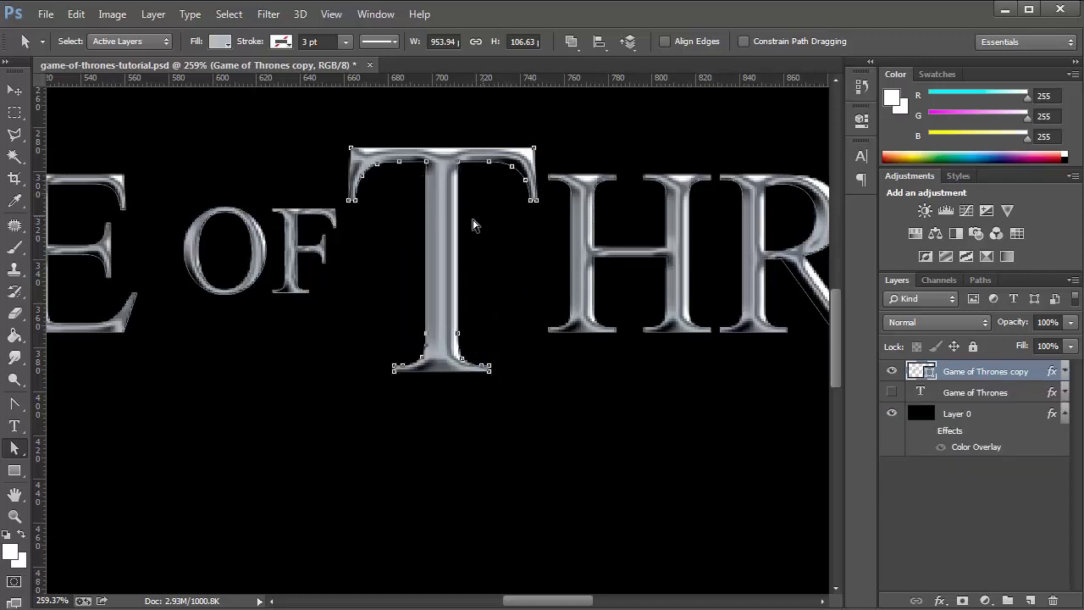
scroll(464, 222, "up", 2)
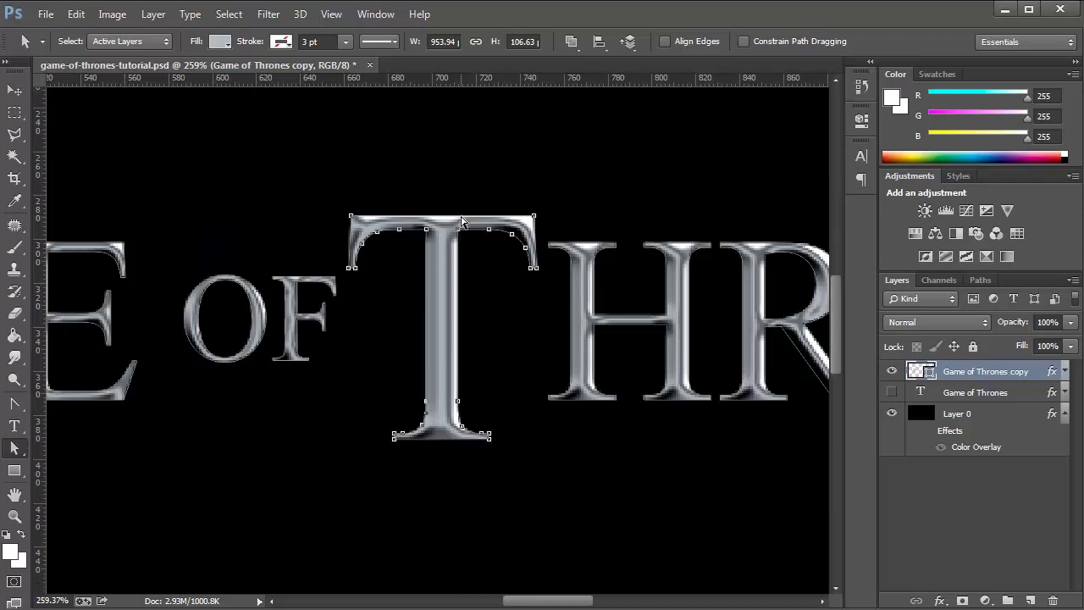
- Select the T's crossbar anchor points and nudge them upward to raise the crossbar
left_click_drag(341, 207, 542, 282)
scroll(356, 262, "up", 5)
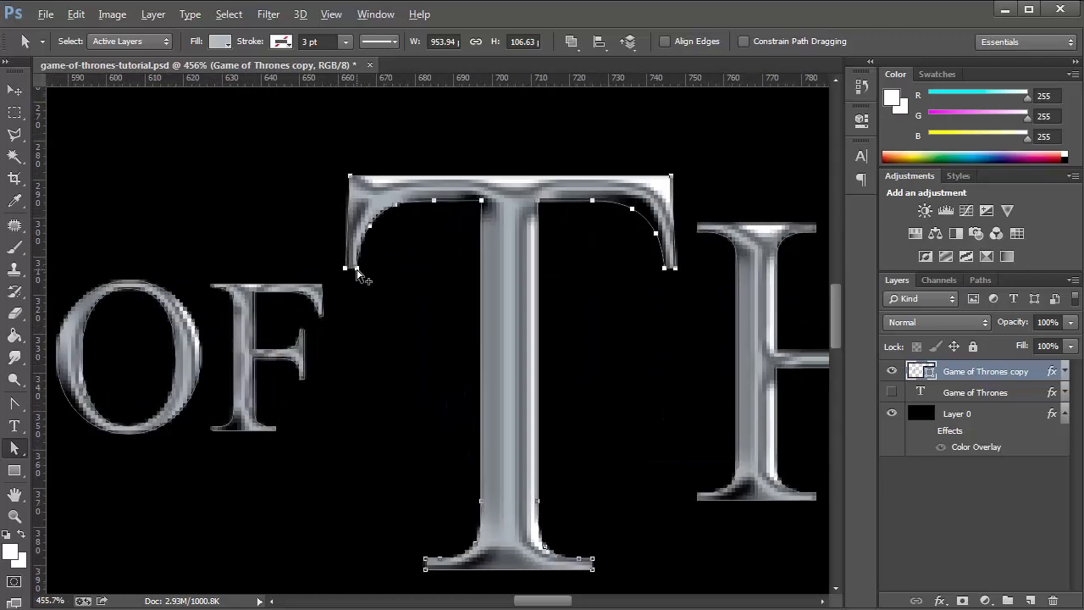
scroll(357, 273, "down", 3)
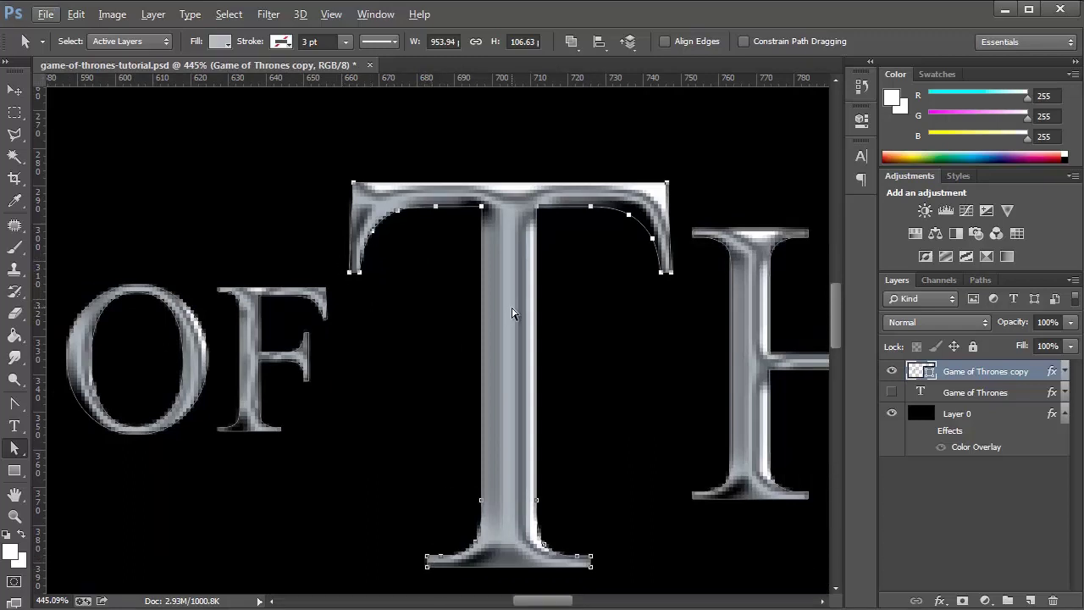
scroll(512, 314, "down", 3)
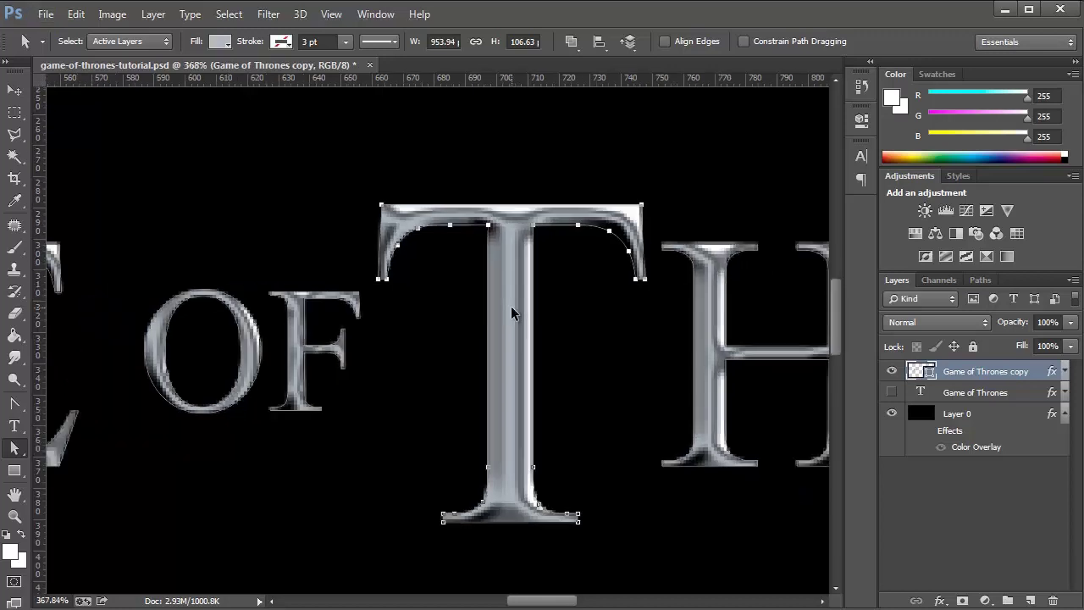
key("Up")
key("Up")
key("Up")
key("Up")
key("Up")
key("Up")
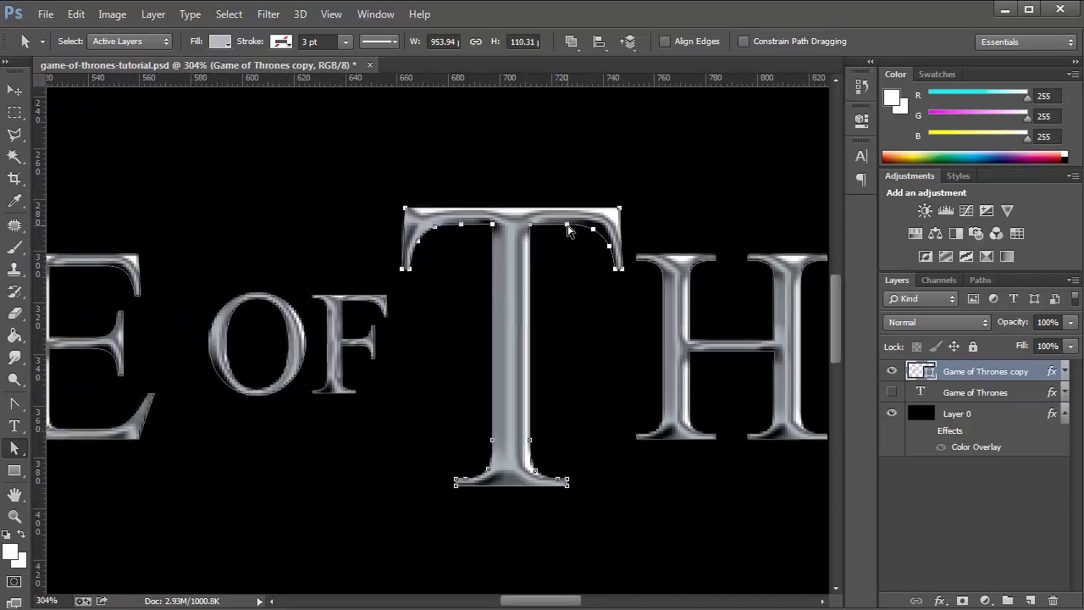
left_click_drag(569, 231, 281, 196)
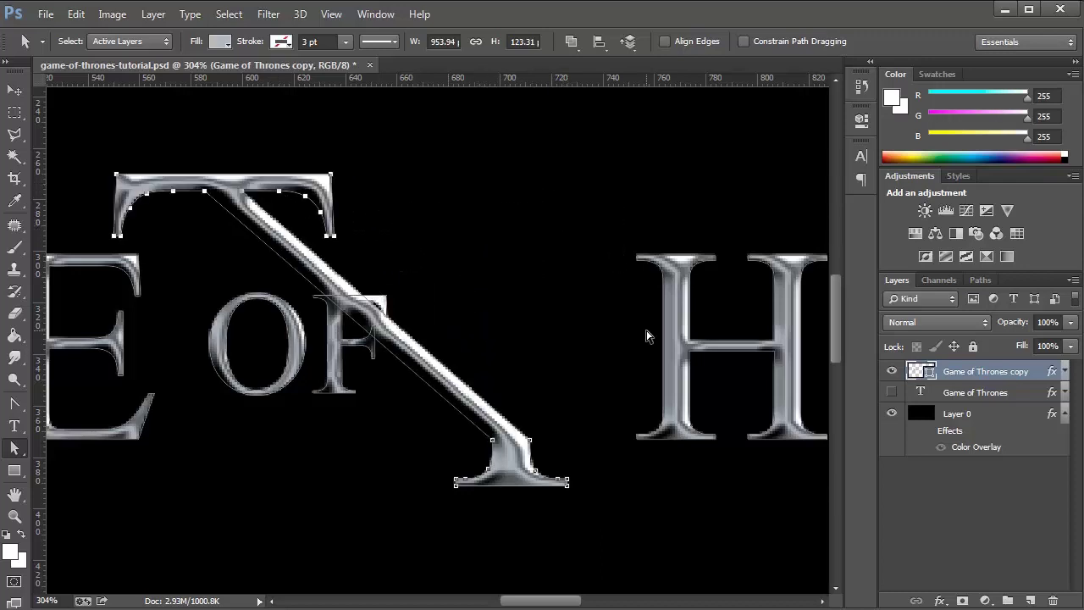
key("ctrl+z")
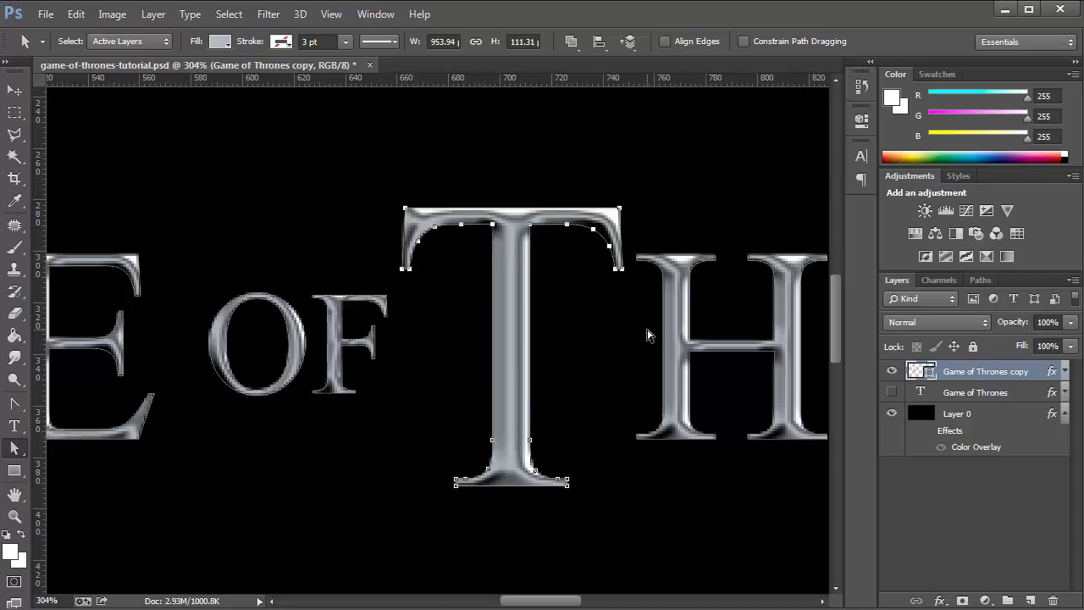
key("Up")
key("Up")
- Zoom out and pan until the whole word THRONES is visible, then deselect the T outline
scroll(627, 383, "down", 4)
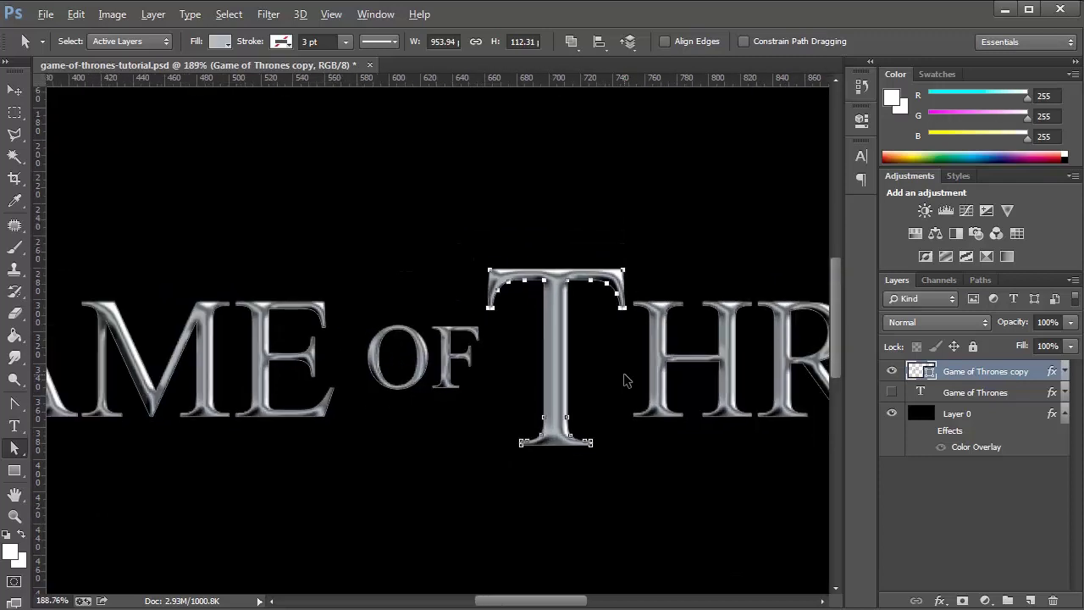
scroll(633, 360, "down", 1)
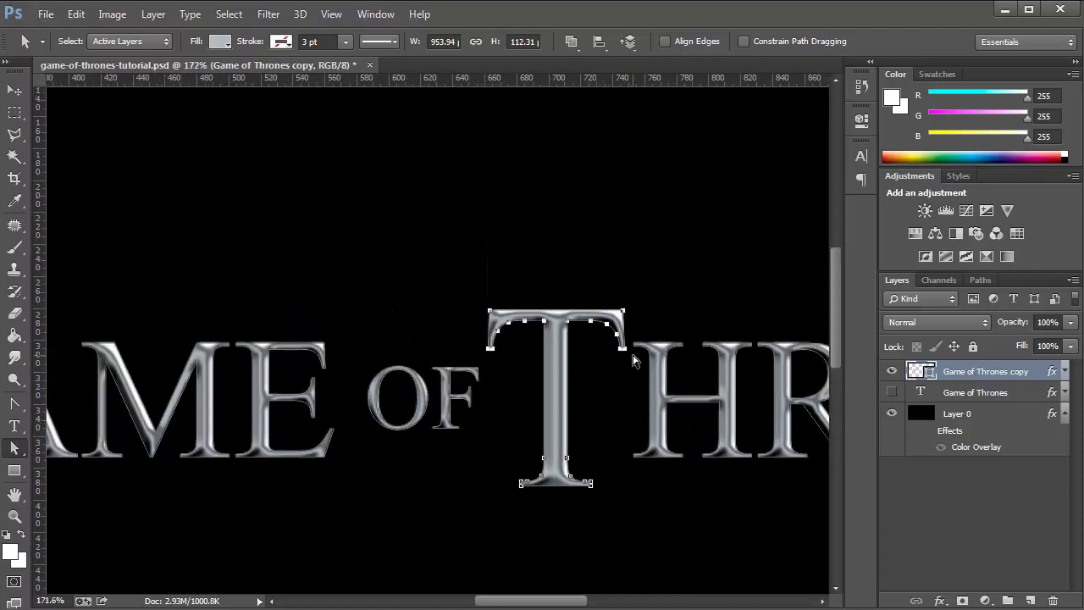
scroll(633, 360, "down", 3)
left_click_drag(677, 360, 418, 328)
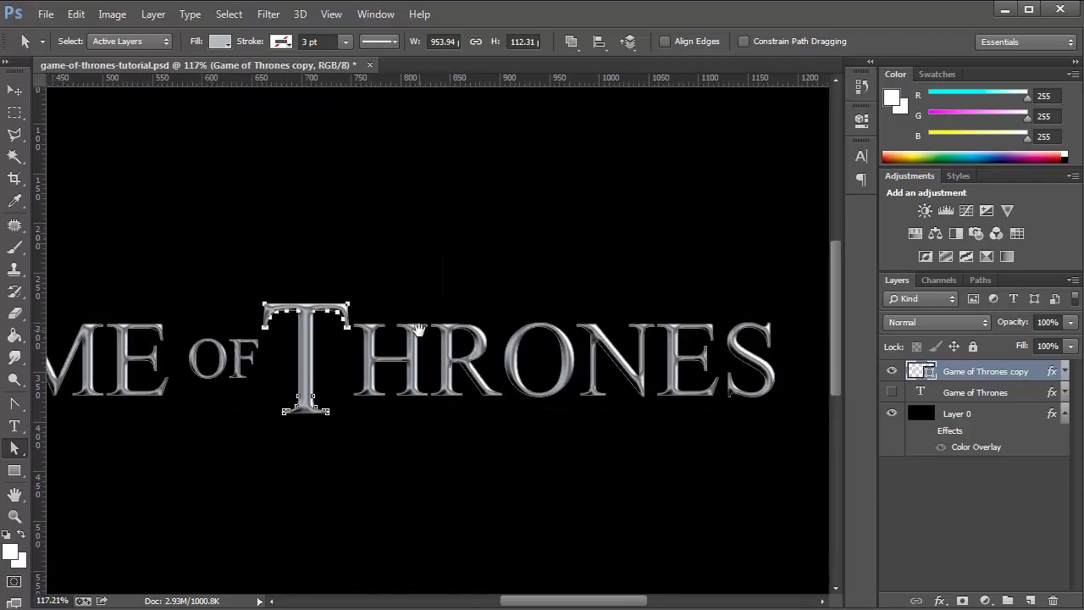
left_click(353, 311)
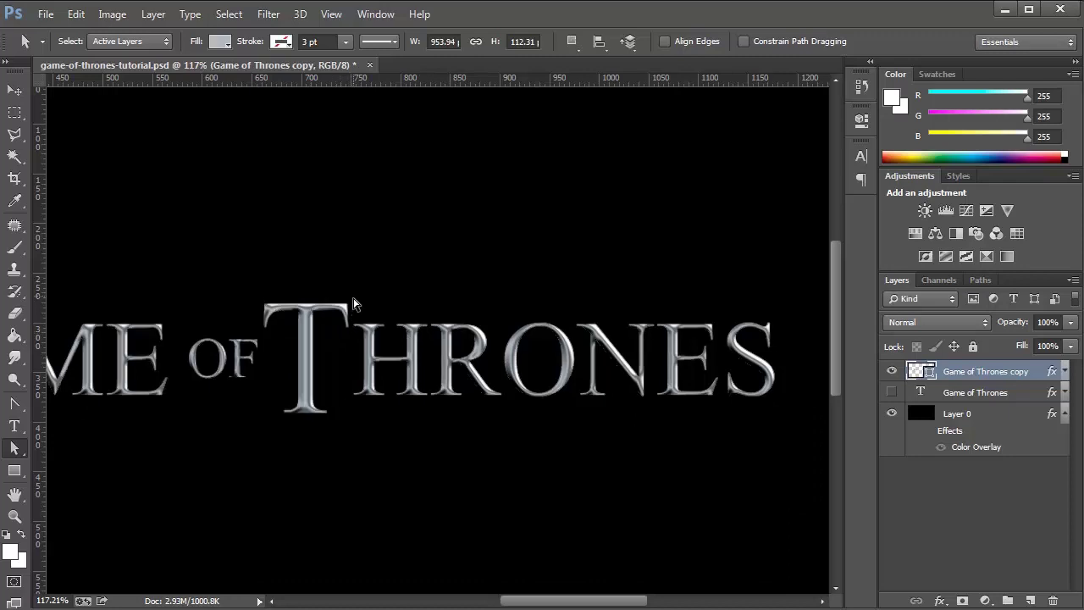
- Stretch the T's top-right serif points three Shift+Right steps so the crossbar spans HRONES
left_click(339, 330)
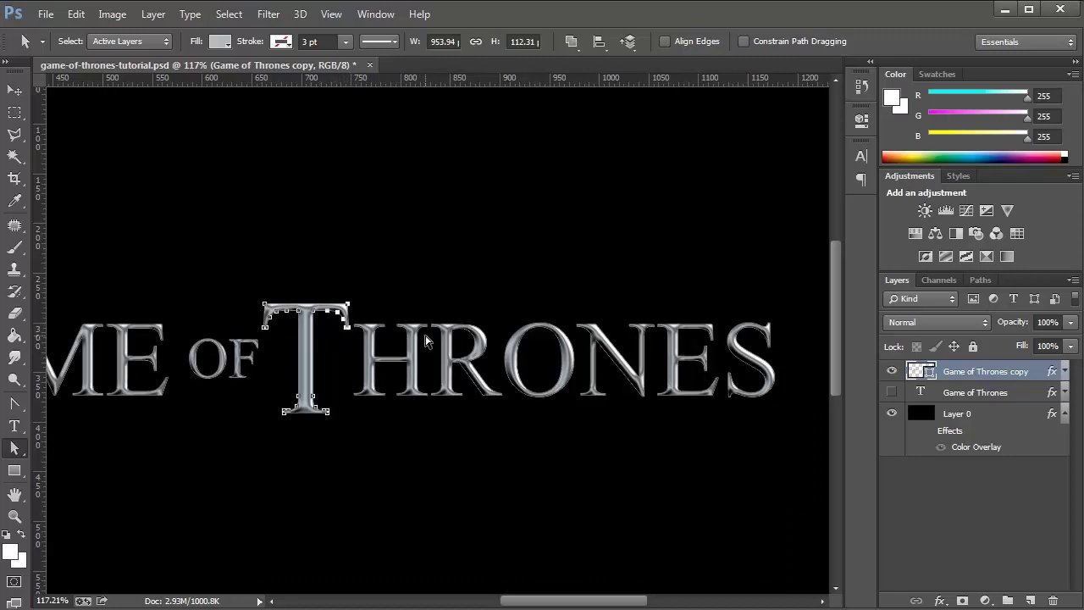
key("shift+Right")
key("shift+Right")
key("shift+Right")
key("shift+Right")
key("shift+Right")
key("shift+Right")
key("shift+Right")
key("shift+Right")
key("shift+Right")
key("shift+Right")
key("shift+Right")
key("shift+Right")
key("shift+Right")
key("shift+Right")
key("shift+Right")
key("shift+Right")
key("shift+Right")
key("shift+Right")
key("shift+Right")
key("shift+Right")
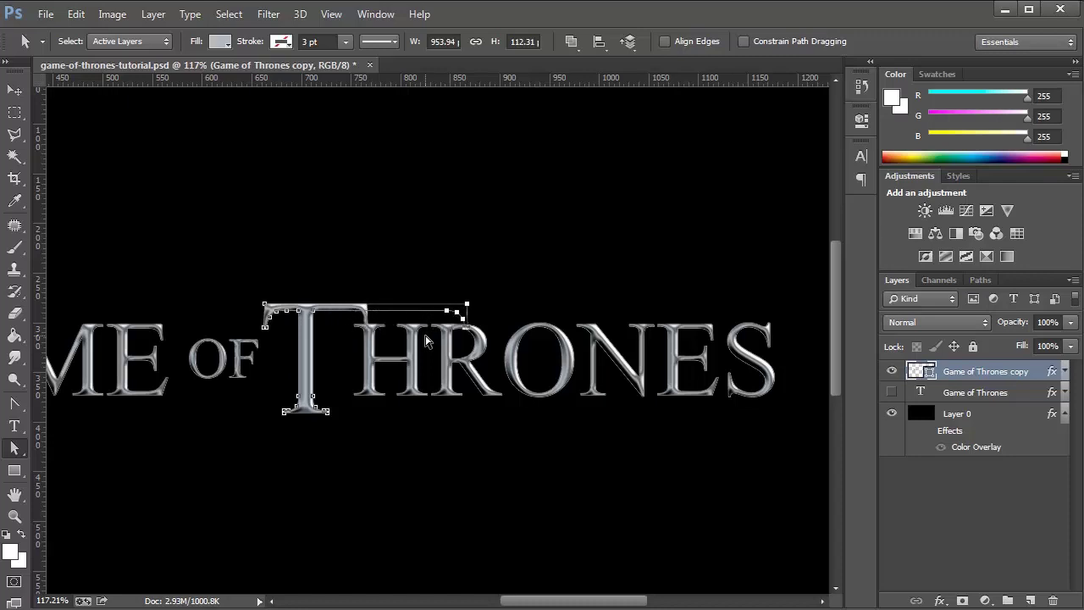
key("shift+Right")
key("shift+Right")
key("shift+Right")
key("shift+Right")
key("shift+Right")
key("shift+Right")
key("shift+Right")
key("shift+Right")
key("shift+Right")
key("shift+Right")
key("shift+Right")
key("shift+Right")
key("shift+Right")
key("shift+Right")
key("shift+Right")
key("shift+Right")
key("shift+Right")
key("shift+Right")
key("shift+Right")
key("shift+Right")
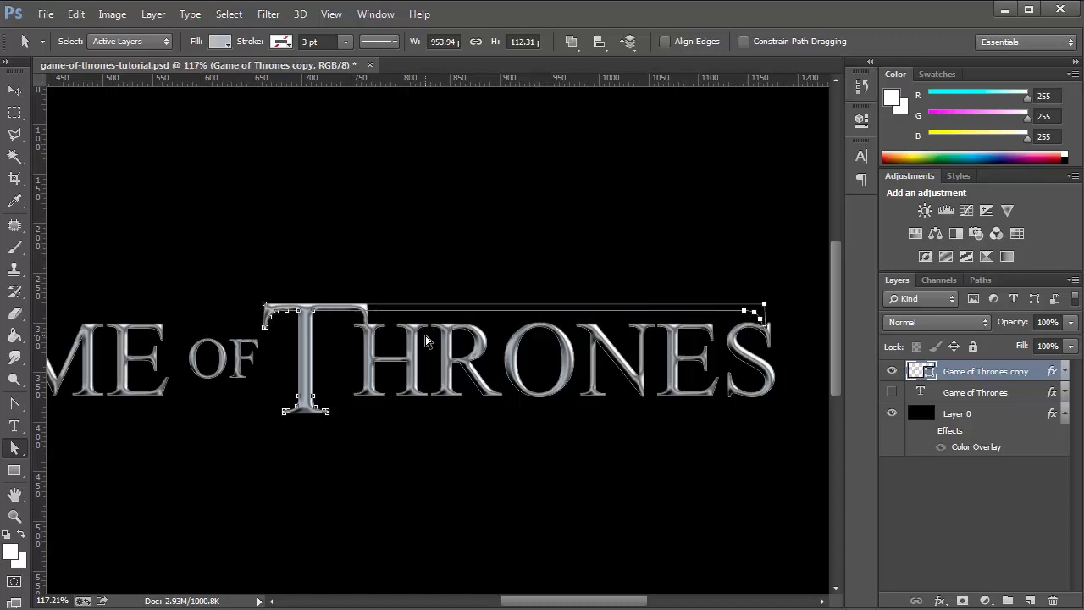
key("shift+Right")
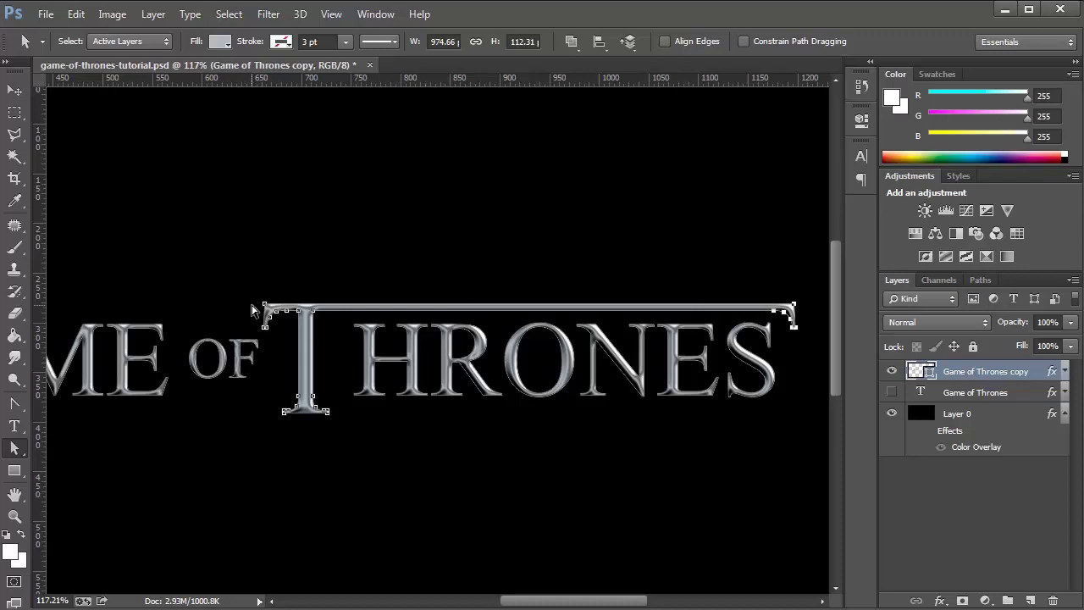
left_click(279, 343)
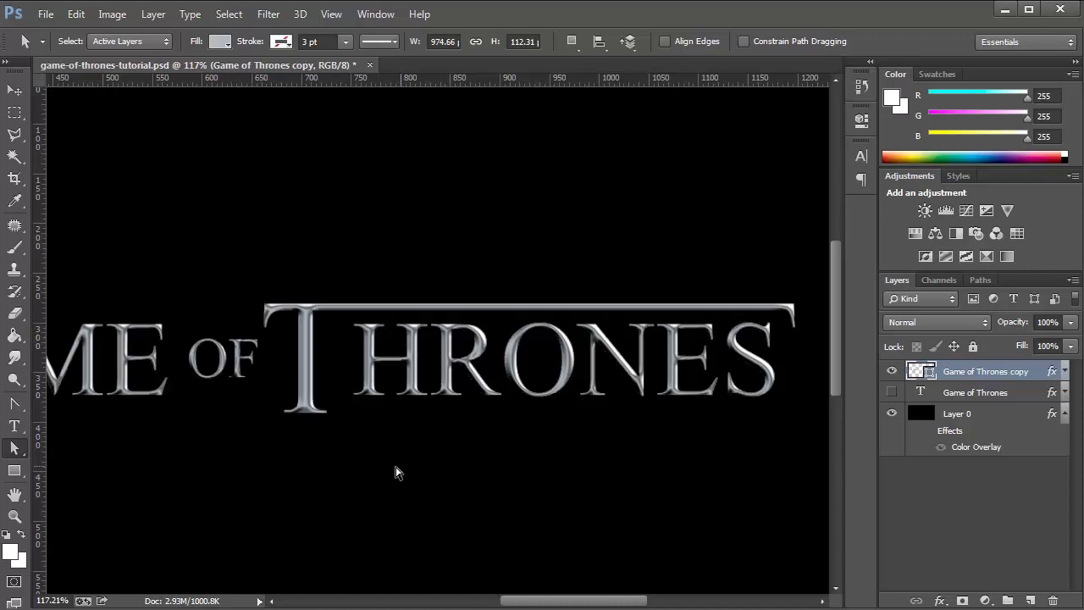
- Marquee-select the outline points of the letters following the T in THRONES
left_click_drag(263, 296, 812, 433)
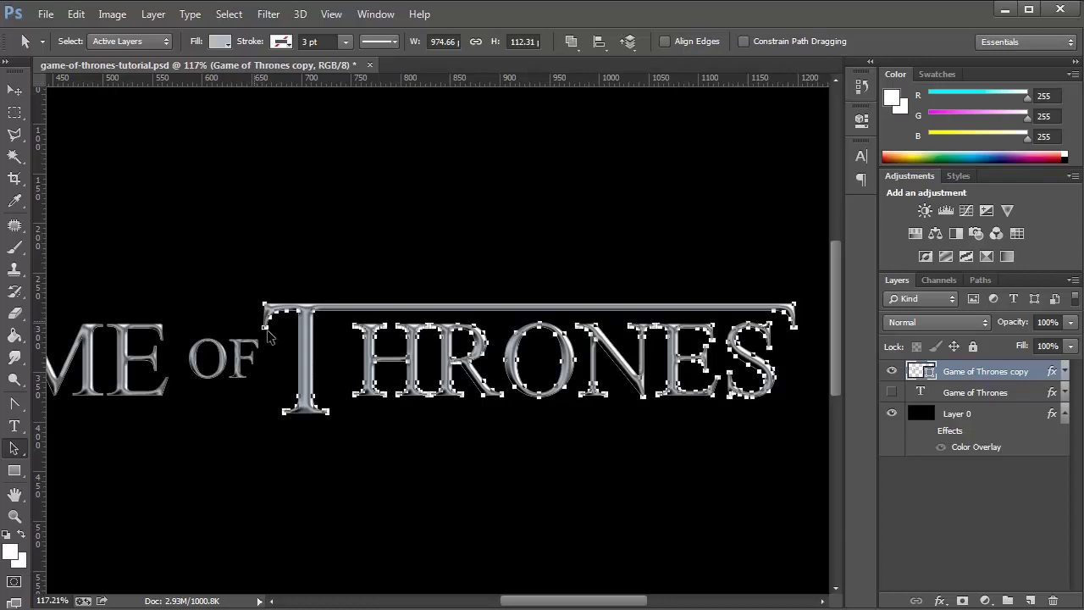
left_click_drag(253, 322, 285, 345)
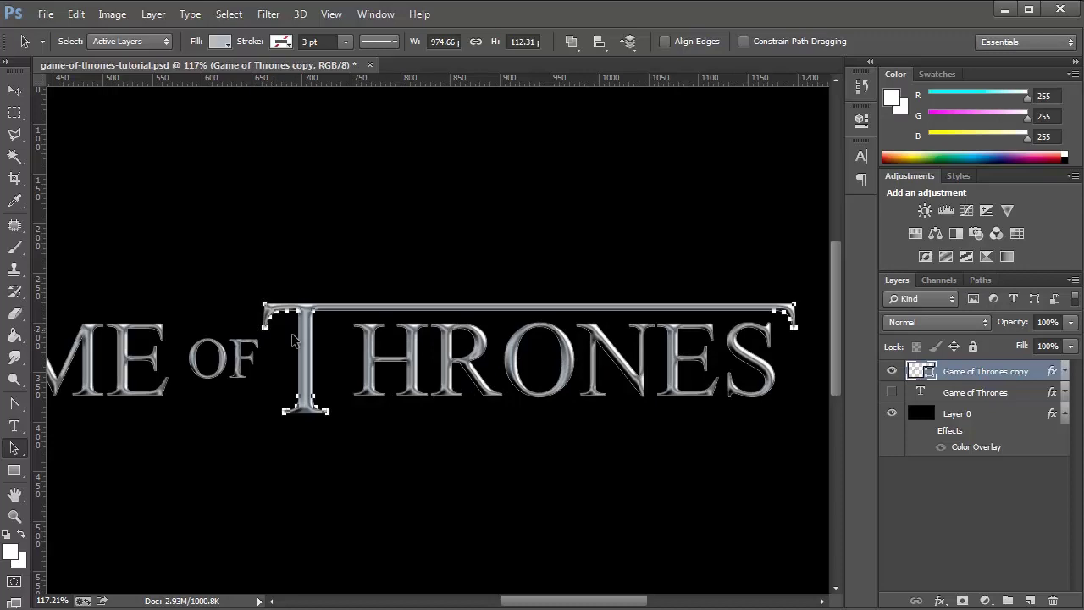
left_click(260, 309)
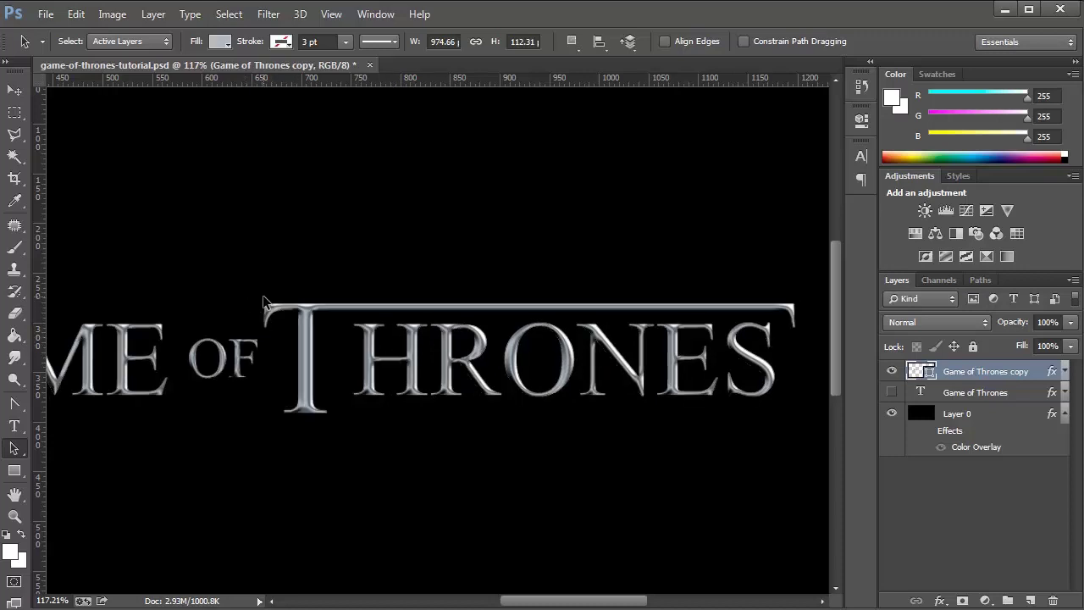
left_click_drag(286, 349, 781, 430)
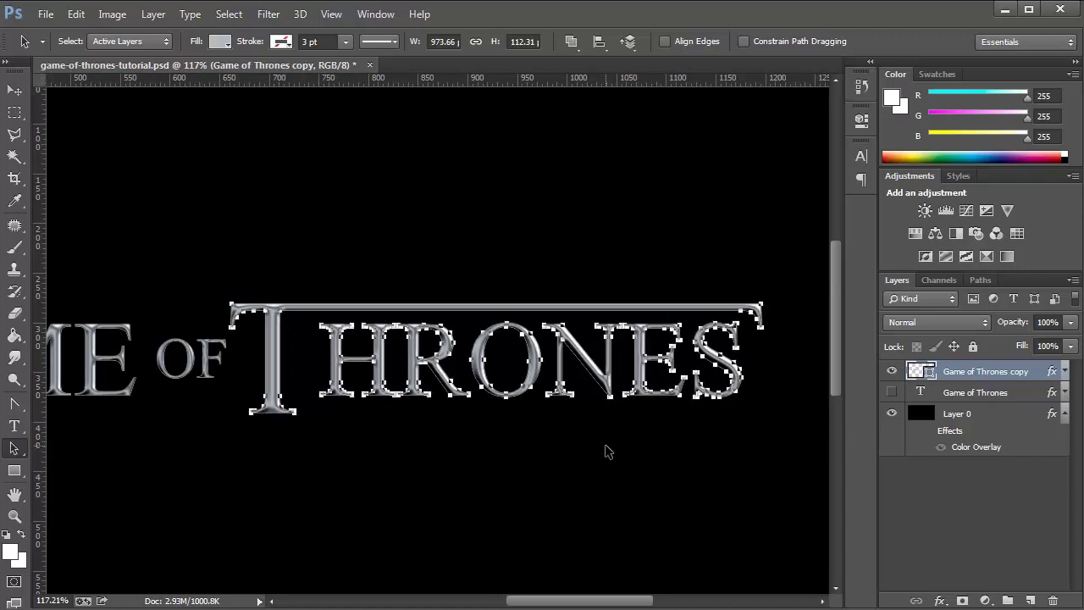
- Nudge THRONES left, then add OF to the selection and shift both left together
key("Left")
key("Left")
key("Left")
key("Left")
key("Left")
key("Left")
key("Left")
key("Left")
key("Left")
key("Left")
key("Left")
key("Left")
key("Left")
key("Left")
key("Left")
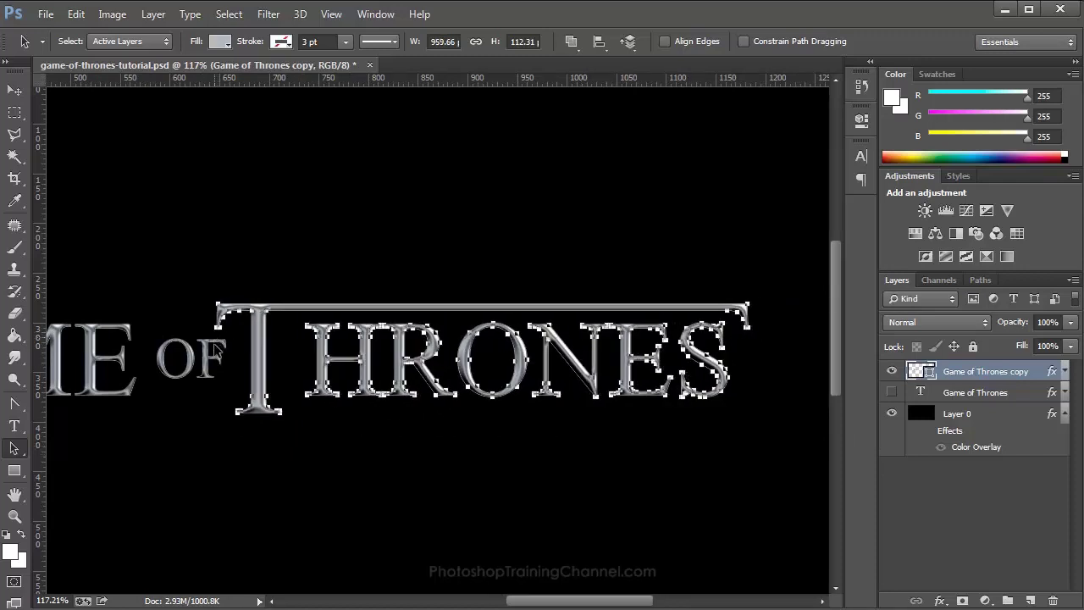
key("Left")
key("Left")
key("Left")
key("Left")
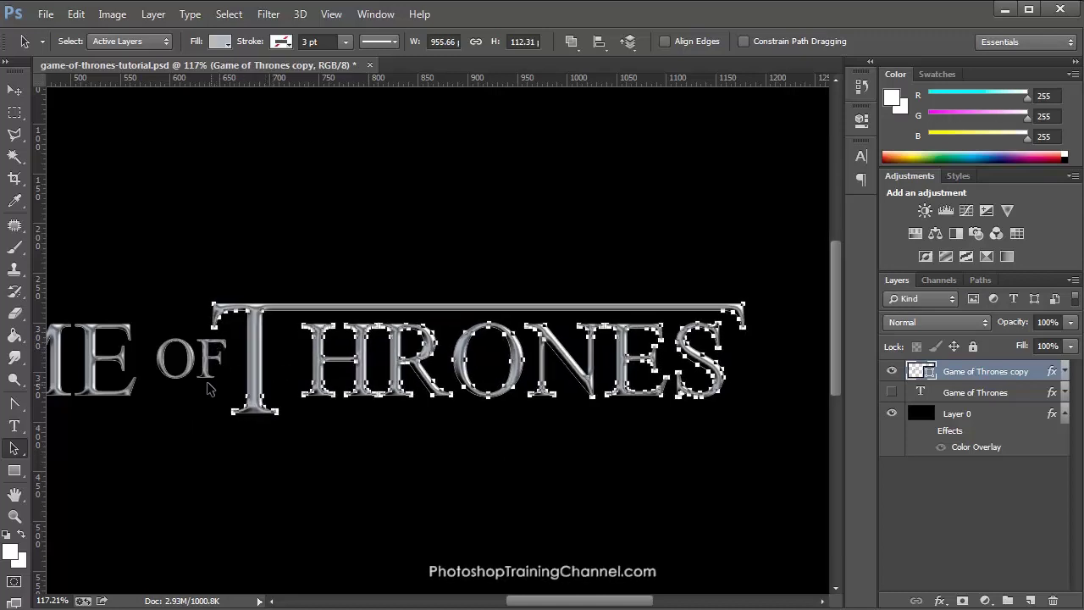
left_click_drag(149, 284, 764, 435)
key("Left")
key("Left")
key("Left")
key("Left")
key("Left")
key("Left")
key("Left")
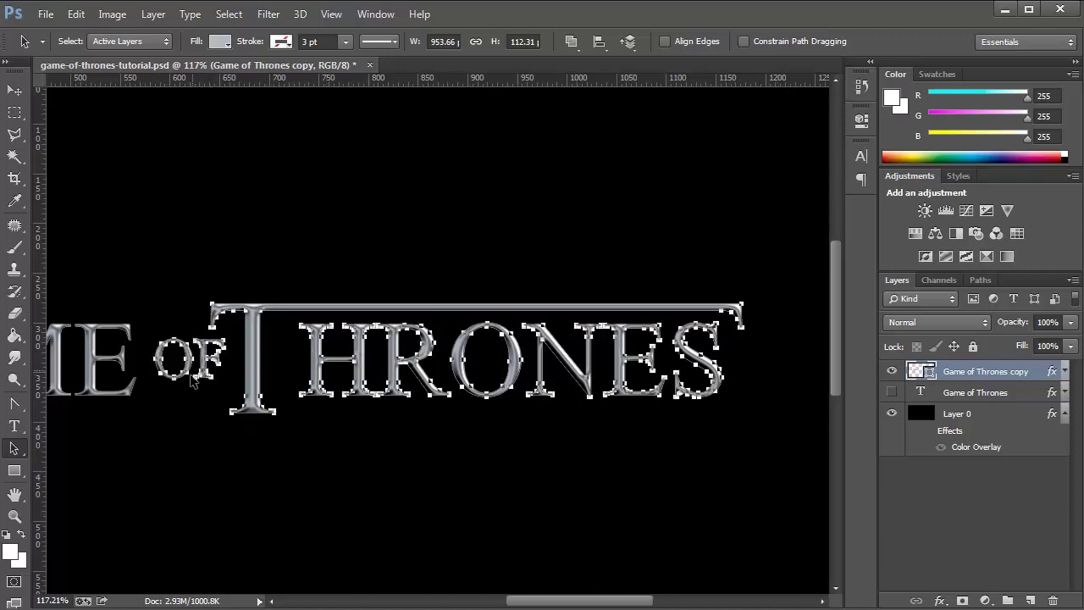
key("Right")
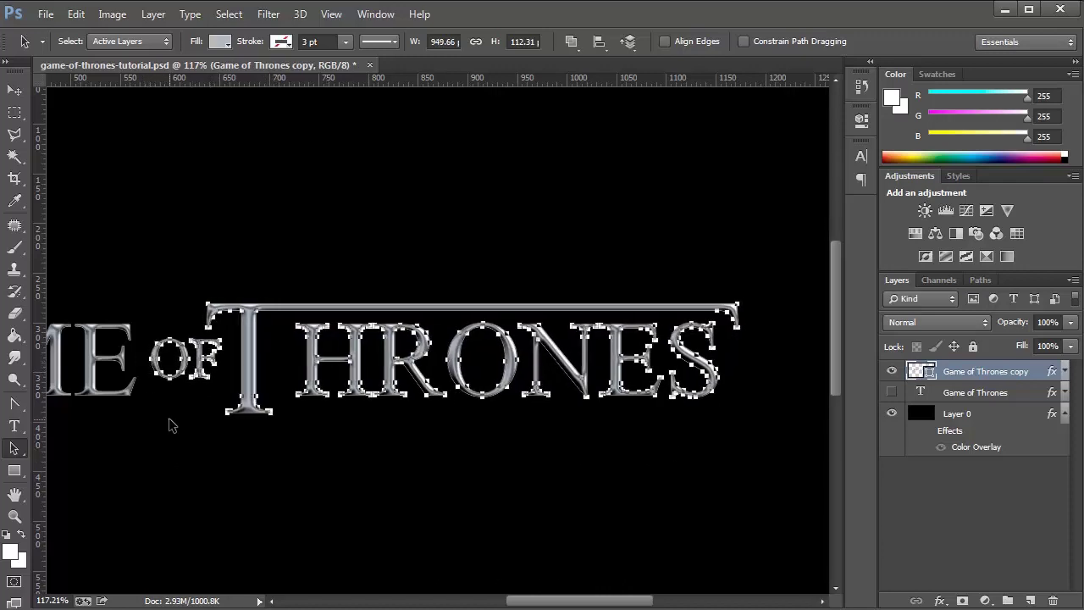
- Zoom out to check the full GAME OF THRONES title, then zoom back in on the M
key("Escape")
scroll(164, 411, "down", 2)
left_click_drag(164, 412, 381, 406)
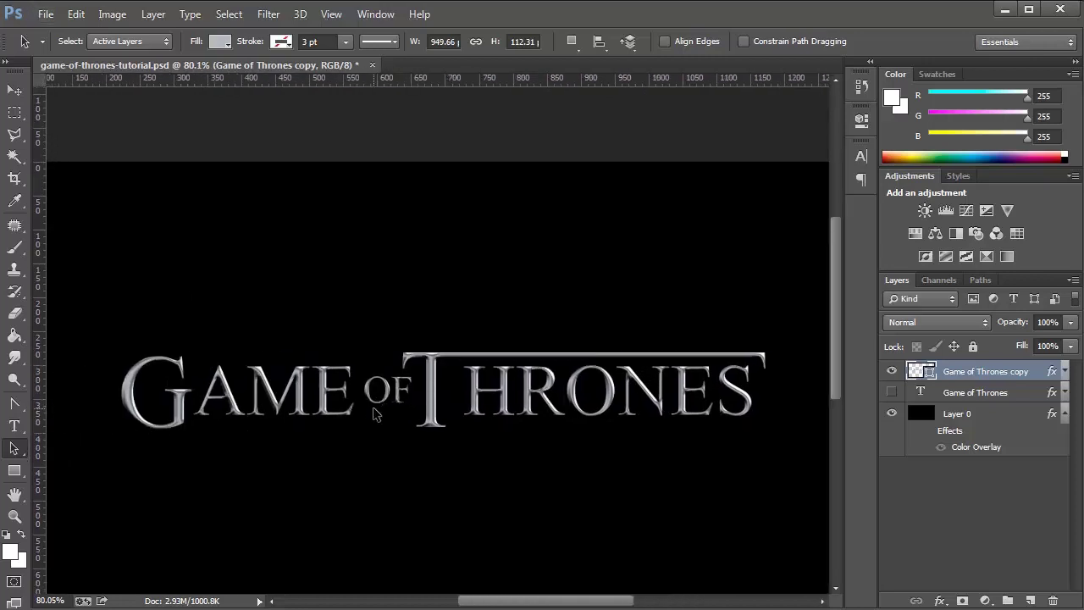
scroll(280, 408, "up", 5)
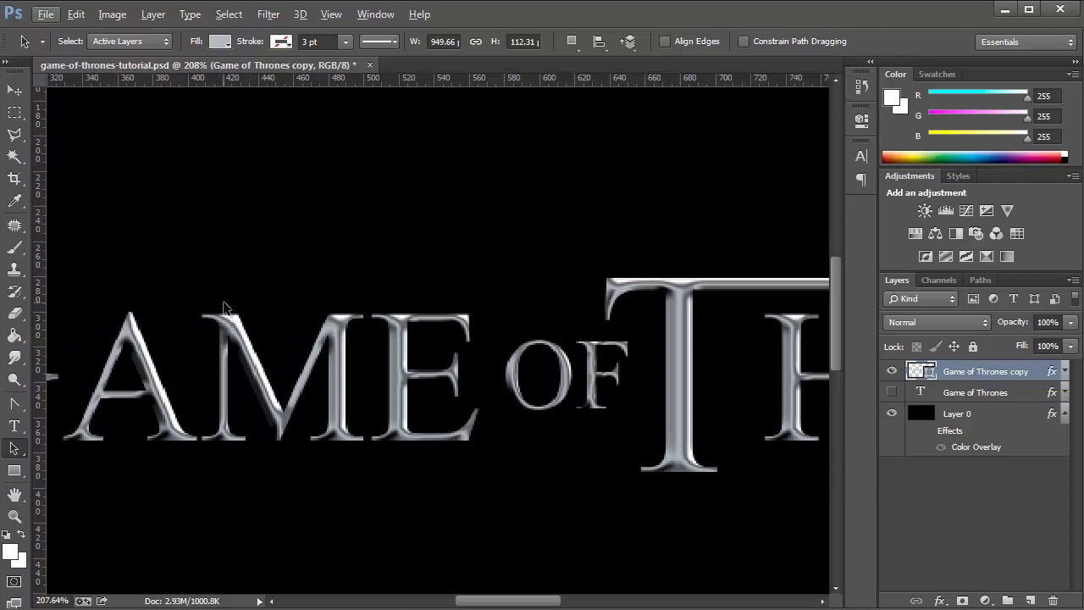
- Select the M's outline and adjust the handles at its top-left anchor point
left_click(250, 340)
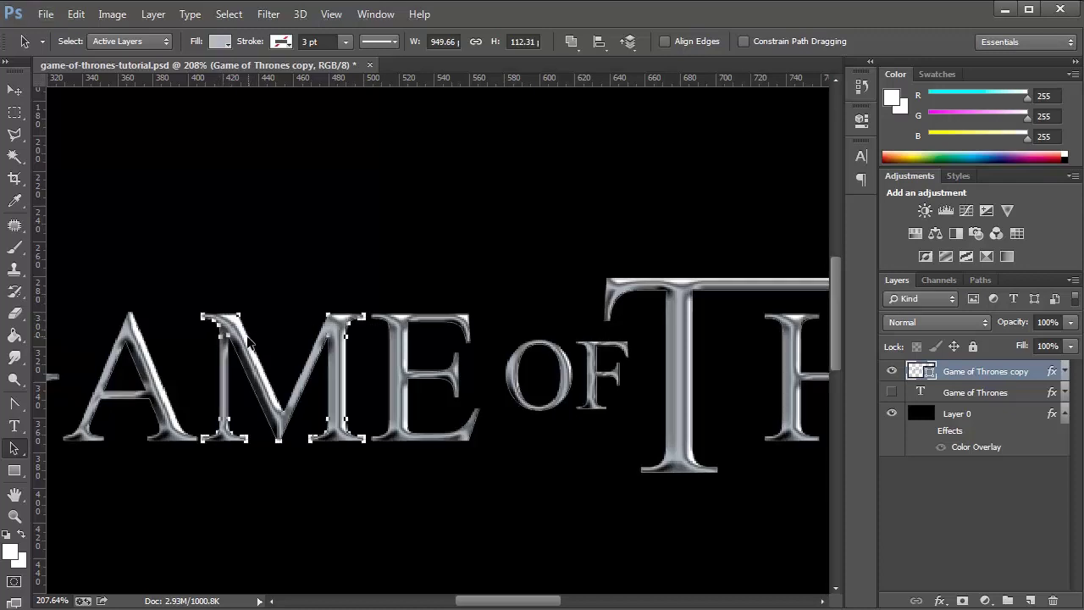
left_click(14, 404)
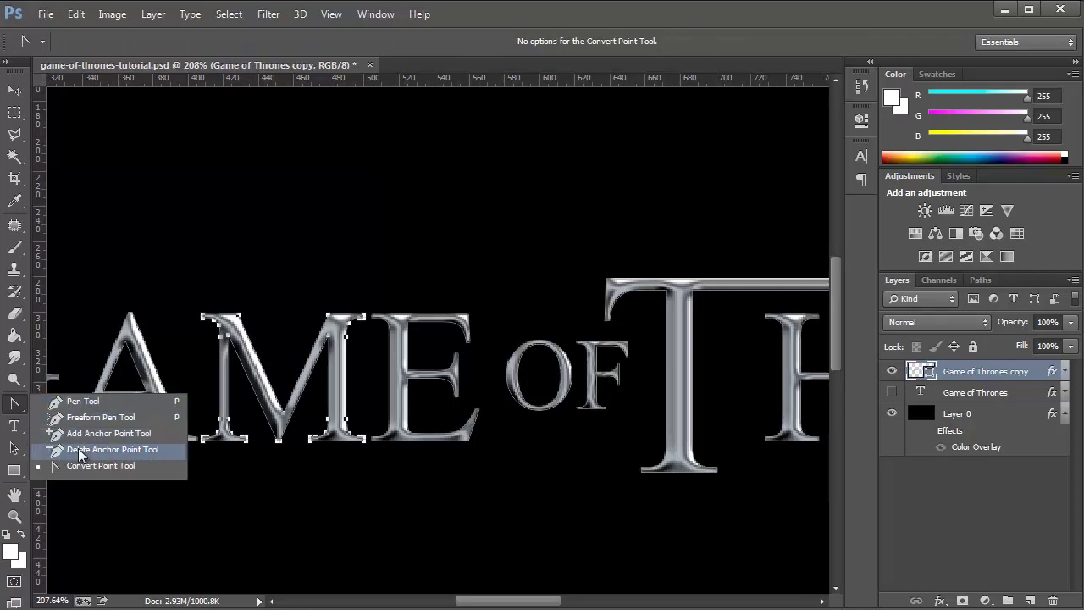
left_click(167, 453)
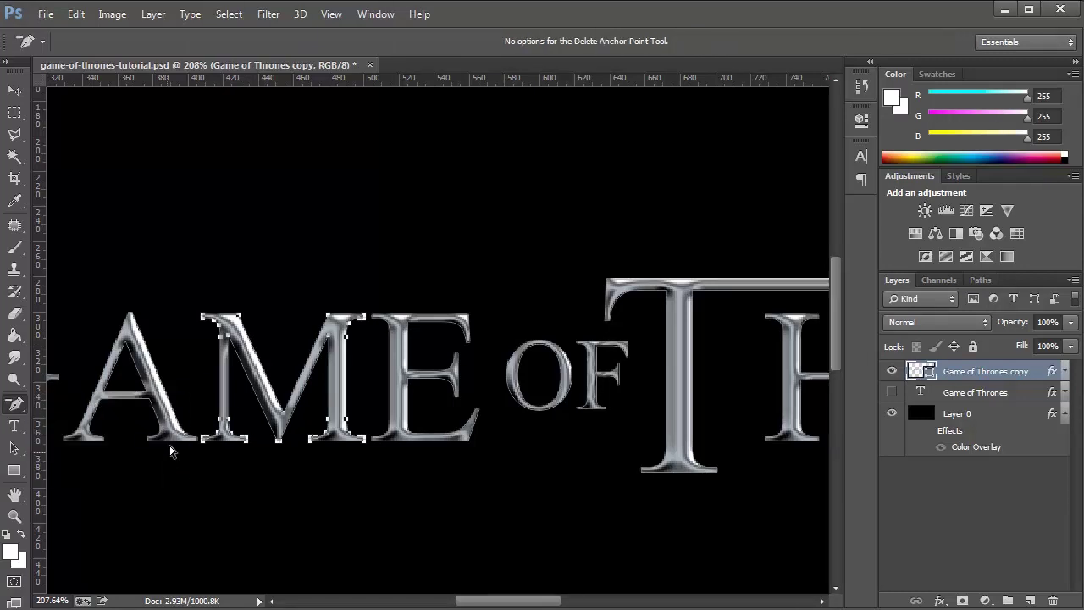
left_click(203, 317)
left_click_drag(217, 328, 219, 342)
mouse_move(240, 320)
left_mouse_down()
mouse_move(256, 325)
mouse_move(227, 336)
mouse_move(236, 340)
left_mouse_up()
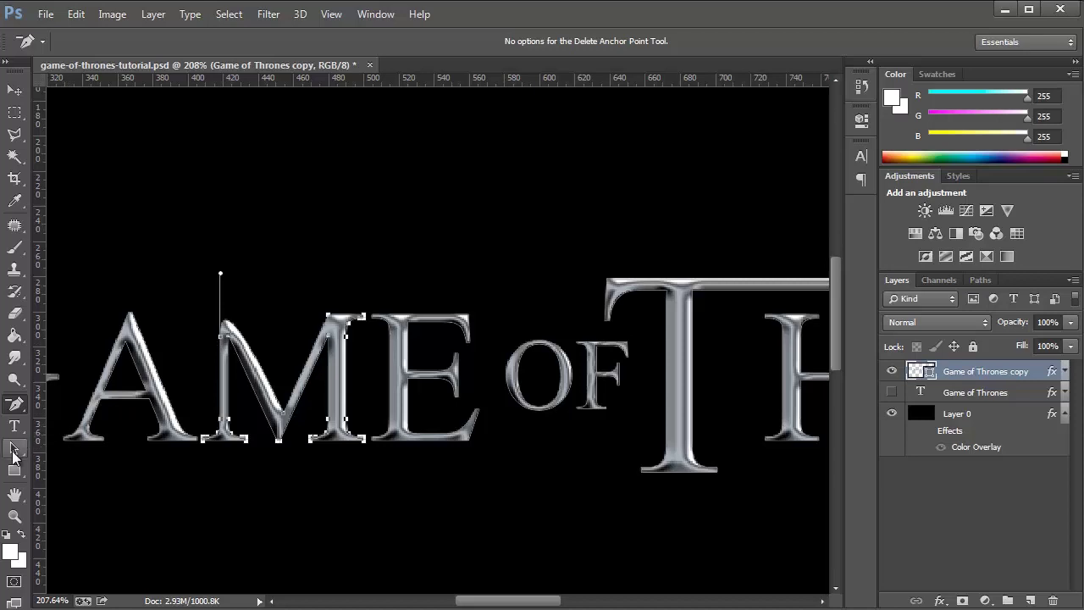
- Experiment with dragging the M's top-left anchor handle, then return the M to its normal shape
left_click_drag(15, 448, 62, 465)
left_click(80, 465)
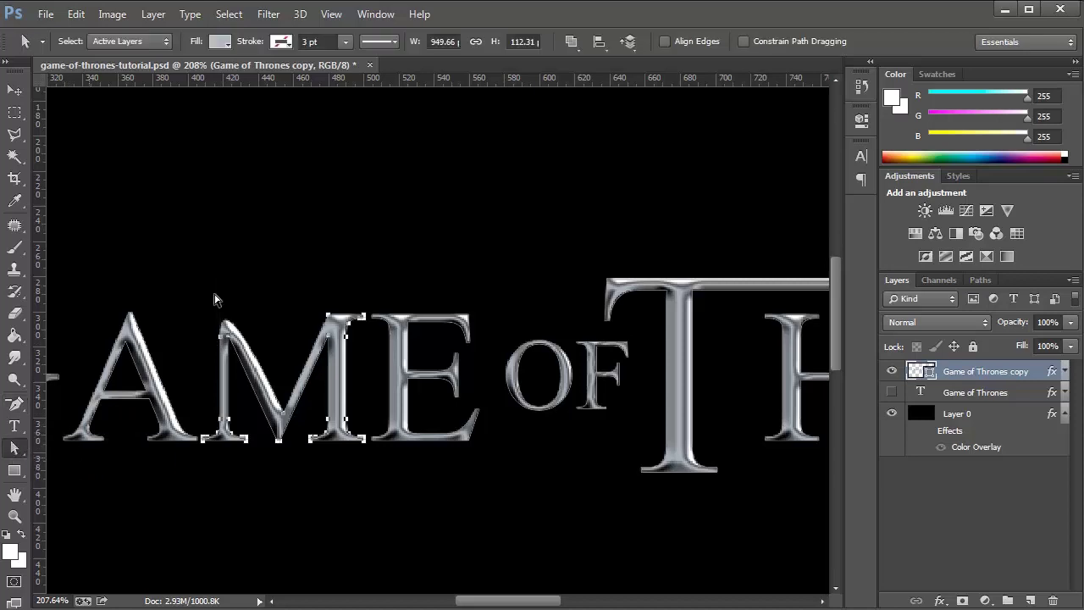
left_click(221, 342)
left_click_drag(220, 273, 102, 225)
left_click_drag(101, 174, 315, 171)
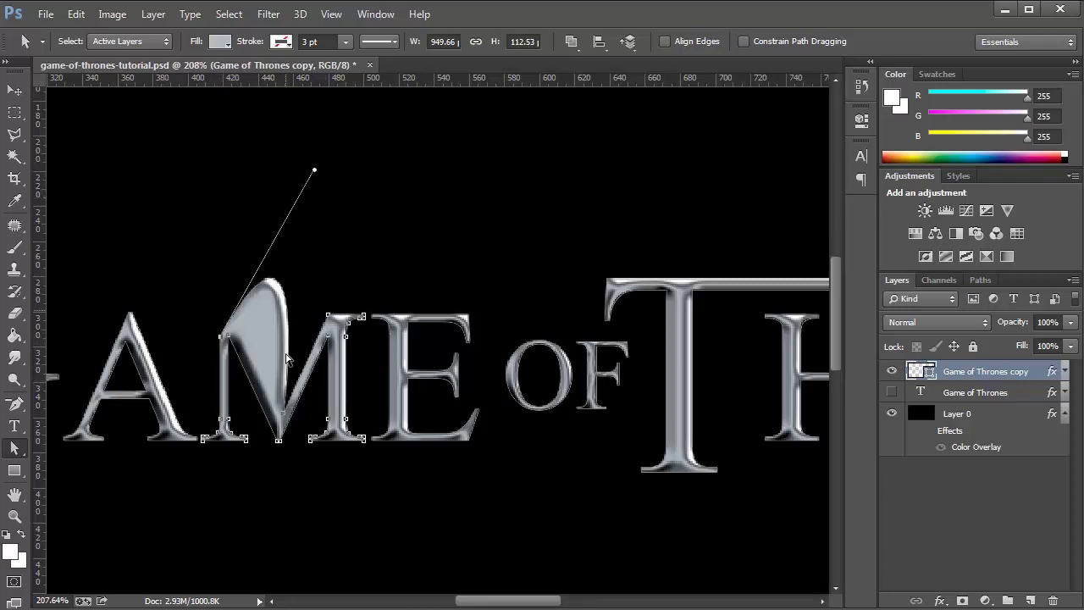
left_click_drag(315, 170, 220, 335)
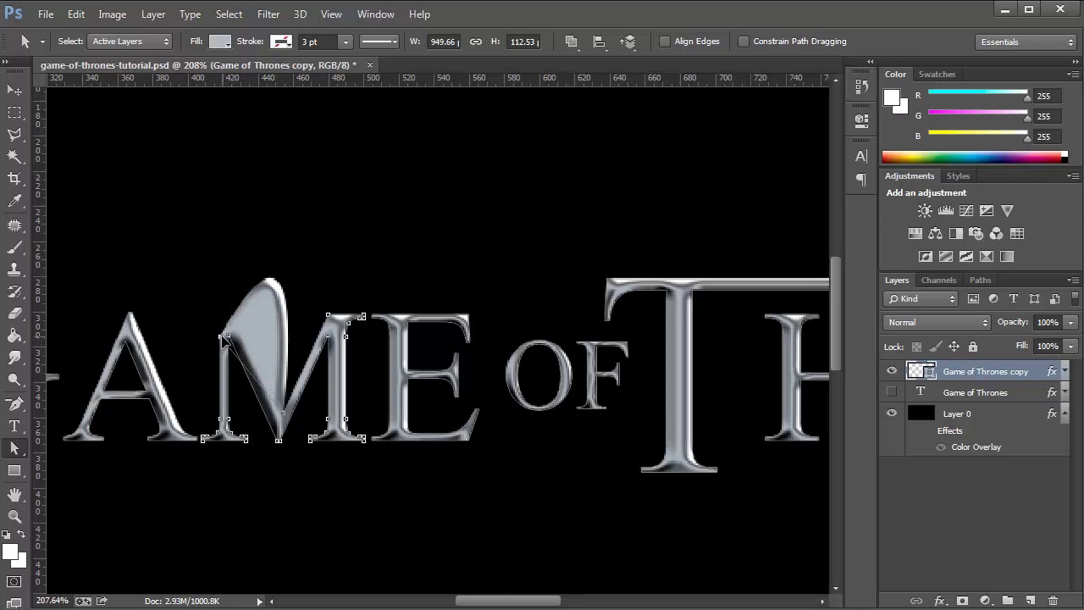
left_click_drag(220, 335, 224, 252)
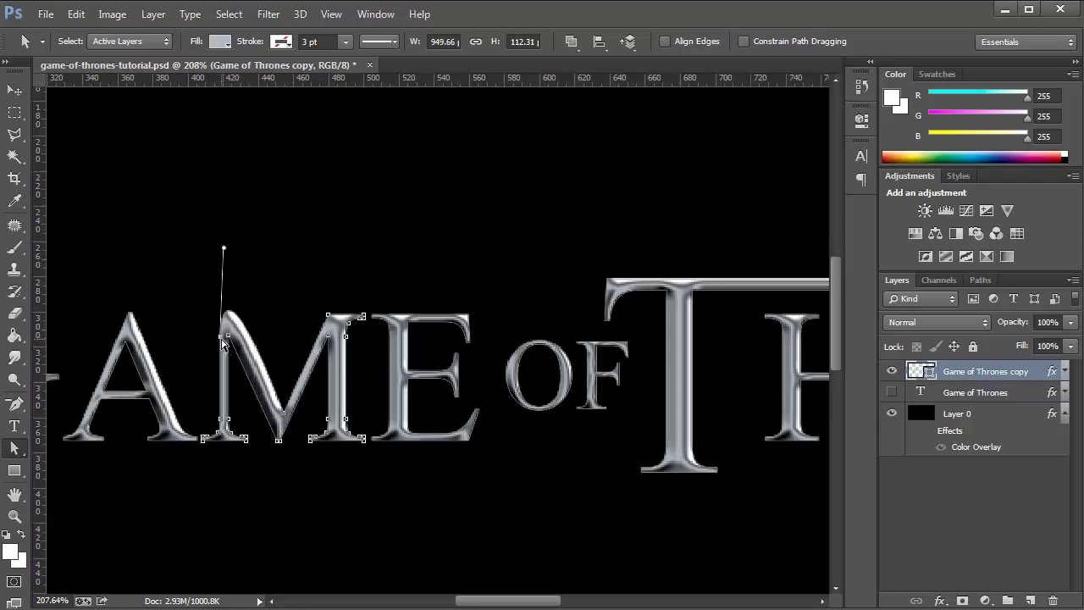
- Make the M's top-left point a sharp raised corner, then add a horizontal guide along the letter tops
left_click(15, 404)
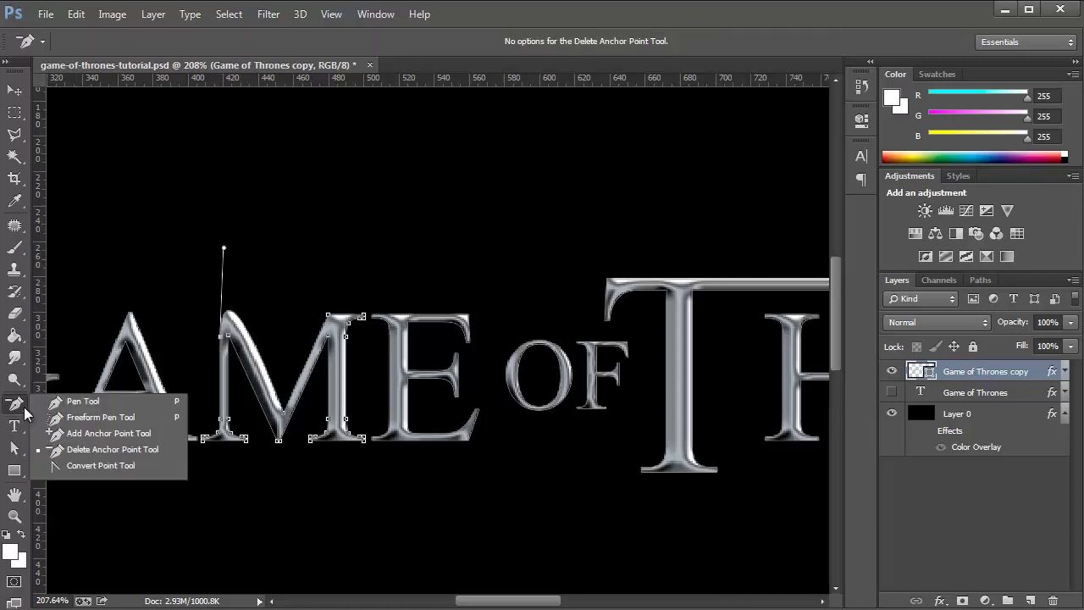
left_click(102, 466)
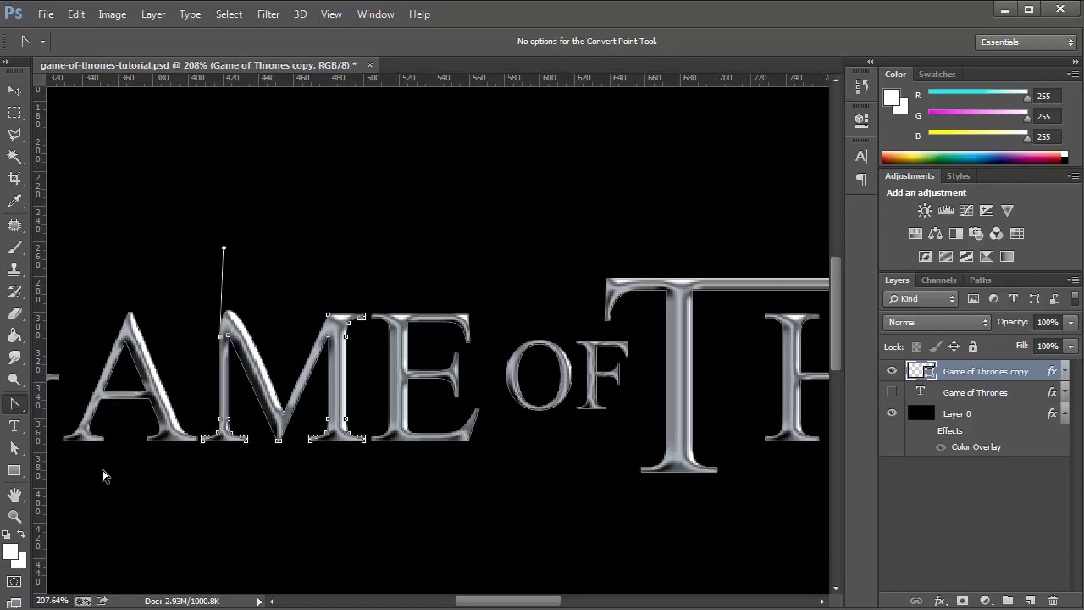
left_click(220, 339)
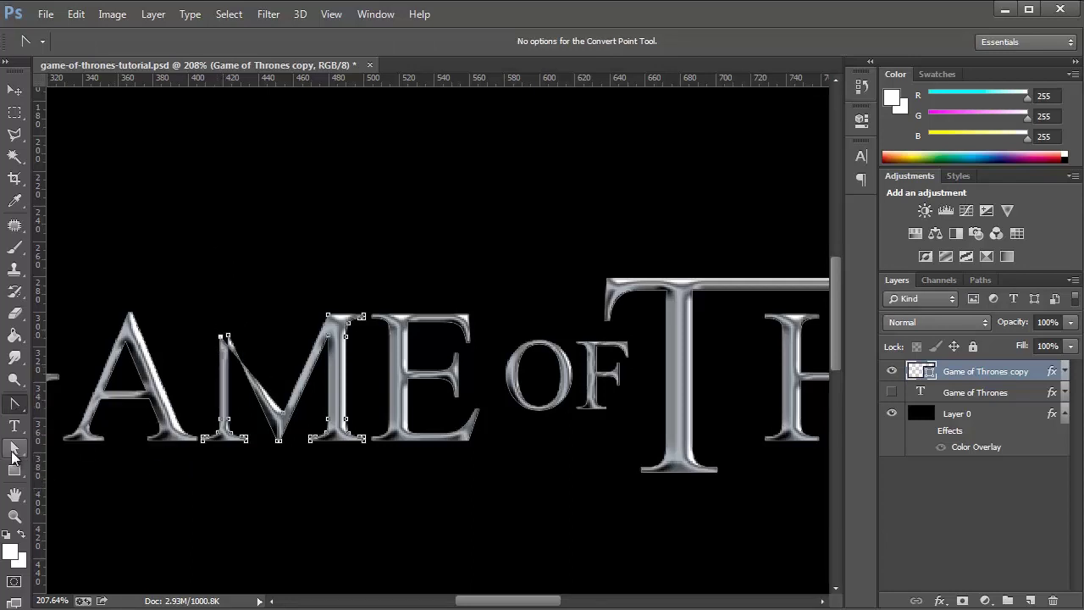
left_click(13, 452)
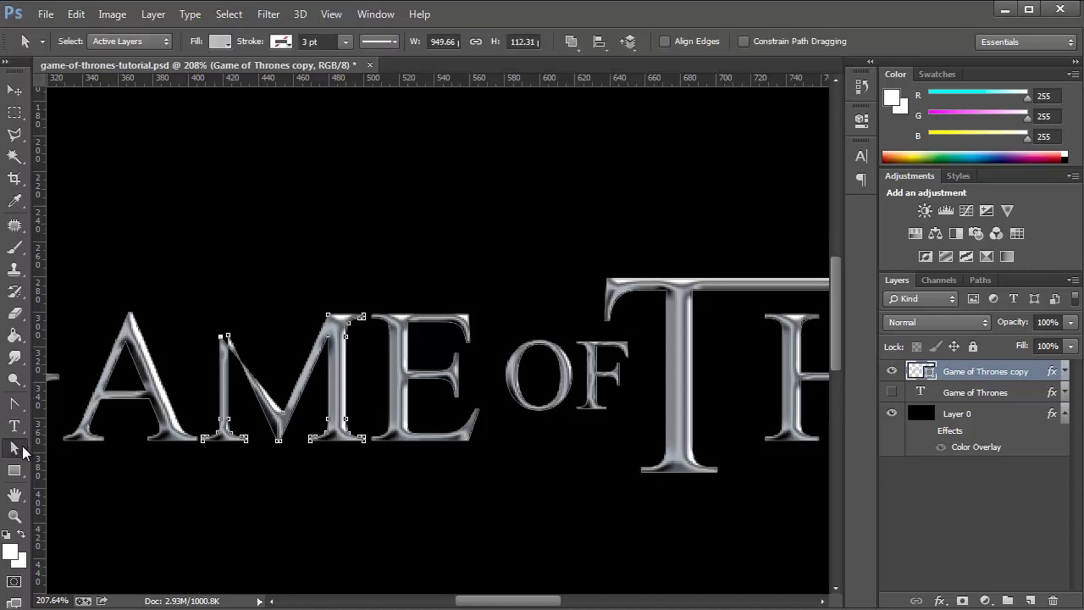
left_click_drag(213, 328, 225, 349)
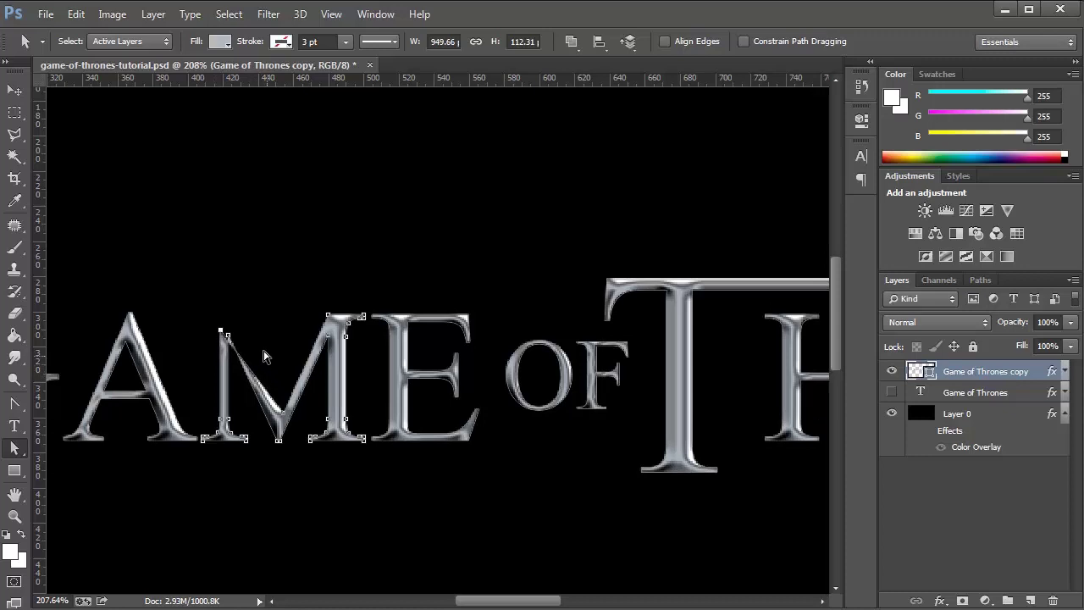
key("Up")
key("Up")
key("Up")
key("Up")
key("Up")
key("Up")
key("Up")
key("Up")
key("Up")
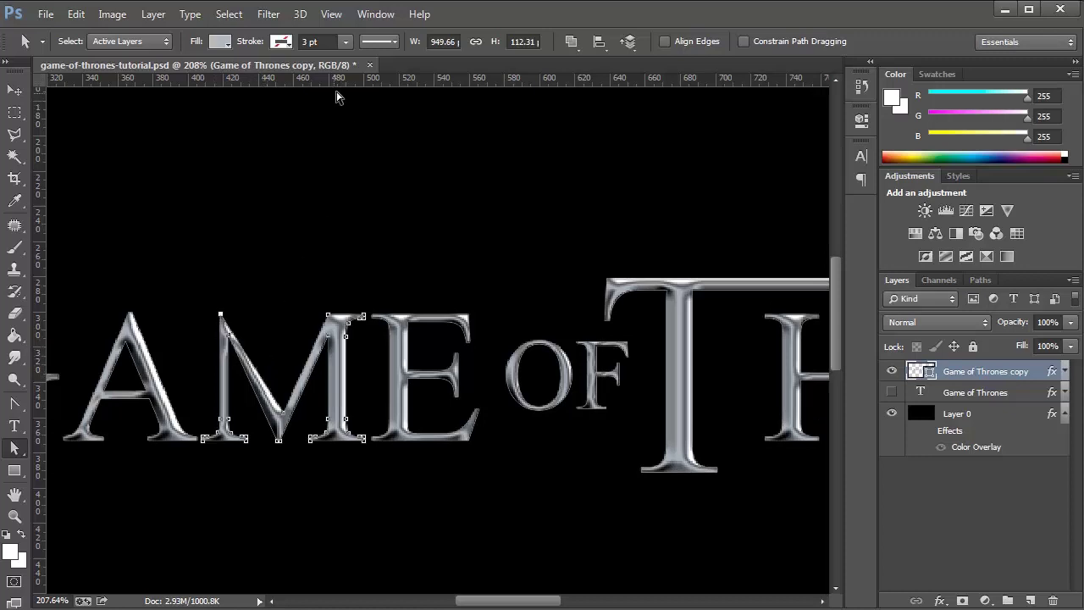
left_click_drag(260, 80, 234, 315)
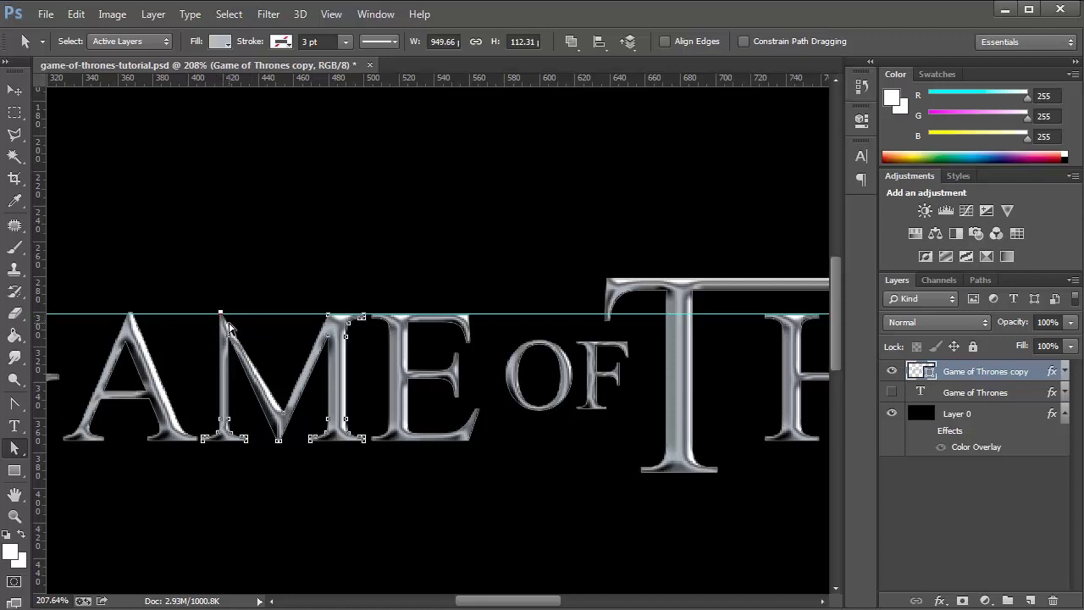
- Add an anchor point on the M's diagonal stroke with the Pen tool
left_click(17, 411)
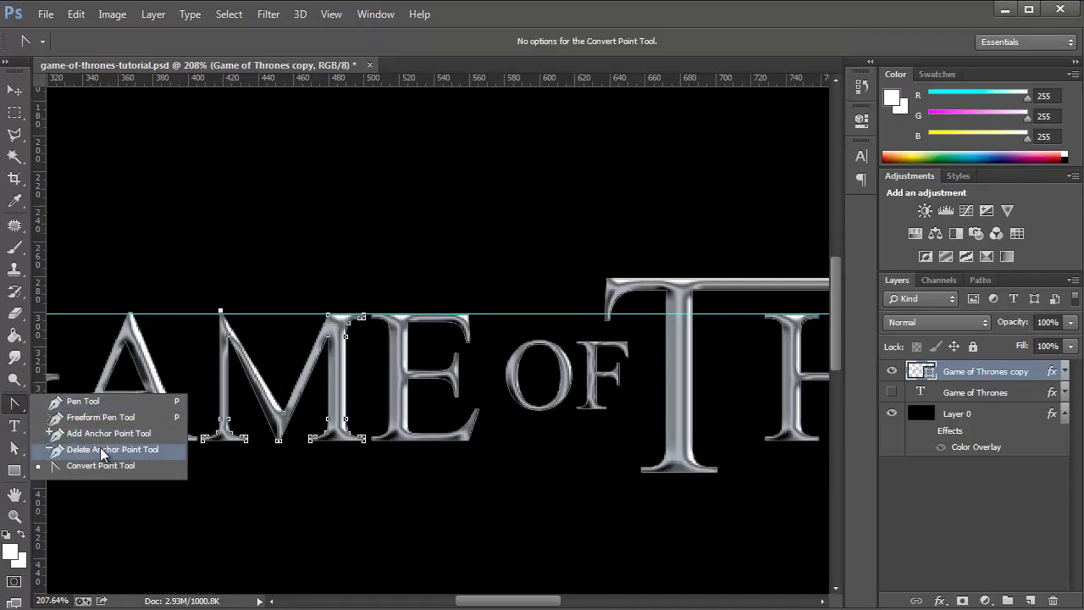
left_click(102, 404)
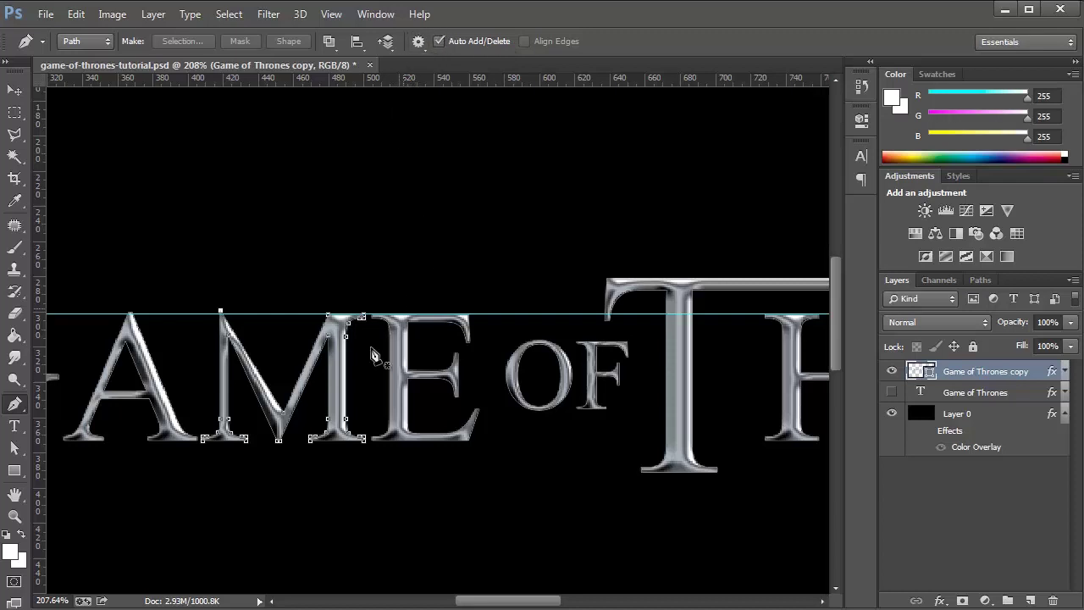
left_click(305, 392)
right_click(13, 409)
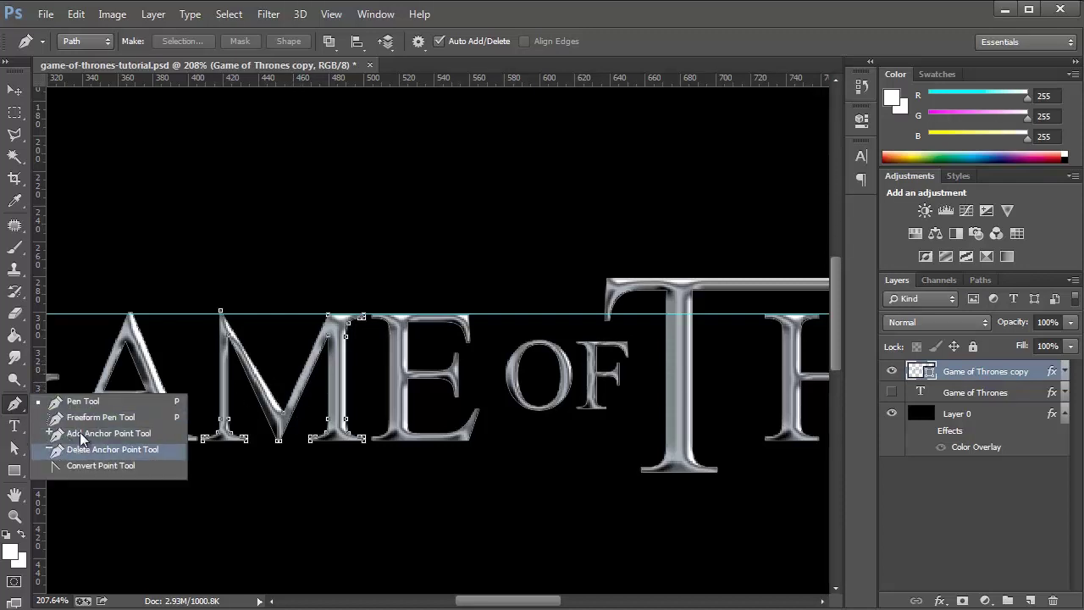
left_click(112, 406)
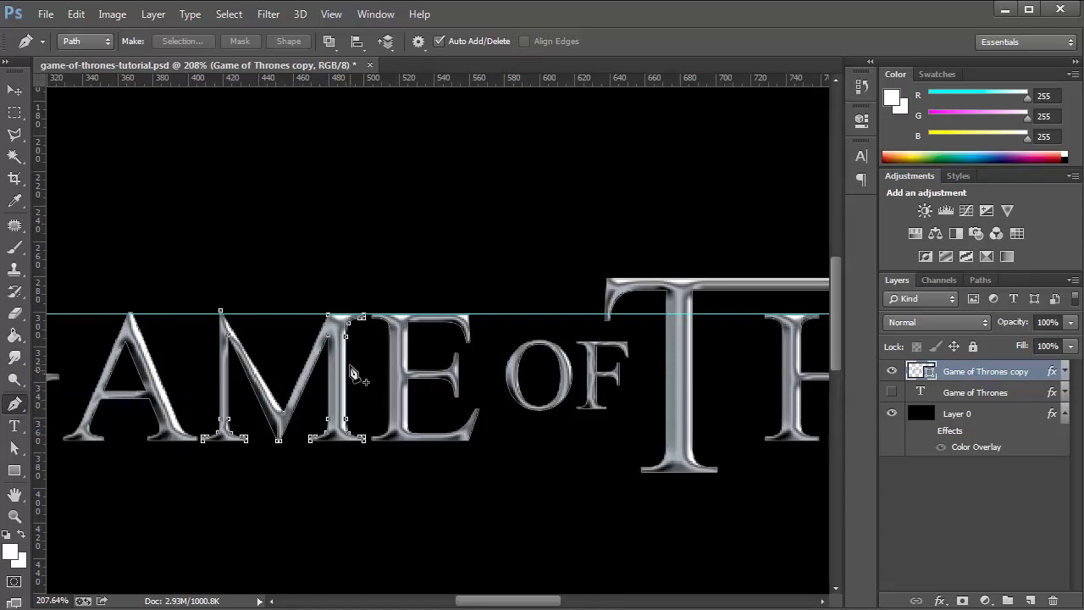
- Delete the M's top-right corner point and add a sharp corner point on its right stroke
left_click(362, 316)
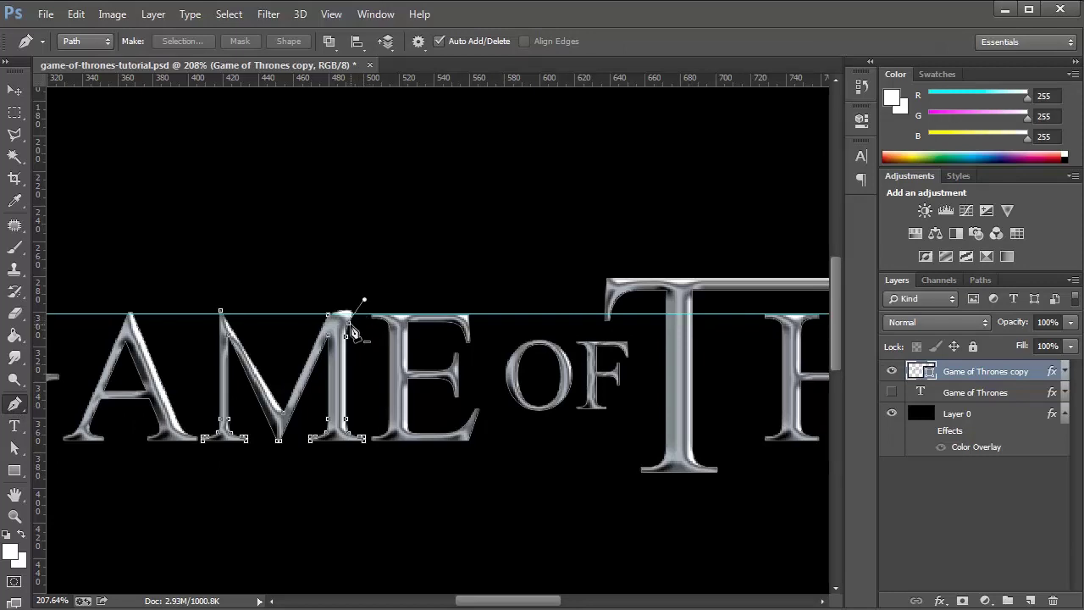
left_click(352, 328)
left_click(349, 333)
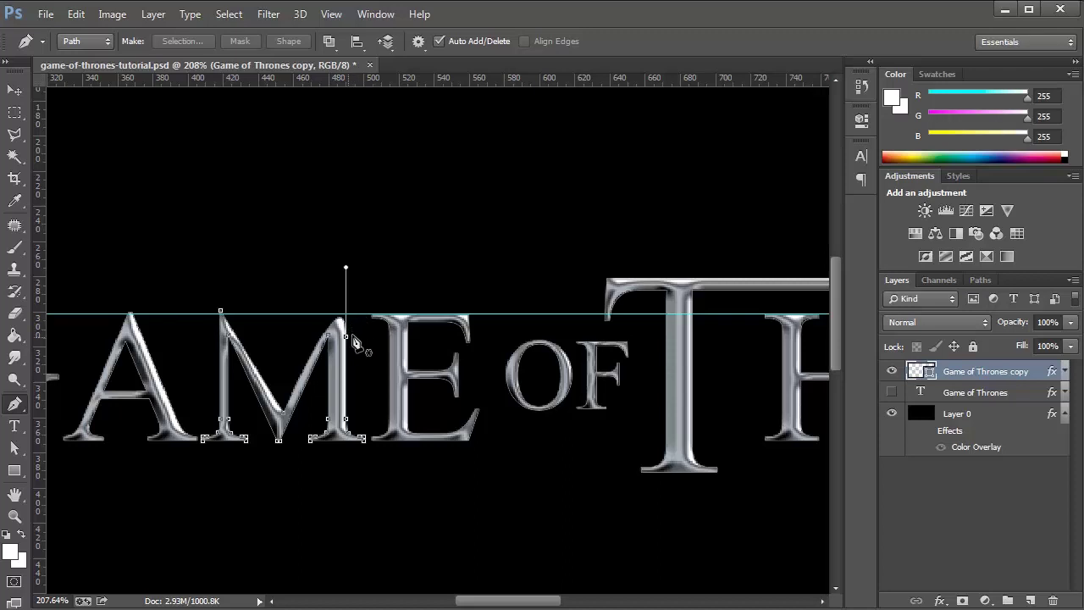
left_click(15, 405)
left_click_drag(17, 411, 105, 467)
left_click(346, 335)
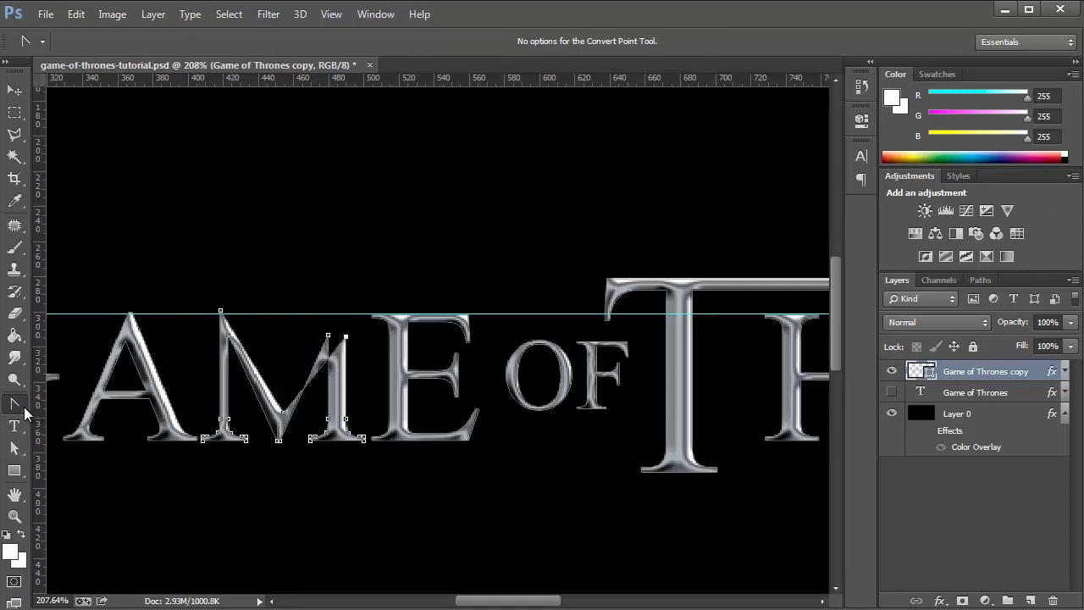
mouse_move(17, 407)
left_mouse_down()
mouse_move(56, 395)
mouse_move(17, 407)
left_mouse_up()
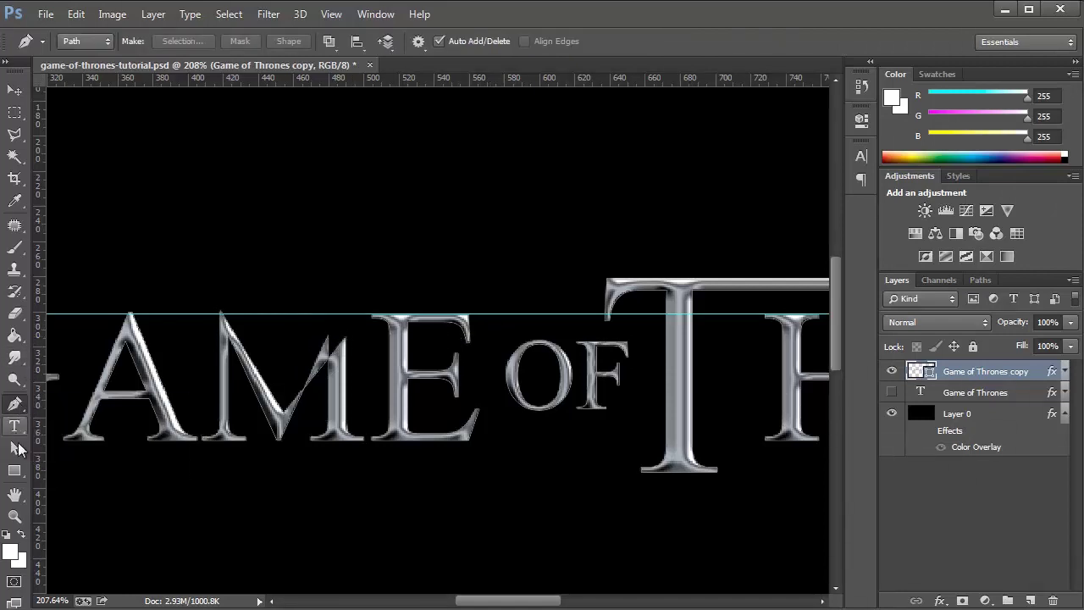
left_click_drag(14, 447, 76, 447)
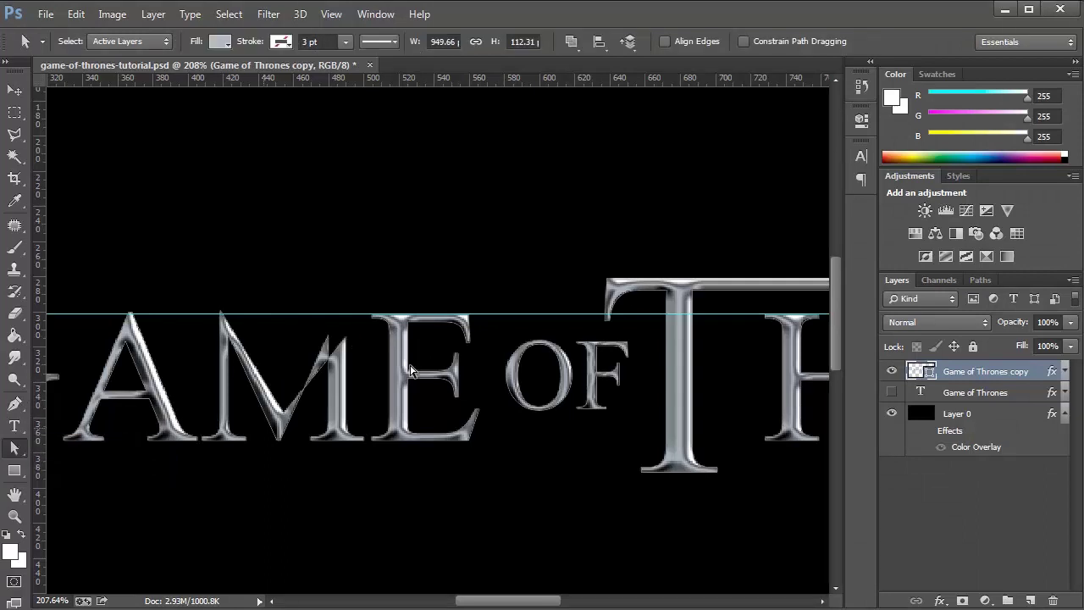
- Raise the M's new right-stroke point up to the guide and nudge its bottom-right point right
left_click(345, 341)
key("Up")
key("Up")
key("Up")
key("Up")
key("Up")
key("Up")
key("Up")
key("Up")
key("Up")
key("Up")
key("Up")
key("Up")
key("Up")
key("Up")
key("Up")
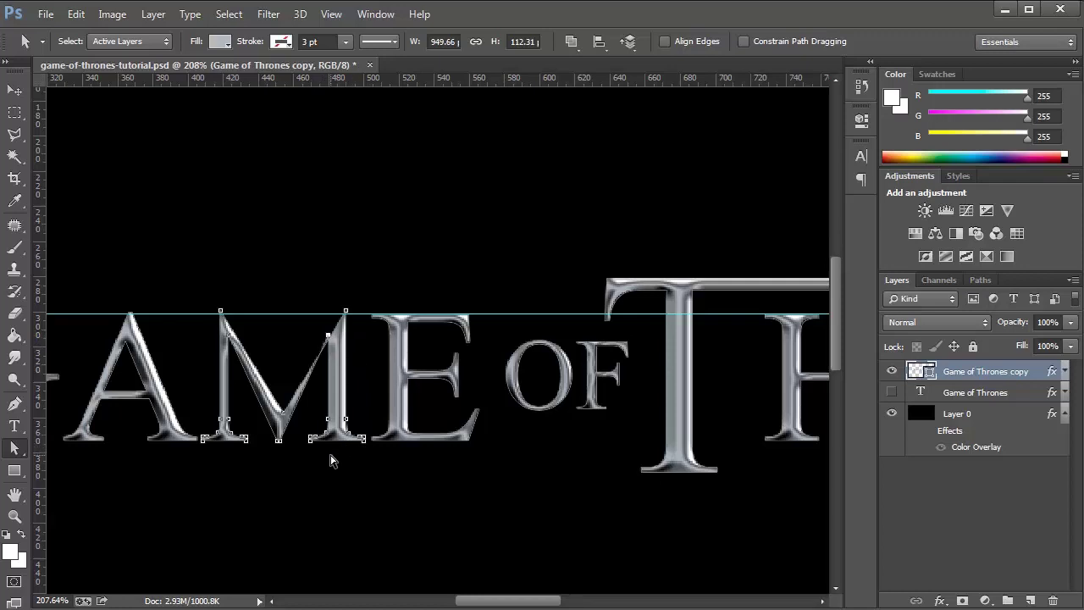
mouse_move(329, 454)
left_mouse_down()
mouse_move(309, 417)
mouse_move(326, 453)
left_mouse_up()
key("Right")
key("Right")
key("Right")
key("Right")
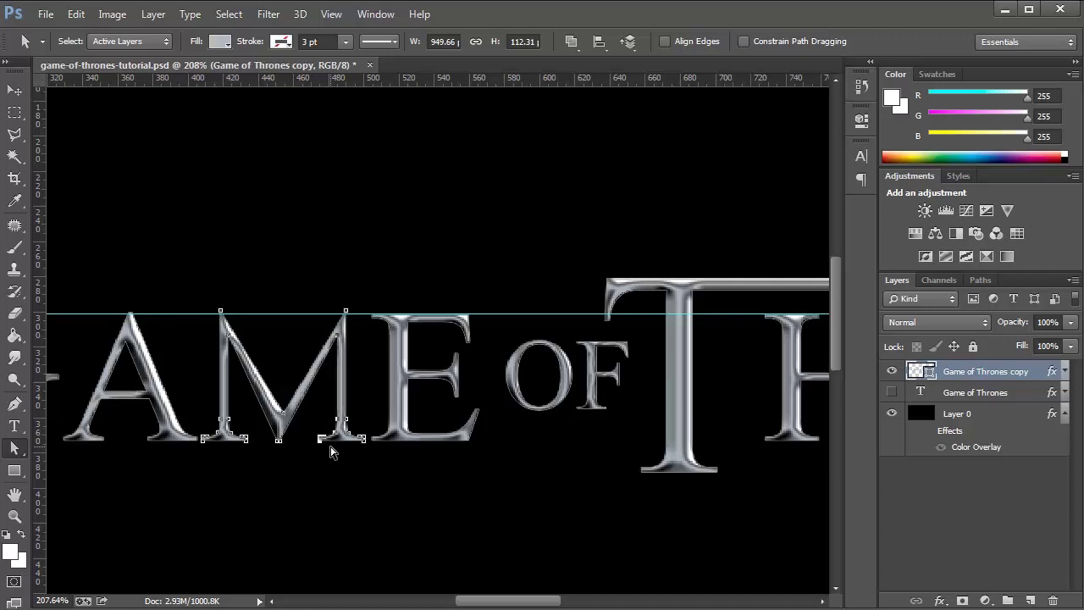
- Restore the M's middle diagonal to a clean V and clear the horizontal guide
left_click(348, 472)
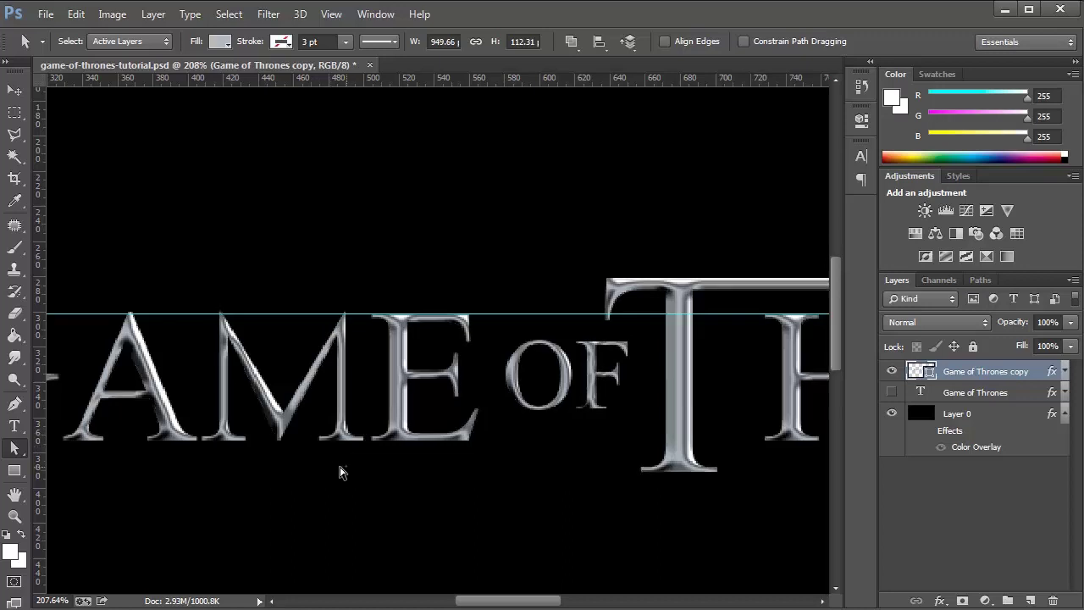
left_click(285, 419)
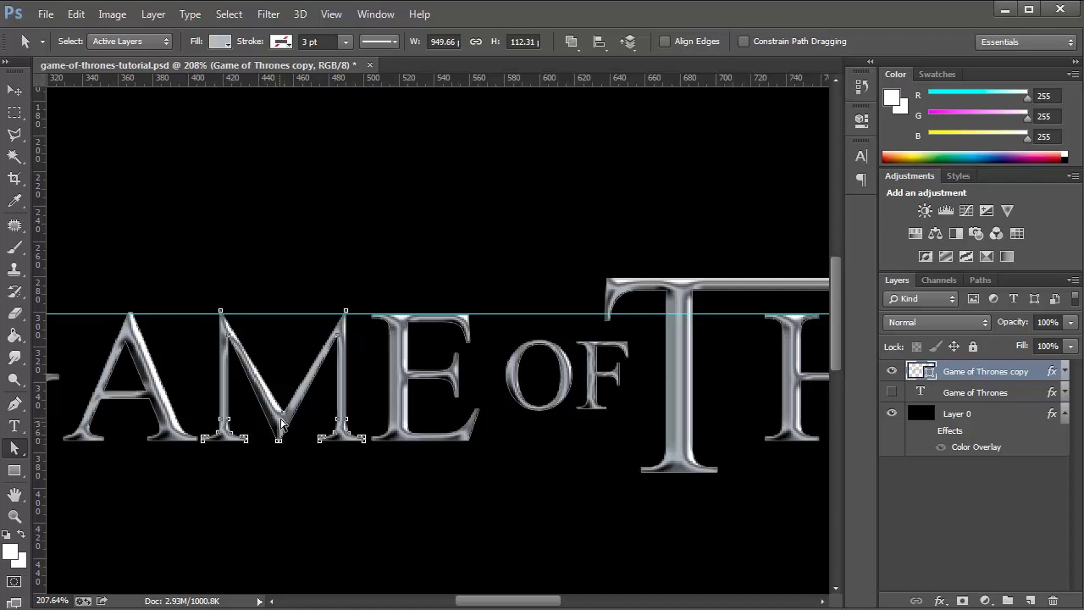
left_click_drag(285, 419, 303, 443)
left_click(303, 452)
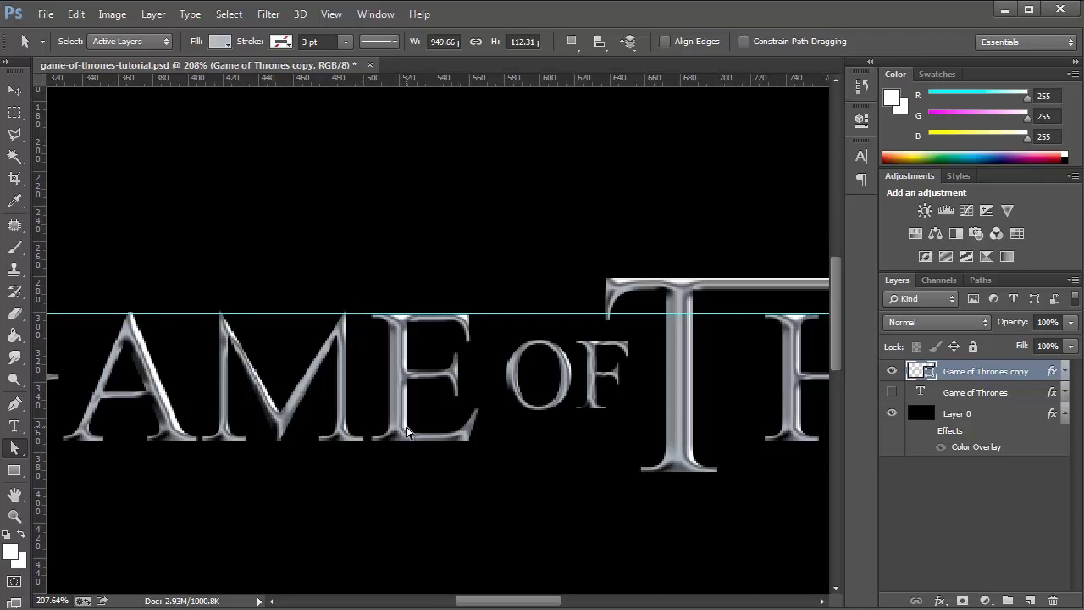
key("ctrl+semicolon")
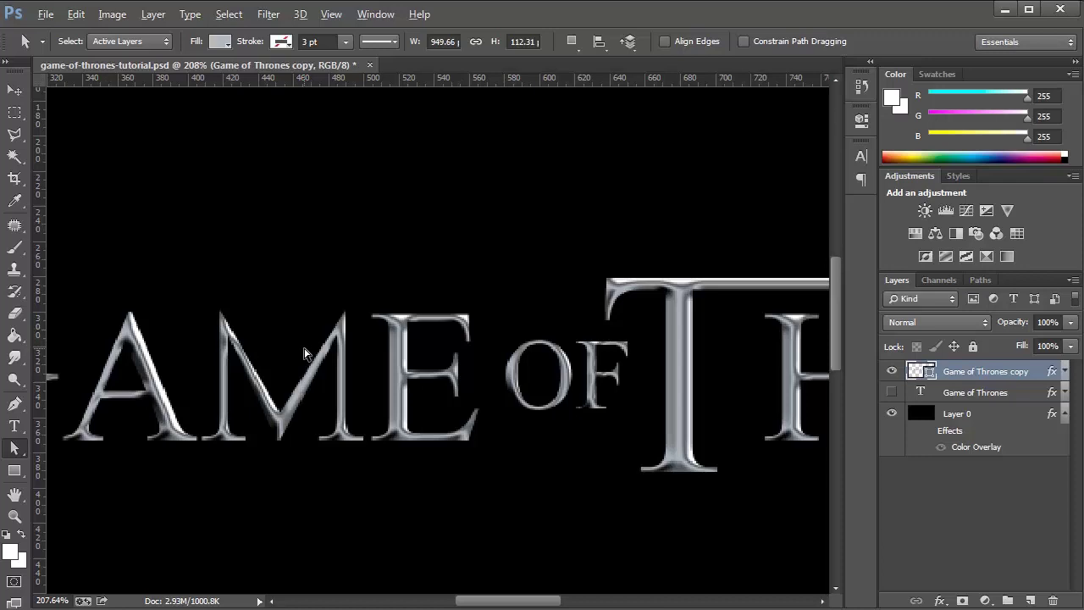
- Zoom in and nudge the M's bottom vertex point one step to the right
scroll(305, 353, "down", 5)
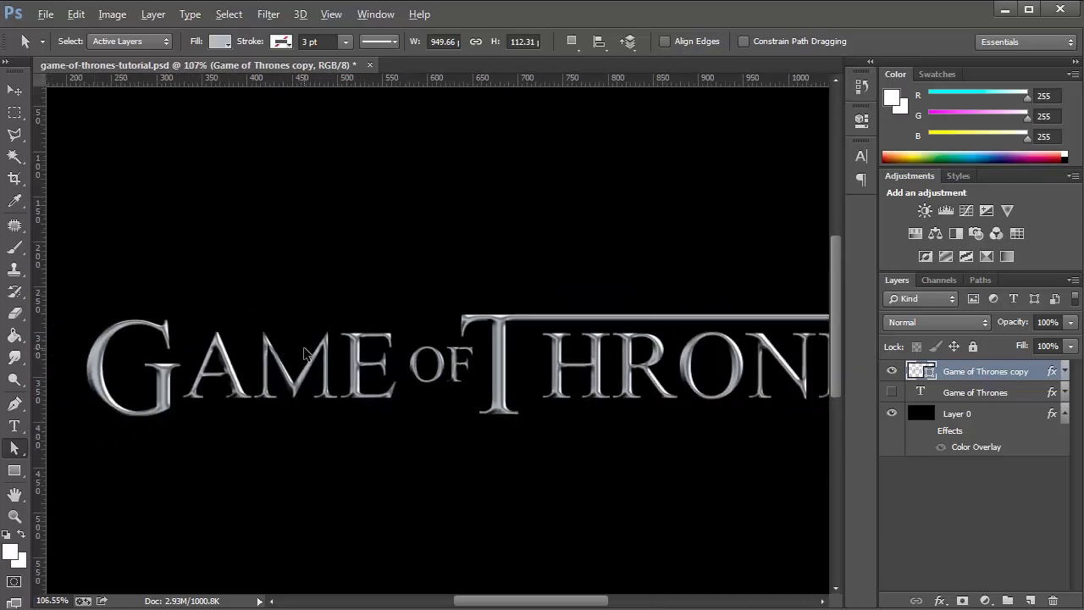
scroll(305, 353, "down", 3)
scroll(305, 353, "down", 1)
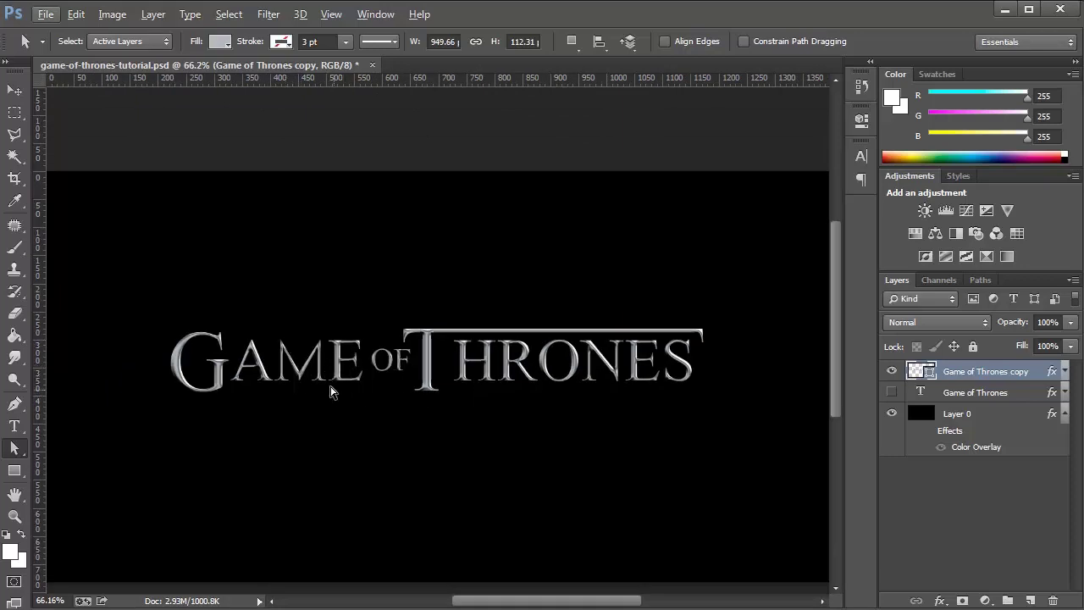
scroll(324, 384, "up", 6)
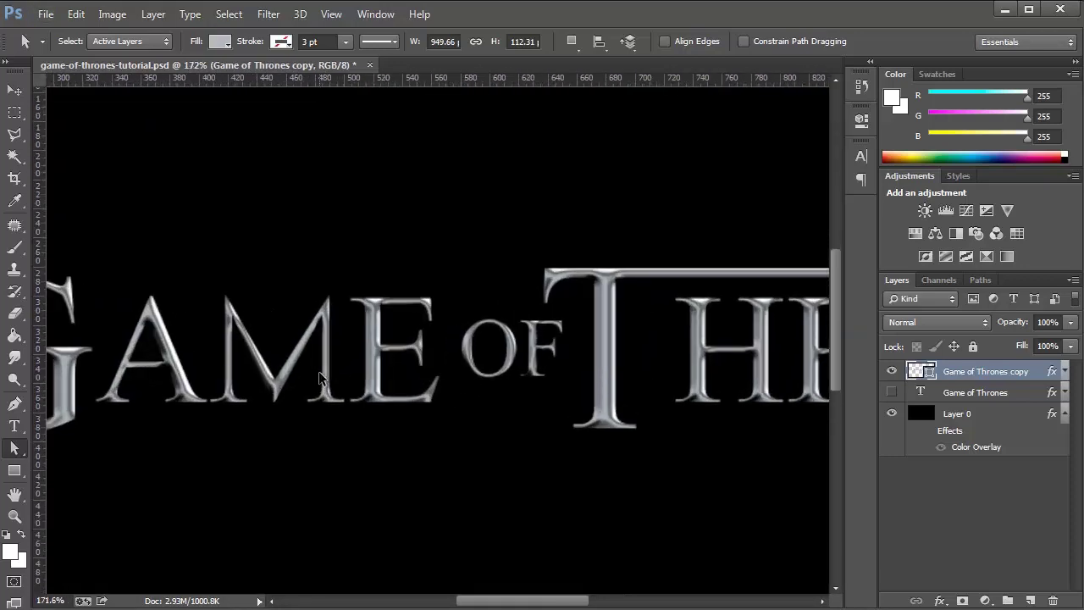
scroll(320, 378, "up", 1)
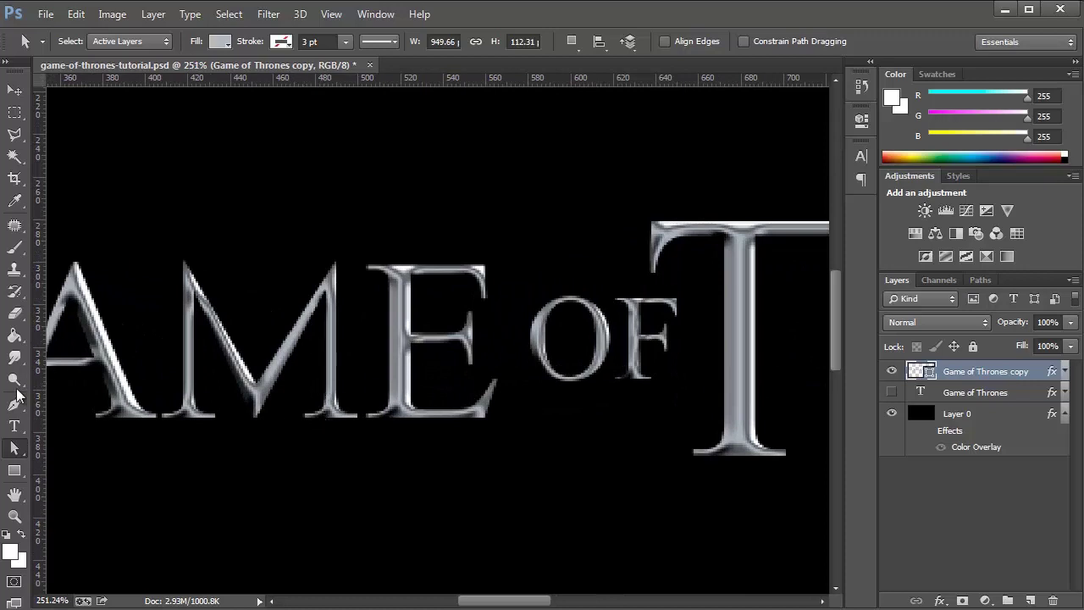
left_click(250, 406)
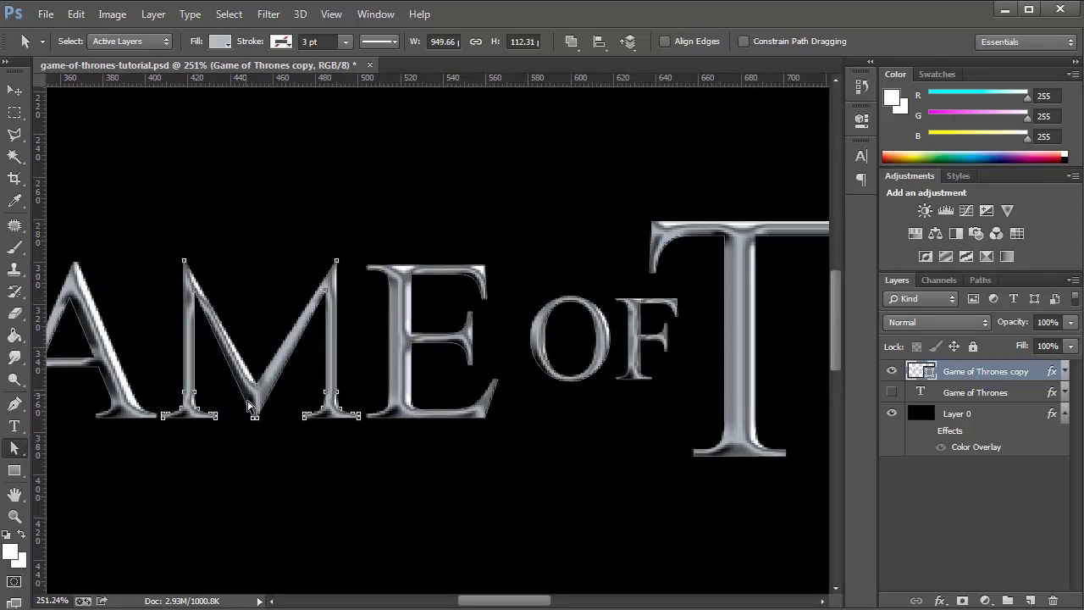
left_click(254, 416)
key("Right")
key("Right")
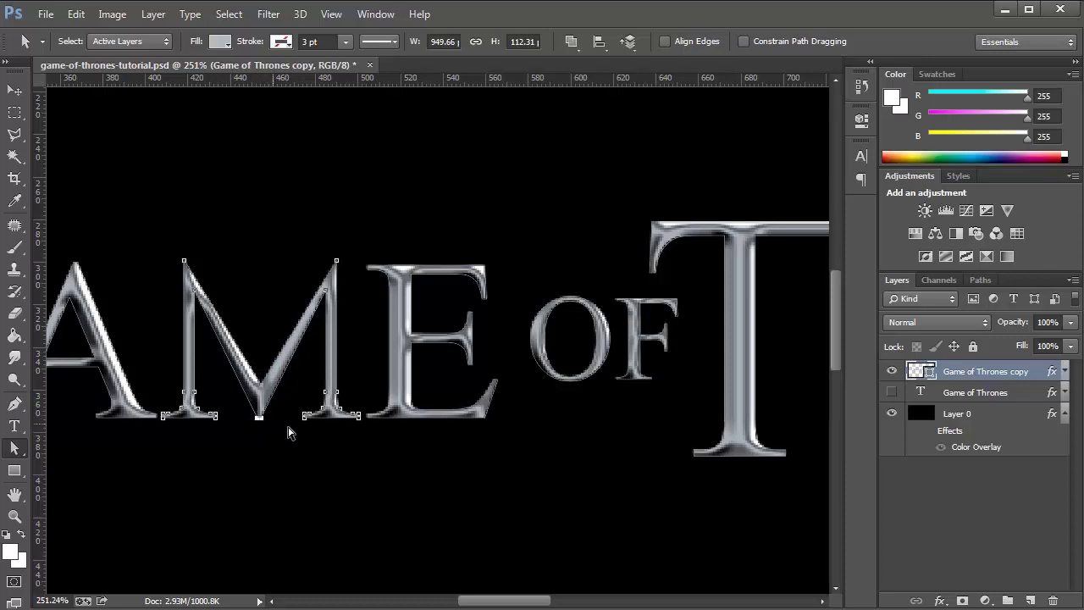
left_click(286, 447)
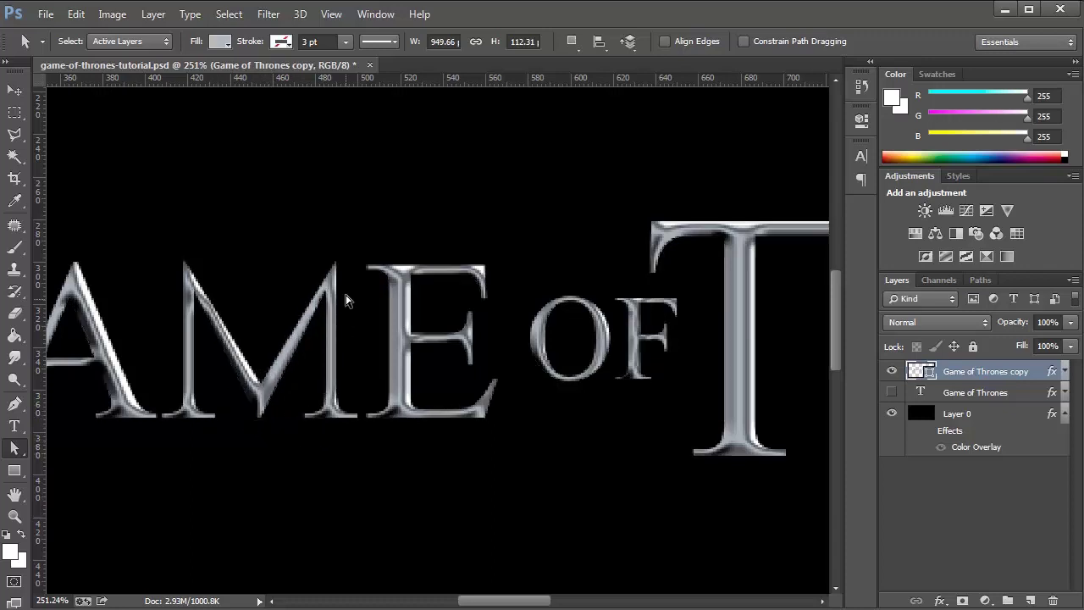
- Select the M's right stem points and shift the stem slightly left
left_click(338, 268)
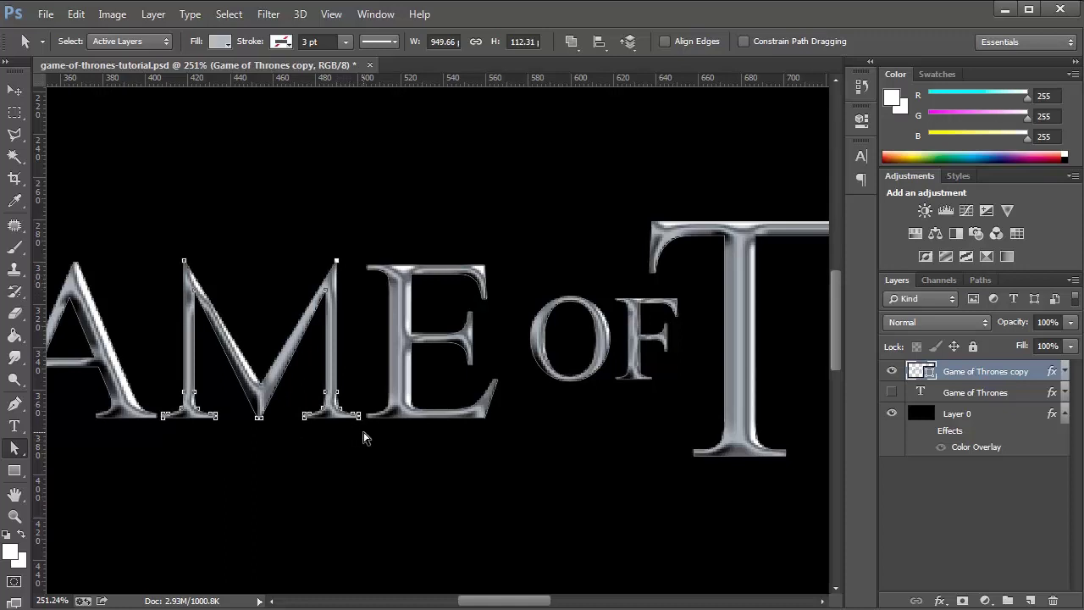
mouse_move(329, 436)
left_mouse_down()
mouse_move(315, 289)
mouse_move(298, 287)
left_mouse_up()
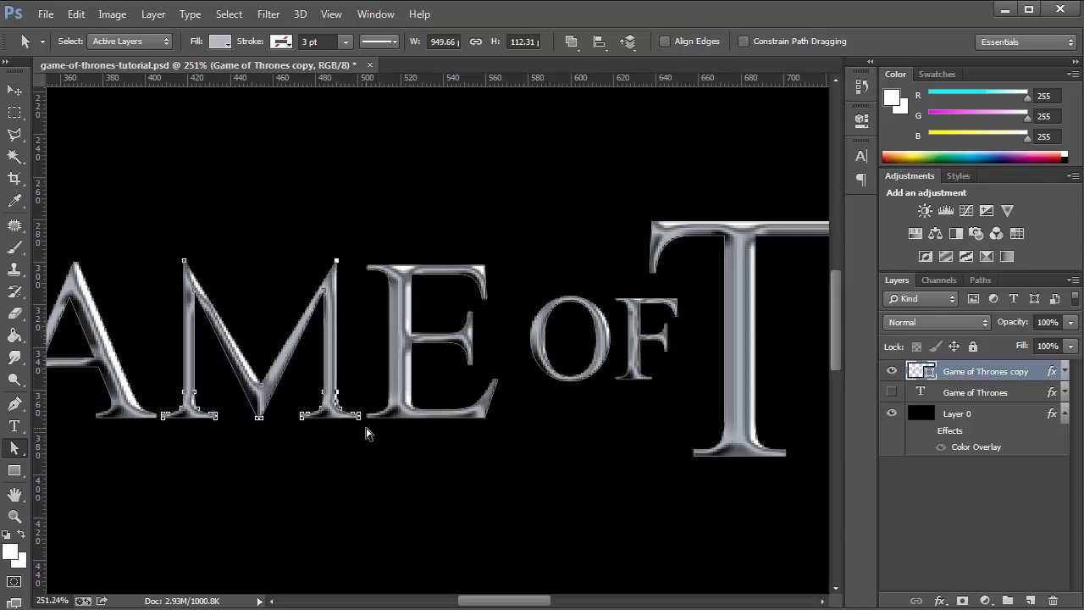
mouse_move(324, 254)
left_mouse_down()
mouse_move(322, 242)
mouse_move(358, 242)
mouse_move(323, 245)
left_mouse_up()
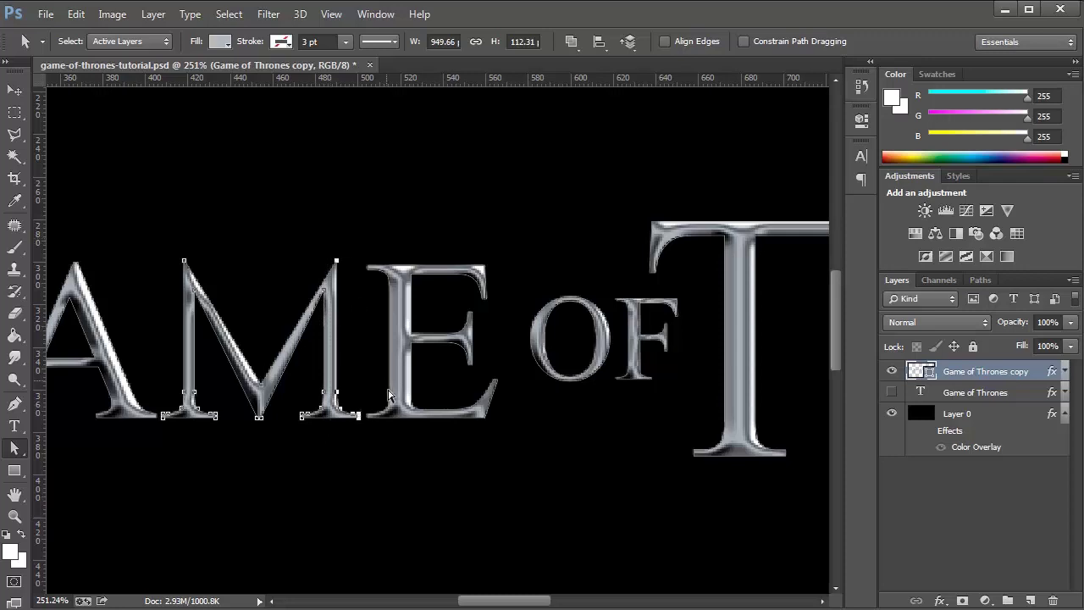
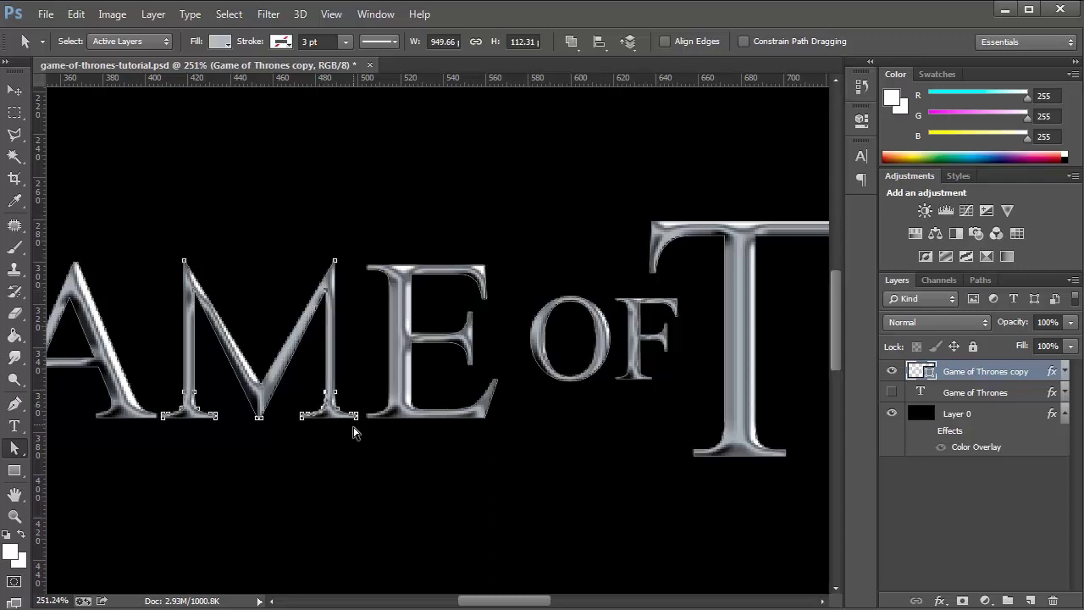
- Zoom in on the N of THRONES and select its path to show the anchors
left_click(353, 486)
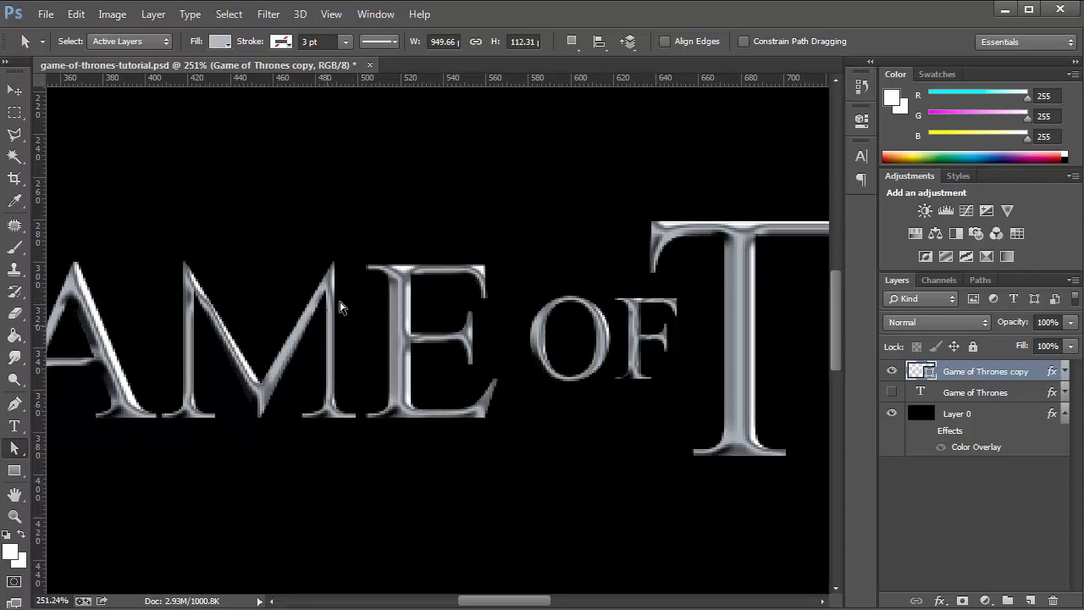
scroll(363, 307, "down", 5)
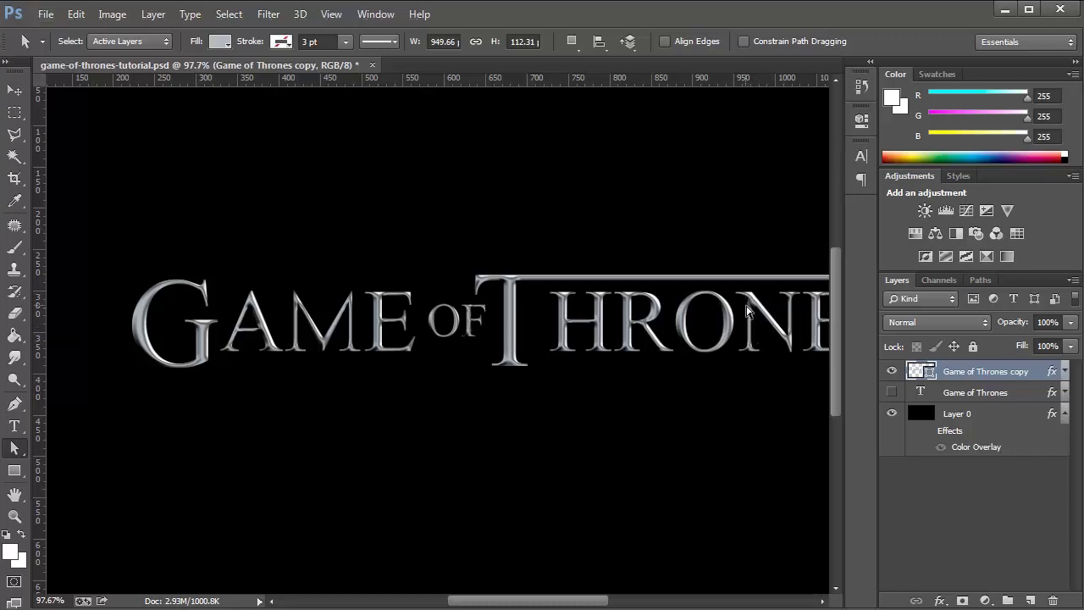
scroll(756, 304, "up", 8)
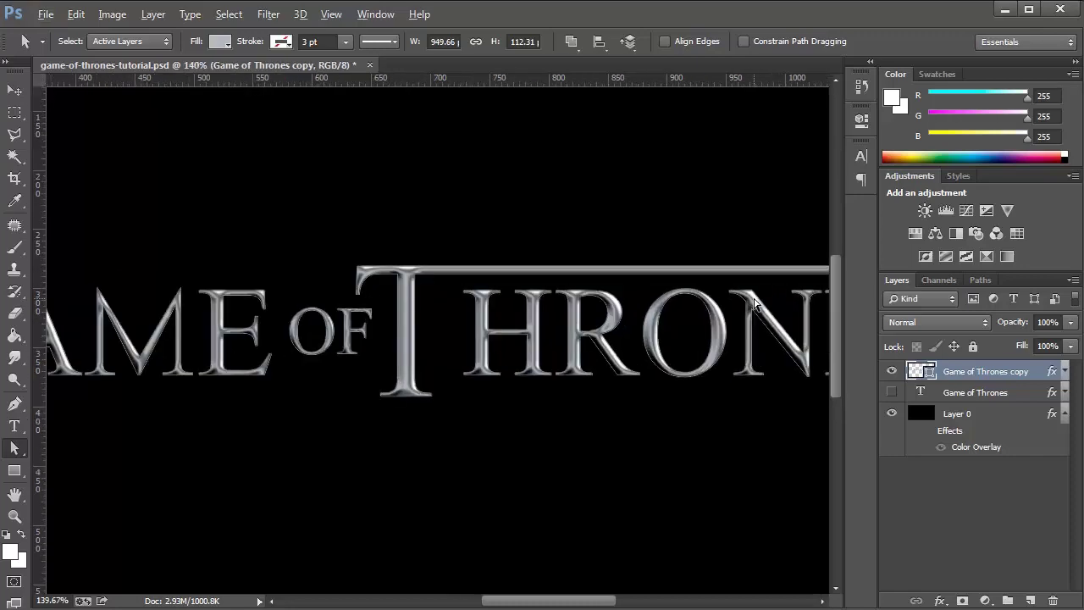
left_click_drag(749, 296, 279, 296)
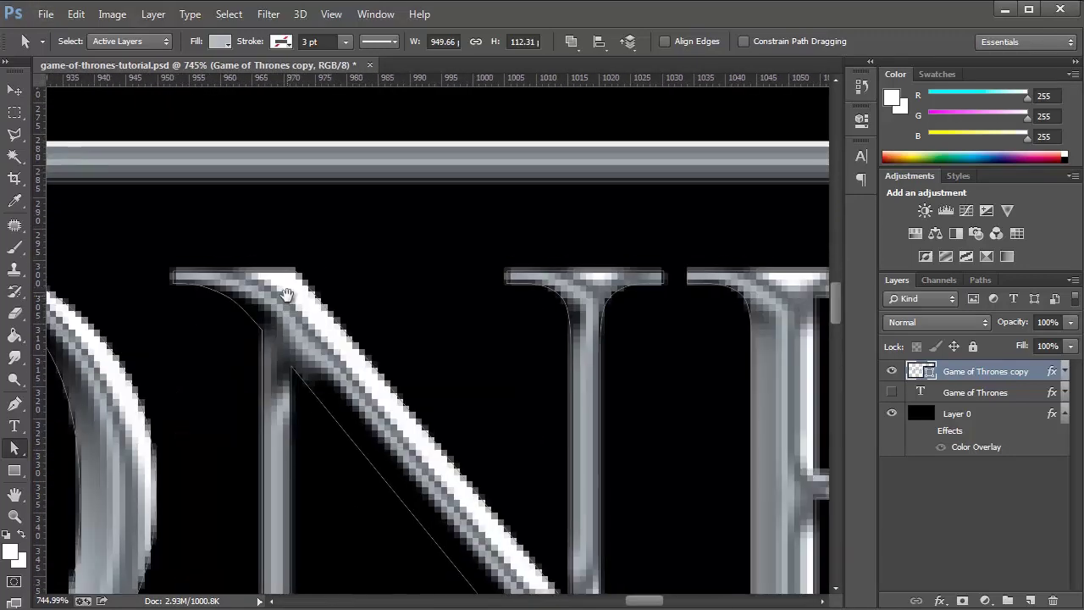
left_click(14, 404)
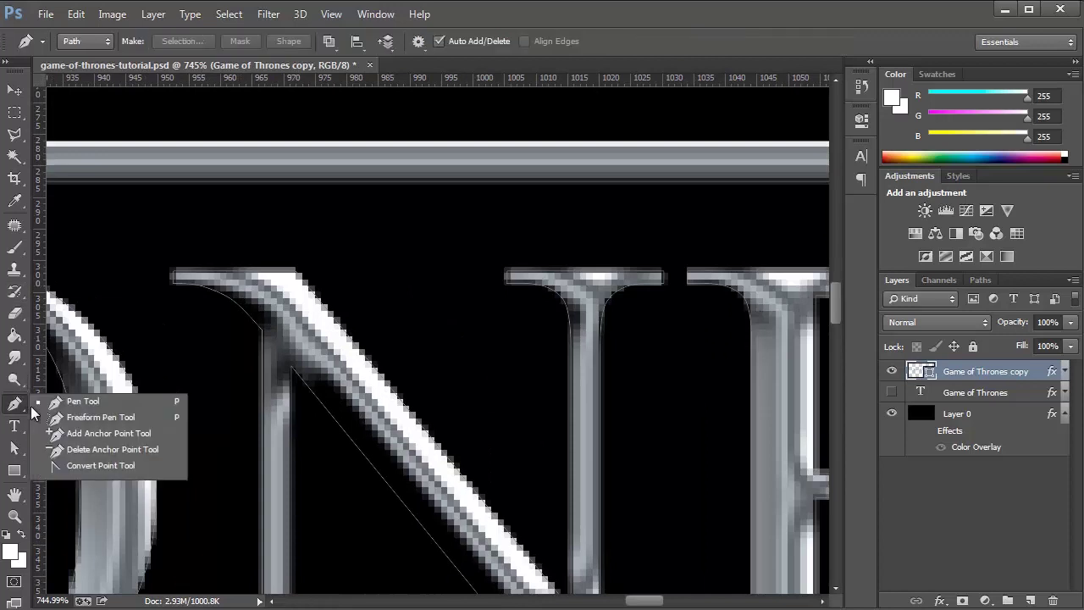
left_click(82, 402)
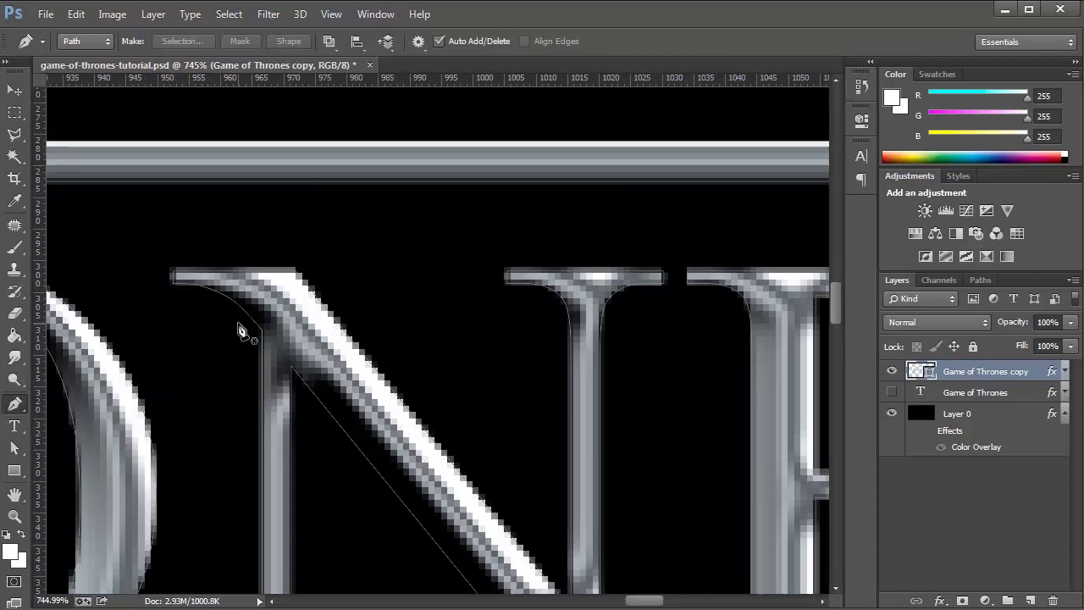
left_click(15, 446)
scroll(213, 338, "up", 3)
left_click(242, 338)
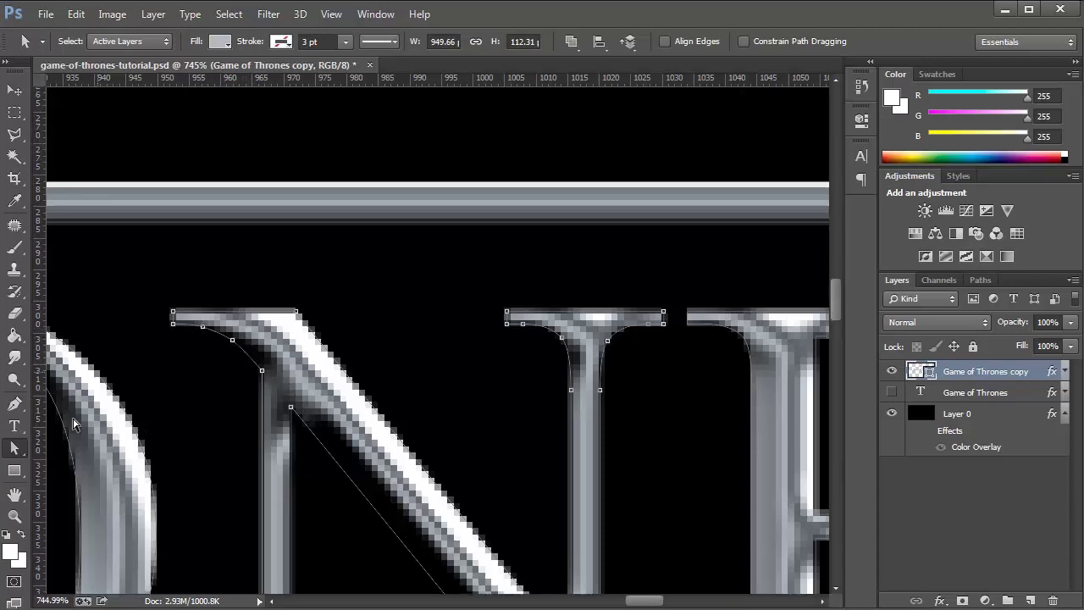
- Delete the anchors of the N's top-left serif with the Pen tool
left_click(14, 404)
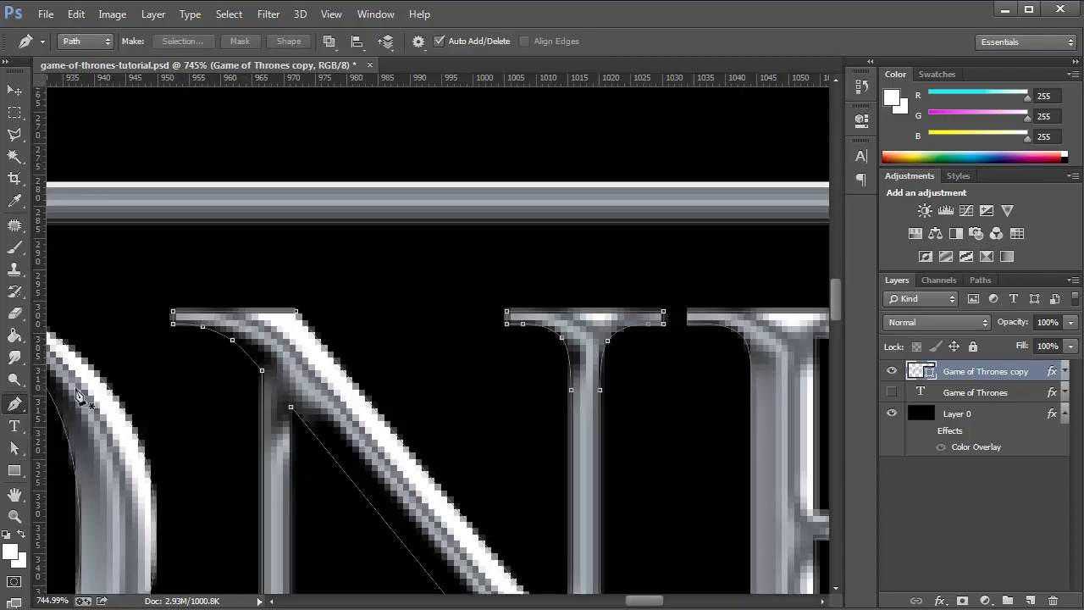
left_click(172, 317)
left_click(202, 326)
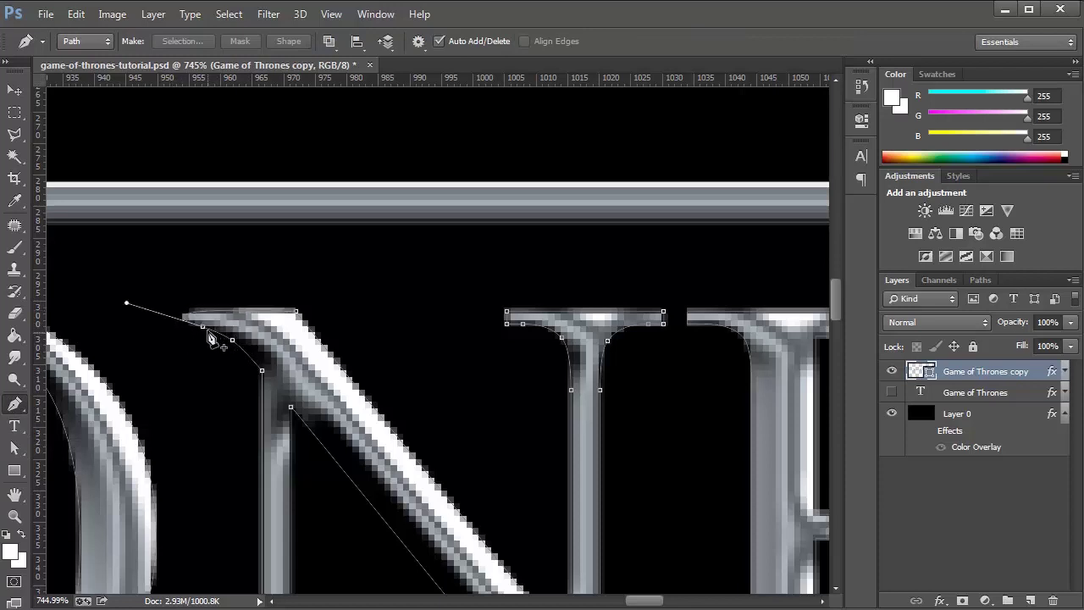
left_click(296, 317)
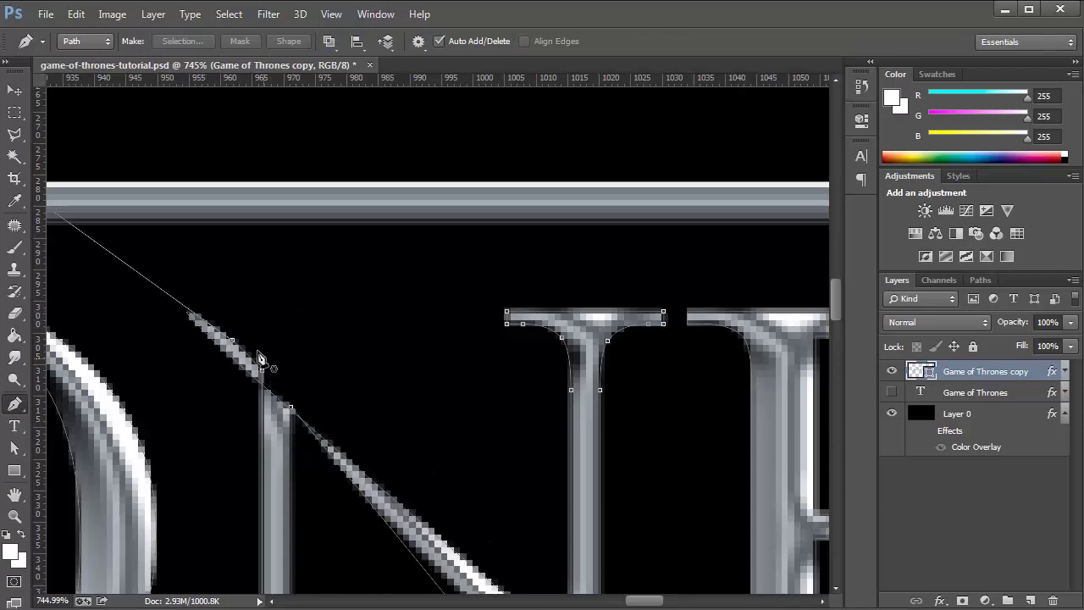
left_click(232, 340)
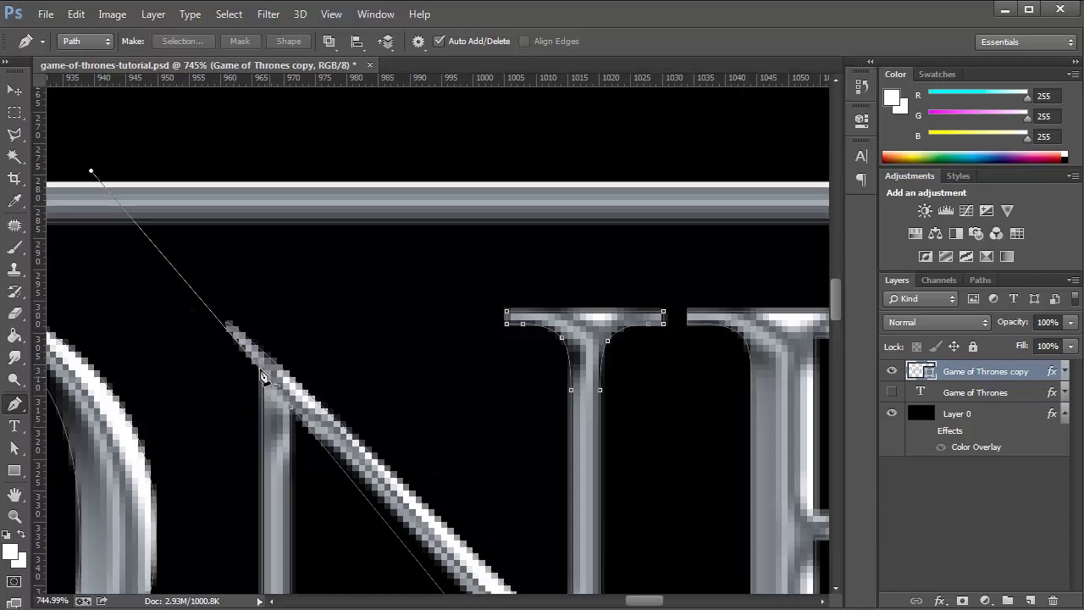
- Convert the N's top anchor to a sharp corner and nudge it up level with the T's top
left_click(14, 404)
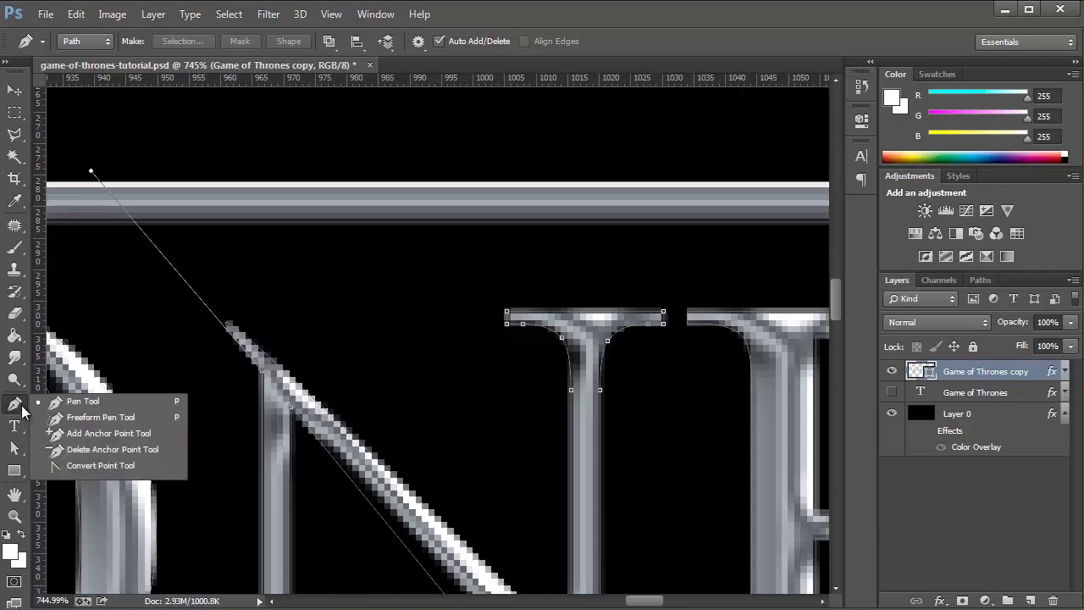
left_click(106, 472)
left_click(261, 370)
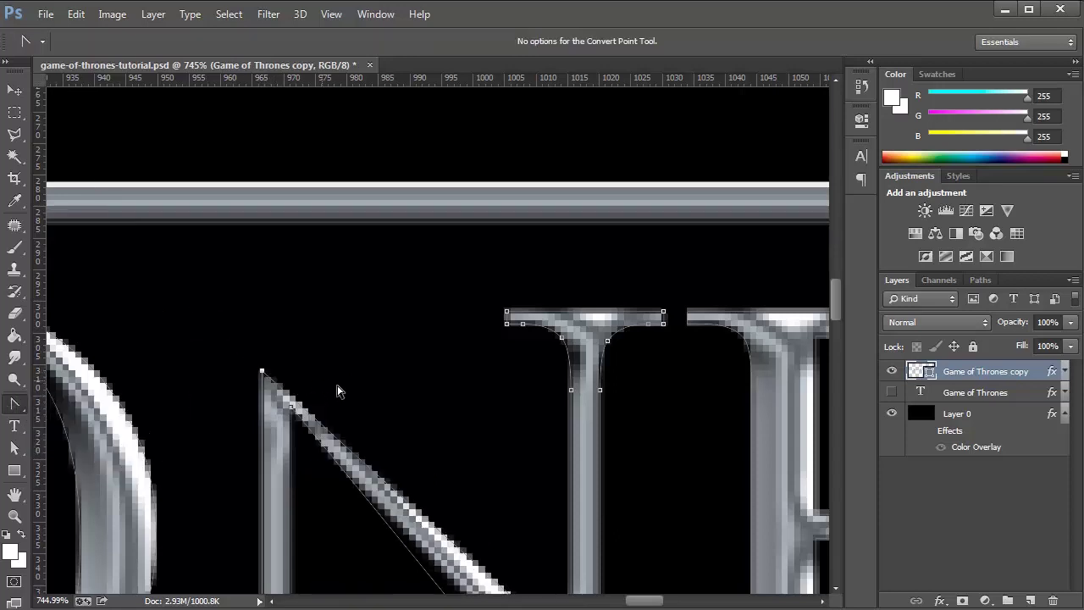
left_click(14, 446)
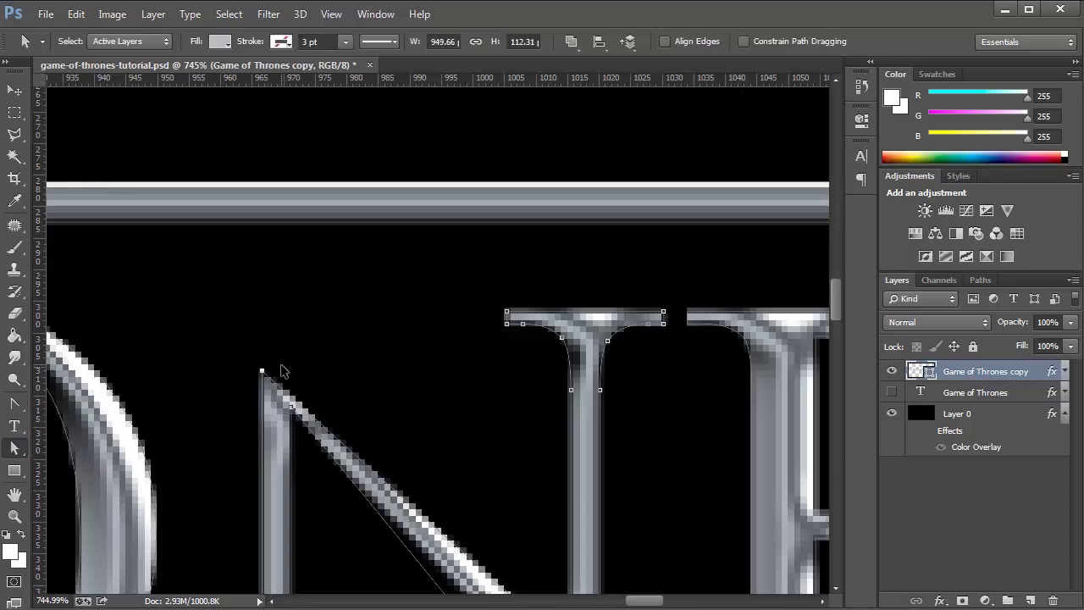
key("ctrl+'")
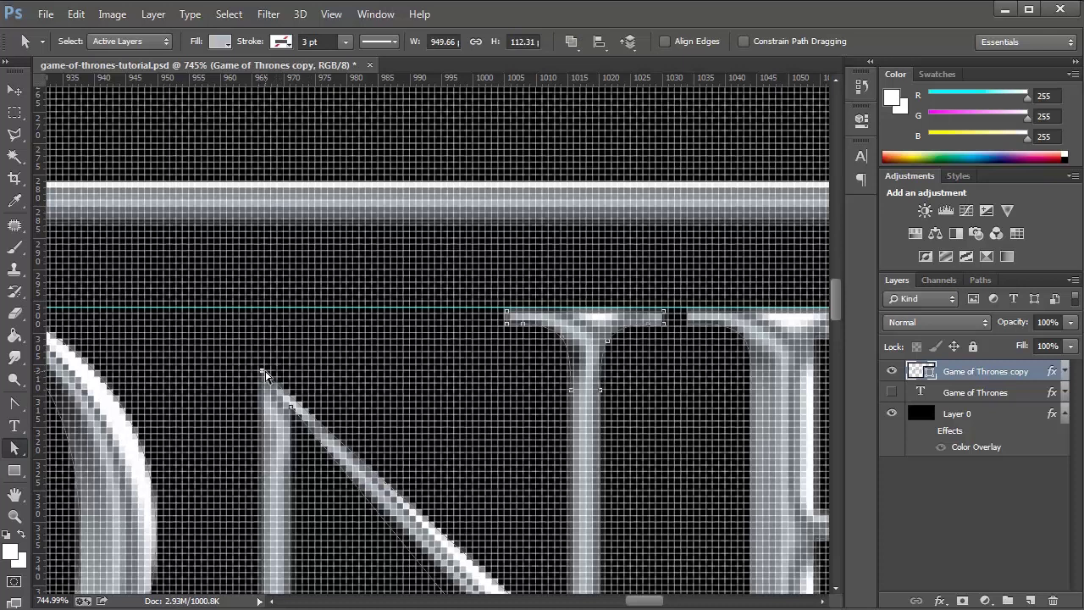
key("Up")
key("Up")
key("Up")
key("Up")
key("Up")
key("Up")
key("Up")
key("Up")
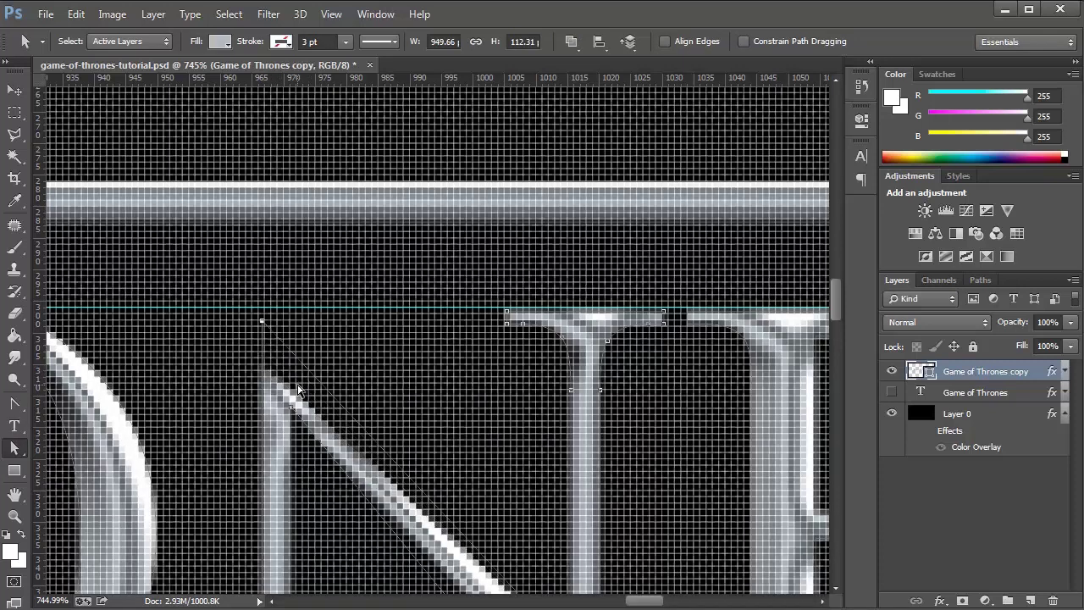
key("Up")
key("Up")
key("Up")
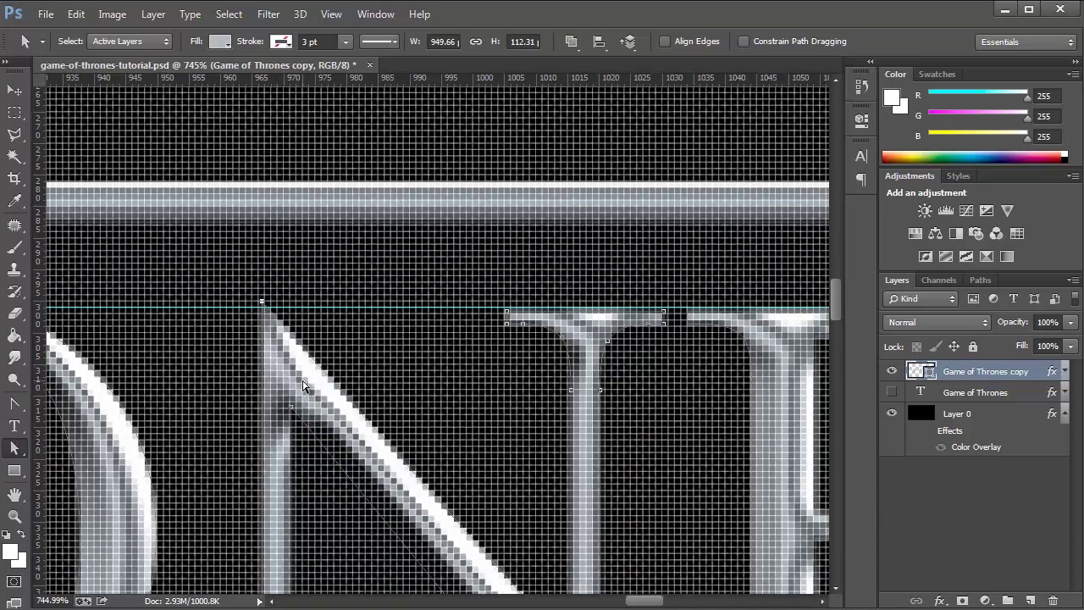
key("ctrl+h")
scroll(305, 383, "down", 5)
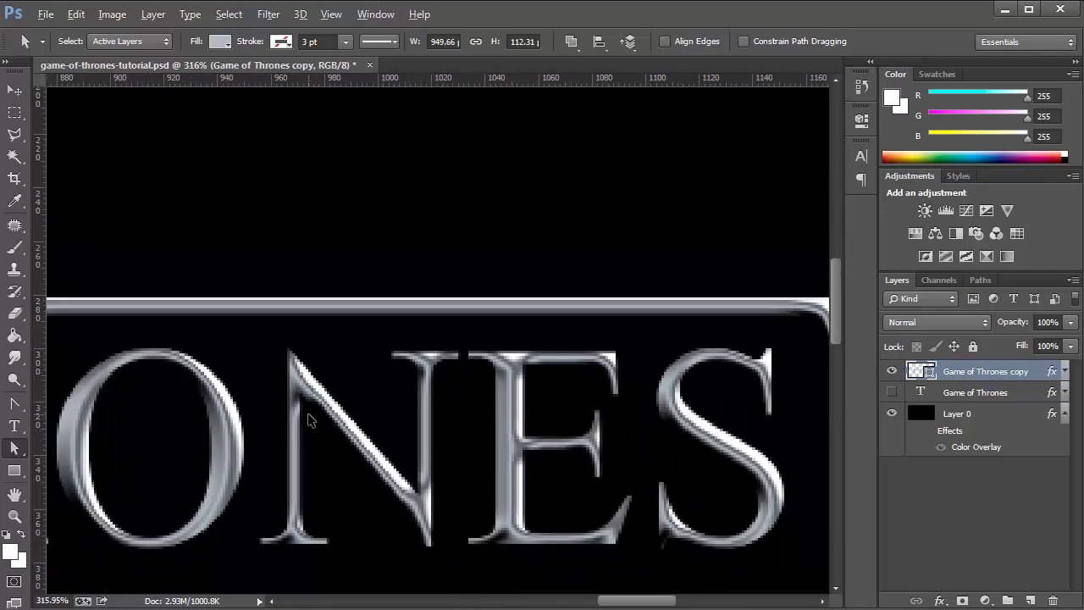
- Deselect the work path and select the lettering's shape path instead
scroll(308, 413, "down", 3)
key("alt")
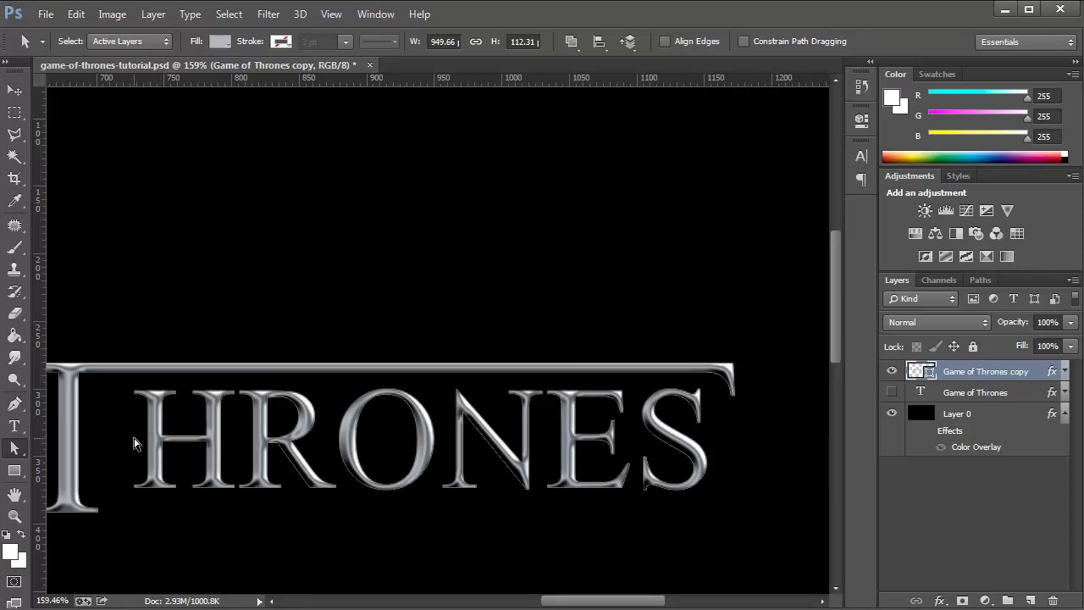
left_click(136, 445)
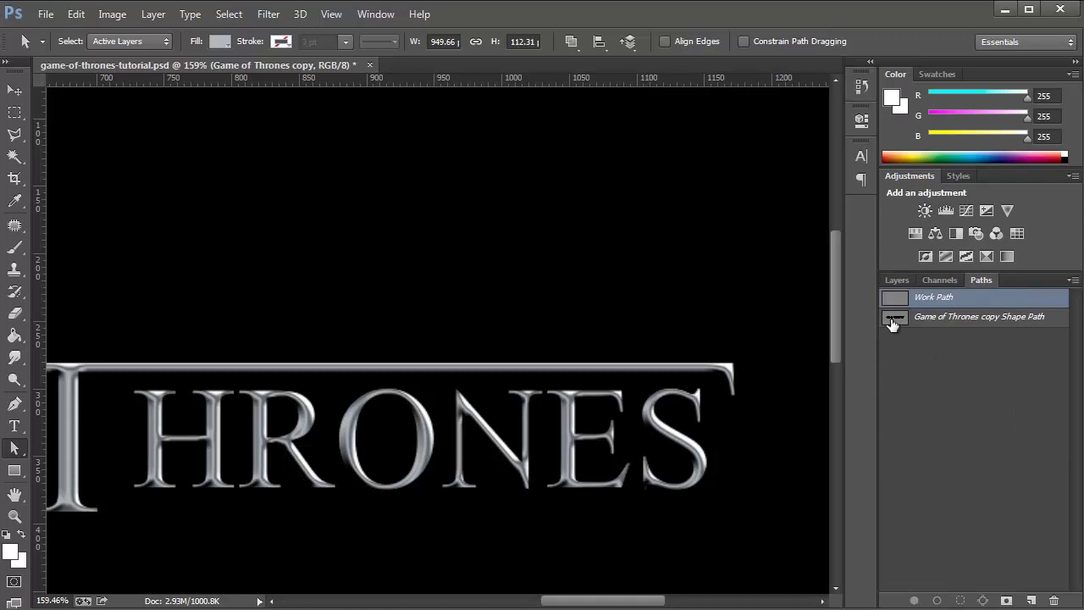
left_click(892, 321)
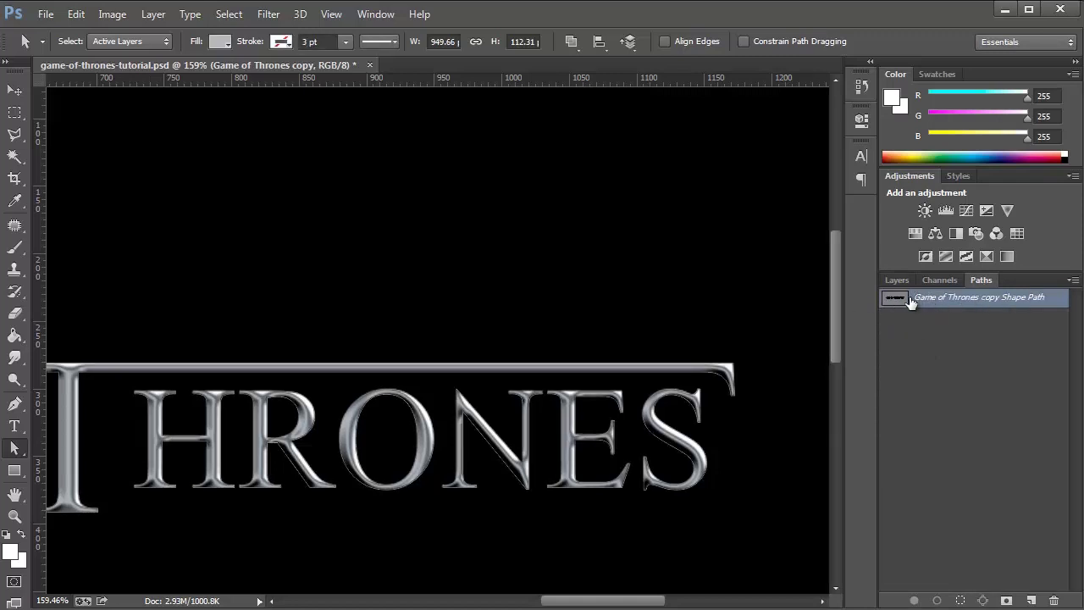
key("F7")
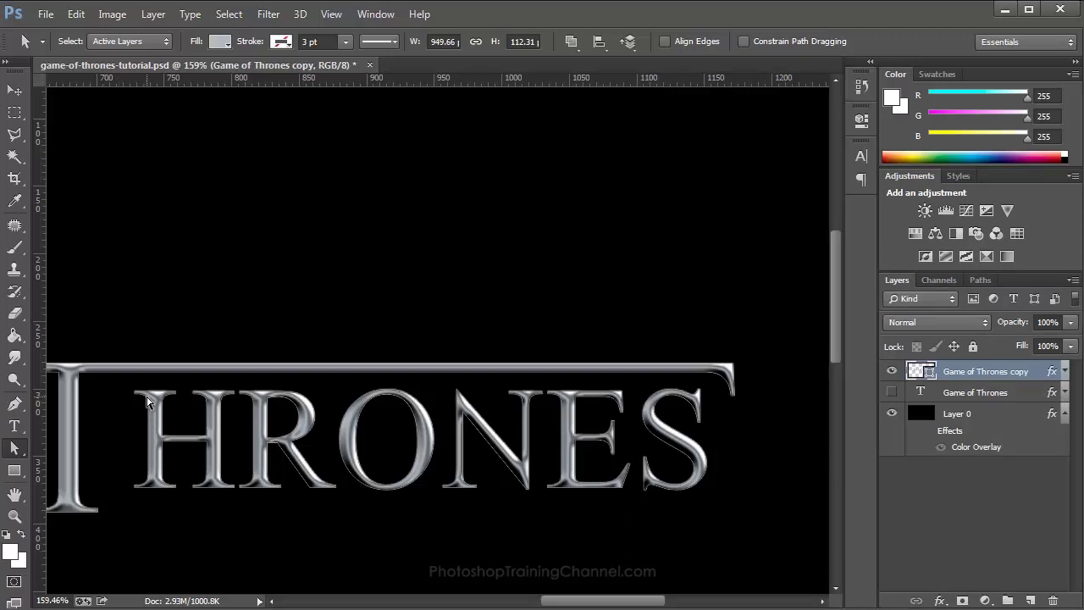
- Select HRONES plus the T bar's right end and nudge them two steps left
left_click(146, 413)
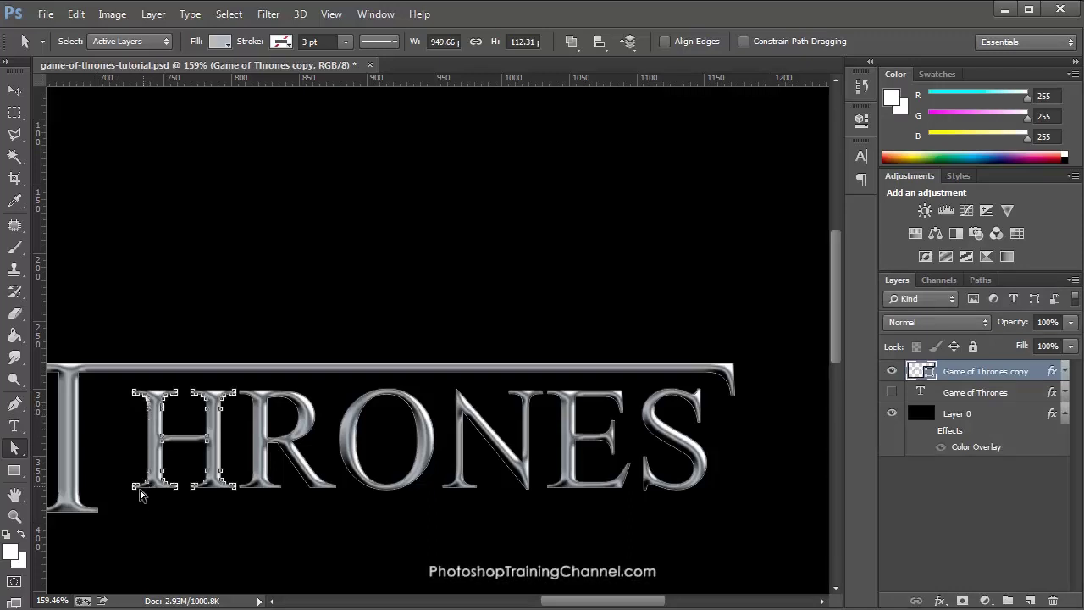
left_click_drag(131, 387, 274, 505)
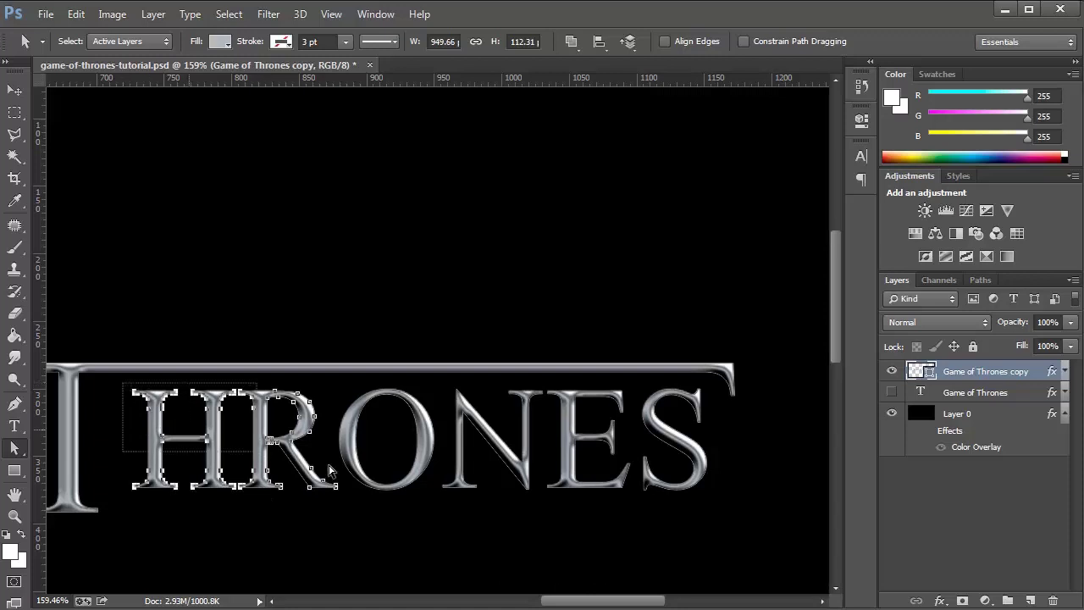
left_click_drag(126, 388, 711, 530)
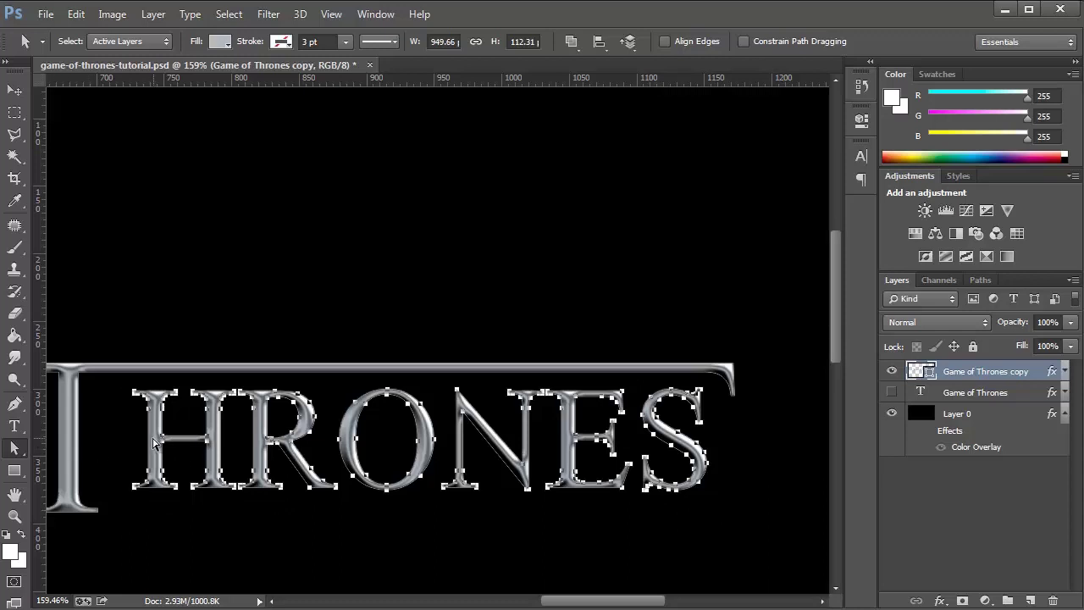
left_click_drag(675, 350, 754, 446)
key("Left")
key("Left")
key("Left")
key("Left")
key("Left")
key("Left")
key("Left")
key("Left")
key("Left")
key("Left")
key("Left")
key("Left")
key("Left")
key("Left")
key("Left")
key("Left")
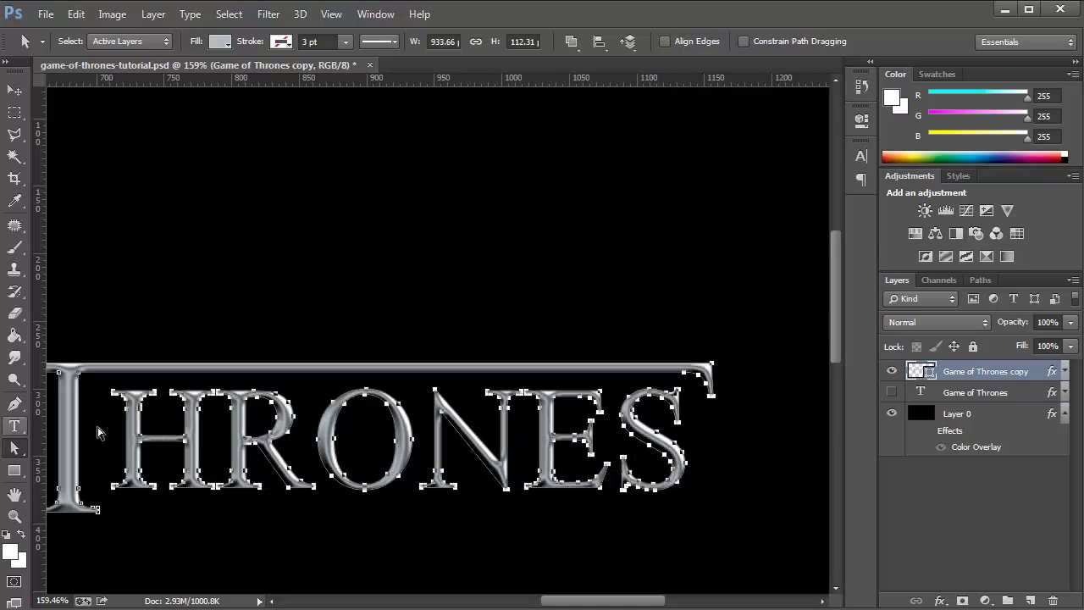
key("Left")
key("Left")
key("Left")
key("Left")
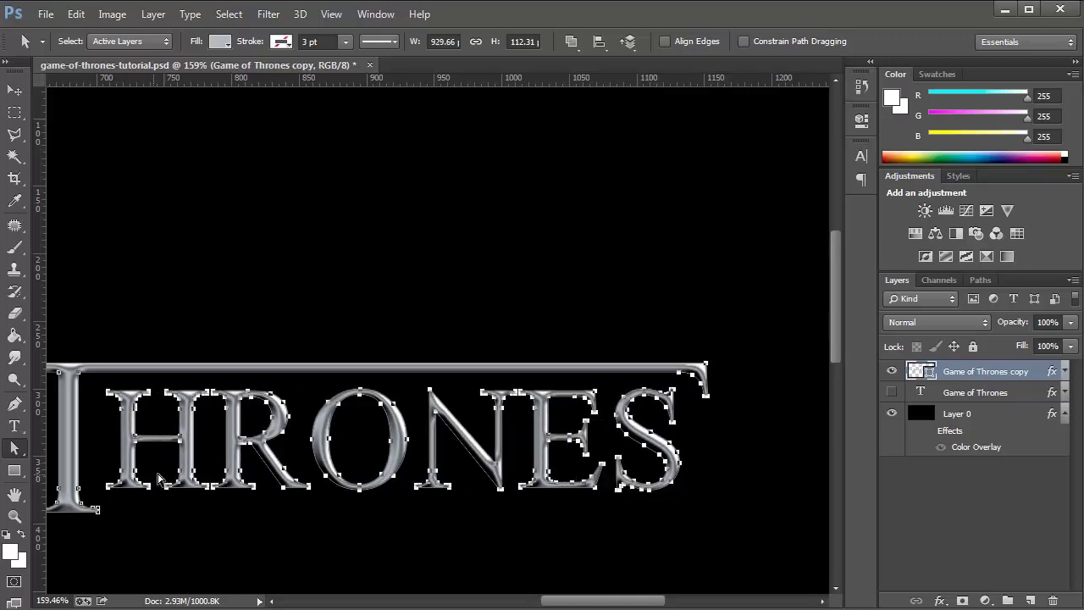
scroll(293, 274, "down", 4)
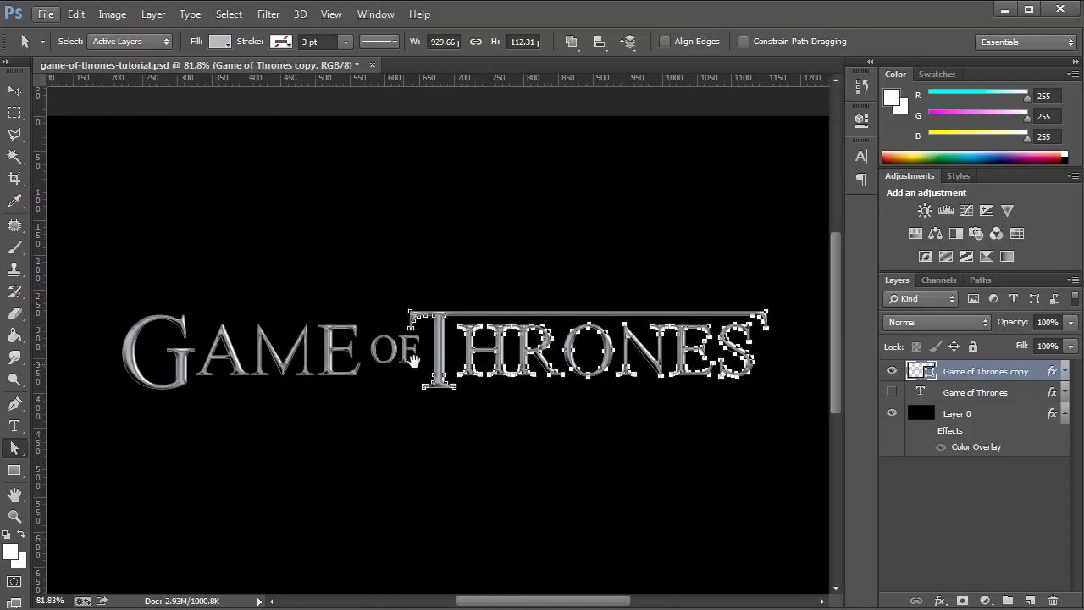
left_click(432, 453)
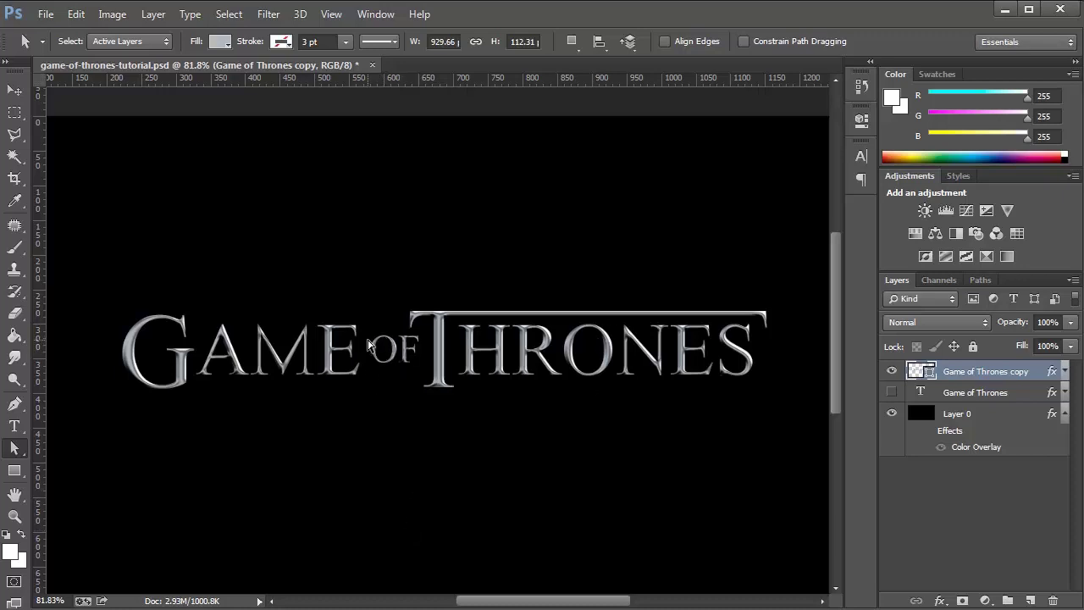
- Draw a thin 2 × 37 px vertical rectangle inside the O of OF
scroll(368, 343, "up", 6)
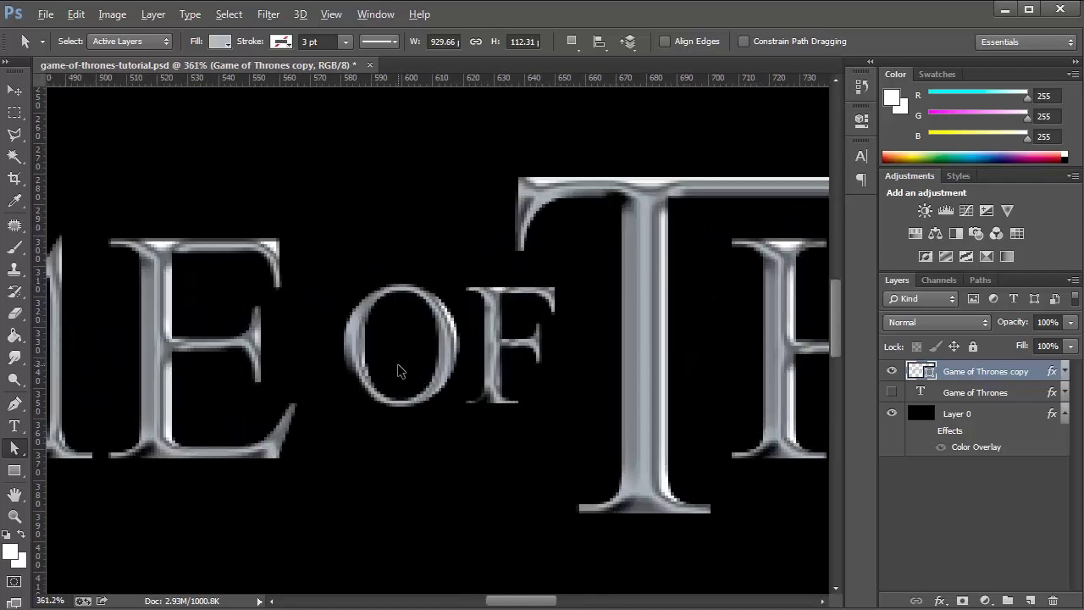
left_click(15, 470)
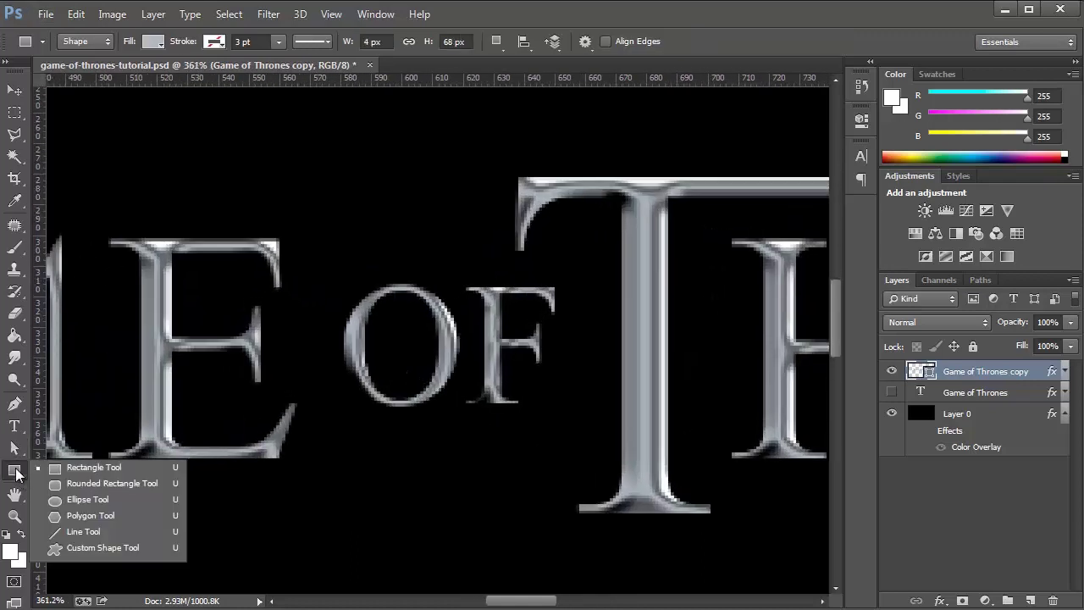
left_click(16, 475)
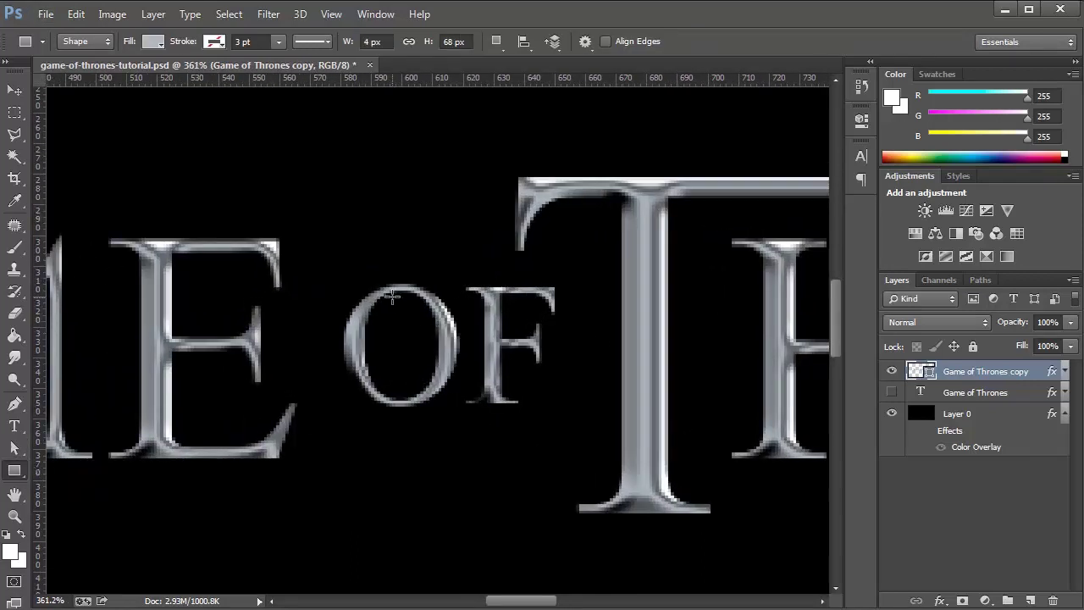
left_click_drag(392, 295, 382, 399)
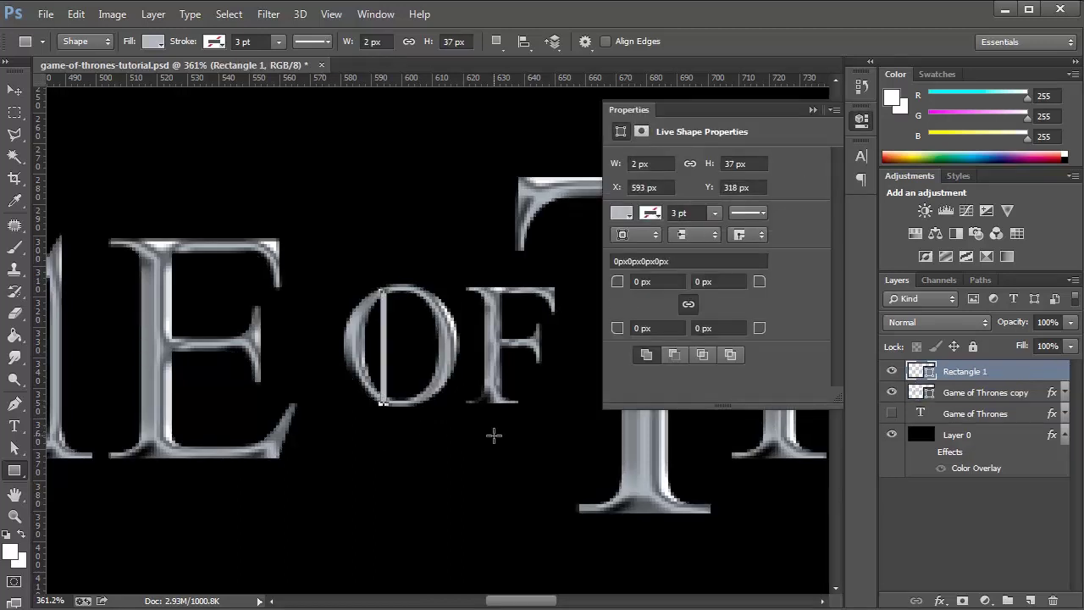
- Duplicate the bar twice and space the three bars evenly inside the O of OF
left_click(812, 110)
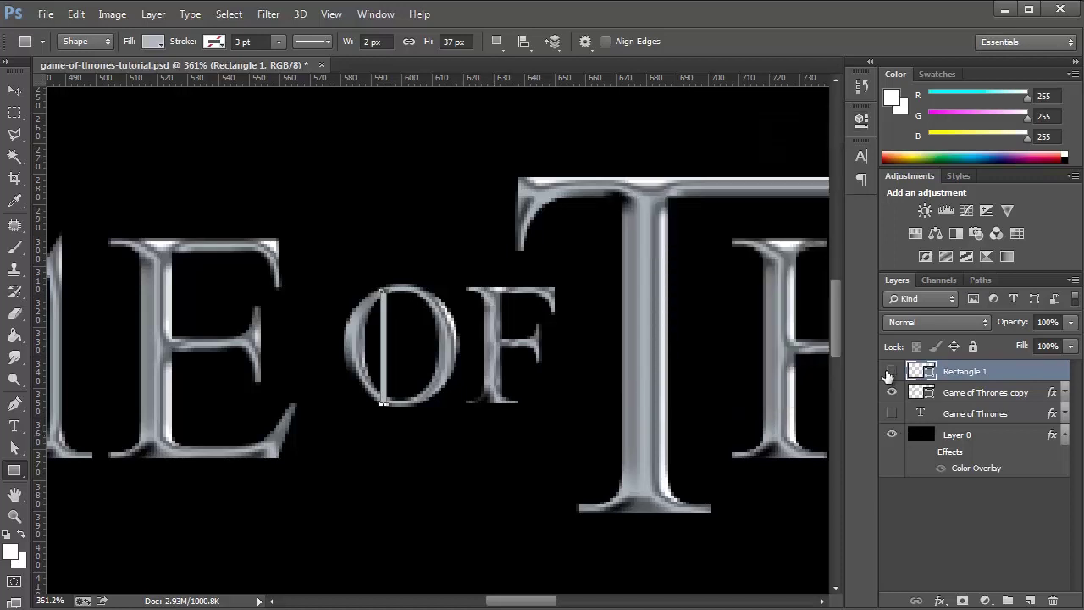
left_click(891, 371)
left_click(891, 371)
left_click(14, 94)
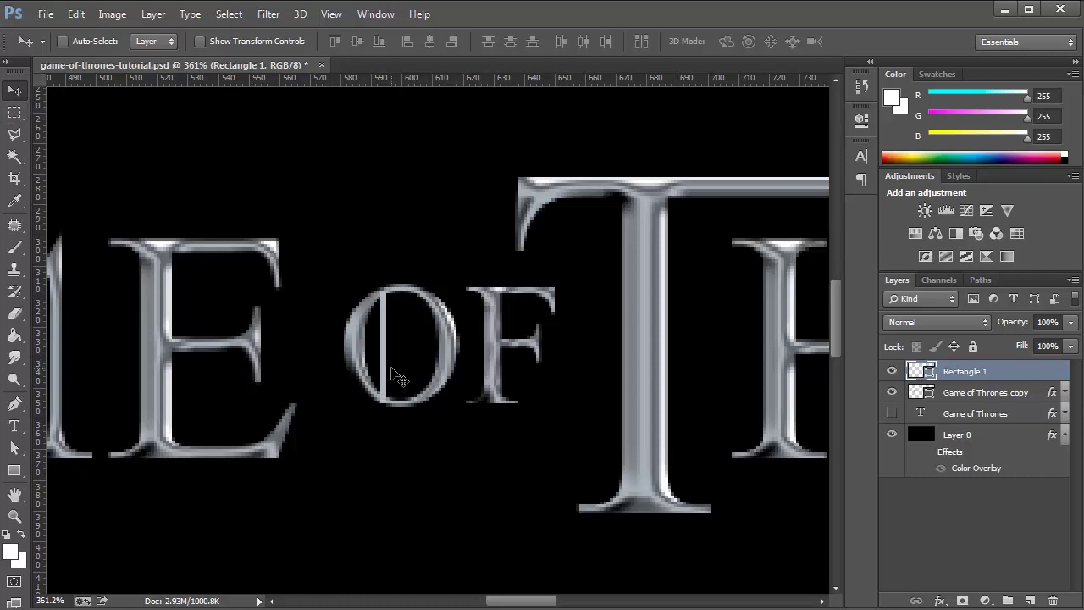
key("ctrl+j")
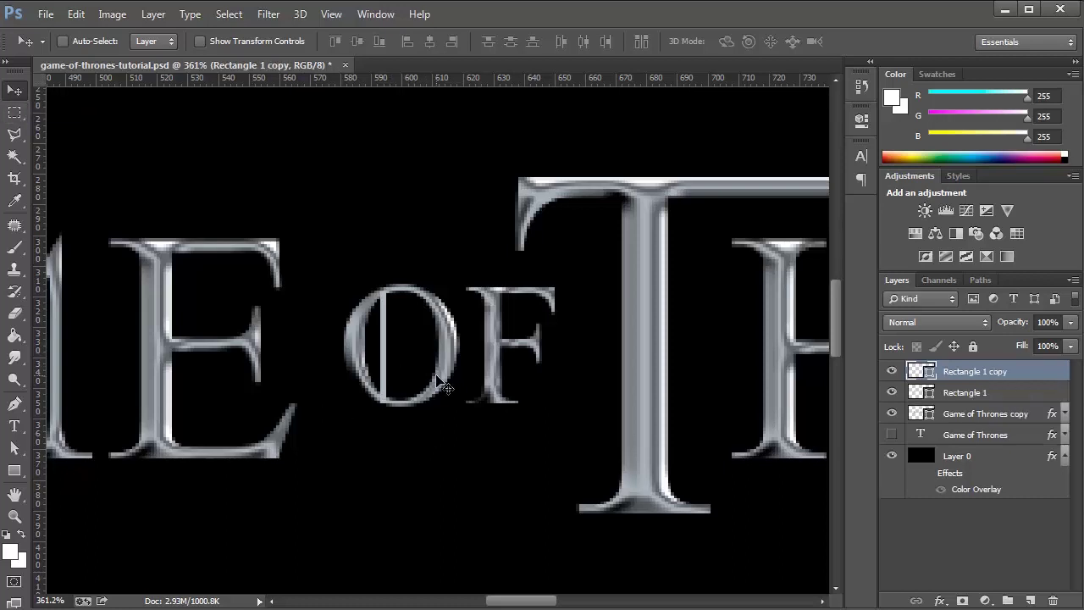
key("Right")
key("Right")
key("Right")
key("Right")
key("Right")
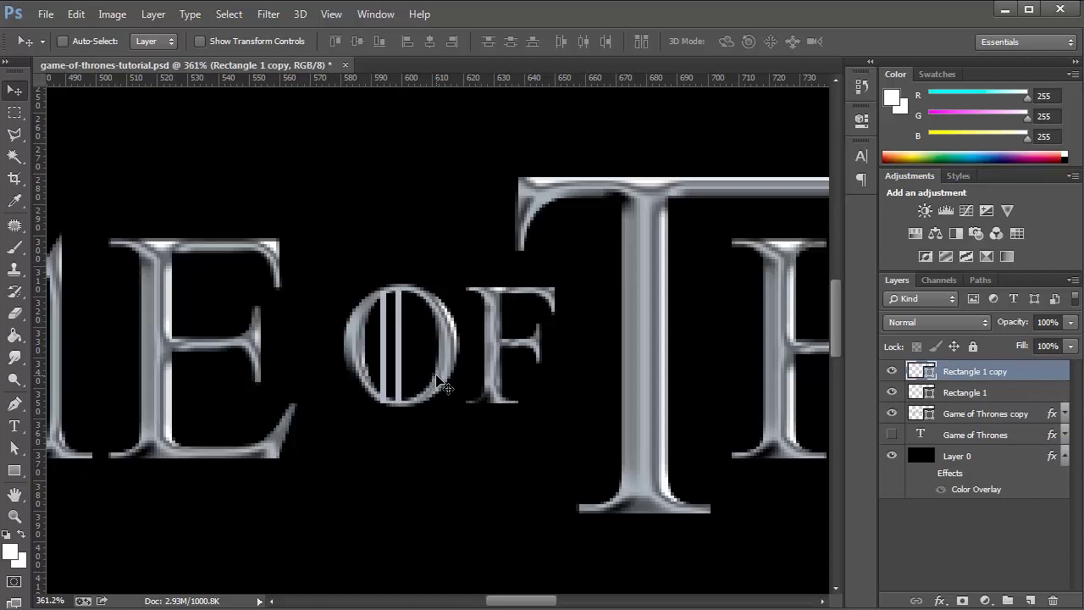
key("Right")
key("Left")
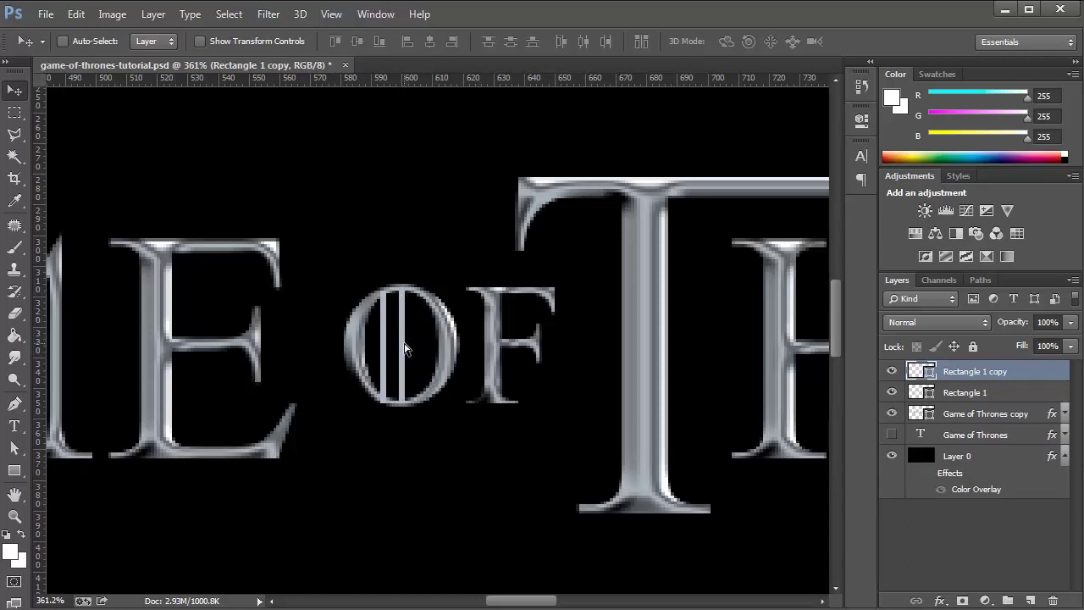
key("ctrl+j")
key("Right")
key("Right")
key("Right")
key("Right")
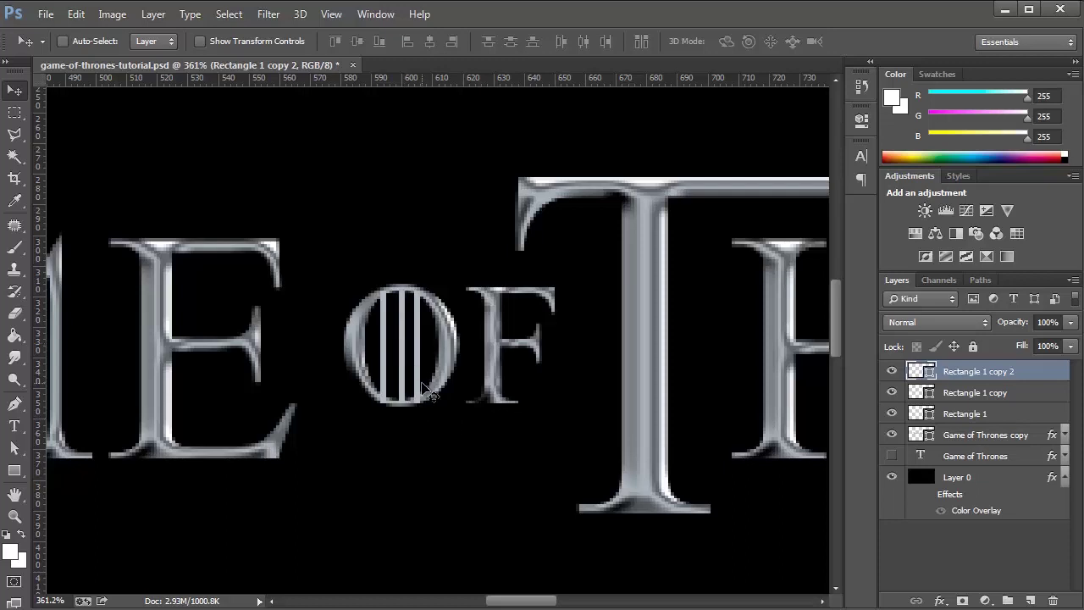
left_click(983, 415)
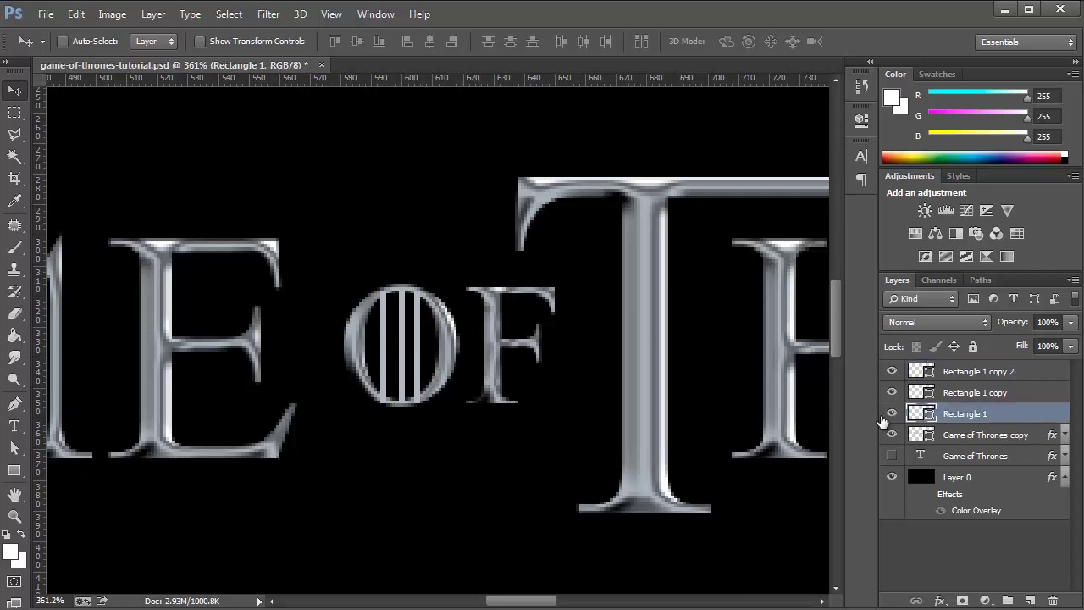
key("Right")
key("Right")
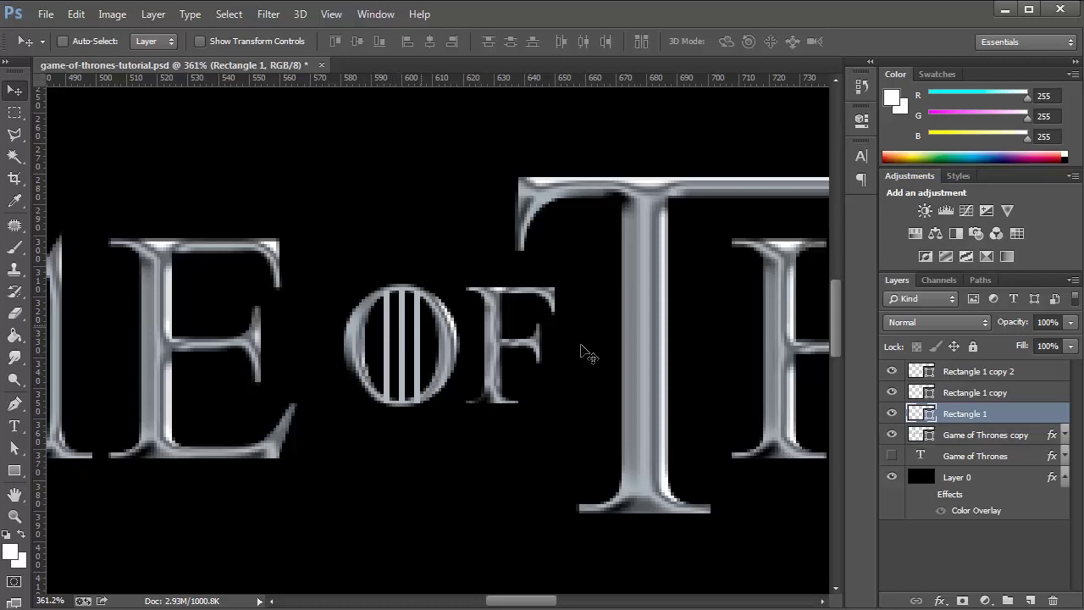
left_click_drag(891, 415, 891, 371)
- Move Game of Thrones copy above the three bars and merge all four layers
left_click(1005, 437)
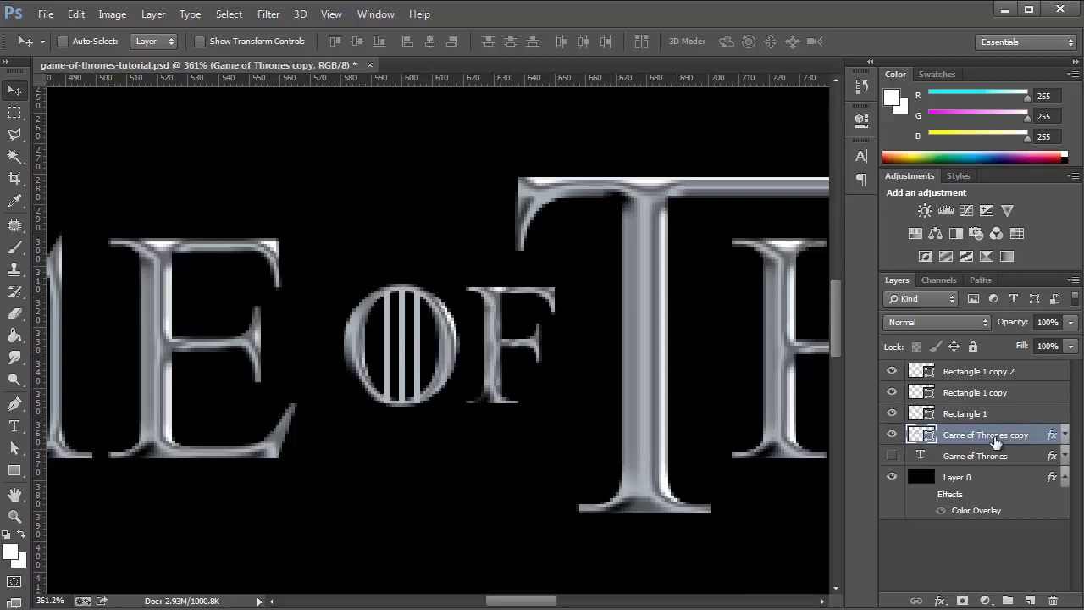
left_click(891, 435, "alt")
left_click(891, 435, "alt")
left_click_drag(920, 436, 912, 373)
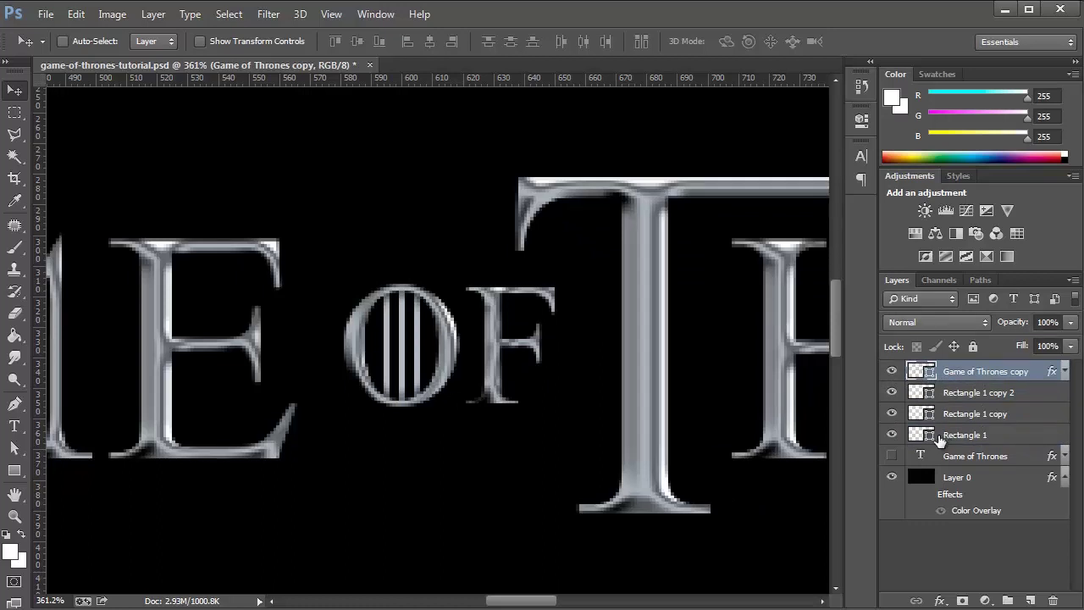
left_click(920, 435, "shift")
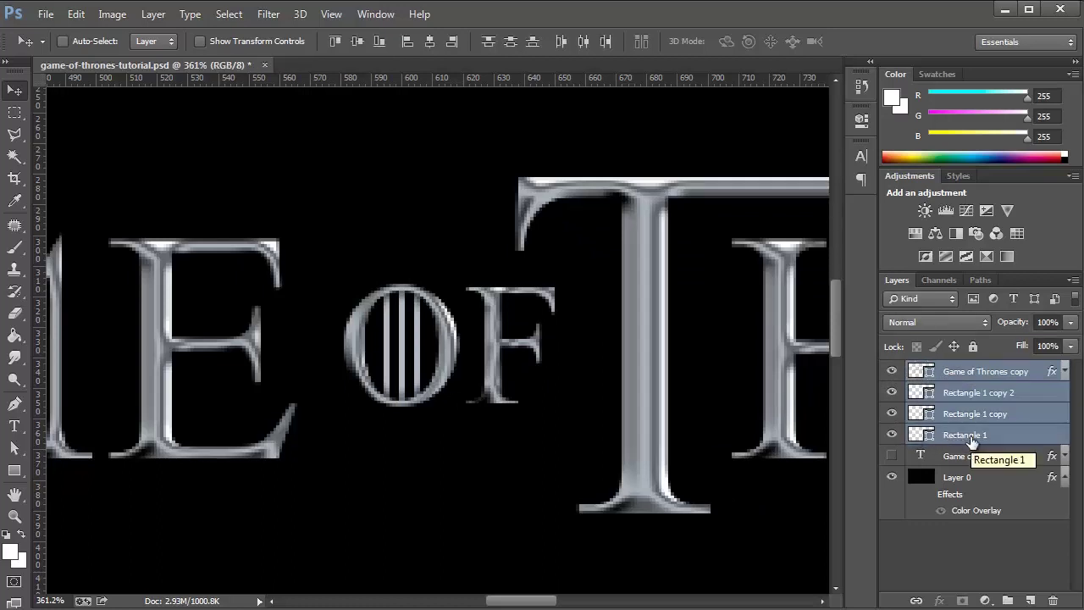
key("ctrl+e")
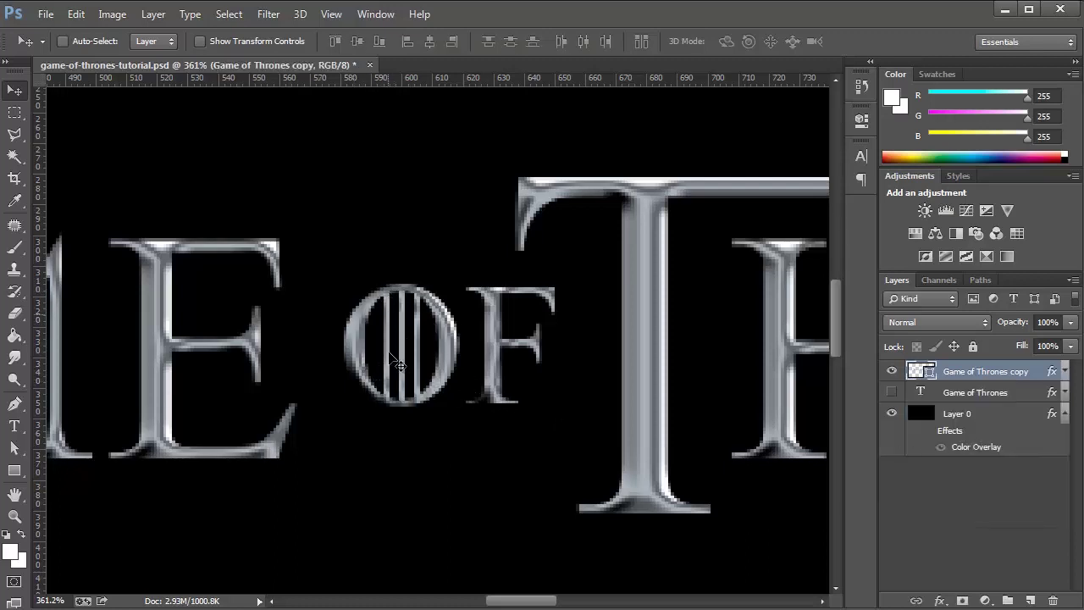
left_click(1064, 371)
left_click(929, 389)
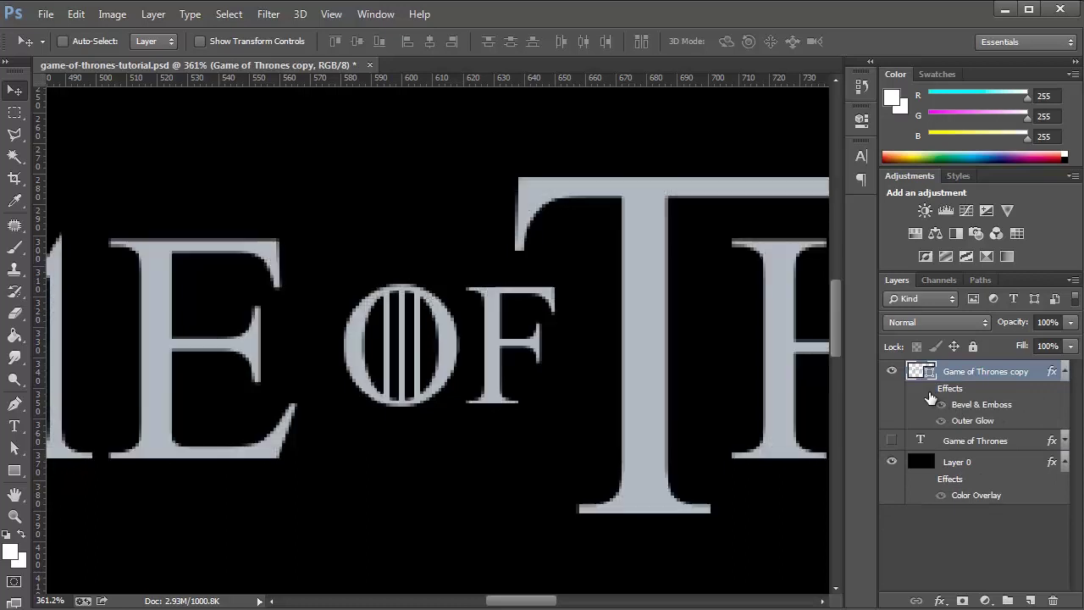
left_click(930, 392)
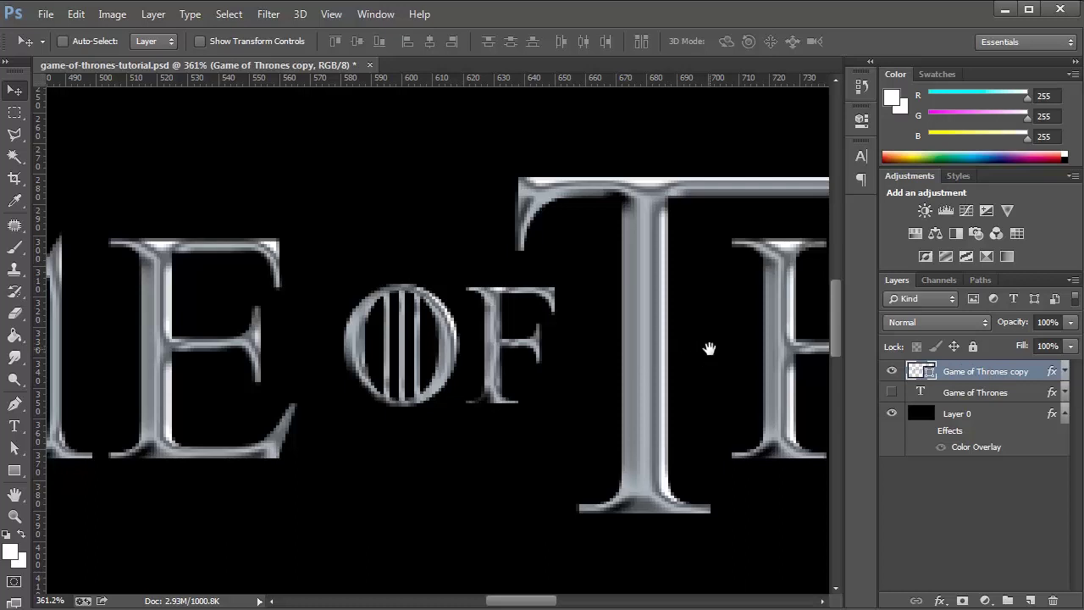
left_click_drag(709, 348, 212, 331)
left_click_drag(711, 335, 431, 336)
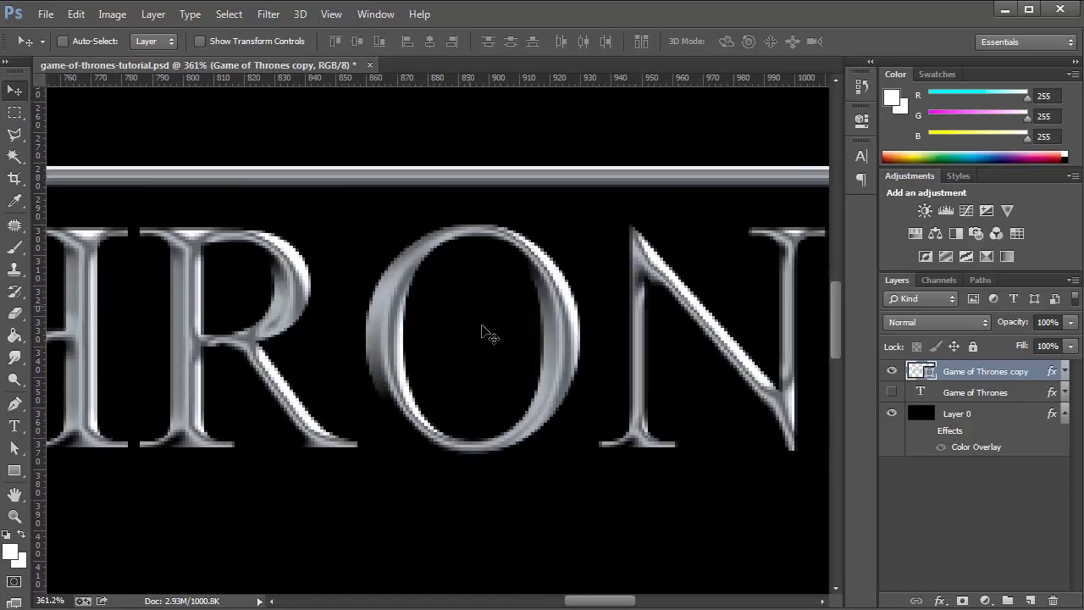
- Draw a thin vertical bar in the O of THRONES and place two copies to its right
left_click(14, 470)
mouse_move(443, 135)
left_mouse_down()
mouse_move(430, 395)
mouse_move(426, 369)
mouse_move(433, 435)
left_mouse_up()
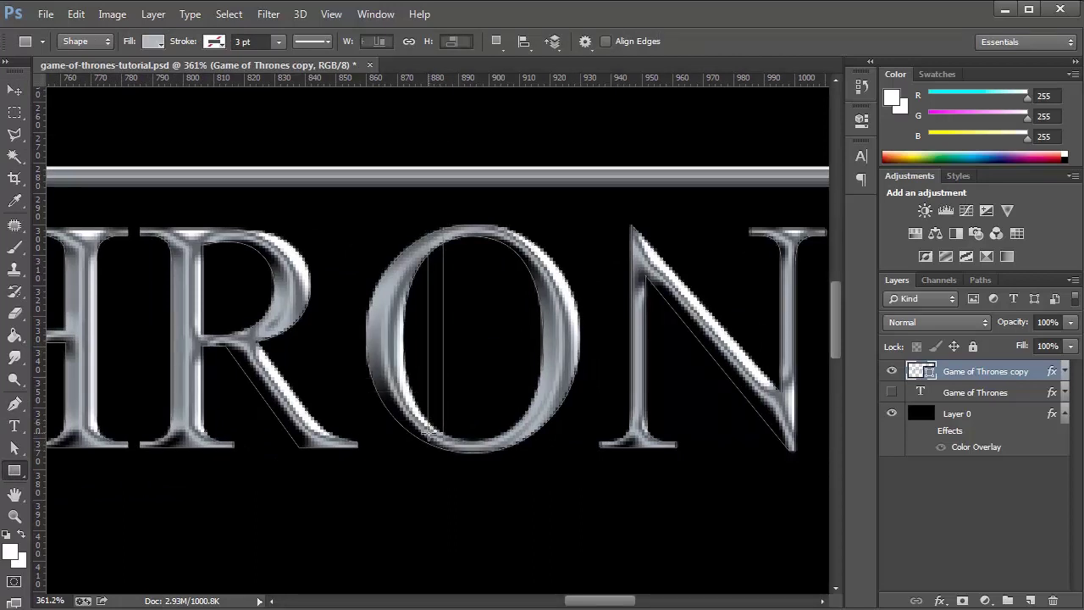
left_click(812, 110)
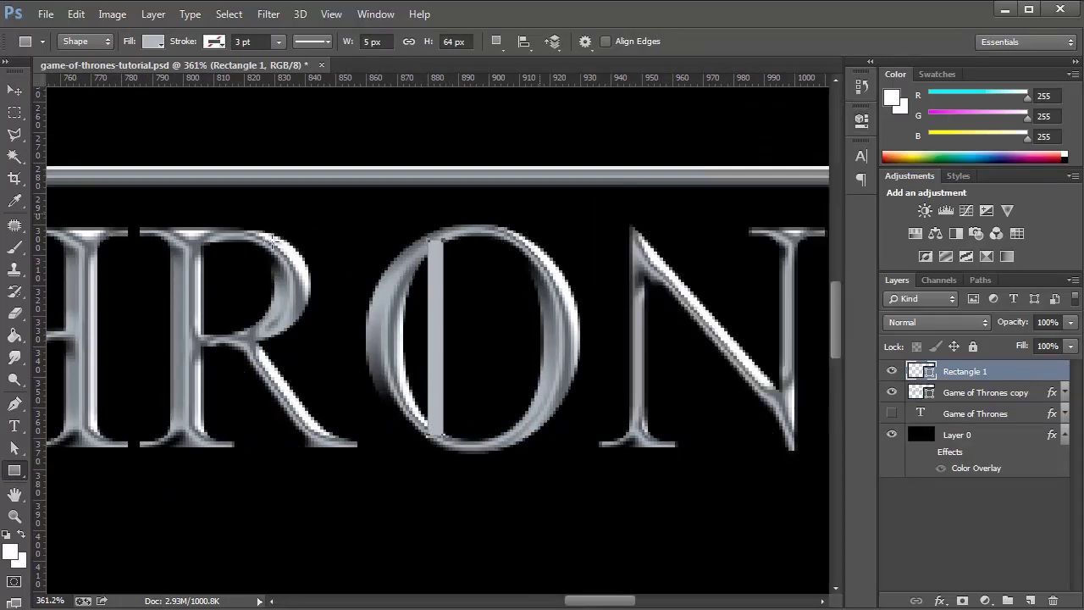
left_click(13, 94)
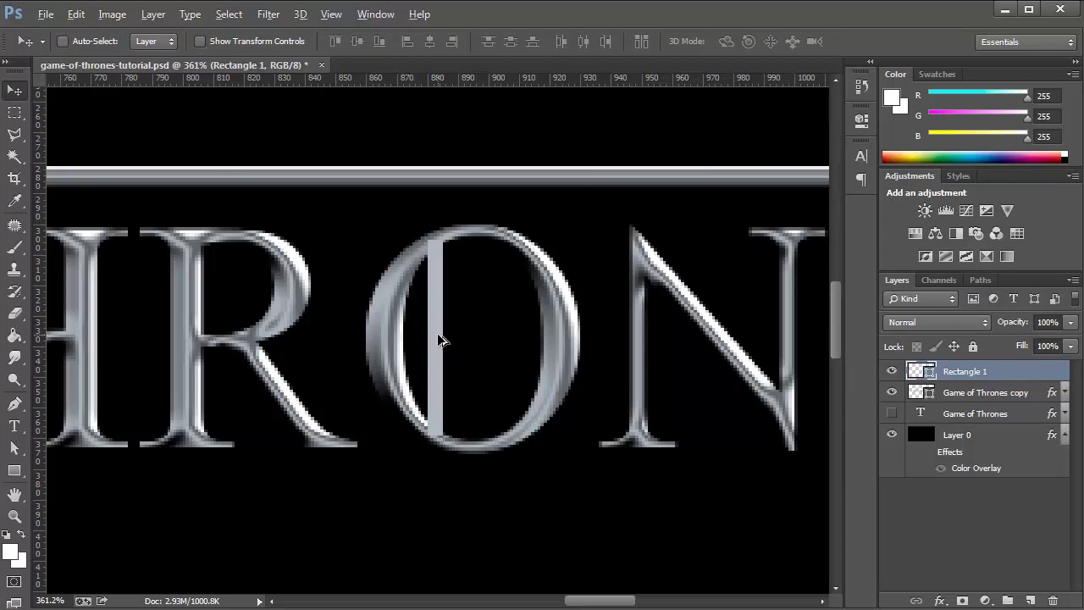
left_click_drag(439, 339, 476, 340)
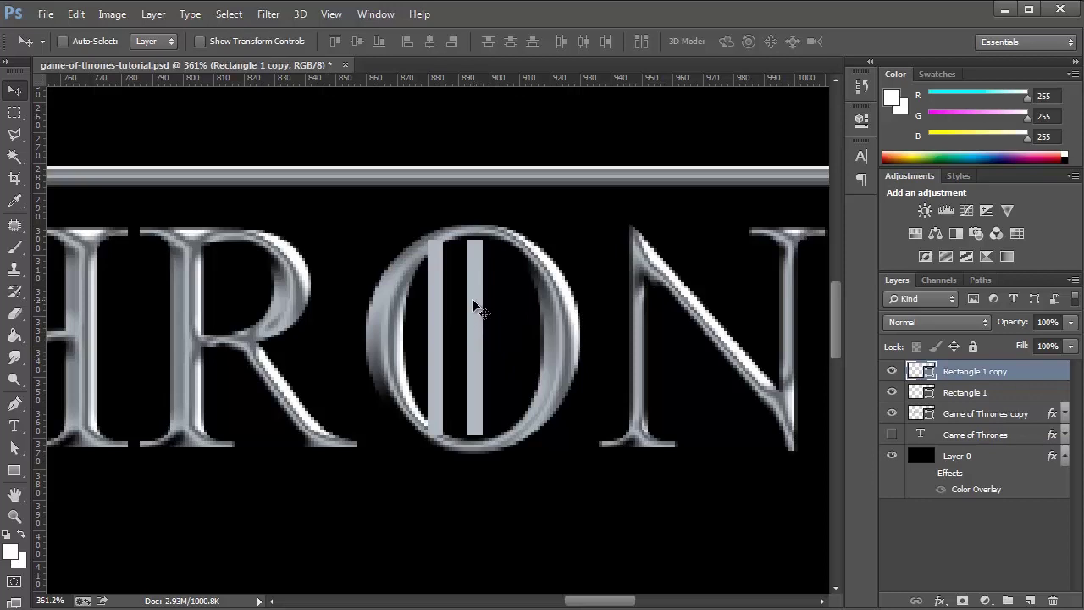
left_click_drag(473, 319, 507, 320)
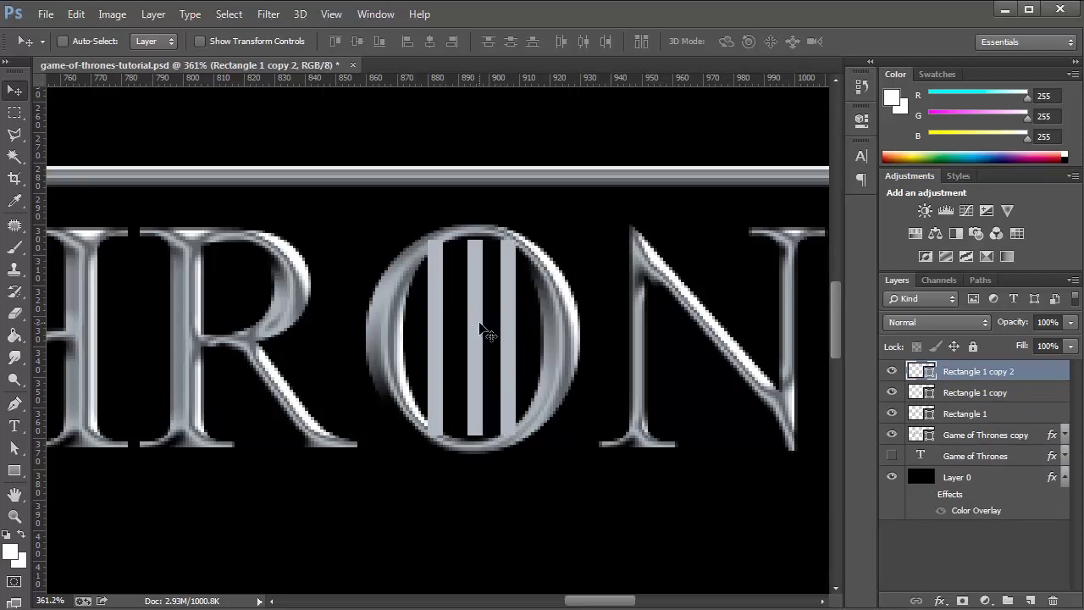
- Nudge the middle bar one pixel left and stretch it taller at top and bottom
left_click(1001, 393)
key("Left")
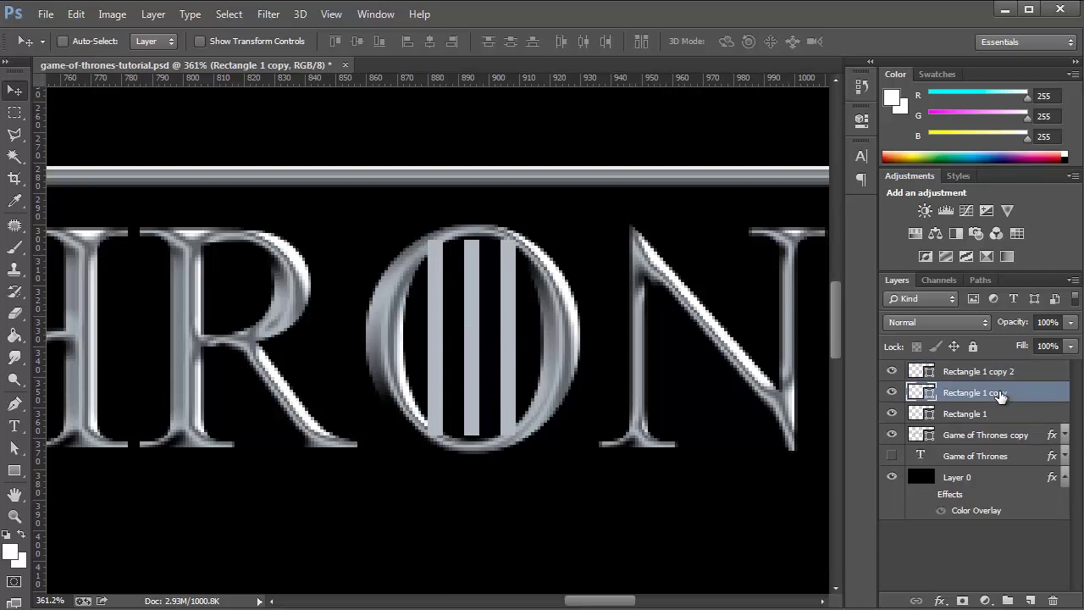
key("ctrl+t")
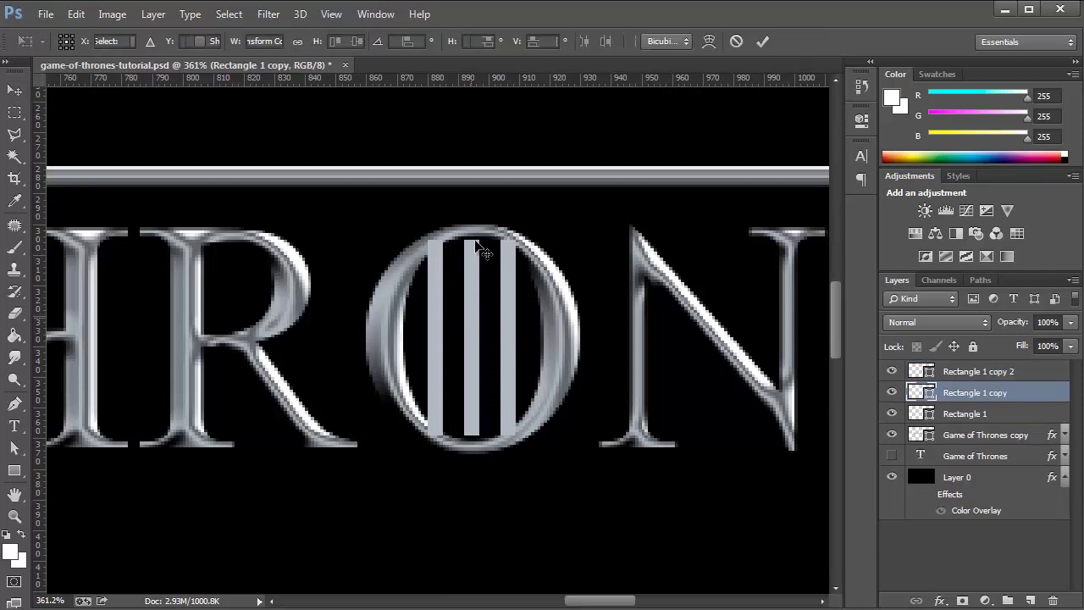
left_click_drag(472, 229, 471, 218)
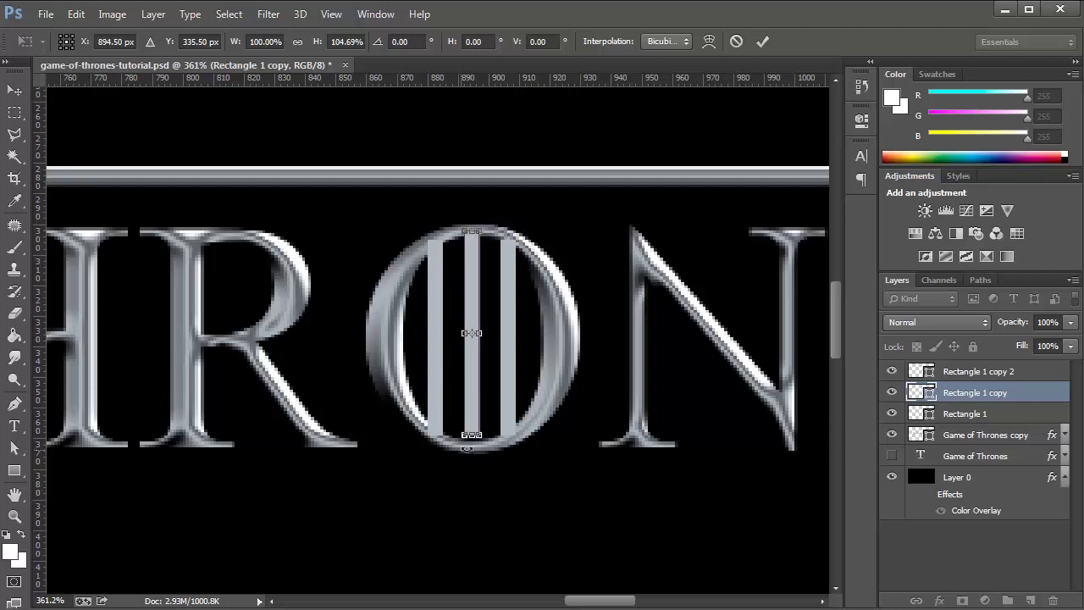
left_click_drag(472, 435, 472, 444)
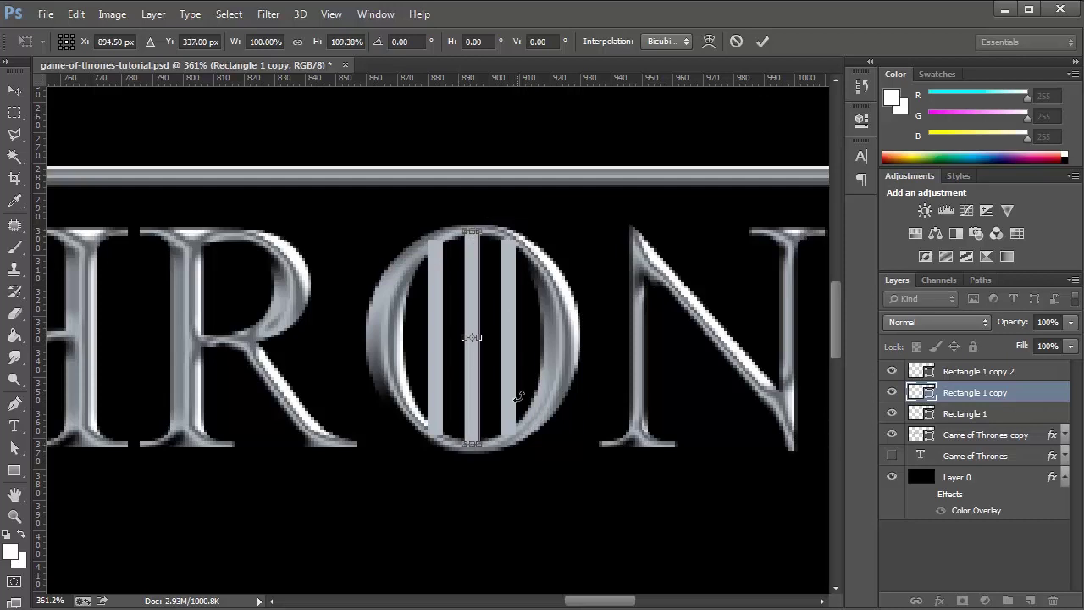
key("Return")
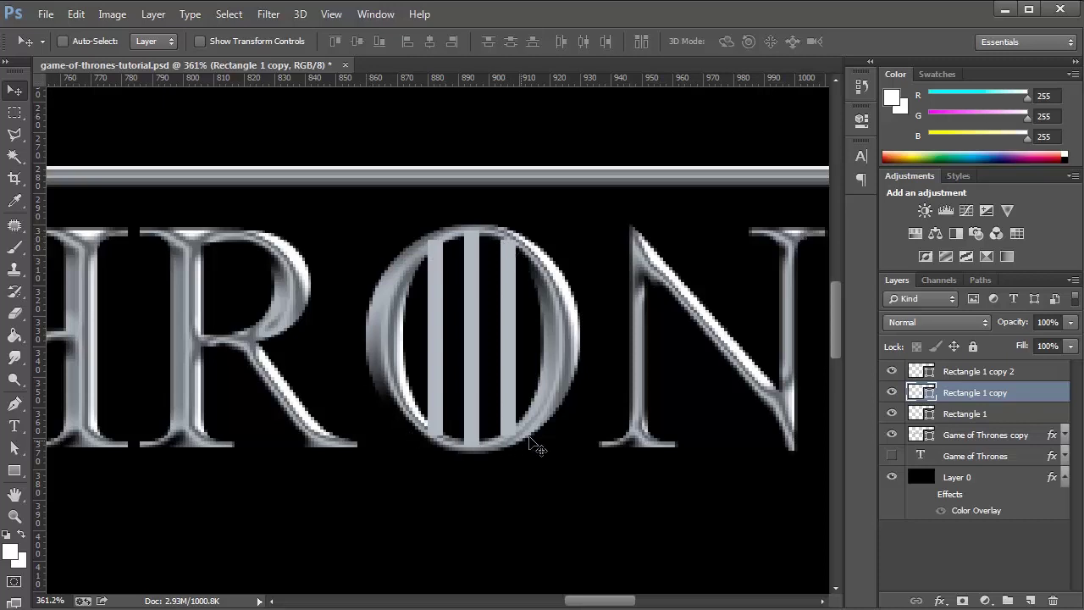
- Move Game of Thrones copy above the bars and merge the bars into it
scroll(932, 470, "up", 1)
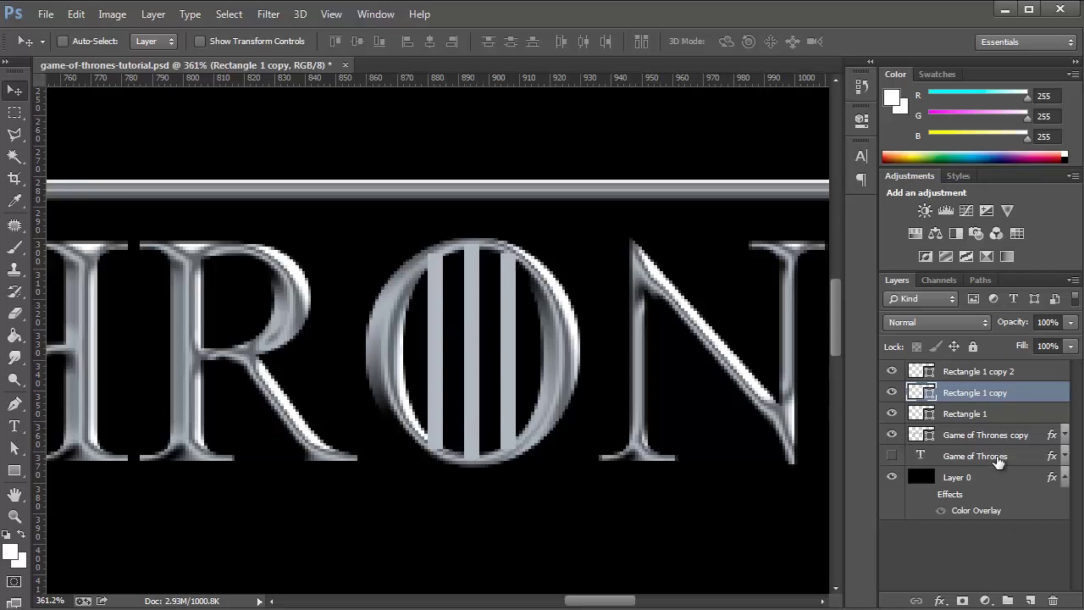
left_click(987, 436)
left_click_drag(999, 442, 921, 373)
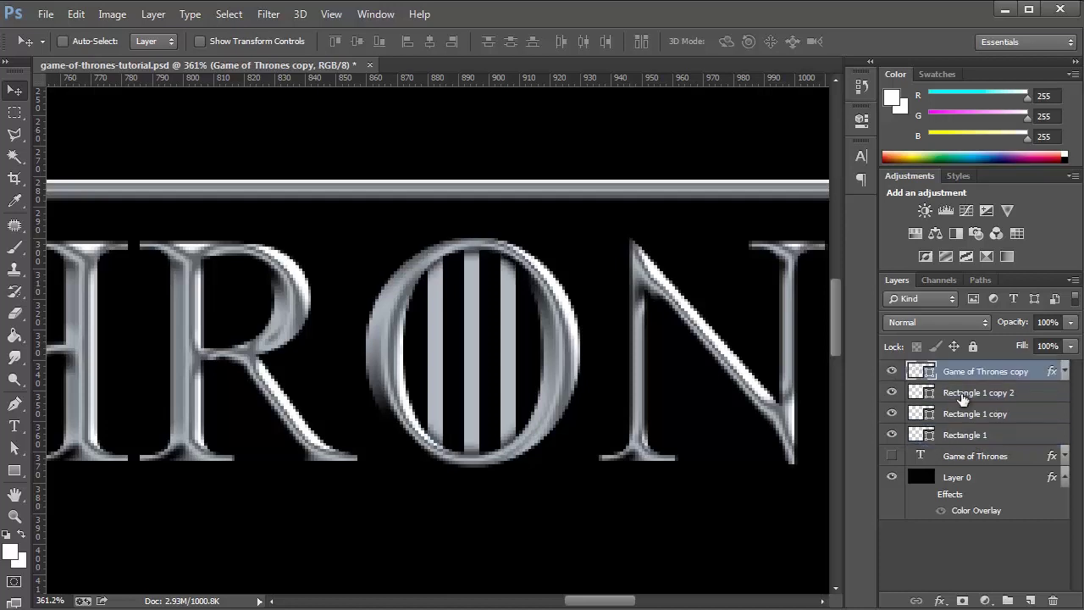
left_click(959, 437, "shift")
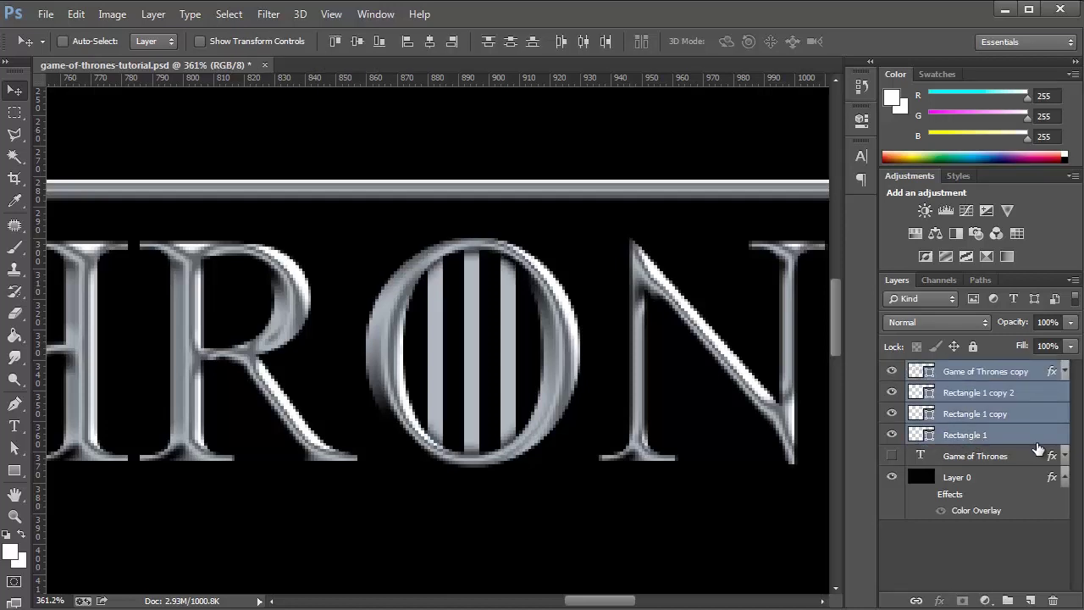
key("ctrl+e")
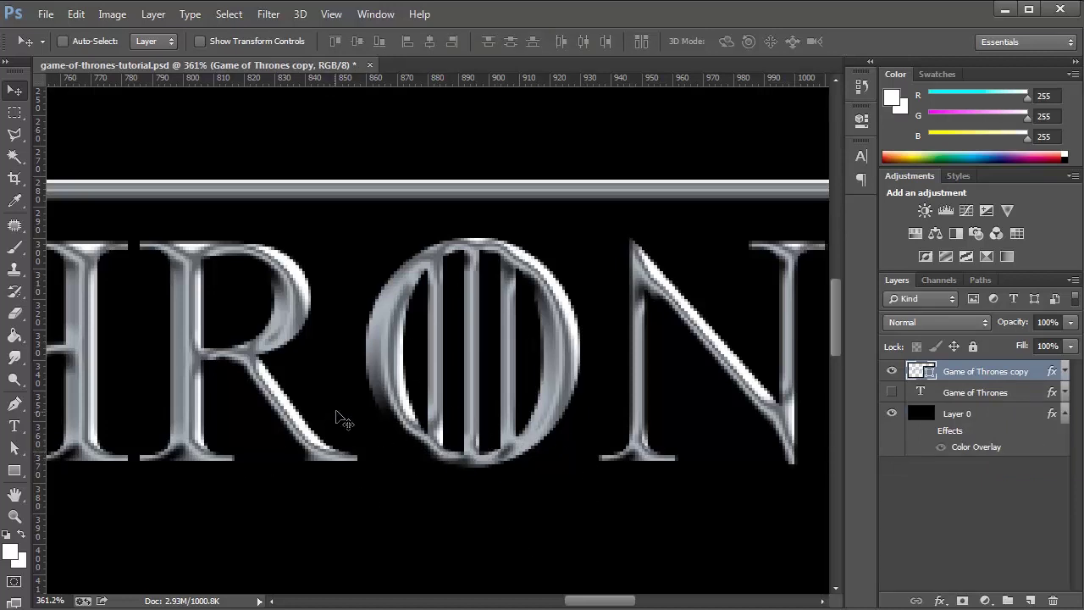
- Realign the O's bars, nudging the left bar right and the right bar left
scroll(336, 417, "down", 6)
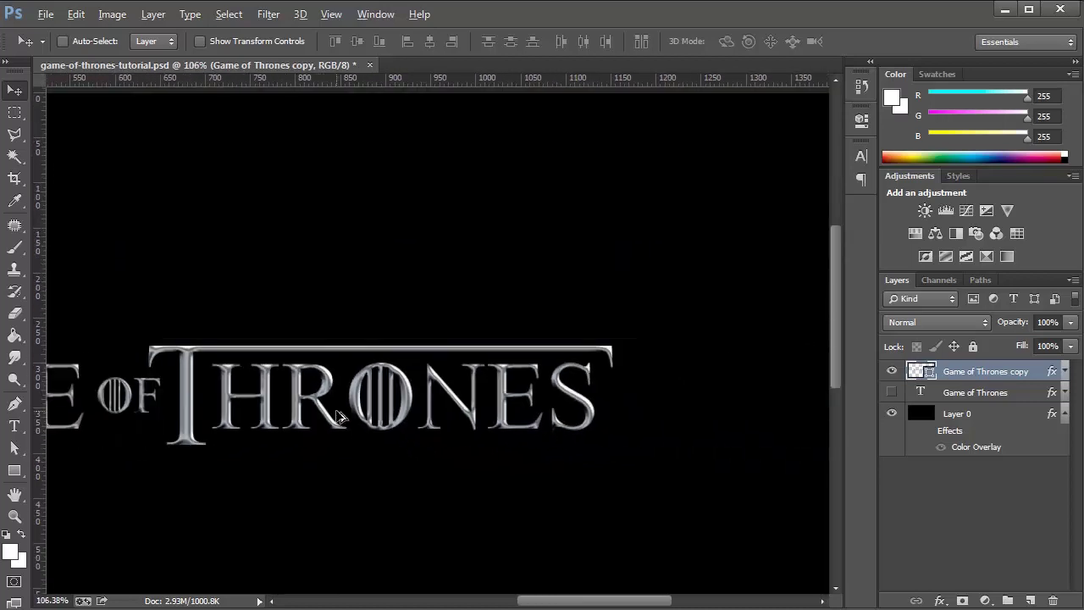
scroll(336, 417, "up", 5)
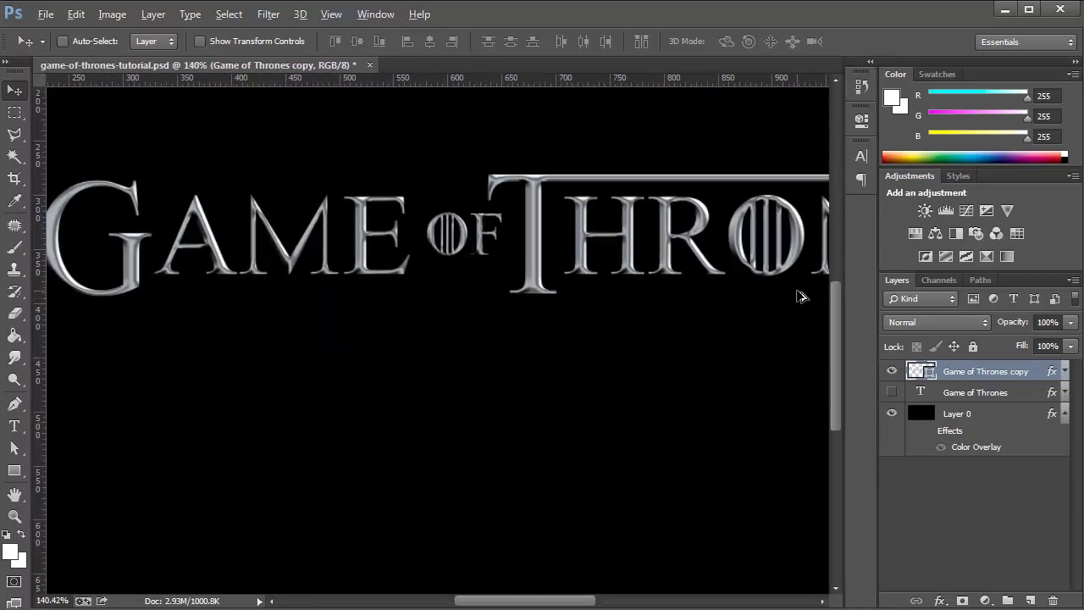
scroll(784, 292, "up", 5)
scroll(780, 286, "down", 1)
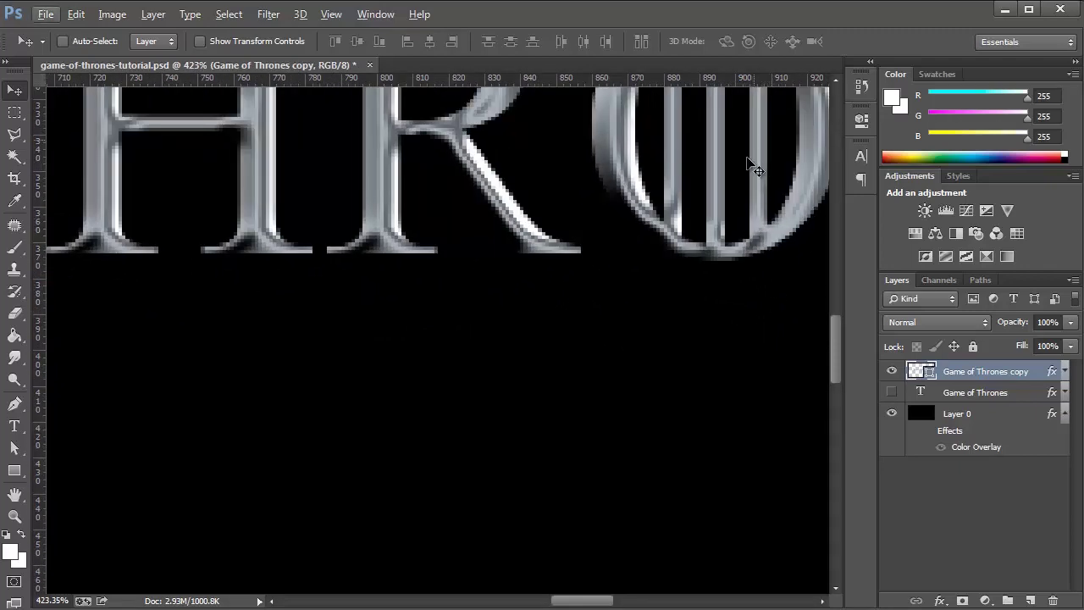
left_click_drag(740, 177, 501, 388)
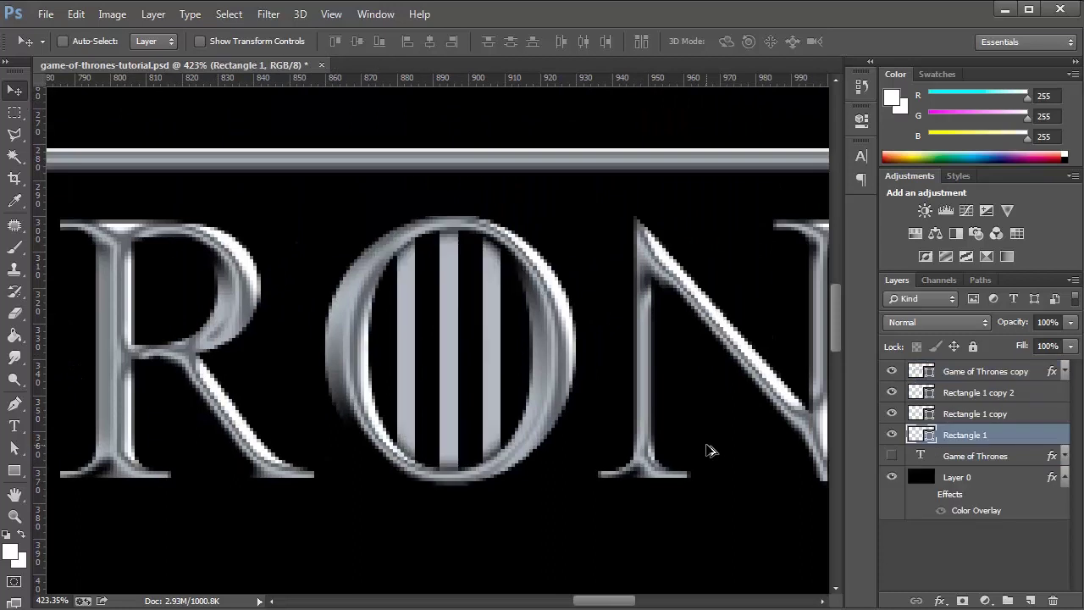
left_click(891, 436)
left_click(891, 437)
key("Right")
key("Right")
key("Right")
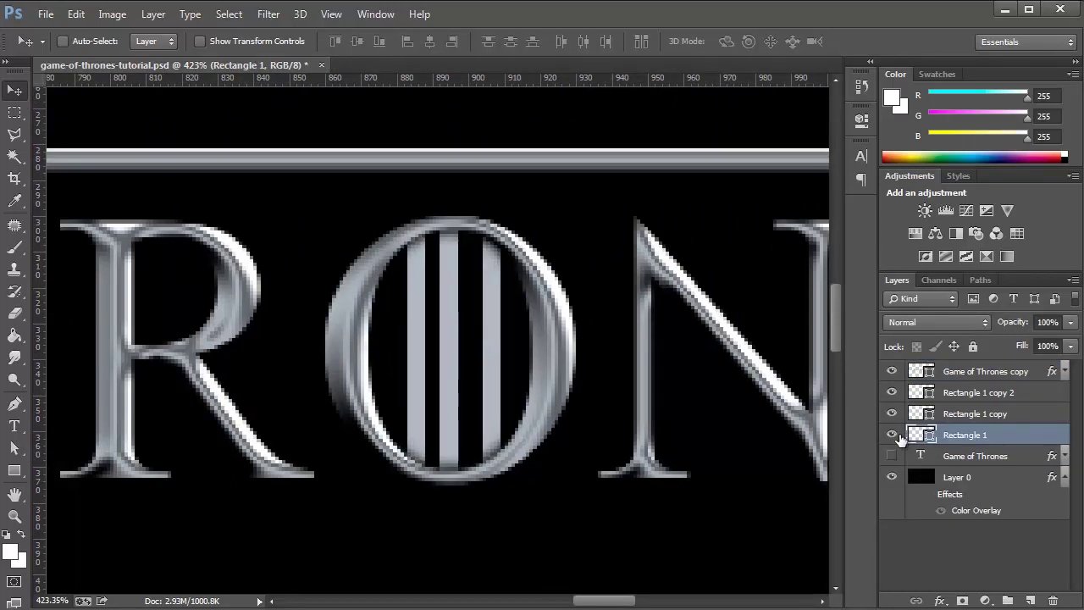
left_click(947, 414)
left_click(960, 398)
key("Left")
key("Left")
key("Left")
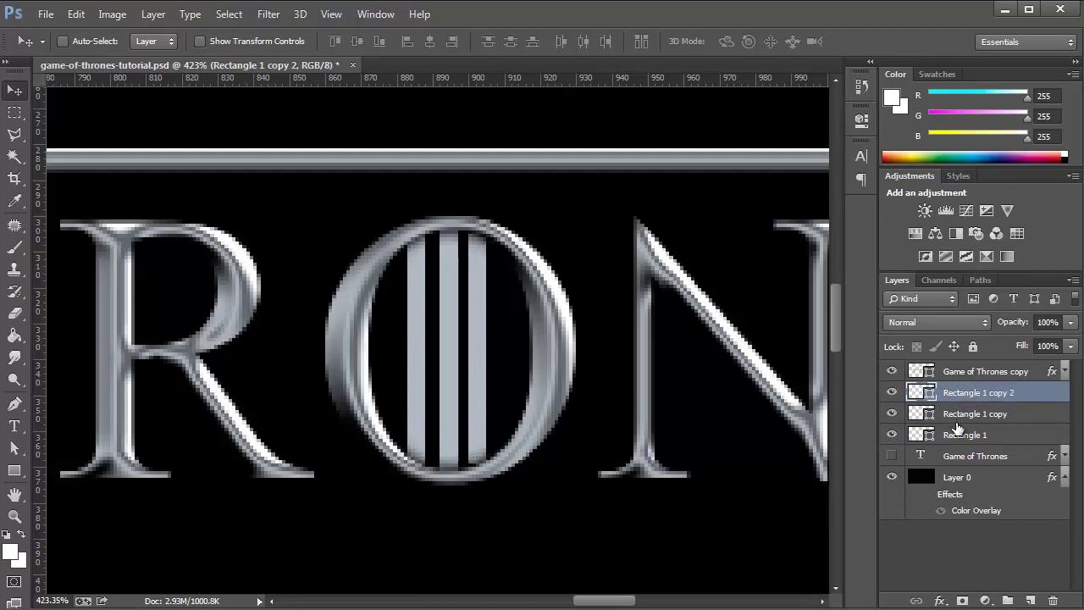
- Select Game of Thrones copy down to Rectangle 1 and merge them
left_click(965, 415)
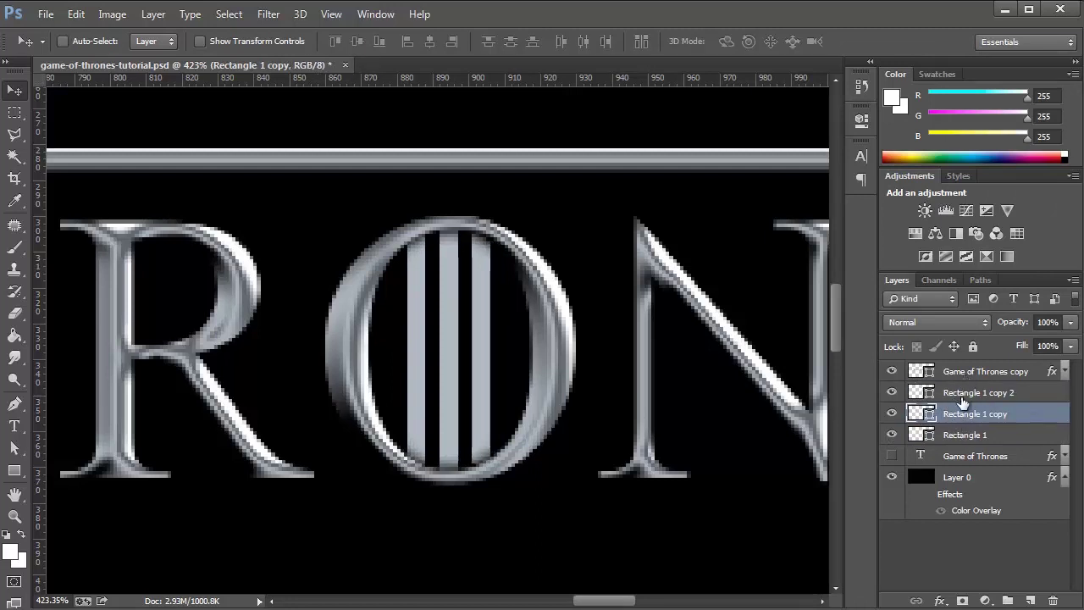
left_click(963, 393)
left_click(947, 436, "shift")
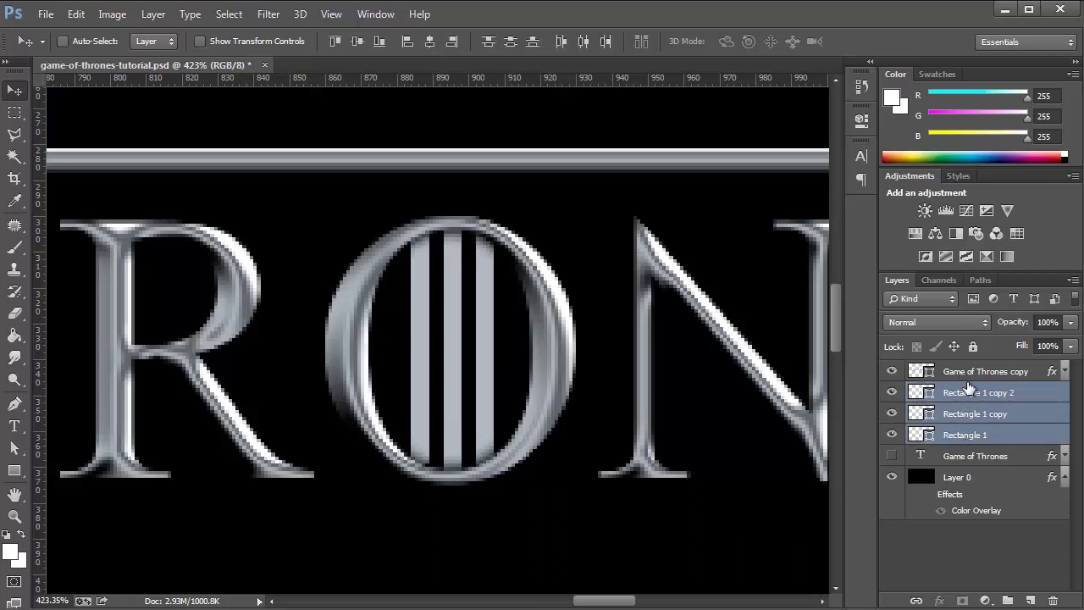
left_click(975, 373)
left_click(970, 443, "shift")
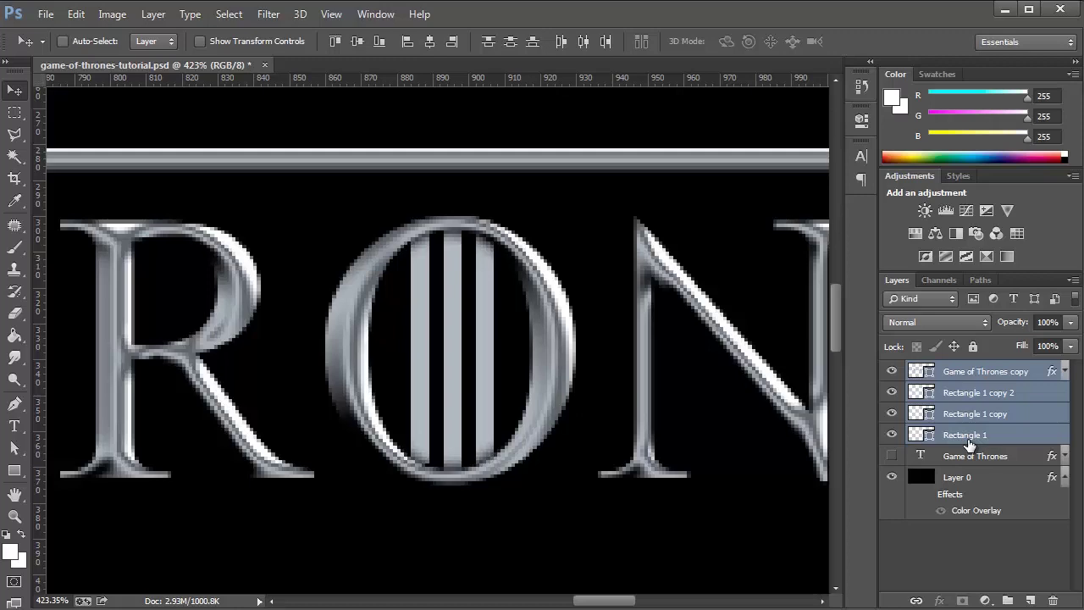
key("ctrl+e")
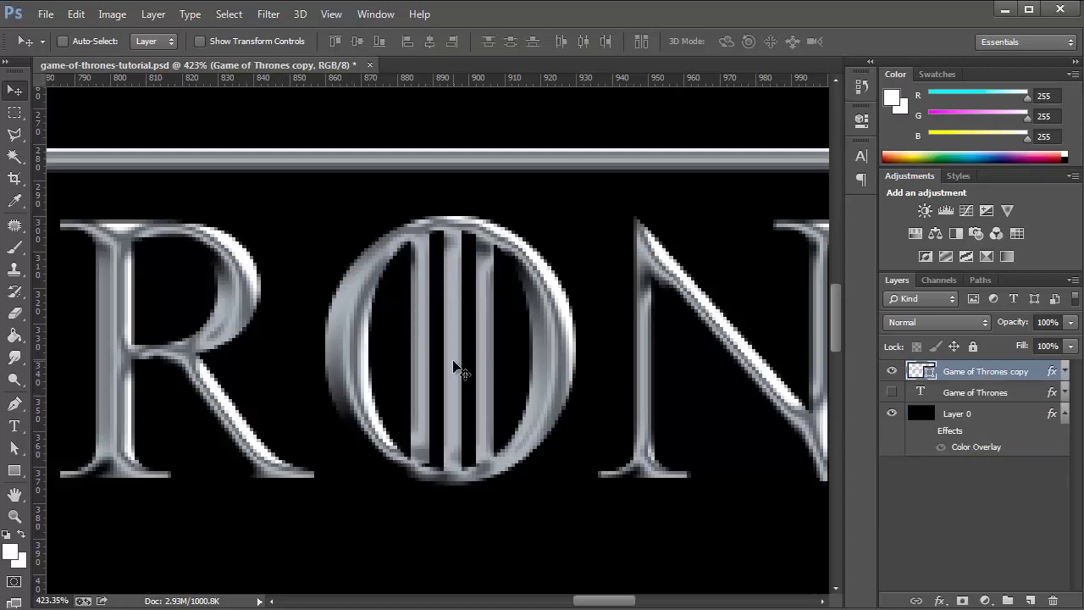
scroll(457, 462, "down", 2)
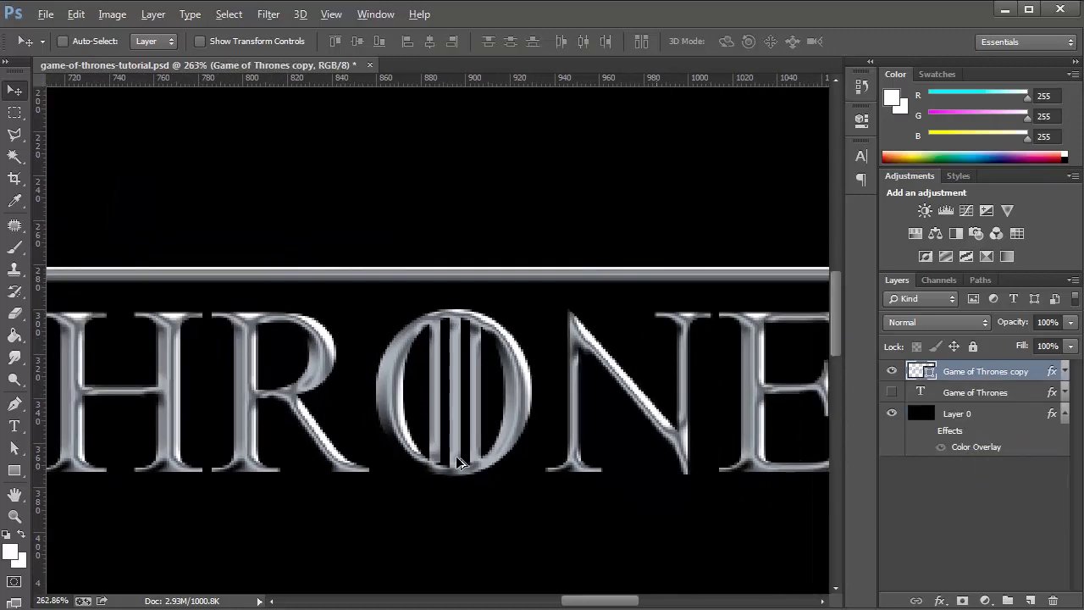
scroll(458, 461, "down", 2)
scroll(475, 498, "up", 5)
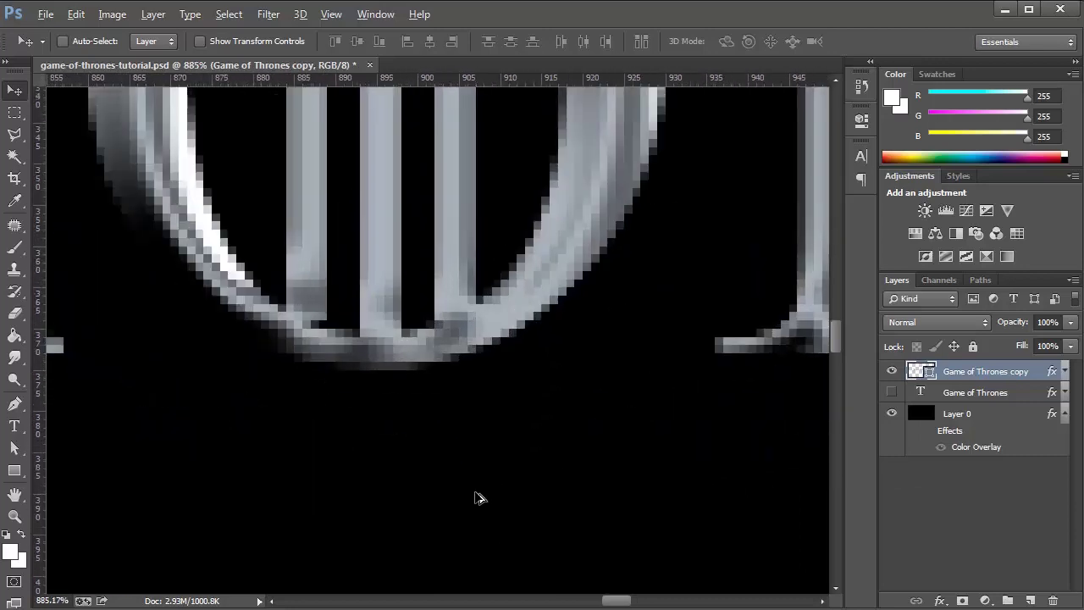
scroll(475, 498, "down", 3)
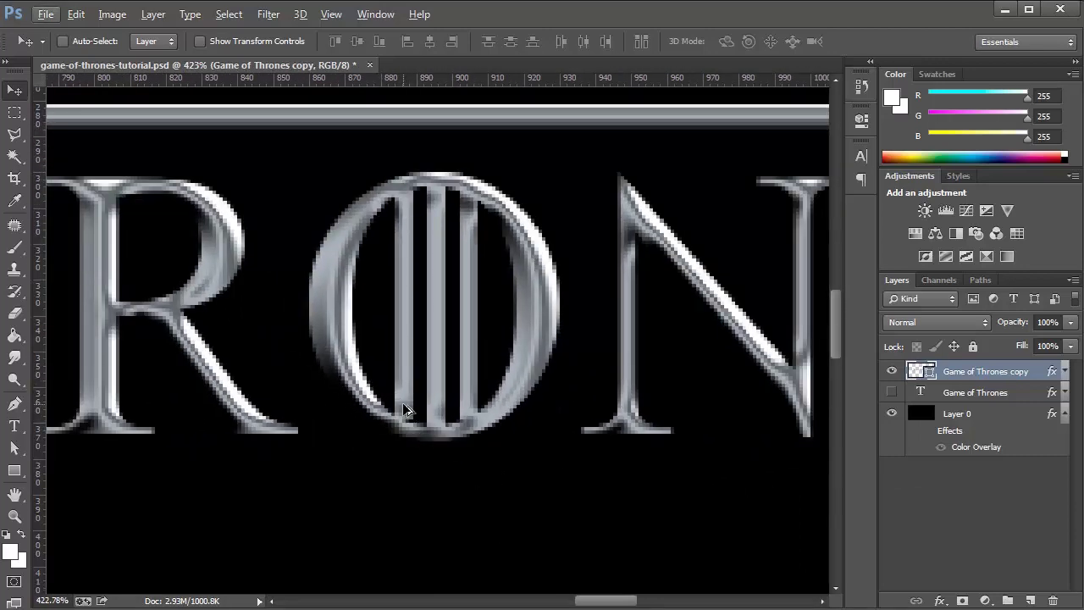
- Undo the merge and stretch the O's left bar to 70 px tall
key("ctrl+z")
left_click(892, 434)
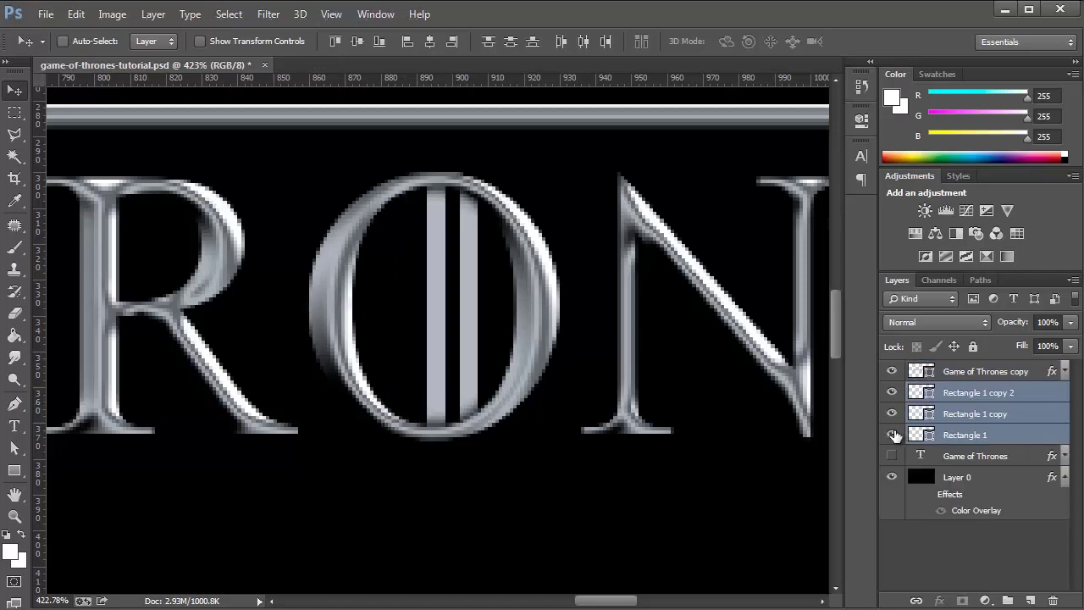
left_click(892, 435)
left_click(922, 435)
key("ctrl+t")
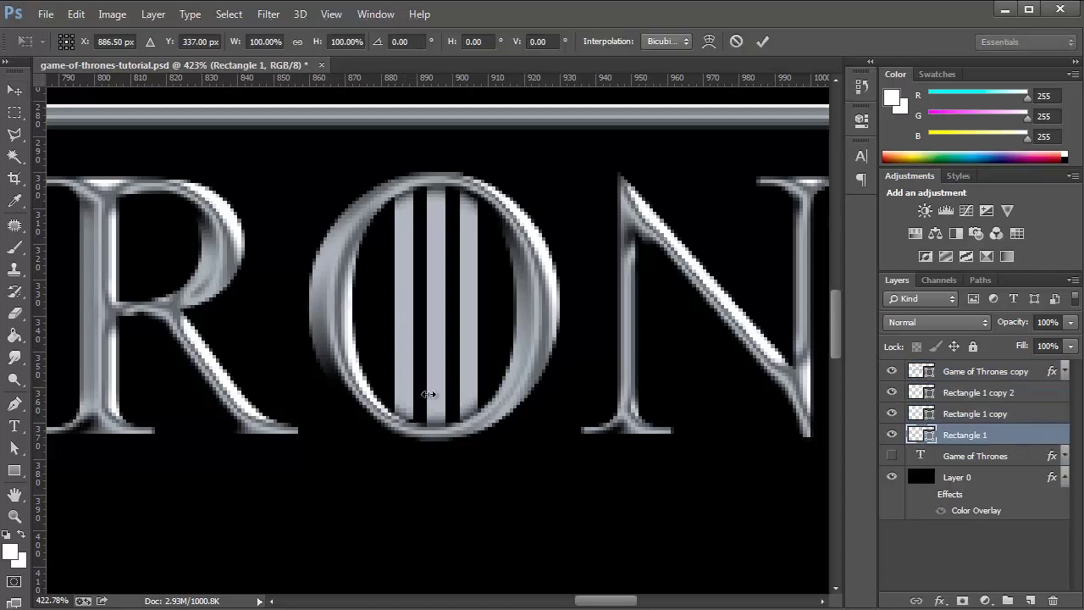
left_click_drag(403, 421, 404, 428)
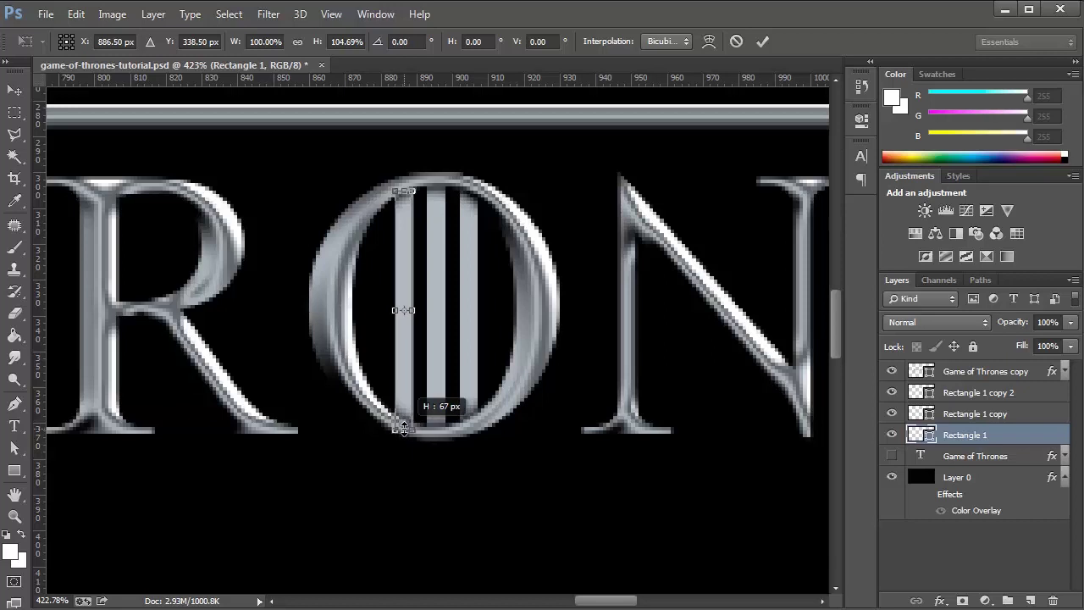
left_click_drag(404, 190, 404, 181)
key("Return")
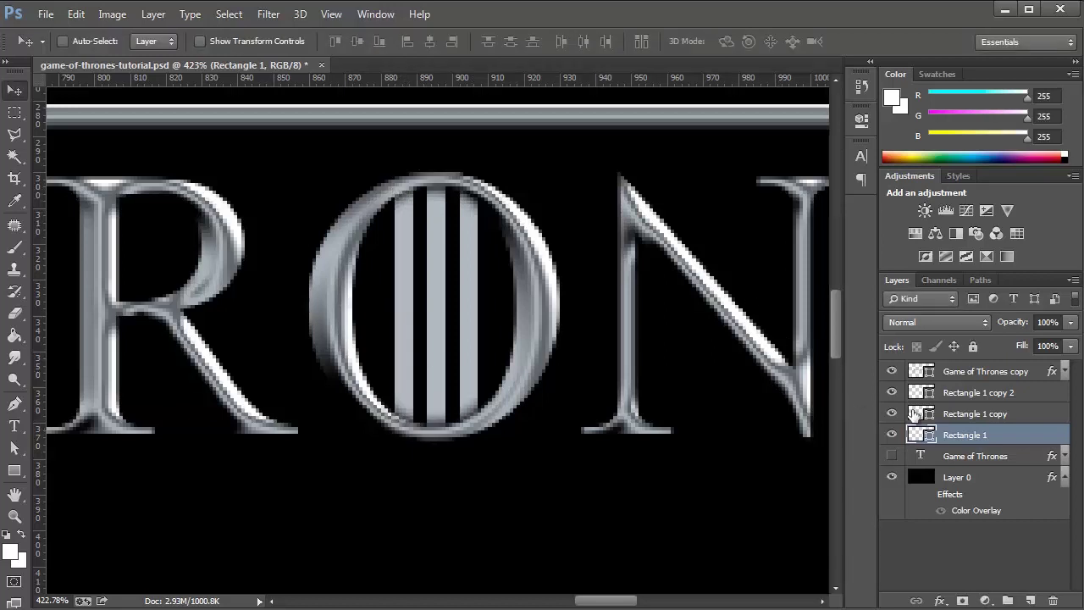
- Merge the three bars into the Game of Thrones copy layer again
left_click(982, 377, "shift")
key("ctrl+e")
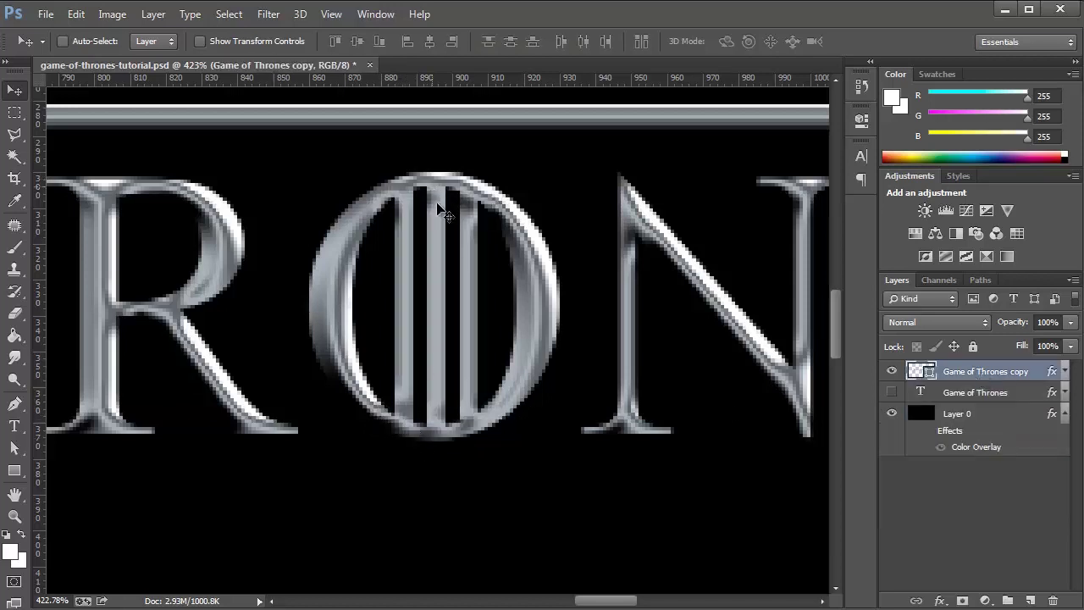
scroll(469, 338, "down", 10)
scroll(468, 338, "down", 2)
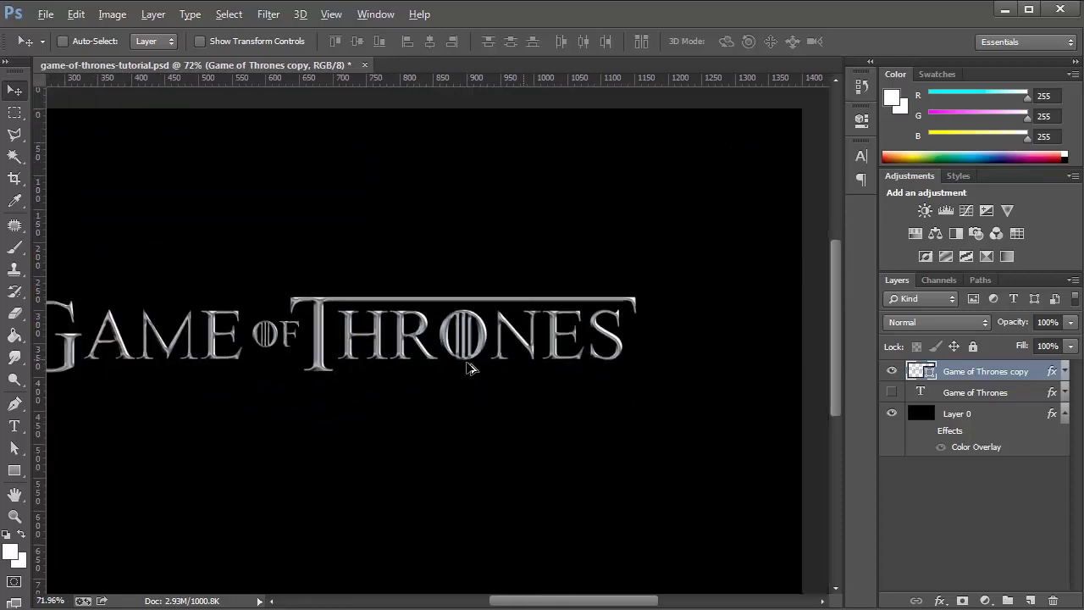
scroll(382, 377, "down", 1)
- Save the document and add a new Layer 1 above Layer 0 with default black/white colours
key("ctrl+s")
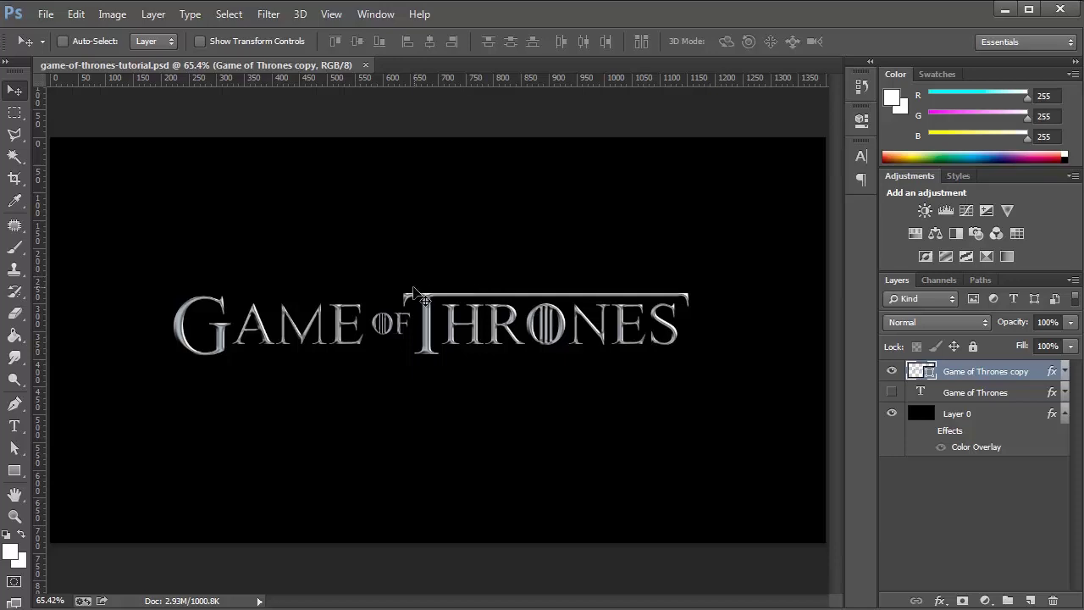
left_click(1065, 415)
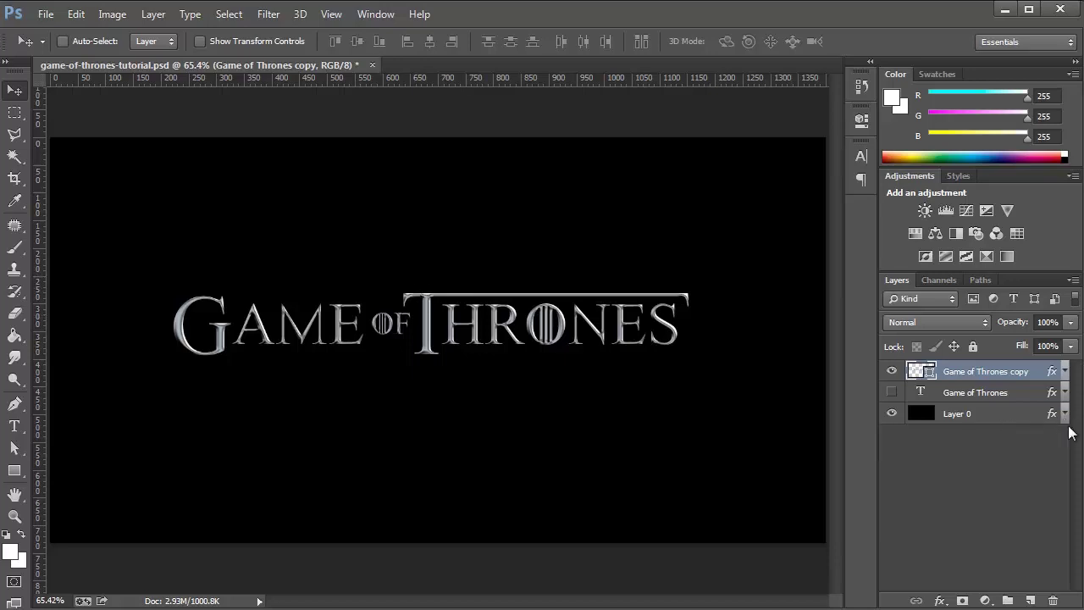
left_click(981, 415)
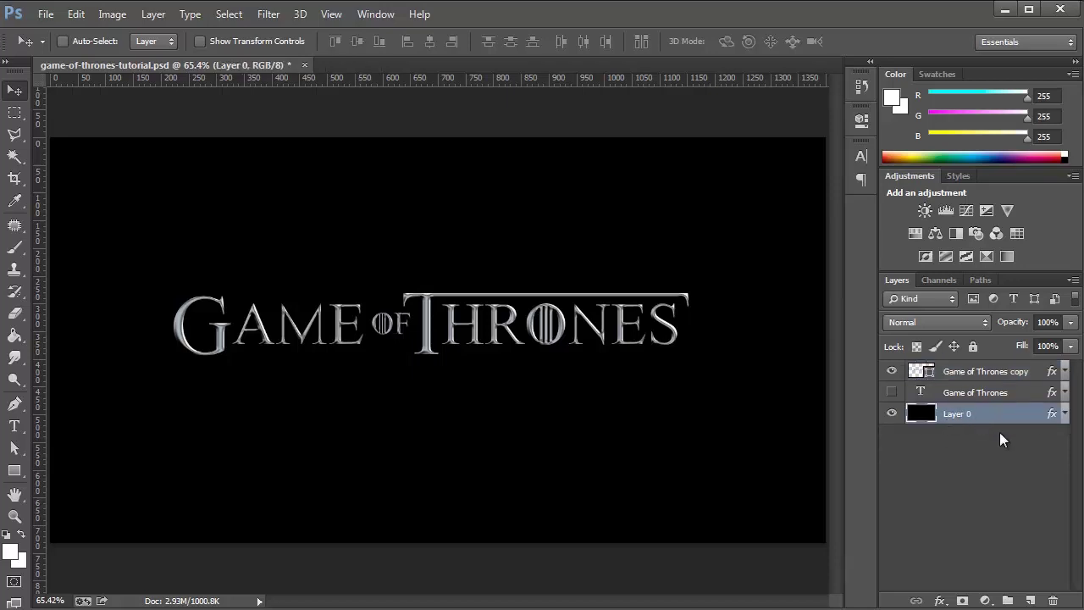
left_click(1030, 600)
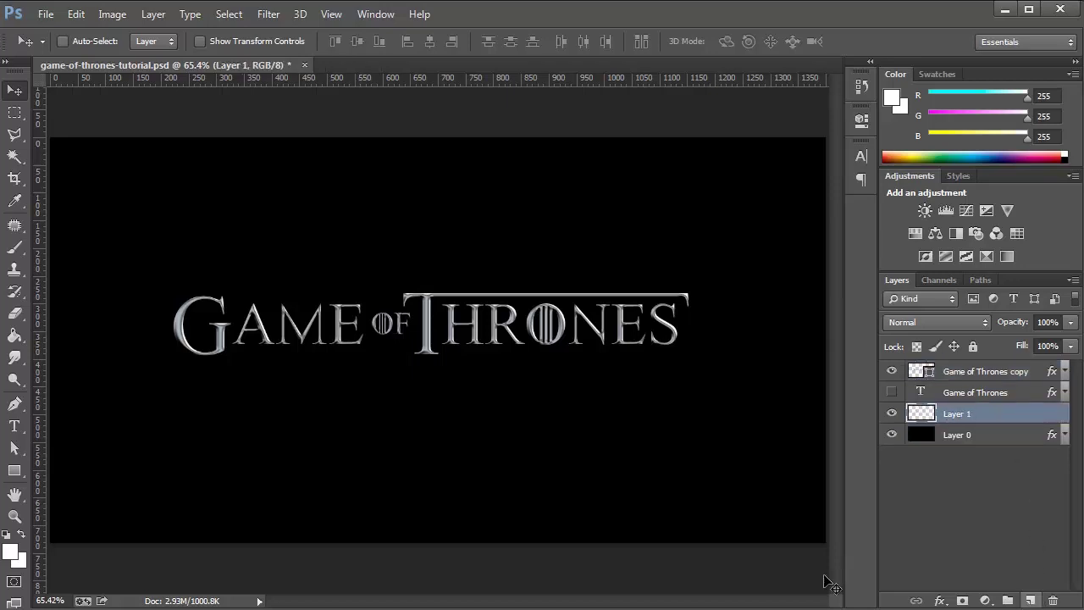
left_click(6, 537)
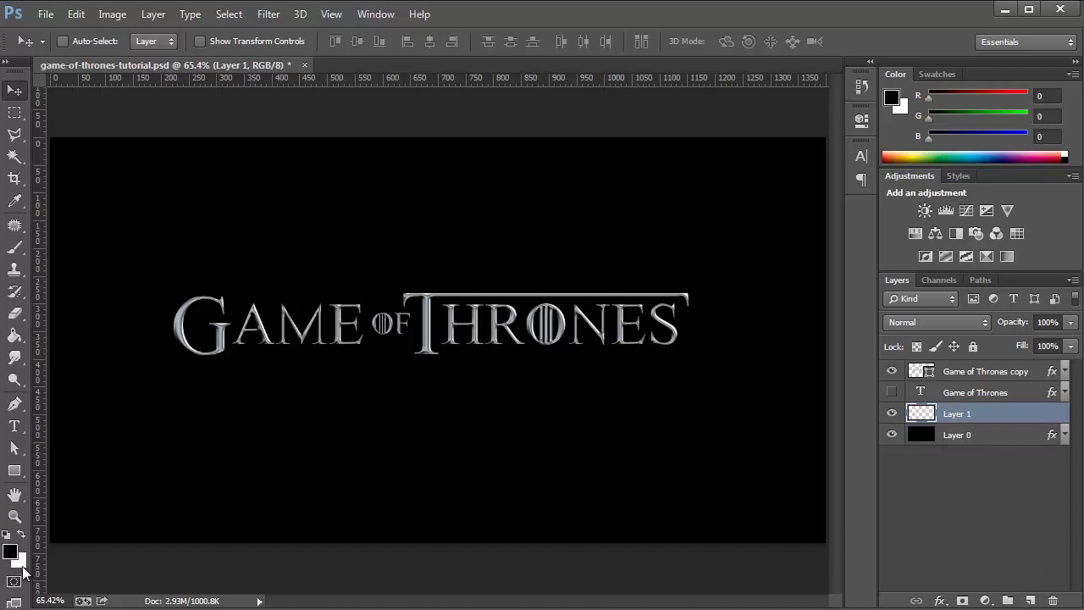
- Fill Layer 1 with grey clouds using Filter > Render > Clouds
left_click(269, 14)
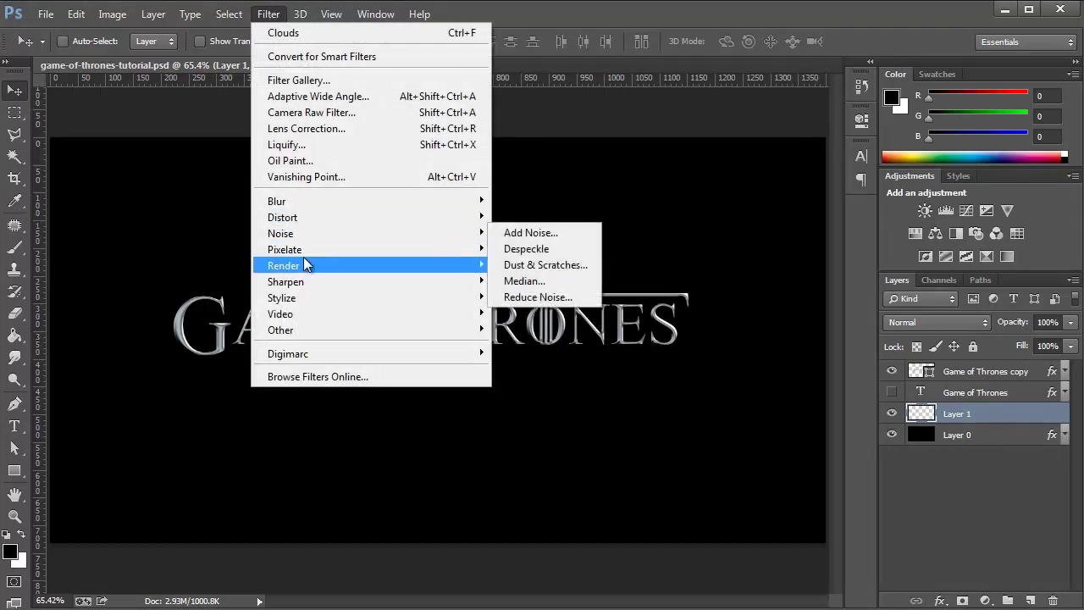
mouse_move(305, 270)
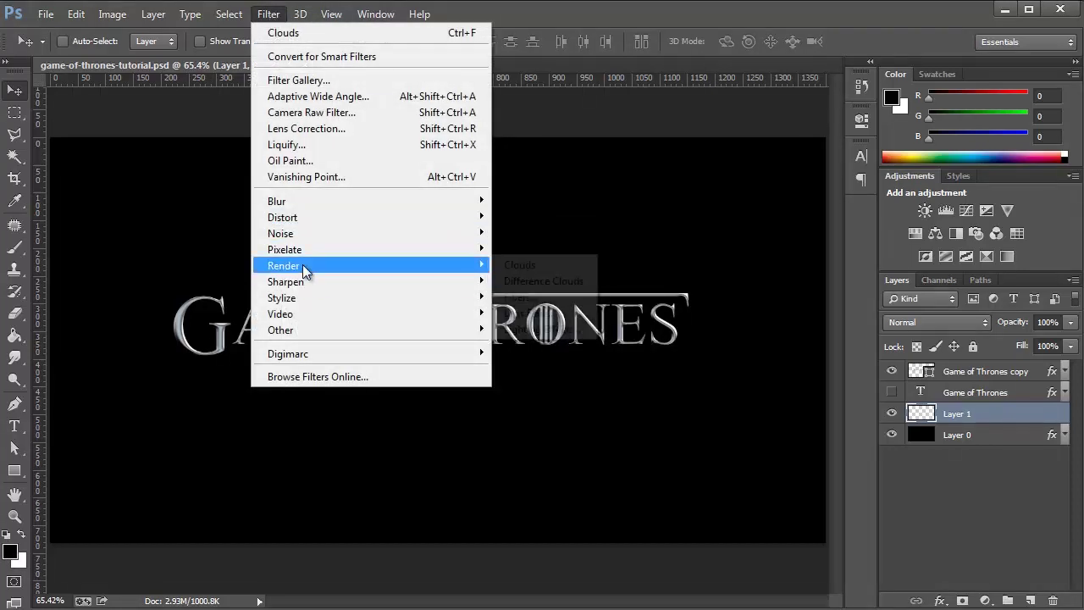
left_click(516, 266)
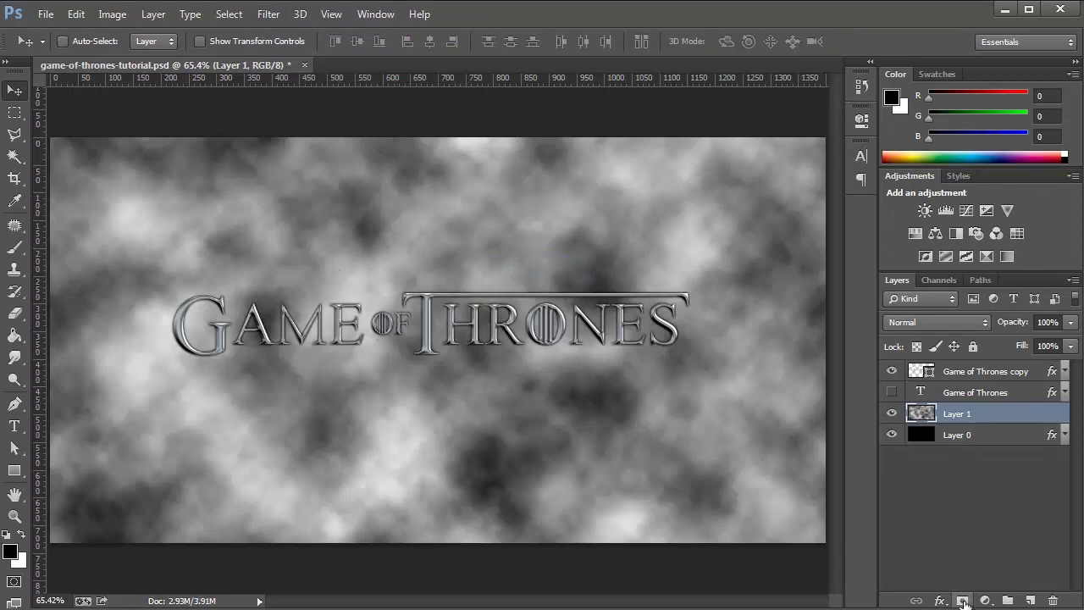
- Add a layer mask to Layer 1, fill it with clouds, and compare its visibility
left_click(963, 602)
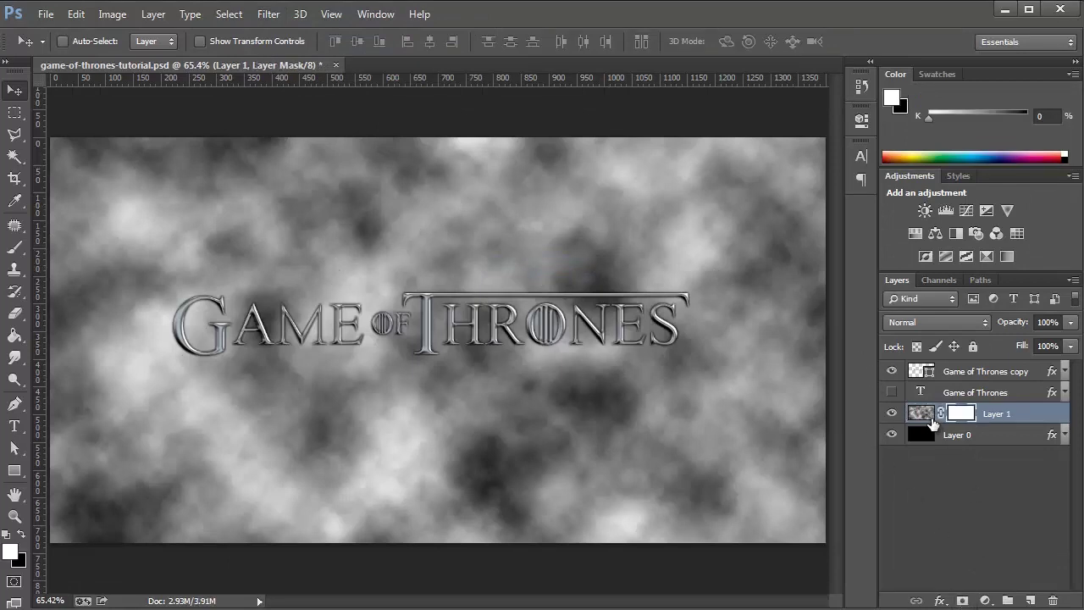
left_click(268, 15)
left_click(284, 29)
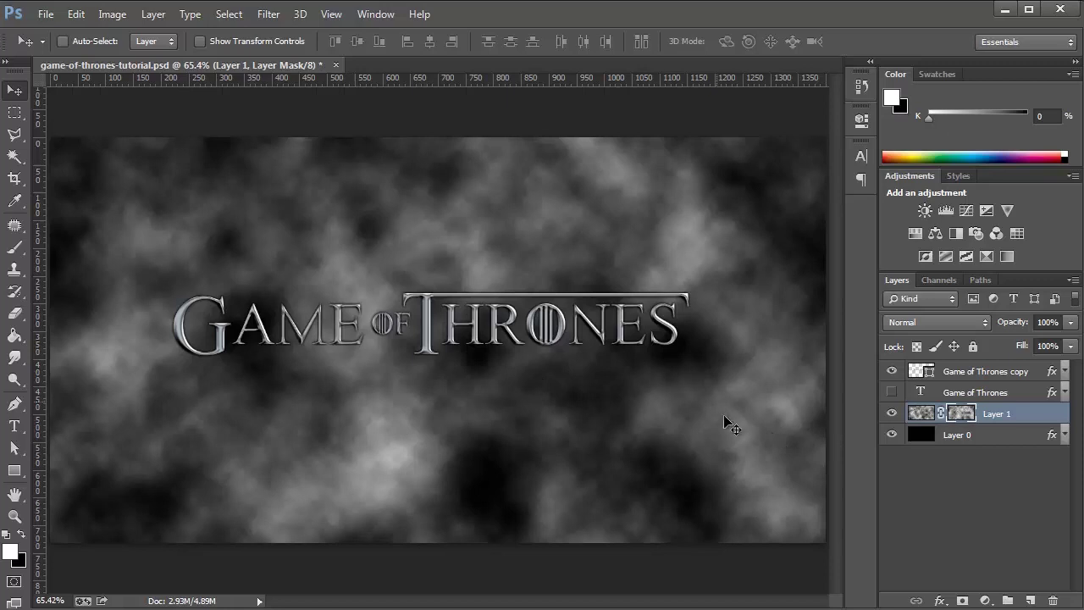
left_click(884, 414)
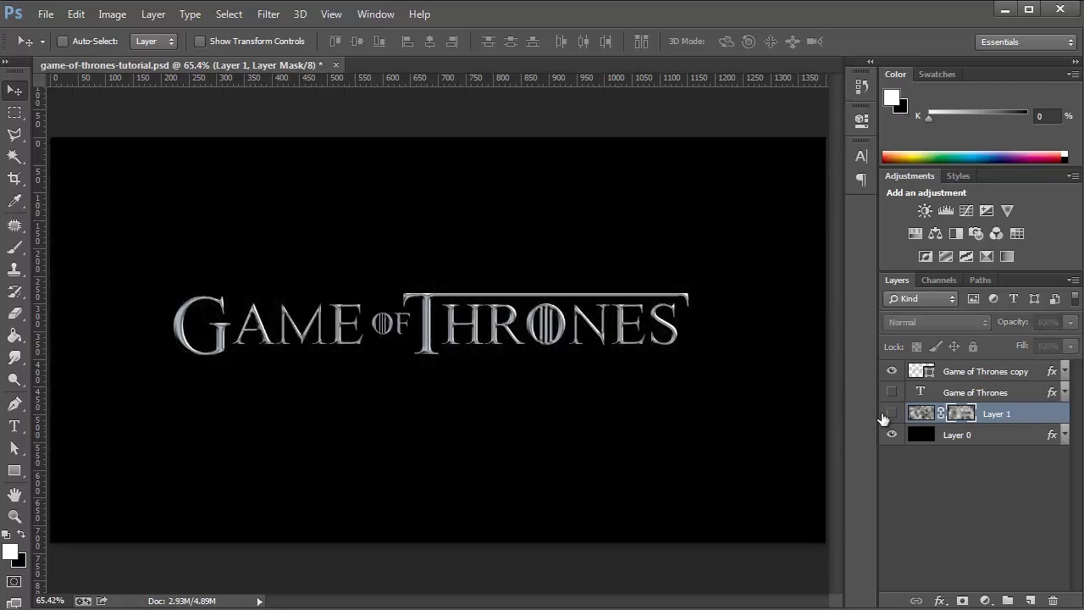
left_click(883, 414)
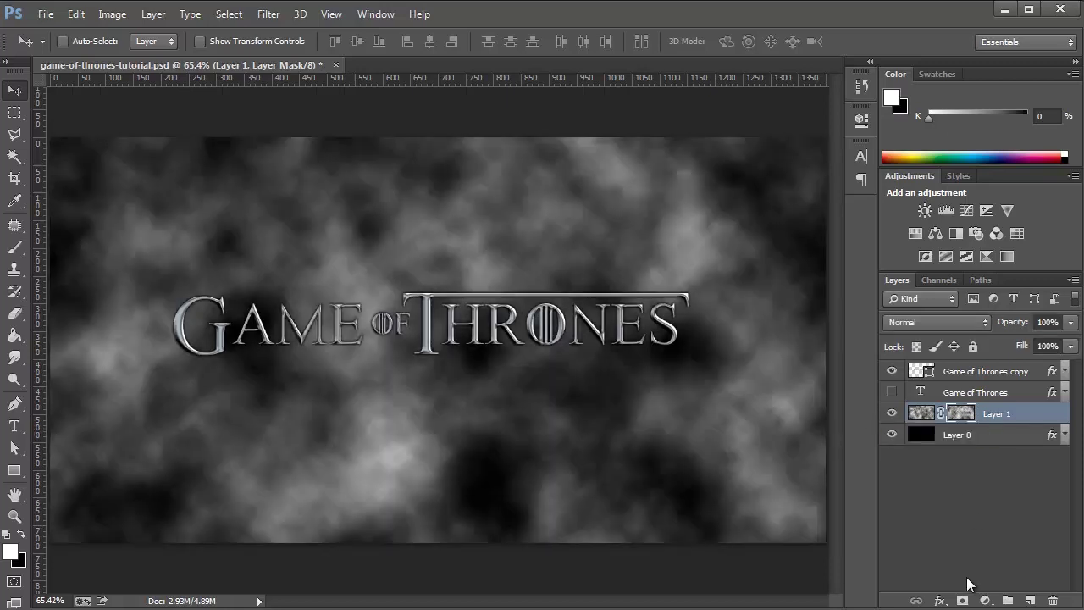
left_click(985, 601)
- Add a Curves adjustment layer and raise two curve points to brighten the clouds
left_click(954, 333)
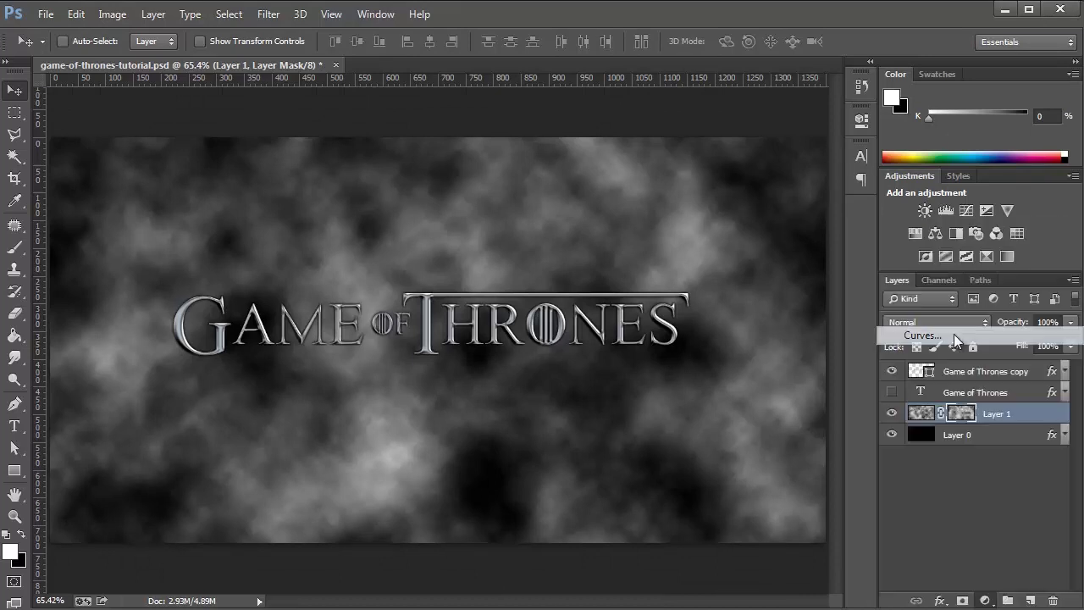
left_click(679, 340)
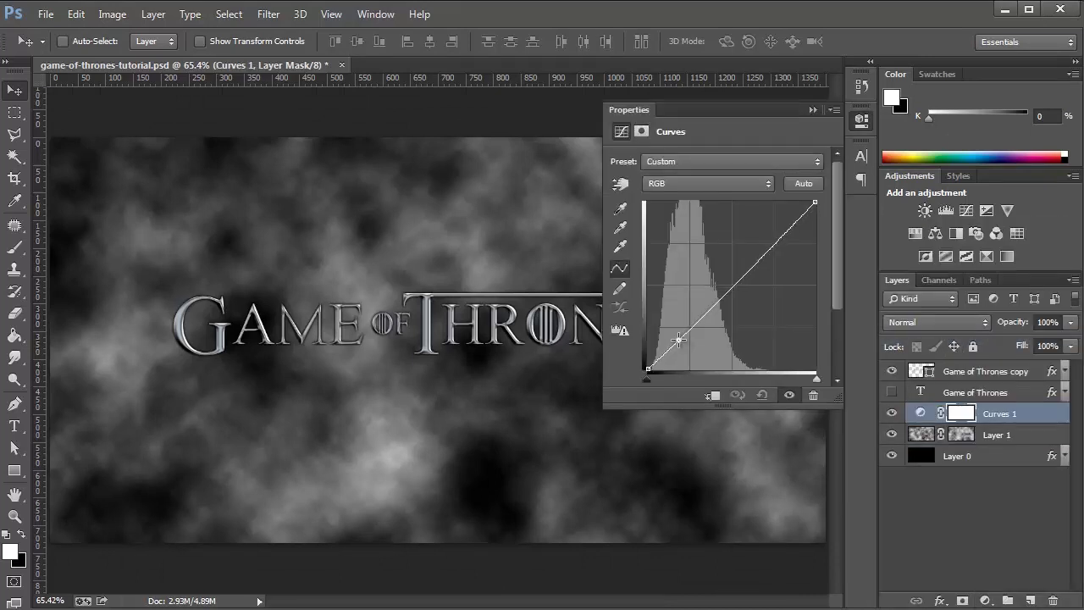
left_click_drag(714, 301, 704, 296)
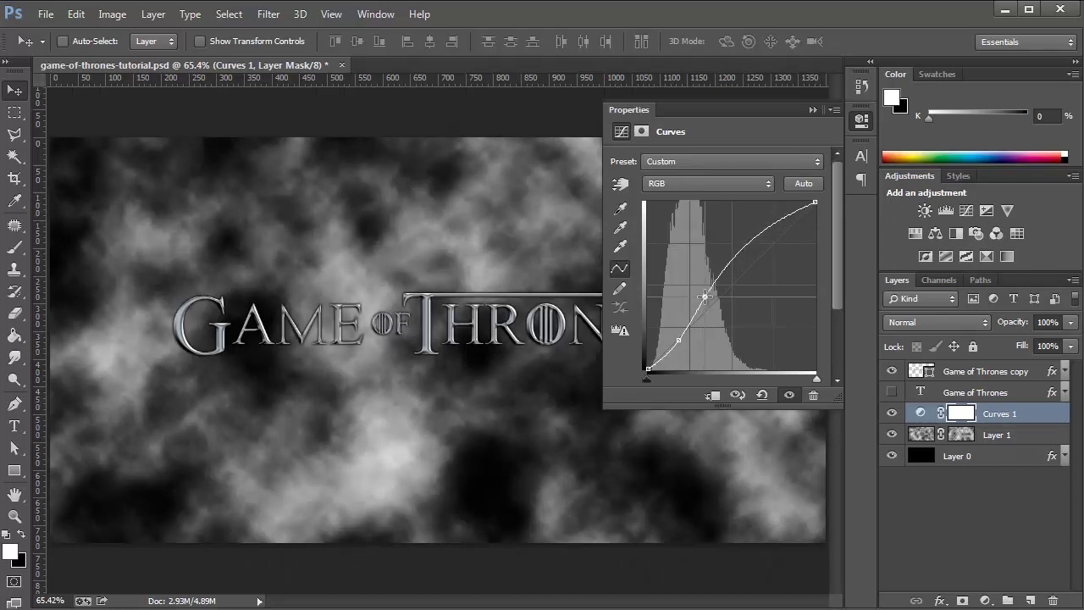
left_click_drag(679, 339, 678, 334)
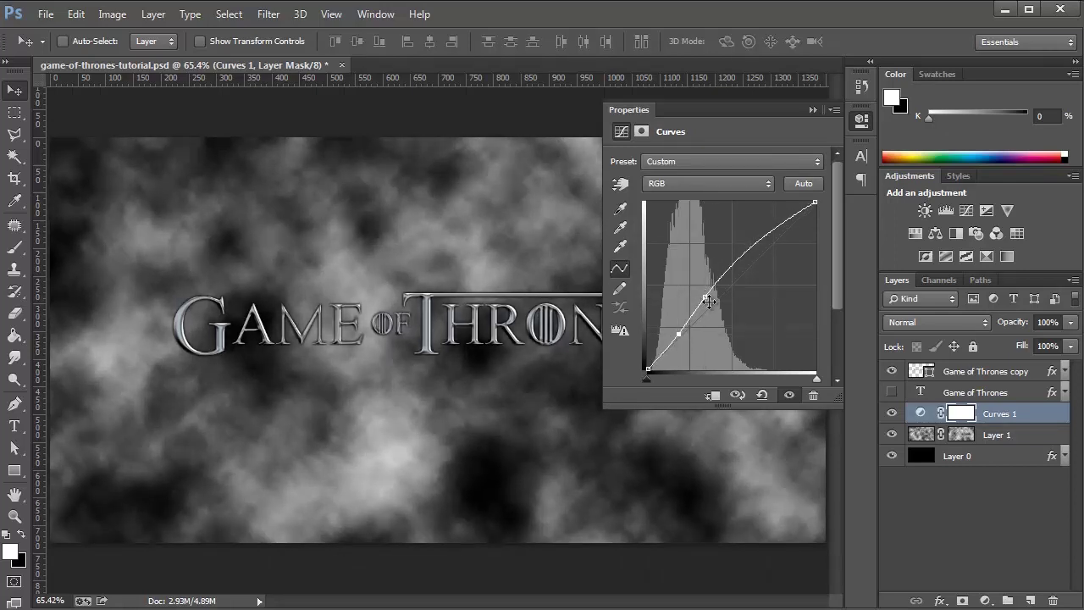
left_click_drag(703, 294, 704, 298)
- Add a Color Balance layer shifting Highlights to −25 cyan-red and +55 blue
left_click(812, 111)
left_click(986, 600)
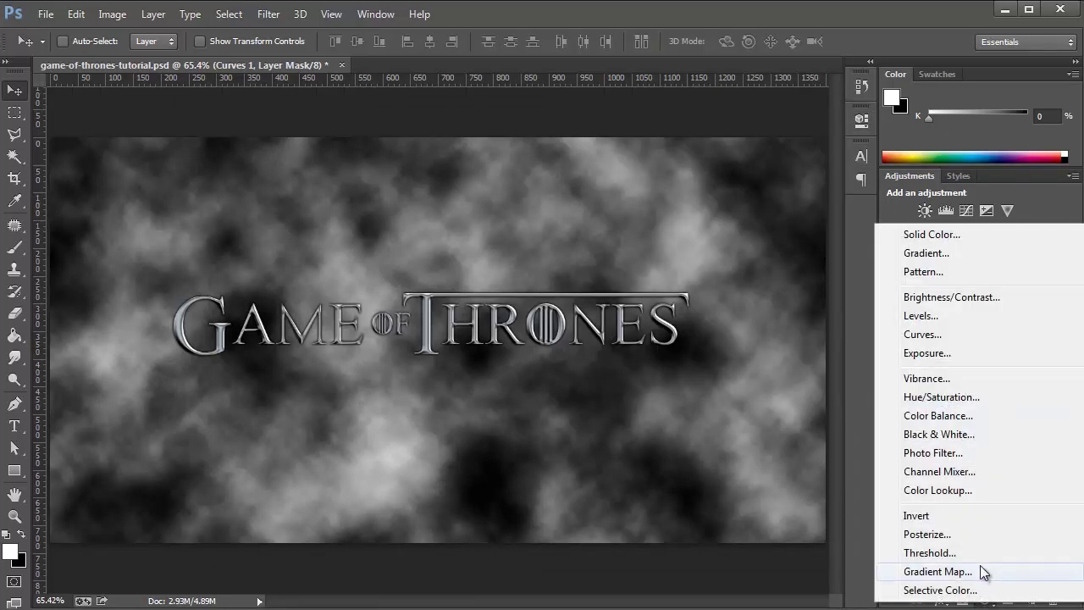
left_click(968, 415)
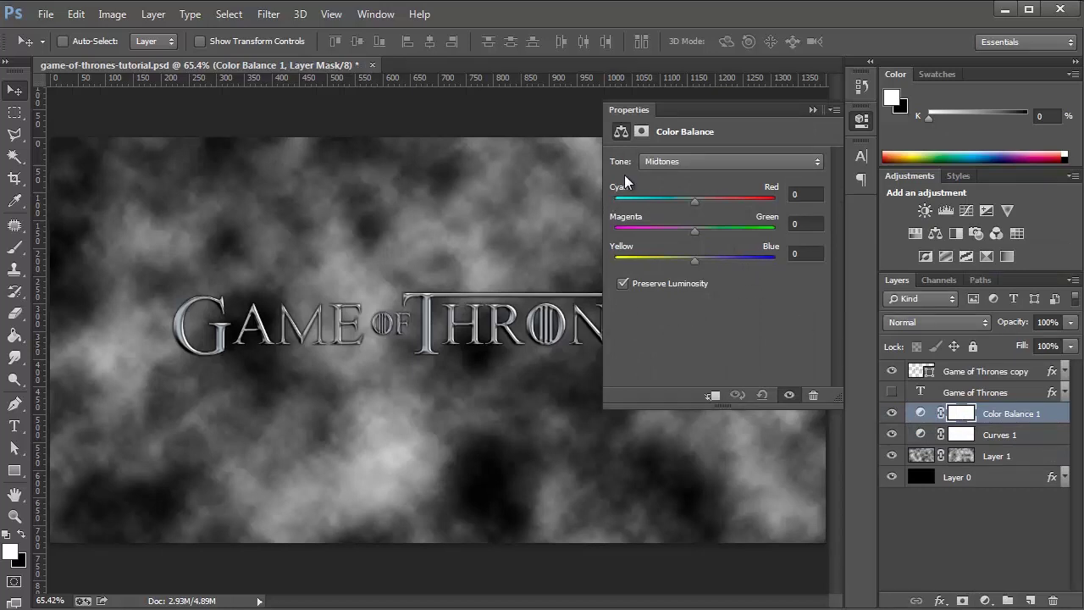
left_click(698, 164)
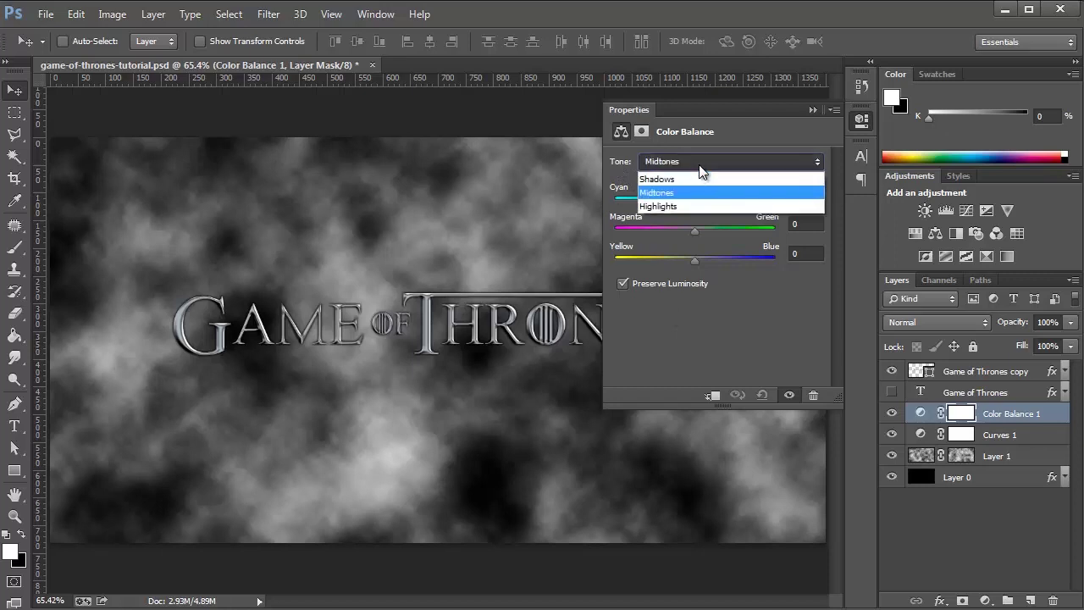
left_click(682, 207)
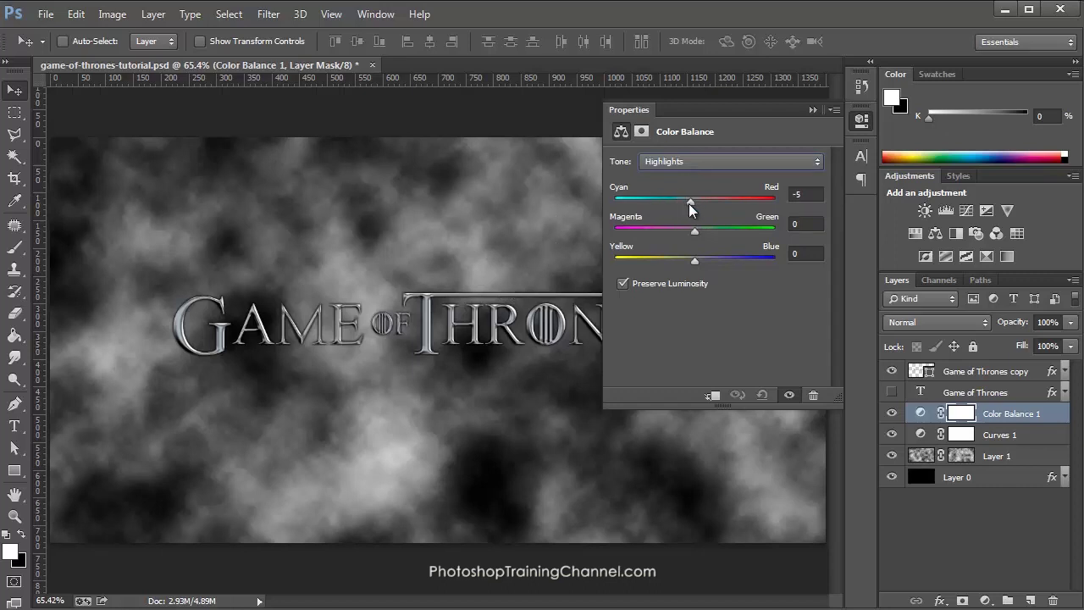
left_click_drag(689, 204, 675, 203)
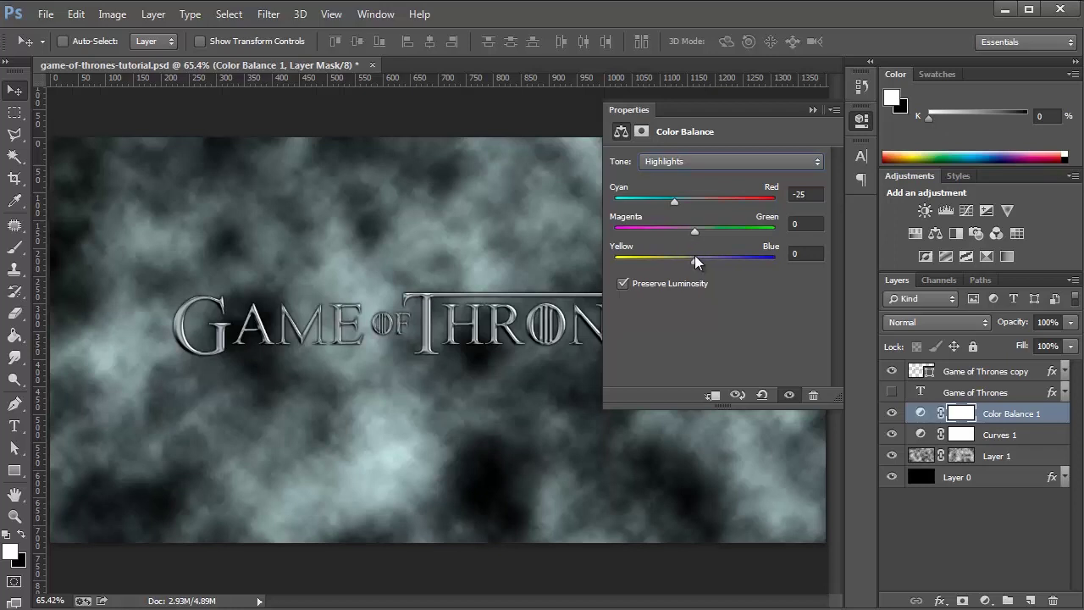
left_click_drag(696, 260, 731, 258)
left_click(811, 110)
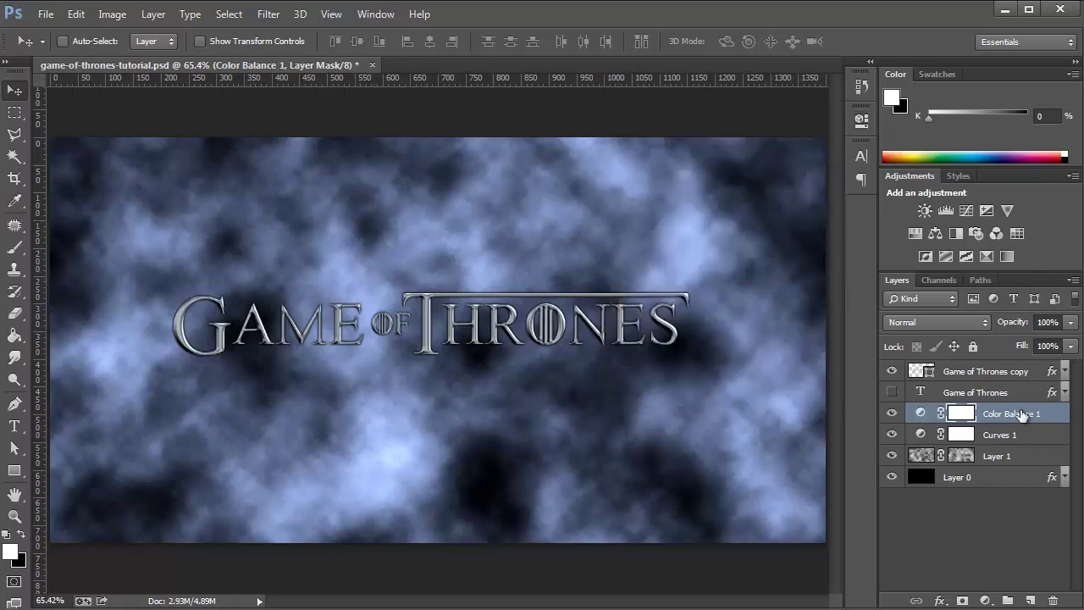
- In Color Balance 1's blending options, try different Underlying Layer Blend If limits
double_click(1051, 415)
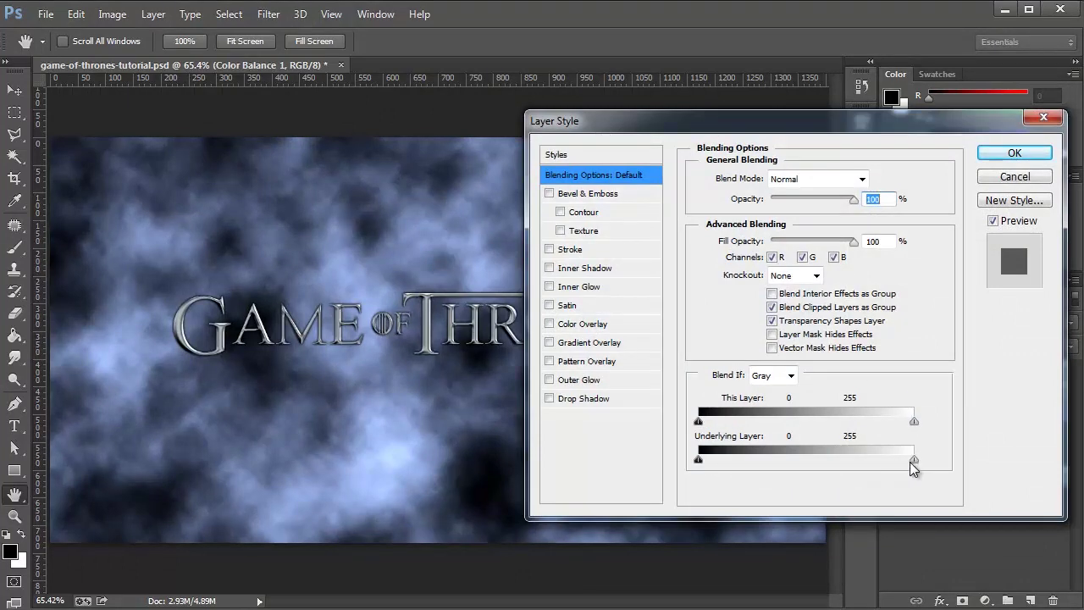
left_click_drag(912, 461, 775, 464)
key("ctrl+z")
mouse_move(699, 460)
left_mouse_down()
mouse_move(788, 462)
mouse_move(679, 458)
left_mouse_up()
left_click_drag(852, 460, 782, 461)
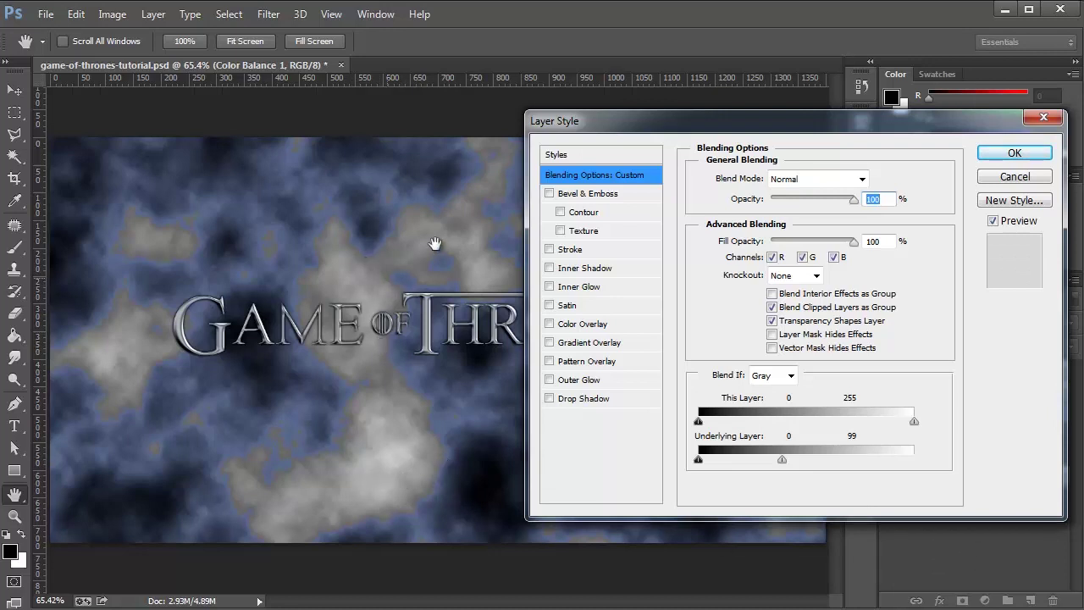
left_click_drag(783, 459, 905, 478)
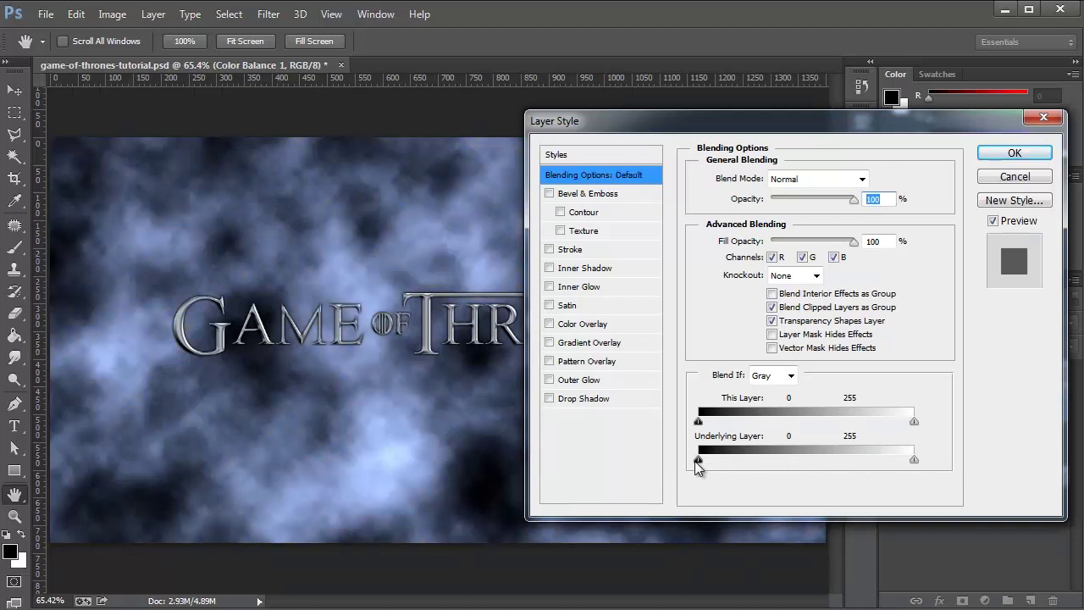
- Set the Underlying Layer range to 0 and a split white limit of 47/209, then apply
left_click_drag(695, 460, 797, 467)
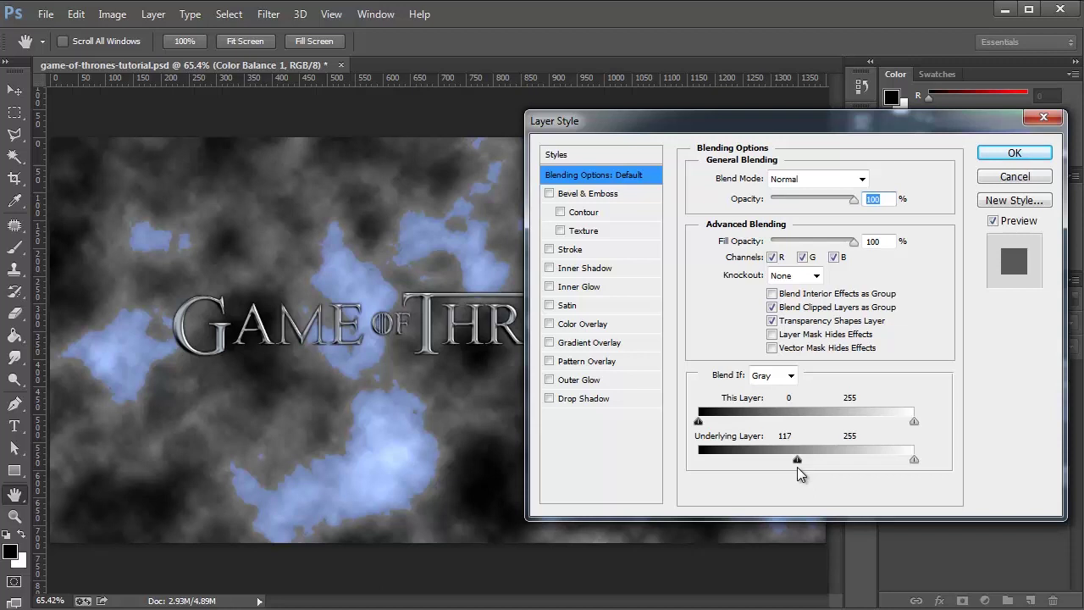
left_click_drag(797, 465, 698, 462)
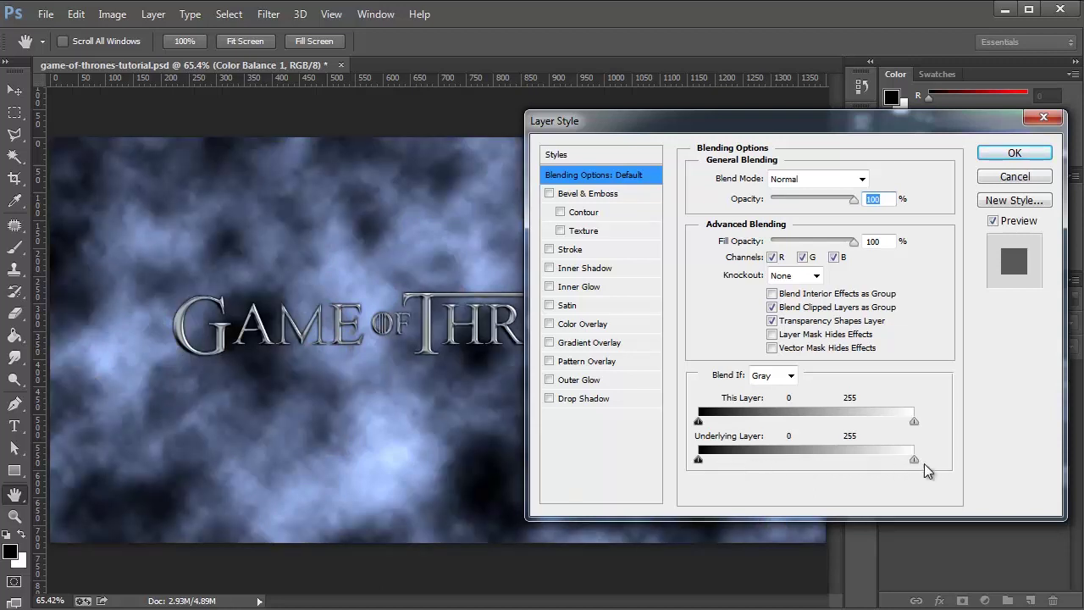
left_click_drag(916, 460, 873, 461)
key("alt")
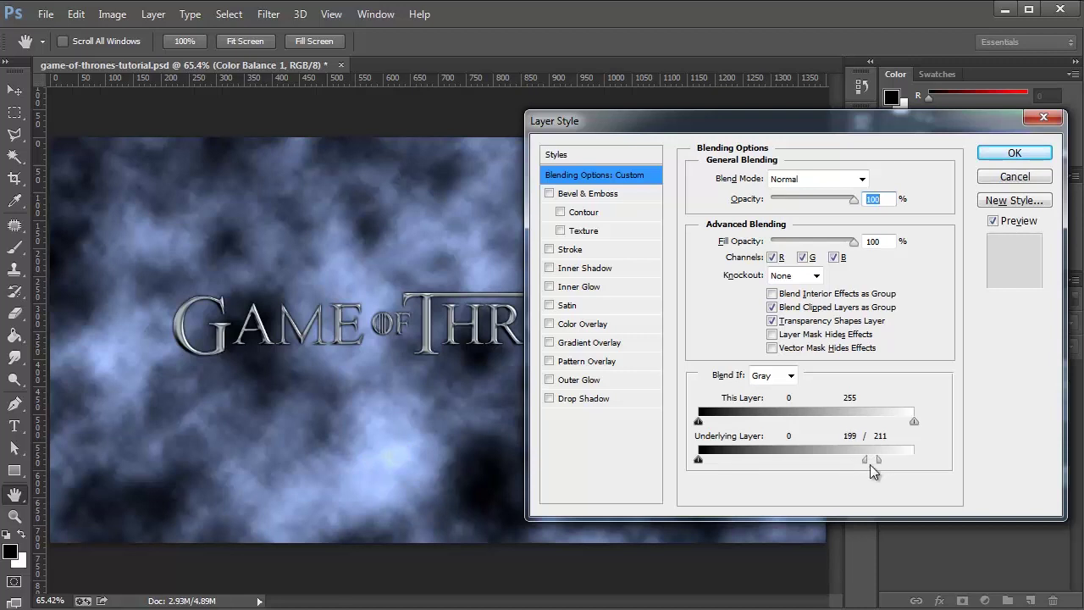
left_click_drag(865, 461, 709, 475)
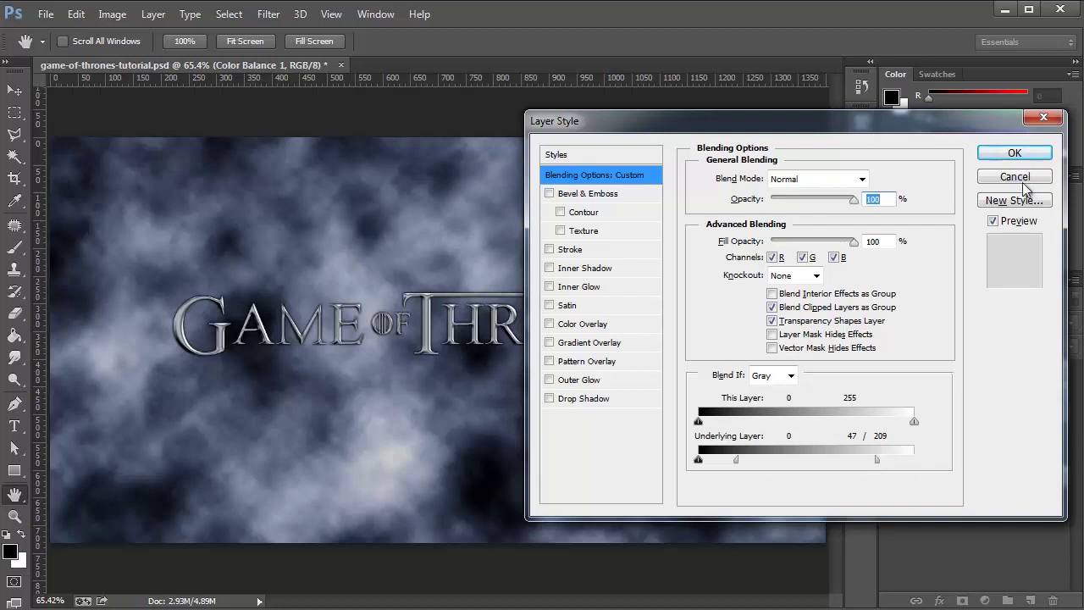
left_click(1012, 152)
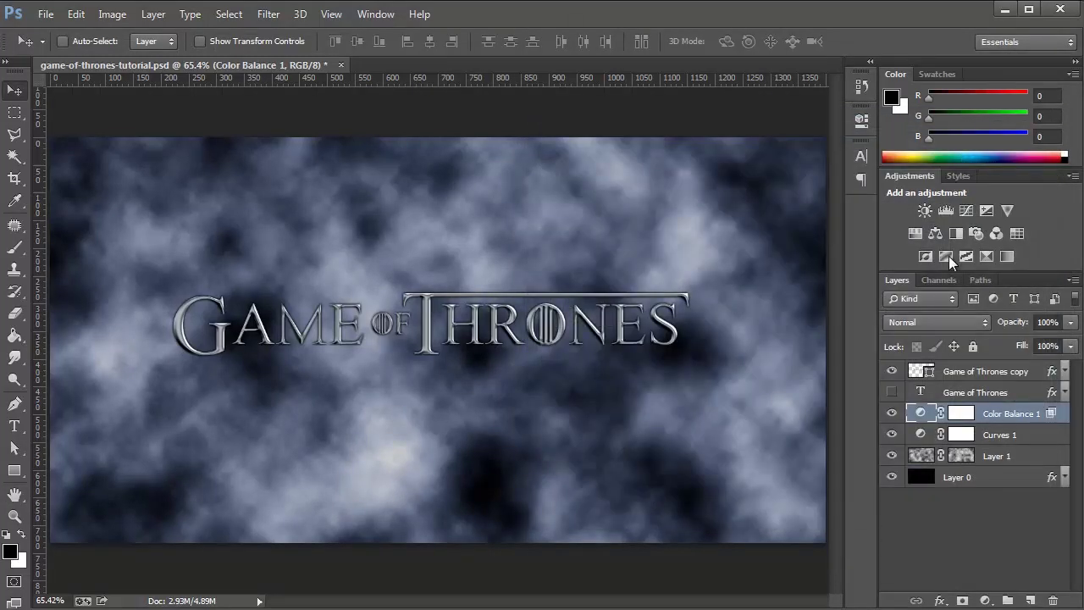
- Target Layer 1's cloud mask and bring up Image > Adjustments > Levels
left_click(964, 458)
left_click(892, 457)
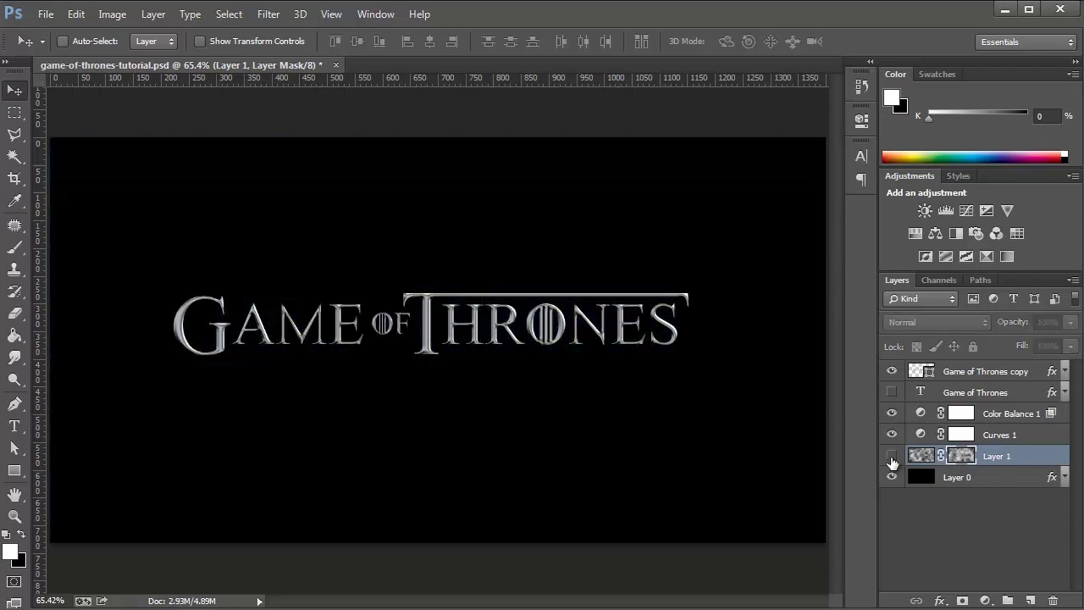
left_click(892, 458)
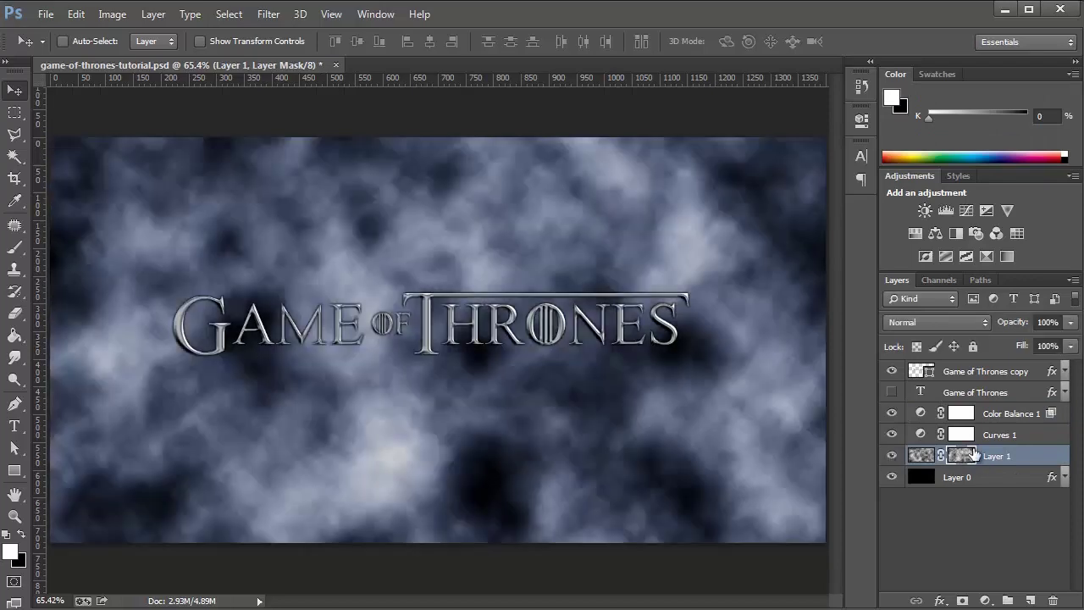
left_click(108, 14)
mouse_move(125, 59)
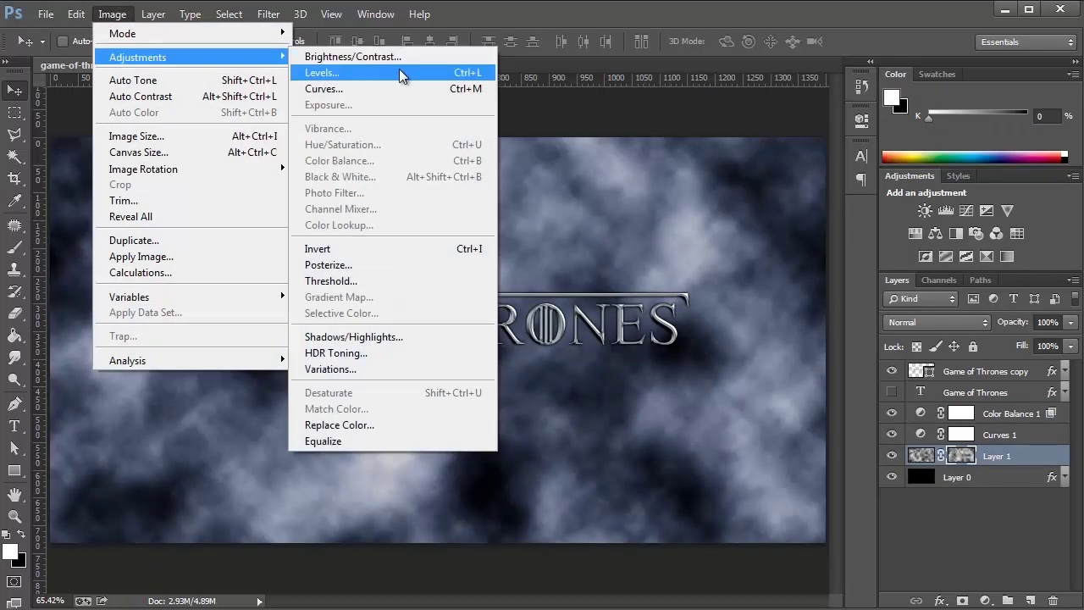
left_click(327, 73)
- Set the mask's Levels to midtones 0.79, input white 242, output white 211, and apply
left_click_drag(533, 433, 543, 430)
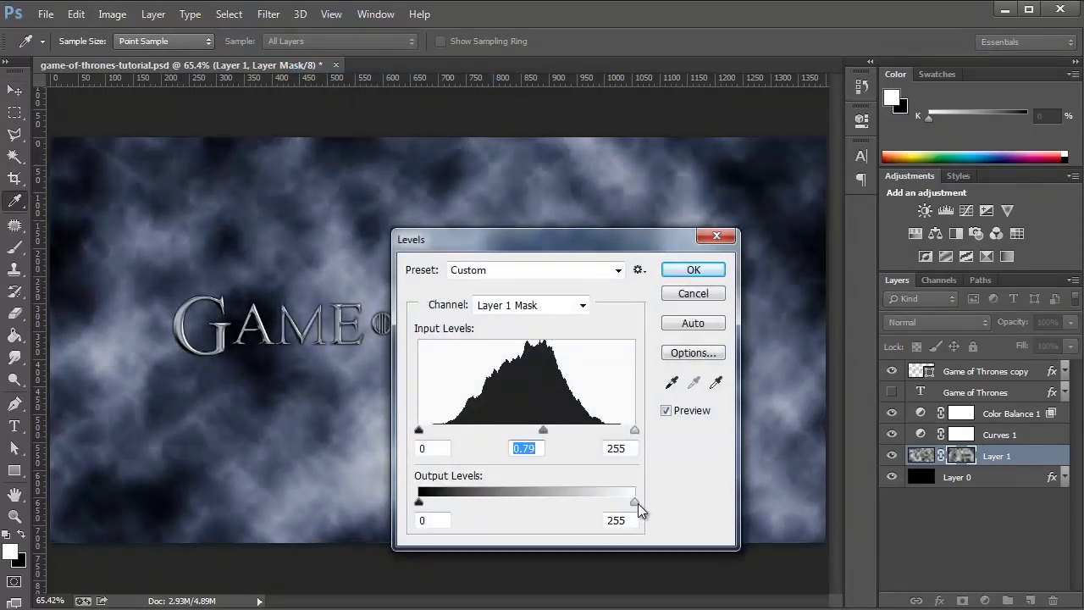
left_click_drag(635, 504, 623, 505)
left_click_drag(607, 507, 598, 502)
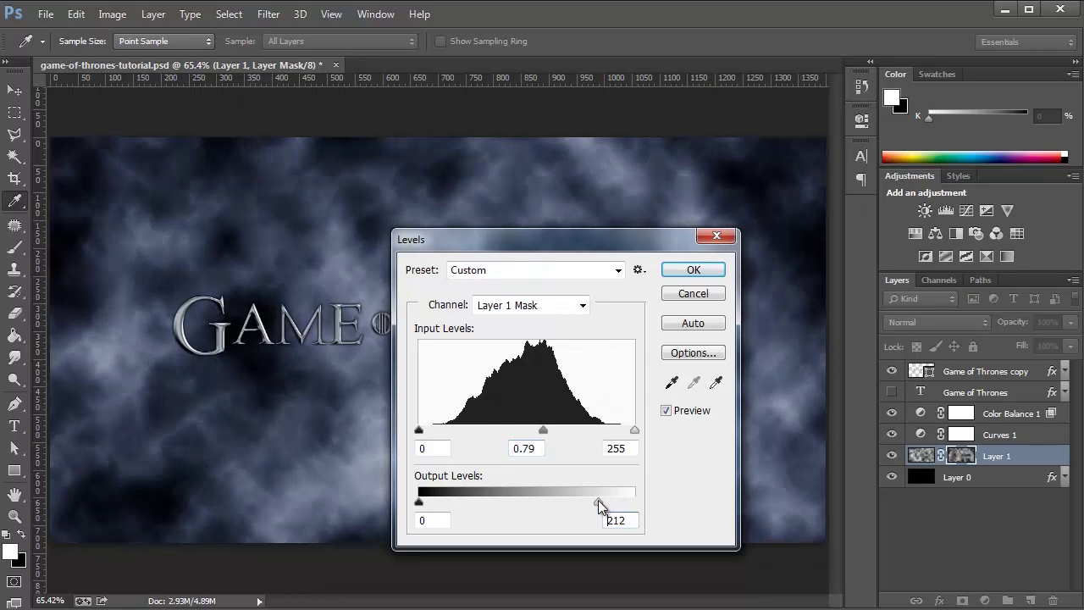
left_click_drag(576, 240, 753, 356)
left_click_drag(730, 320, 734, 288)
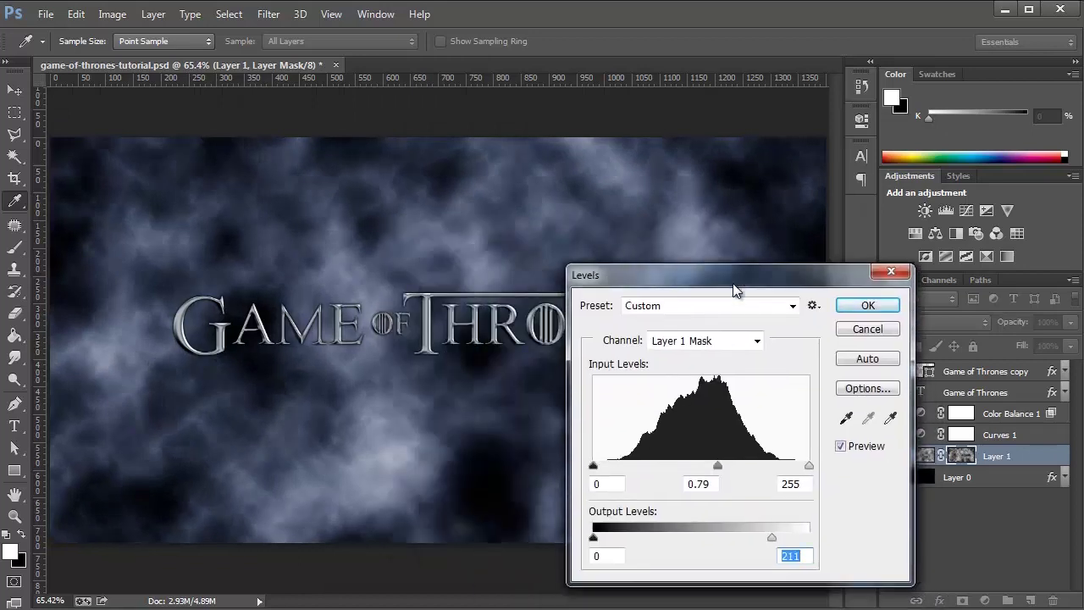
left_click_drag(804, 465, 798, 466)
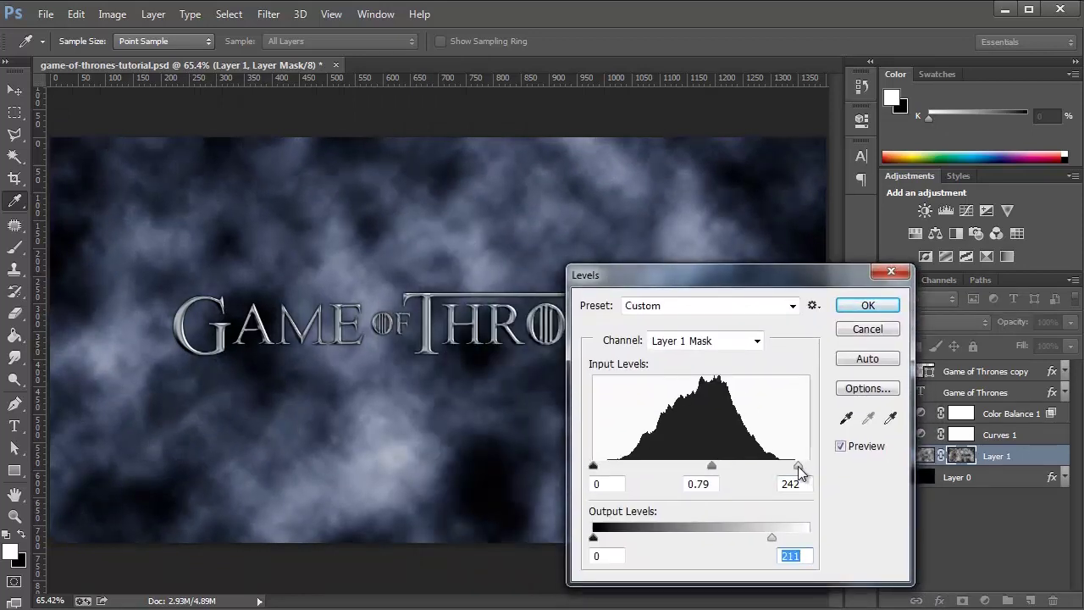
left_click(847, 447)
left_click(843, 447)
left_click(882, 304)
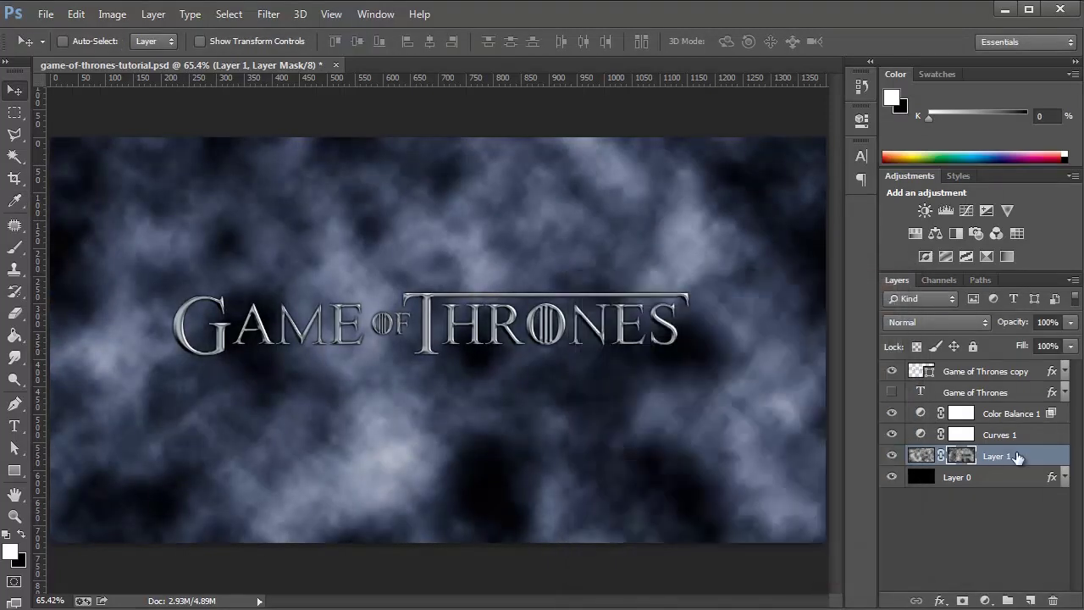
left_click(892, 456)
left_click(892, 456)
- Group Layer 1, Curves 1 and Color Balance 1 into Group 1 with a black mask
left_click(999, 415, "shift")
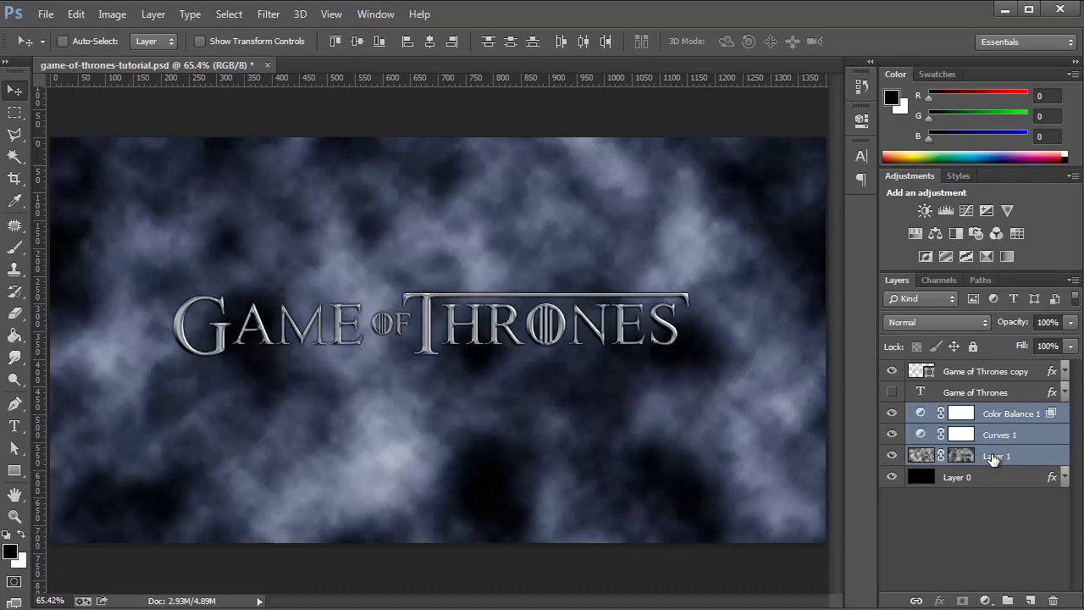
key("ctrl+g")
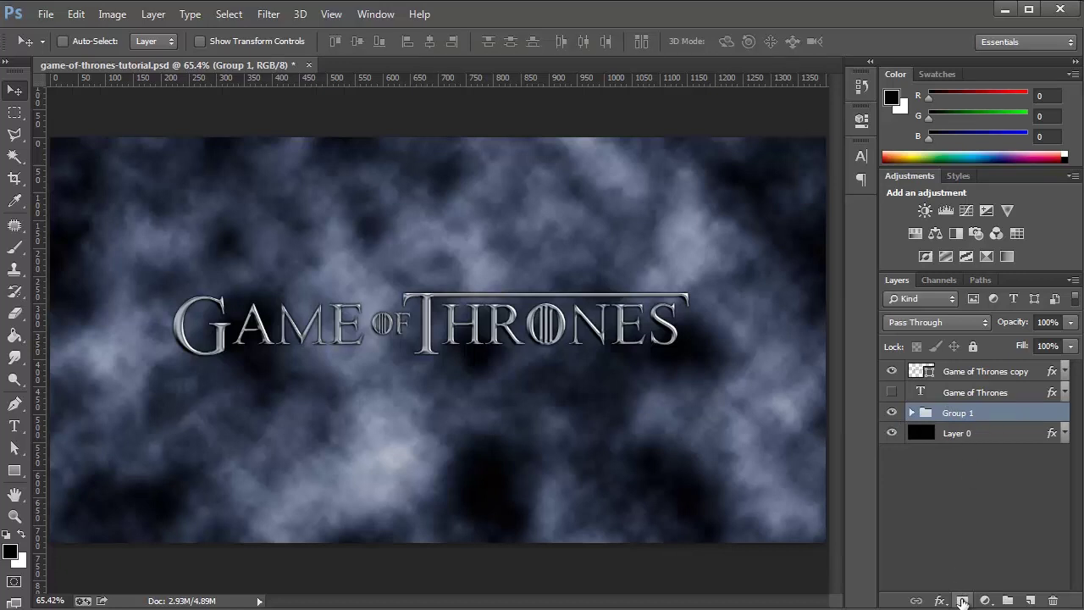
left_click(962, 601, "alt")
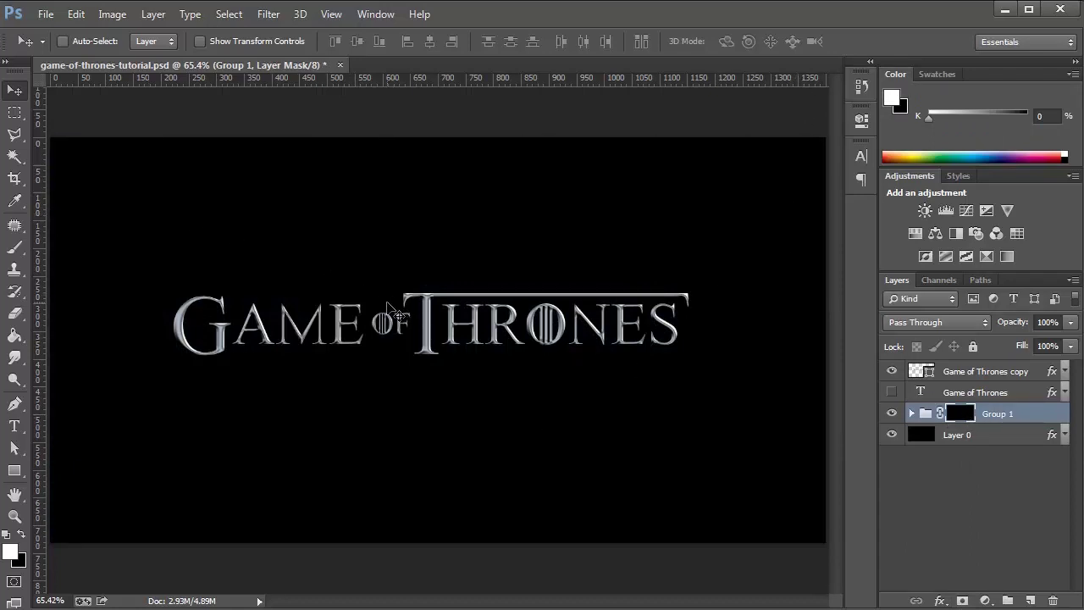
- With a 454 px soft brush, paint white on the group mask behind the title and THRONES
left_click(16, 249)
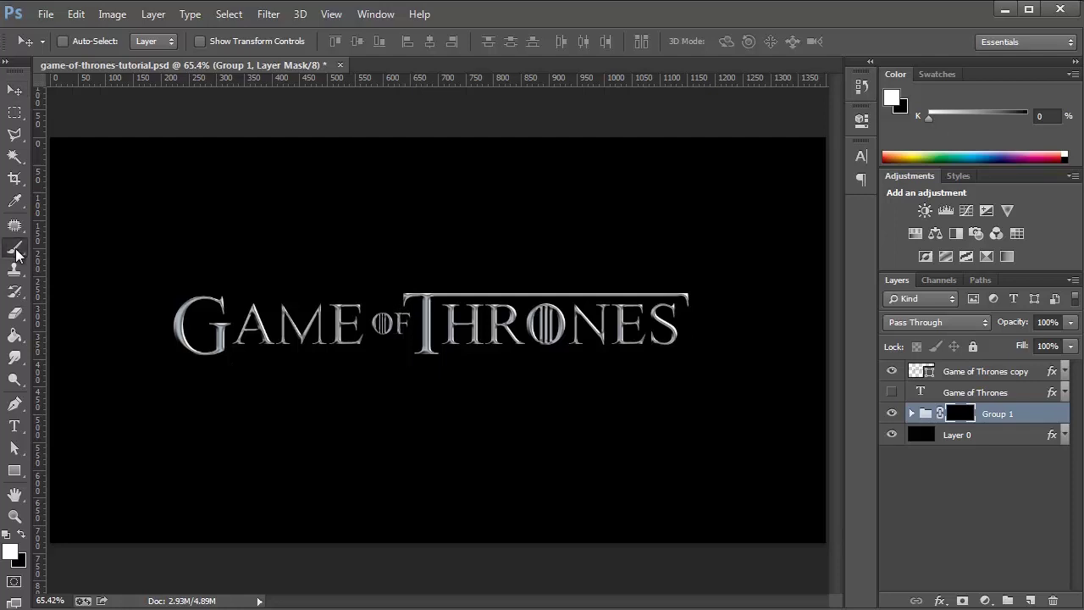
left_click(84, 42)
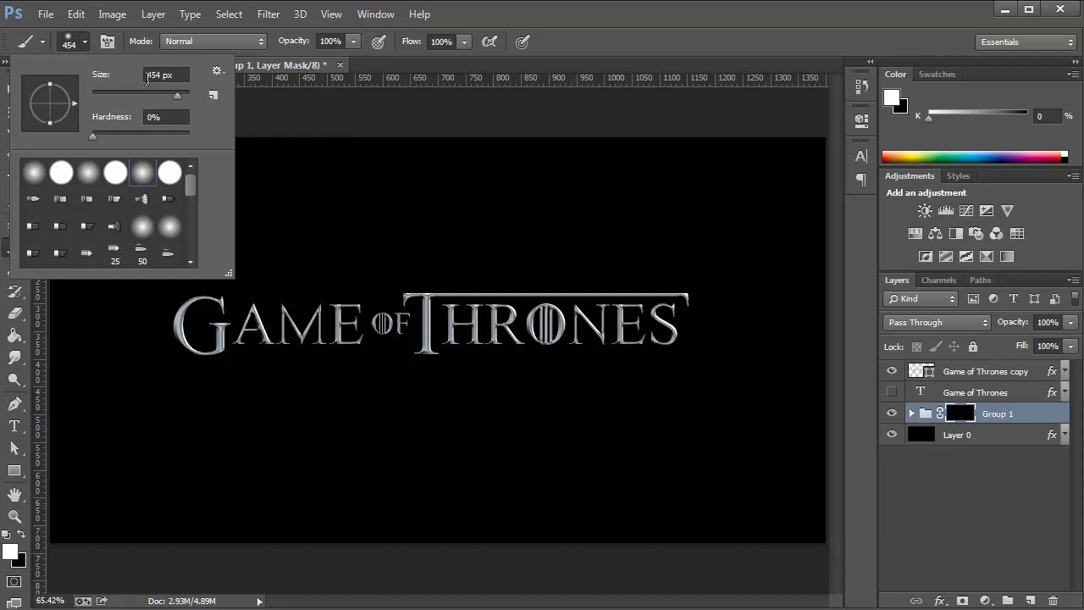
left_click(414, 71)
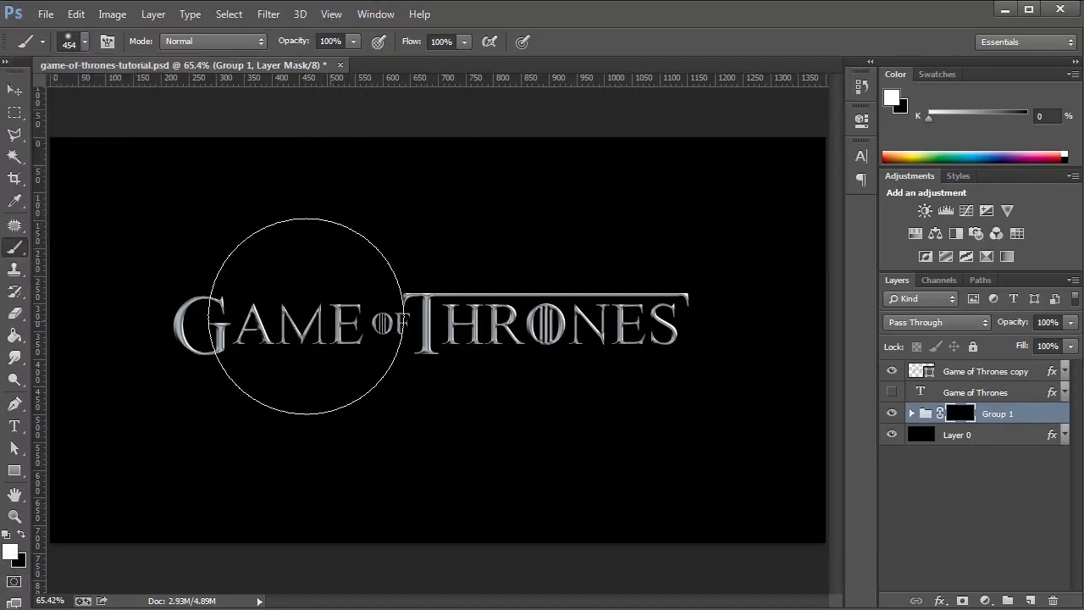
mouse_move(222, 257)
left_mouse_down()
mouse_move(331, 313)
mouse_move(471, 312)
mouse_move(615, 281)
mouse_move(612, 266)
mouse_move(736, 180)
mouse_move(470, 125)
mouse_move(192, 129)
mouse_move(117, 118)
mouse_move(100, 168)
mouse_move(129, 377)
mouse_move(225, 340)
mouse_move(383, 354)
mouse_move(161, 329)
mouse_move(220, 335)
mouse_move(386, 136)
mouse_move(198, 133)
left_mouse_up()
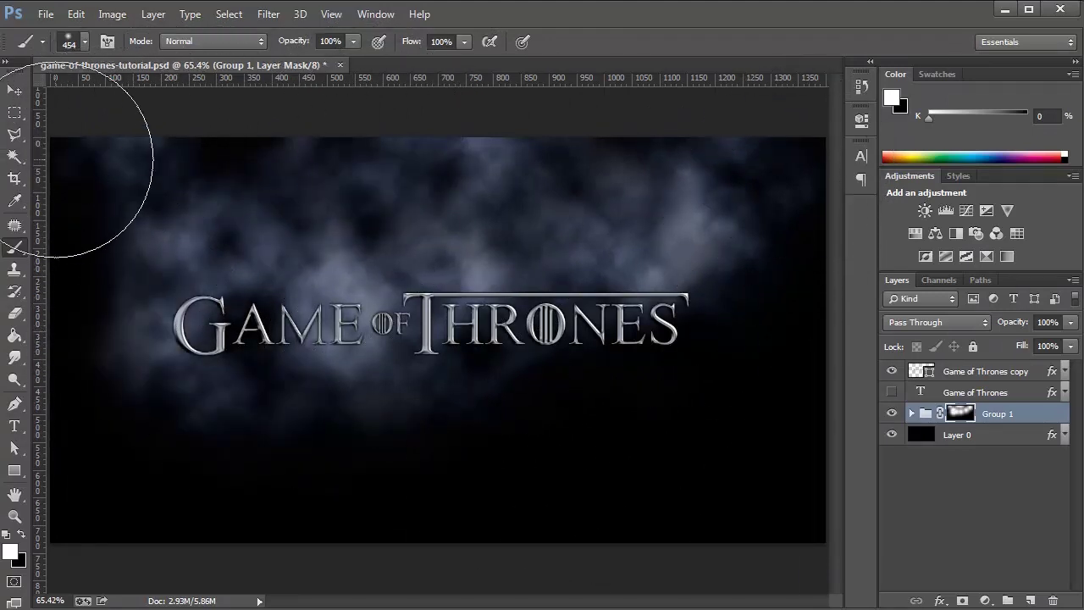
mouse_move(559, 290)
left_mouse_down()
mouse_move(729, 356)
mouse_move(573, 351)
mouse_move(617, 363)
left_mouse_up()
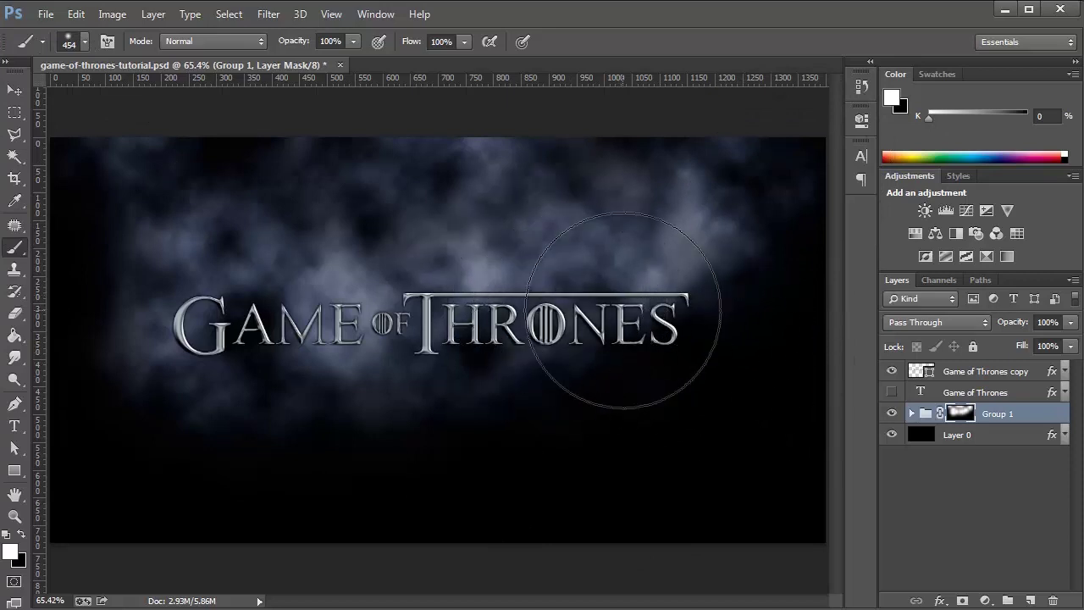
- Paint black over the lower-left area to fade the clouds there
left_click(23, 536)
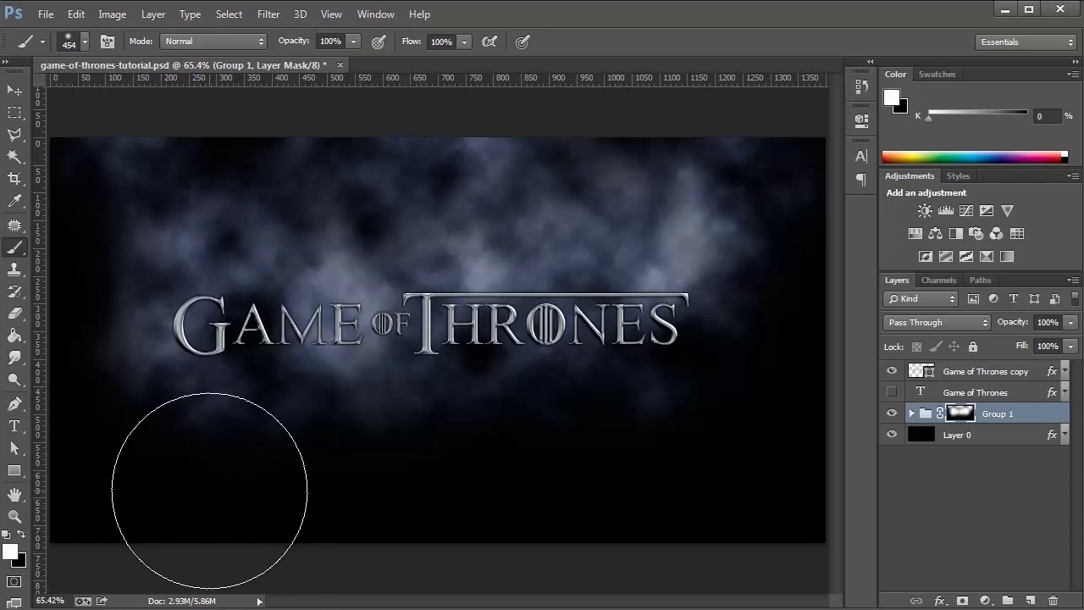
left_click(101, 405)
mouse_move(100, 406)
left_mouse_down()
mouse_move(69, 342)
mouse_move(96, 399)
left_mouse_up()
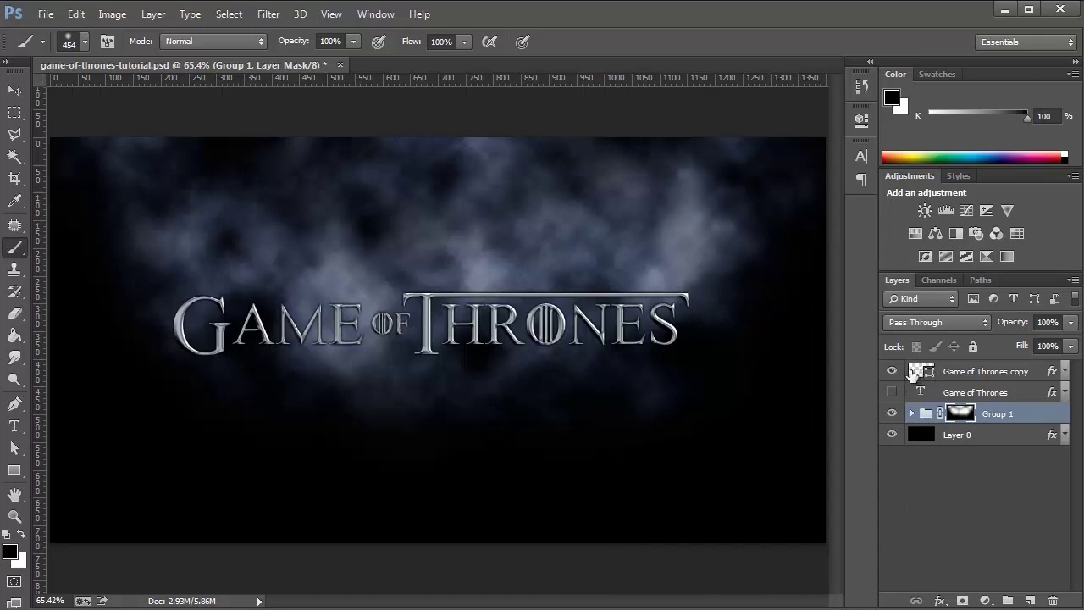
- On a new Layer 2 above the title, dab one soft white glow over its centre
left_click(912, 373)
left_click(891, 371)
left_click(892, 371)
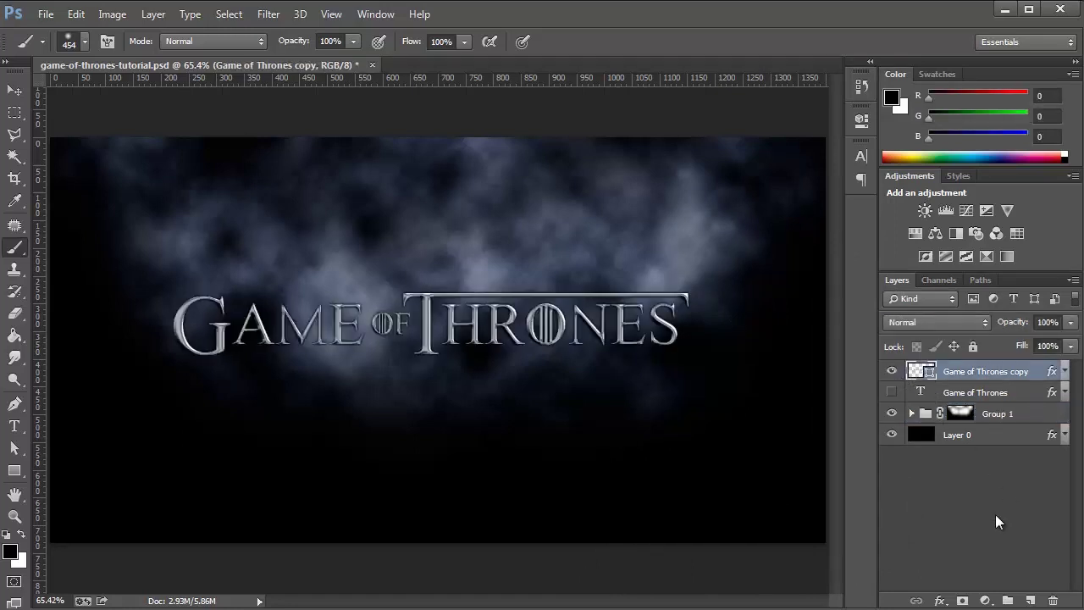
left_click(1030, 601)
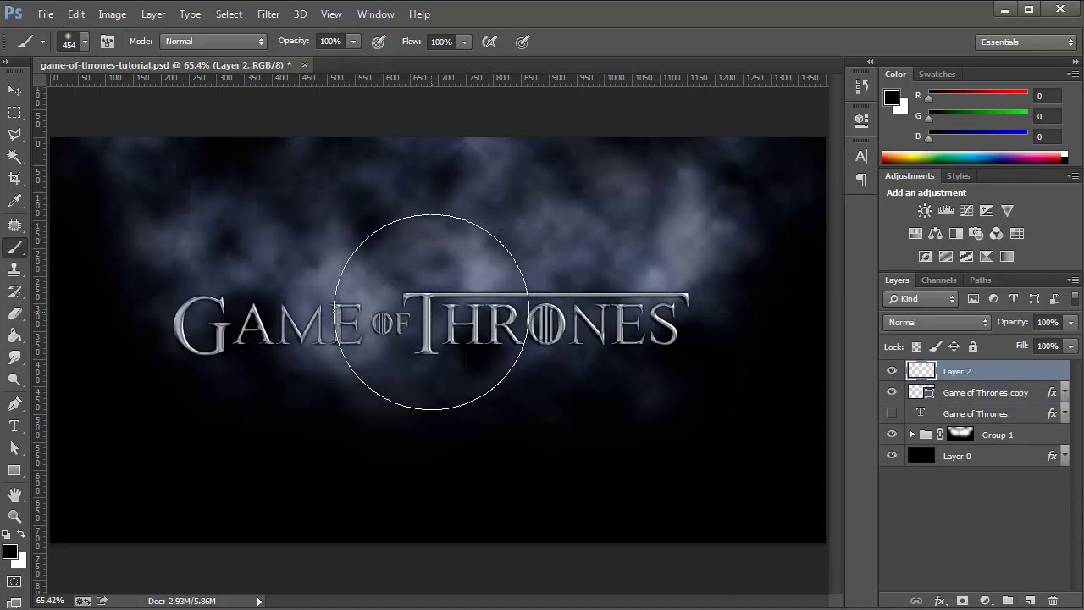
key("x")
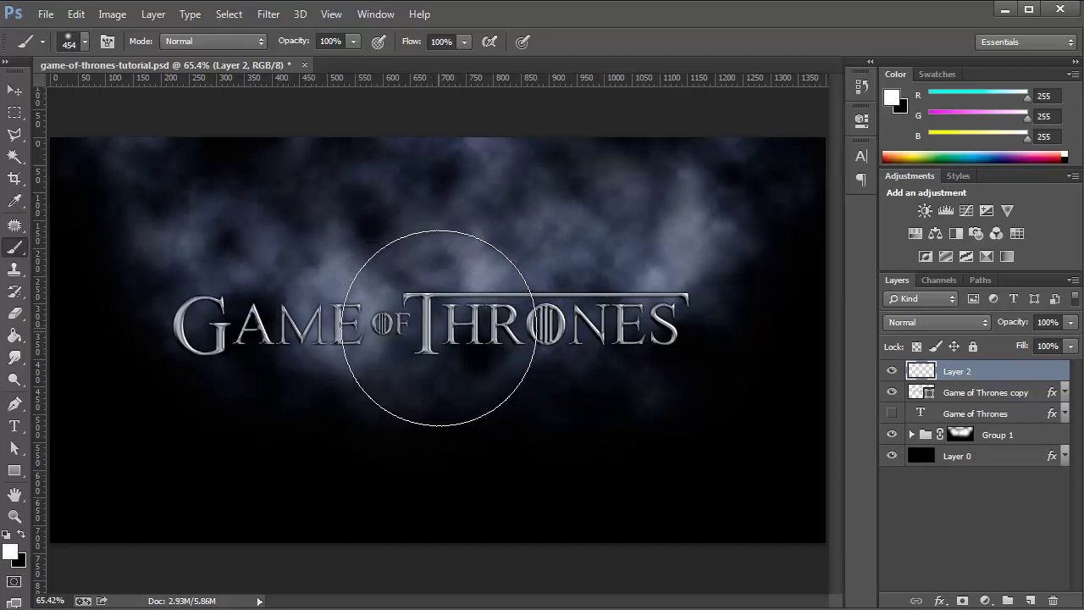
left_click(437, 339)
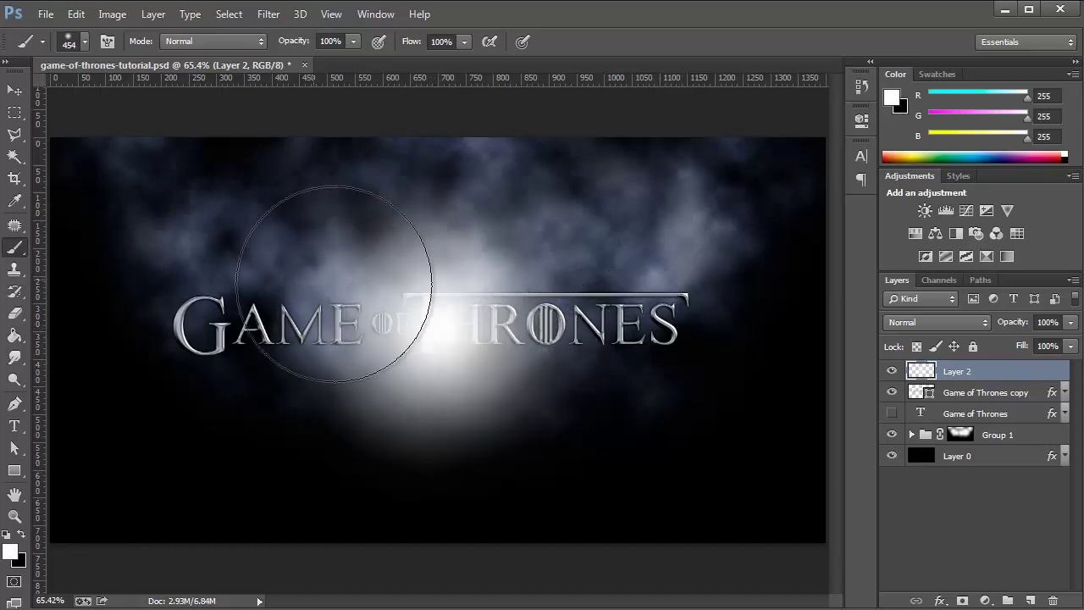
key("v")
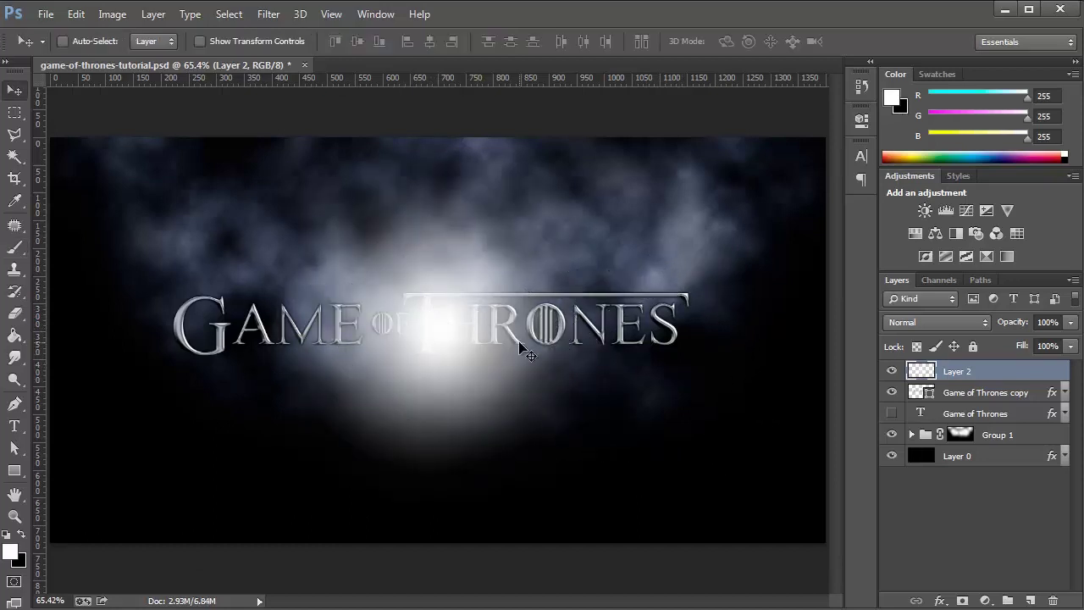
- Free-transform the glow, squashing it vertically and narrowing it into a flat band
key("ctrl+t")
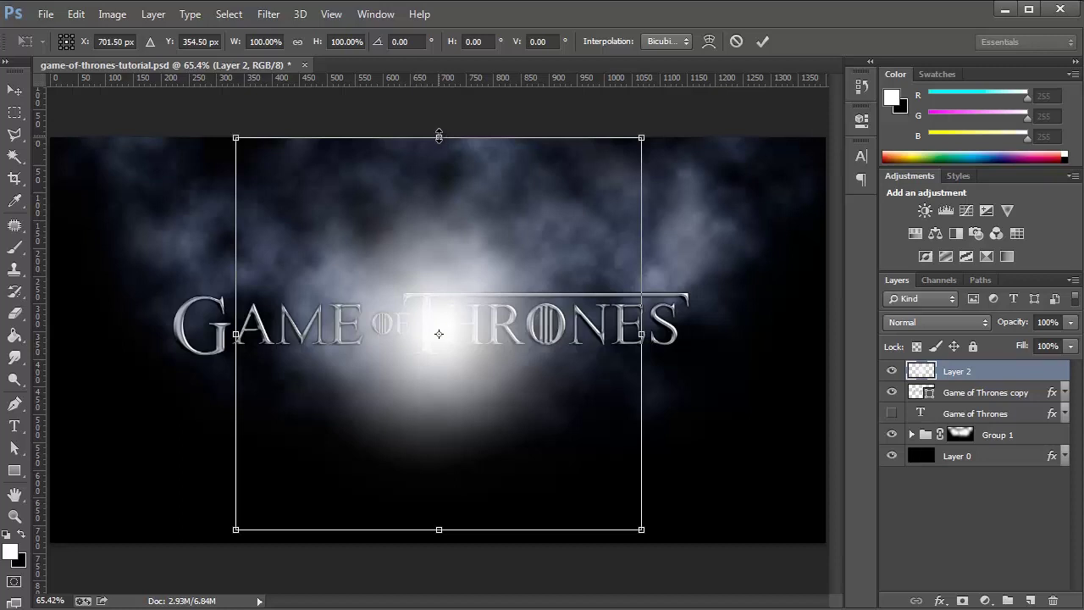
left_click_drag(439, 137, 553, 303)
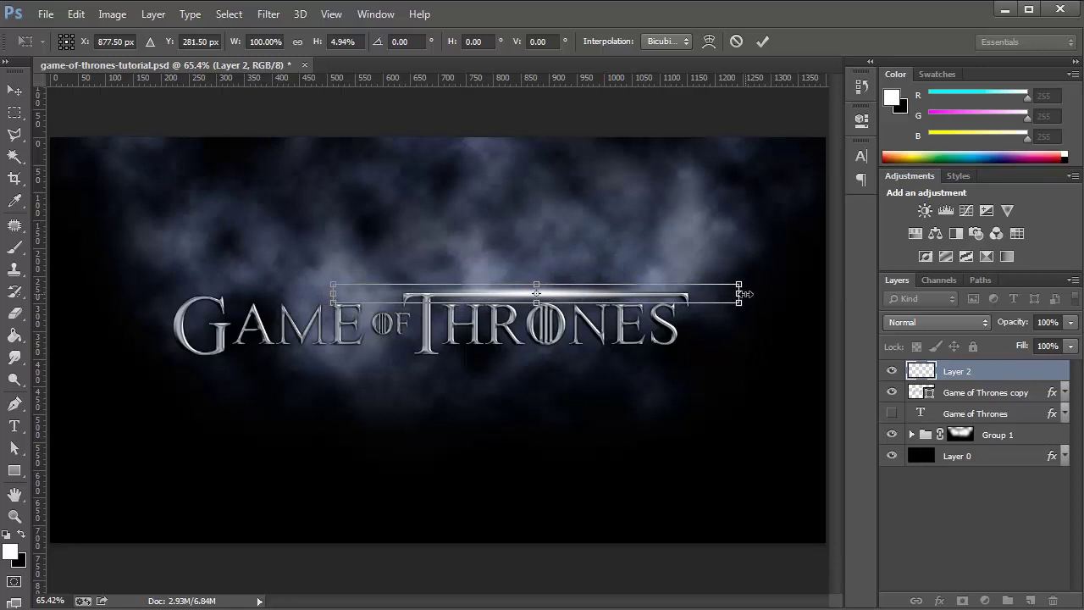
left_click_drag(742, 294, 645, 301)
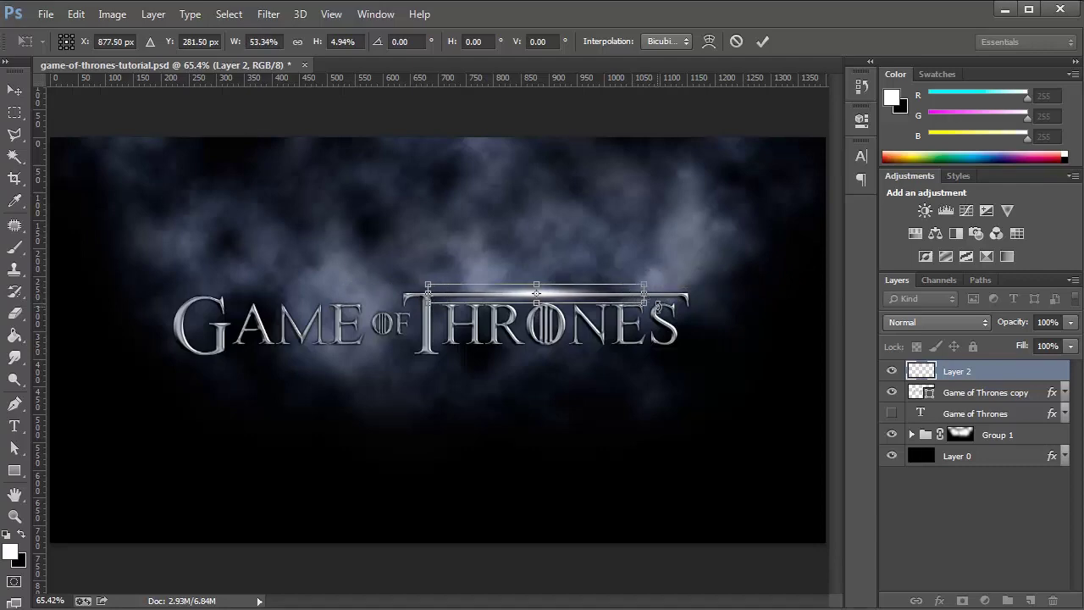
key("Return")
- Transform the band again, thinning it to fit the T's long crossbar
scroll(551, 286, "up", 3)
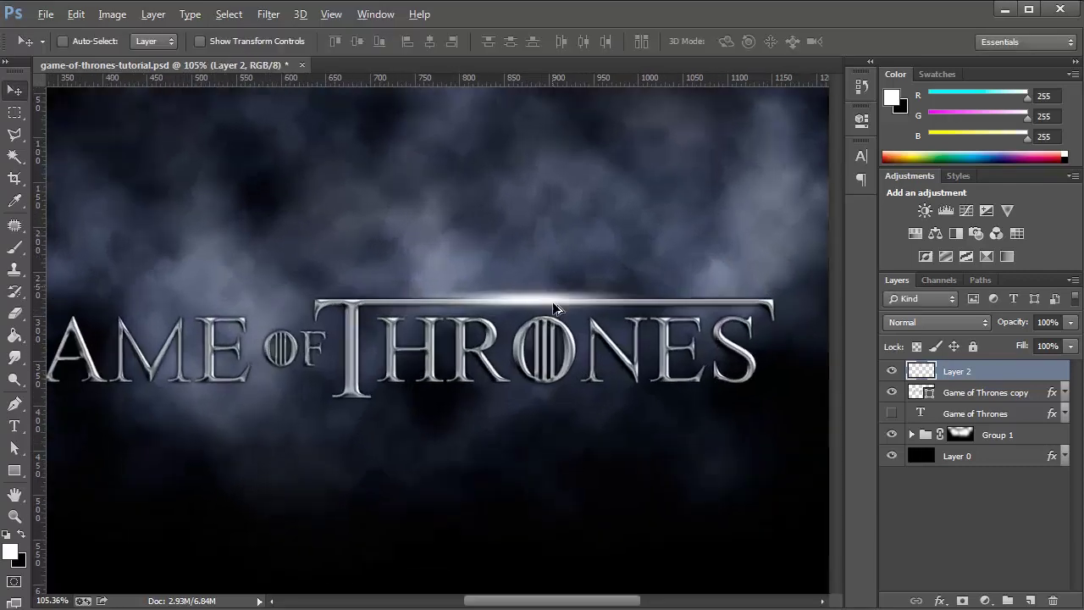
scroll(555, 307, "up", 3)
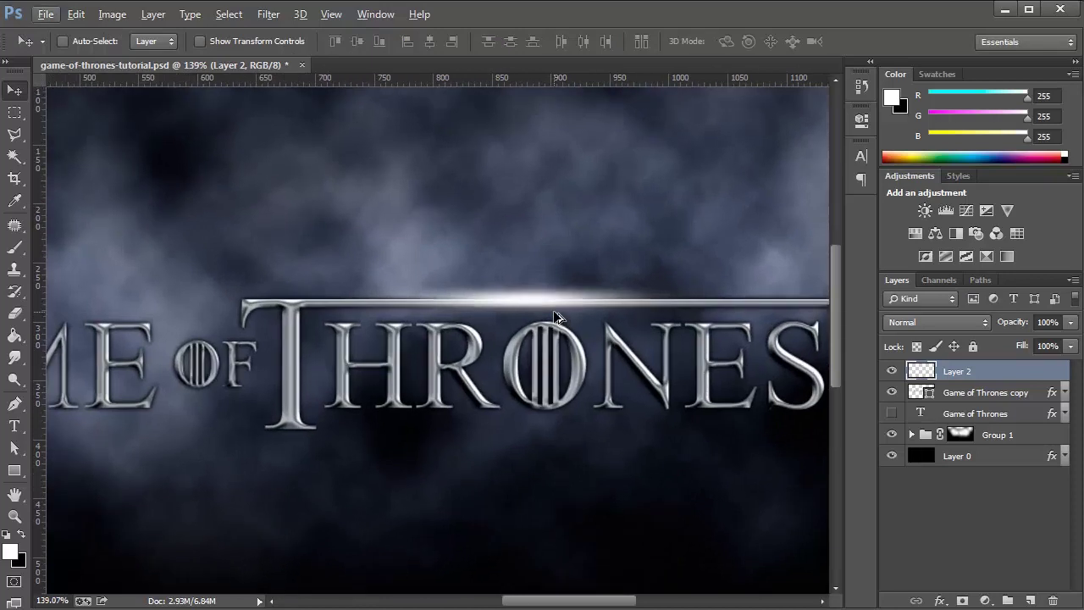
key("ctrl+t")
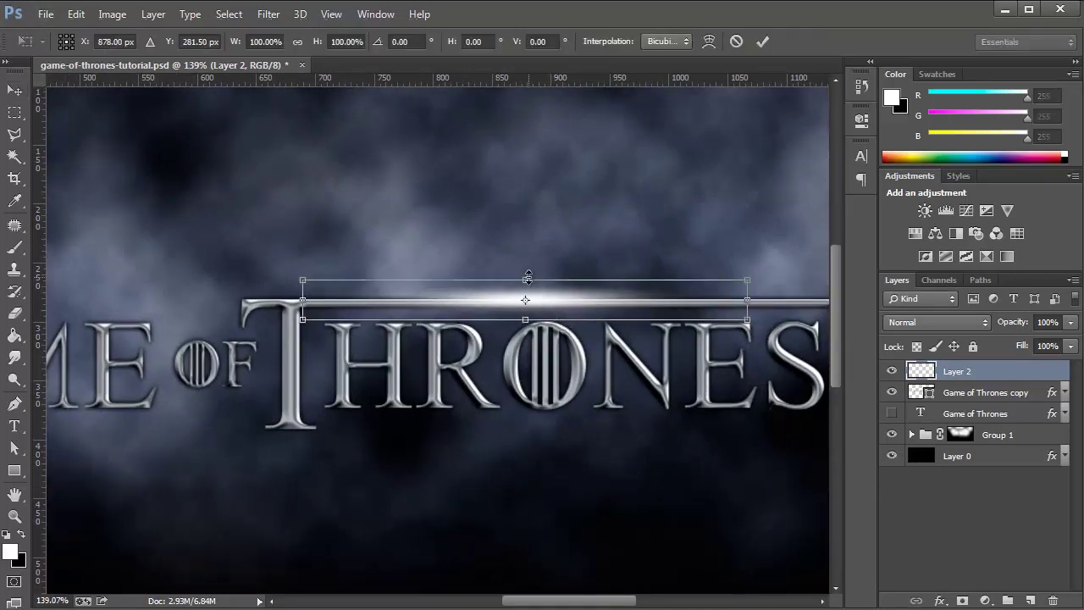
mouse_move(528, 277)
left_mouse_down()
mouse_move(532, 296)
mouse_move(536, 284)
left_mouse_up()
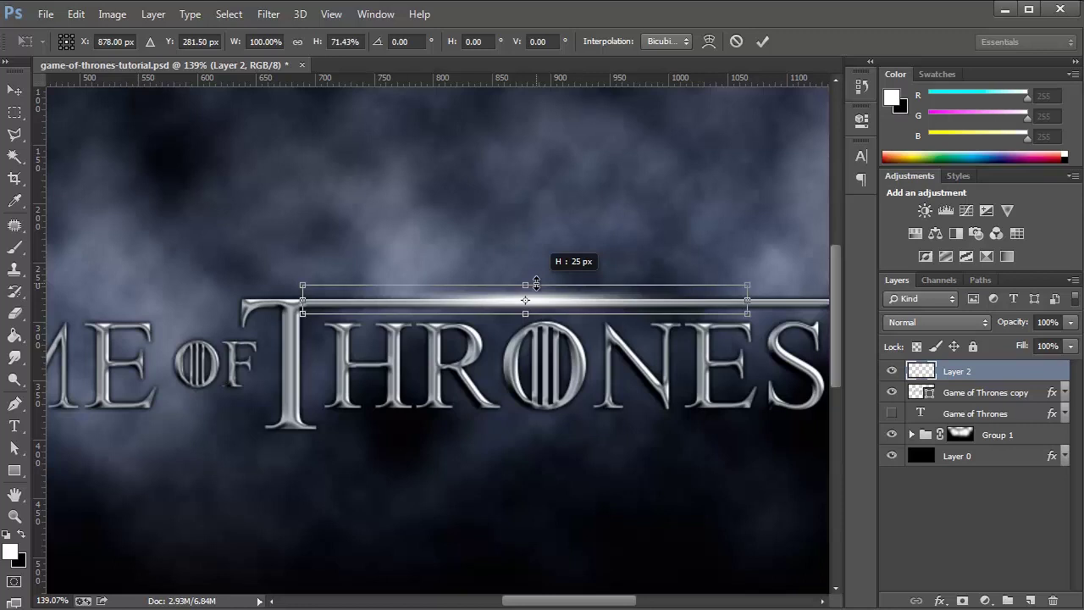
left_click_drag(536, 285, 538, 293)
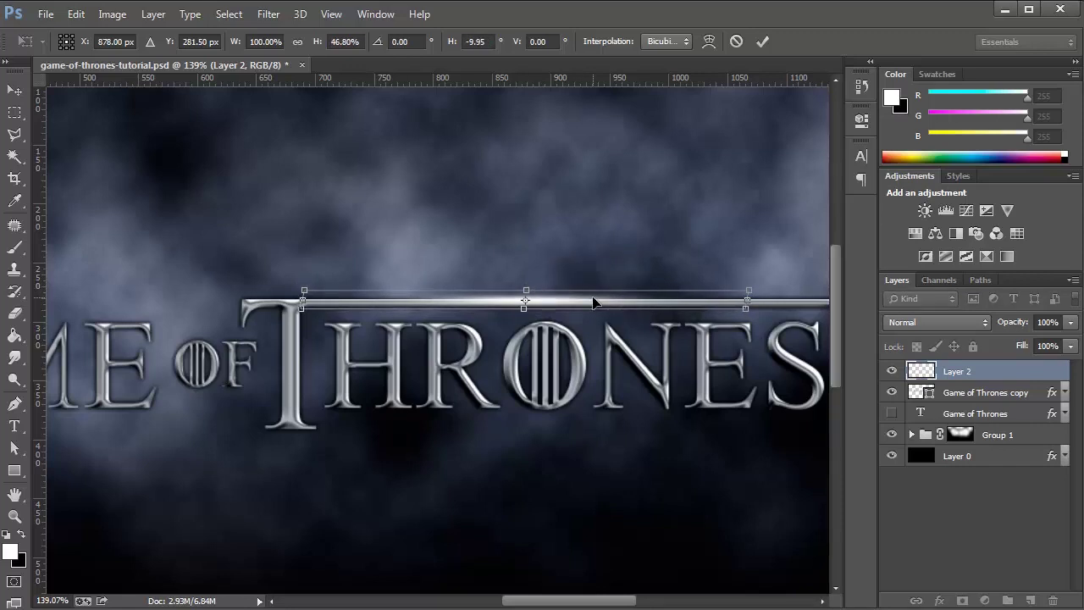
key("Return")
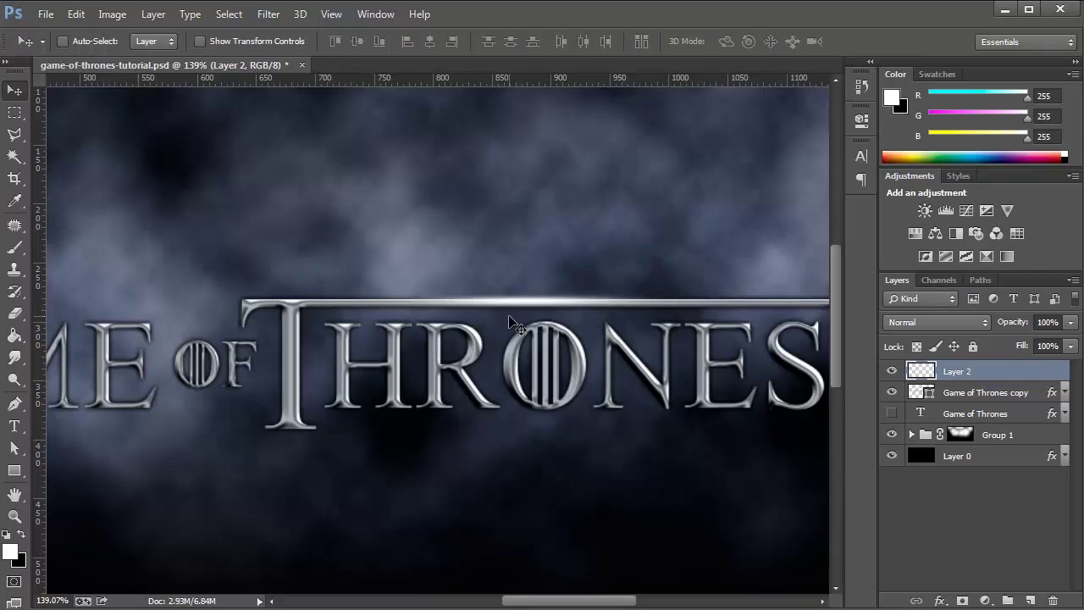
- Add an Inner Glow layer style to Layer 2 with Normal blend mode
double_click(1041, 374)
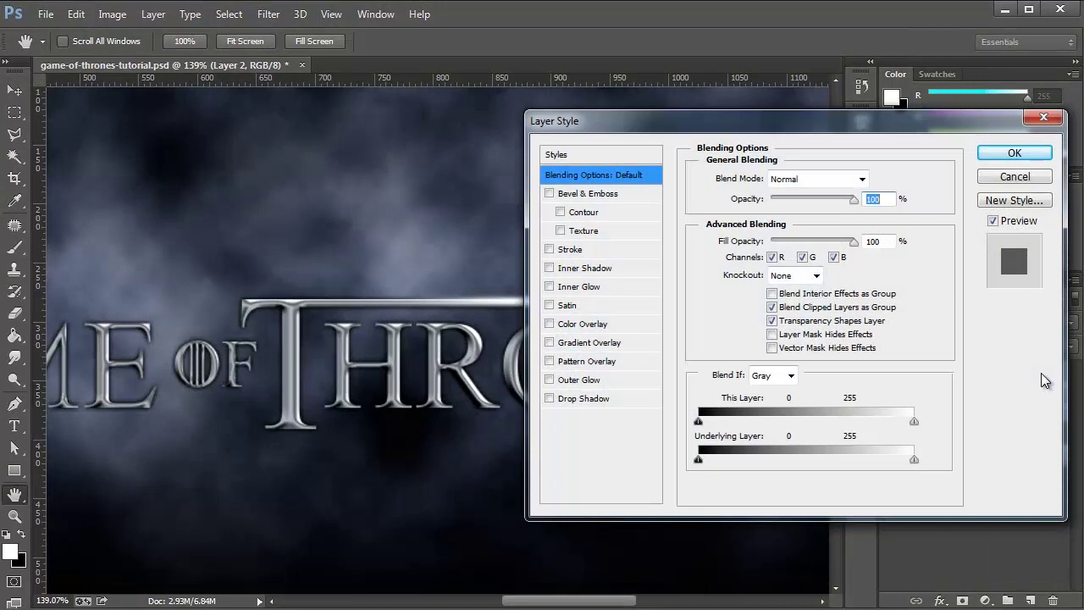
left_click(582, 291)
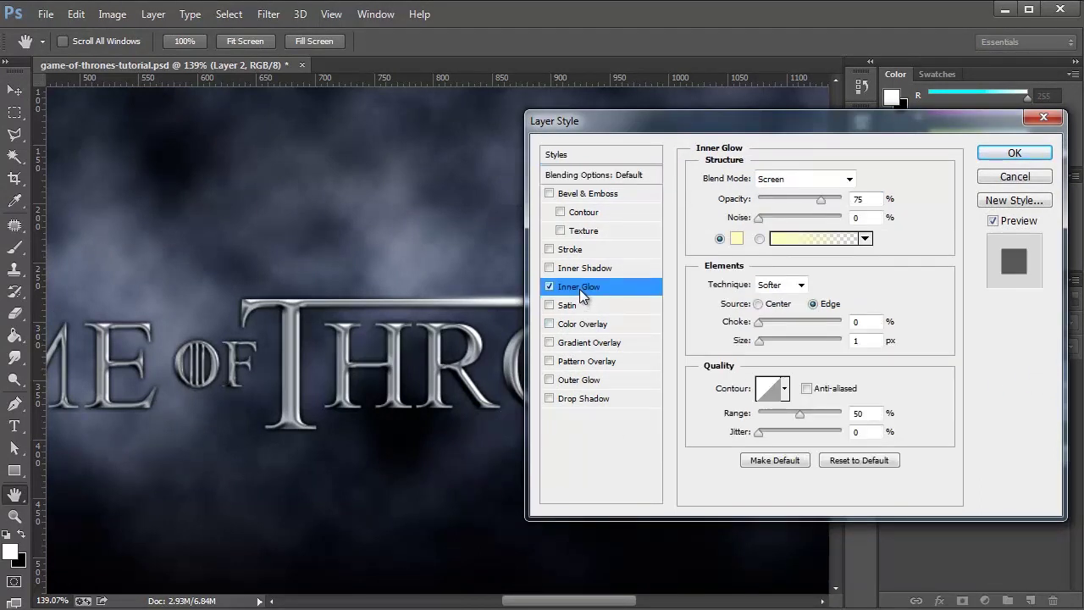
left_click_drag(757, 127, 648, 362)
left_click(670, 414)
left_click(673, 431)
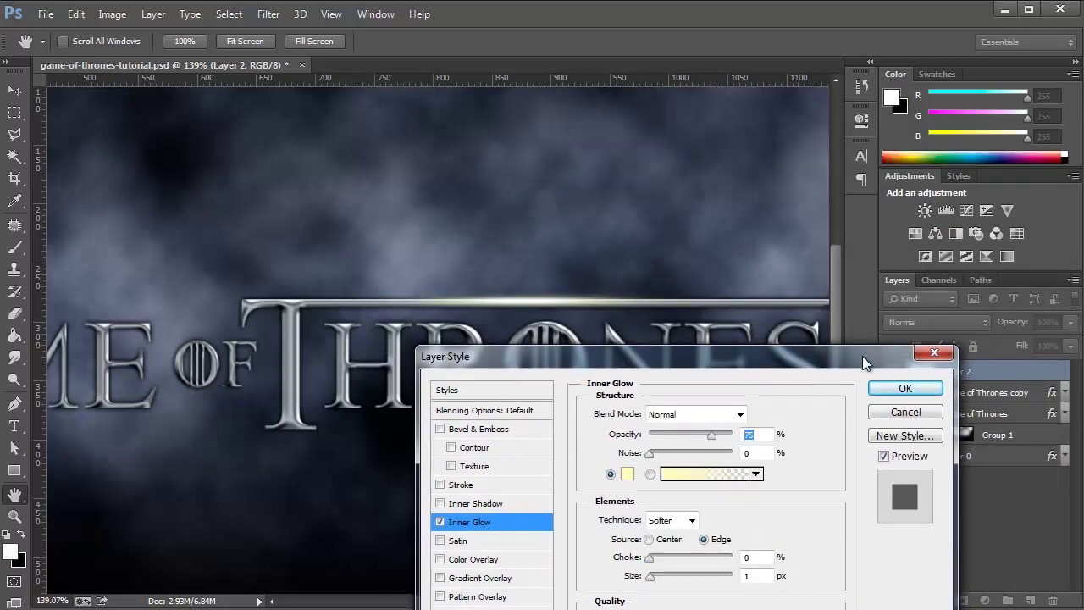
left_click_drag(863, 357, 764, 445)
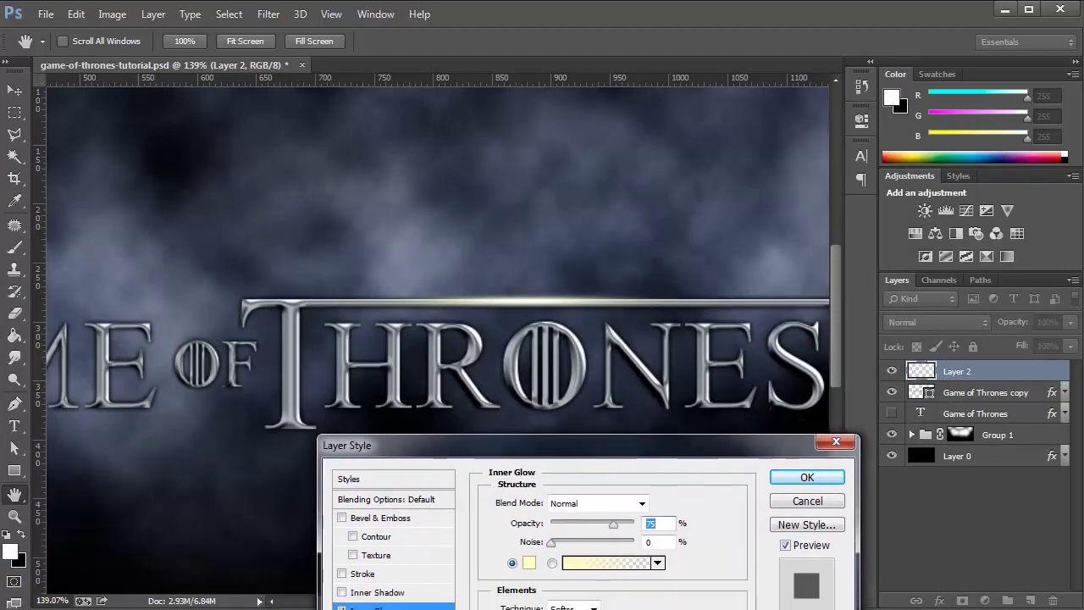
- Set the Inner Glow colour to bright blue 528fff at 50% opacity and apply
left_click(529, 564)
left_click_drag(636, 269, 674, 326)
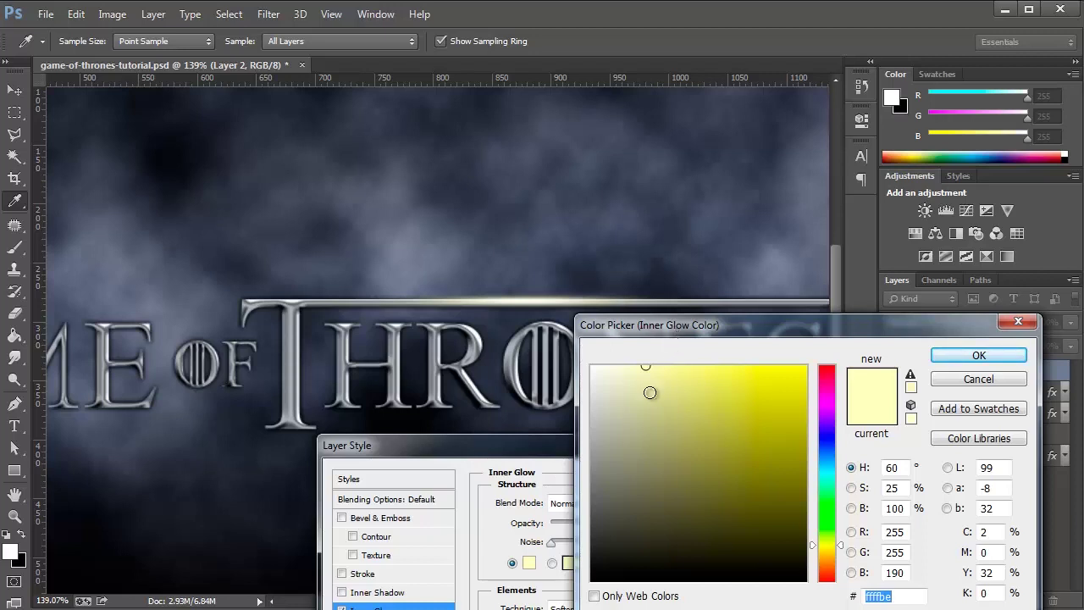
left_click(831, 467)
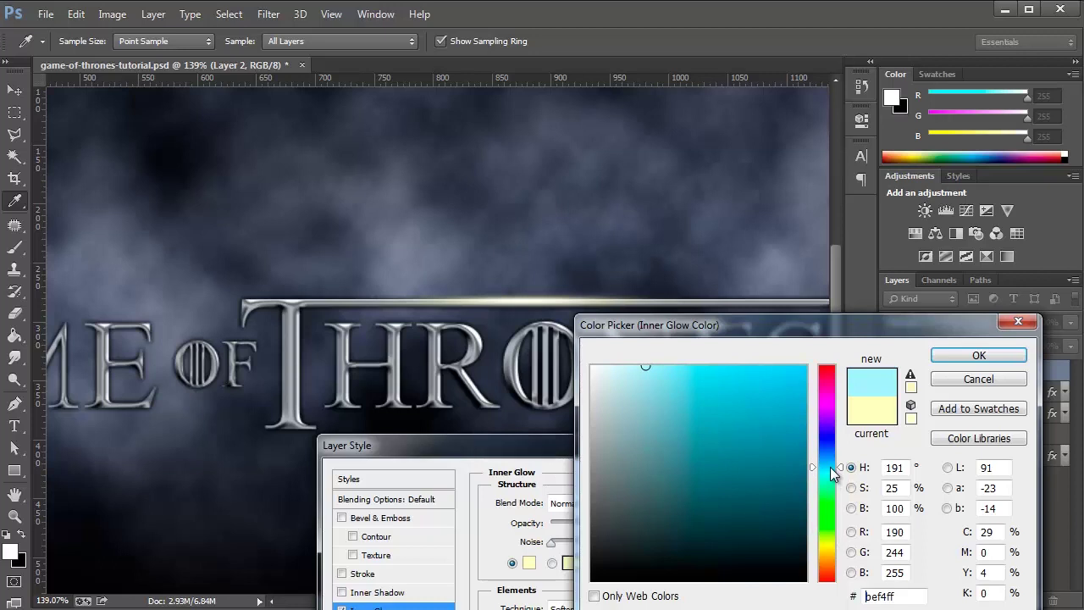
left_click_drag(831, 468, 831, 449)
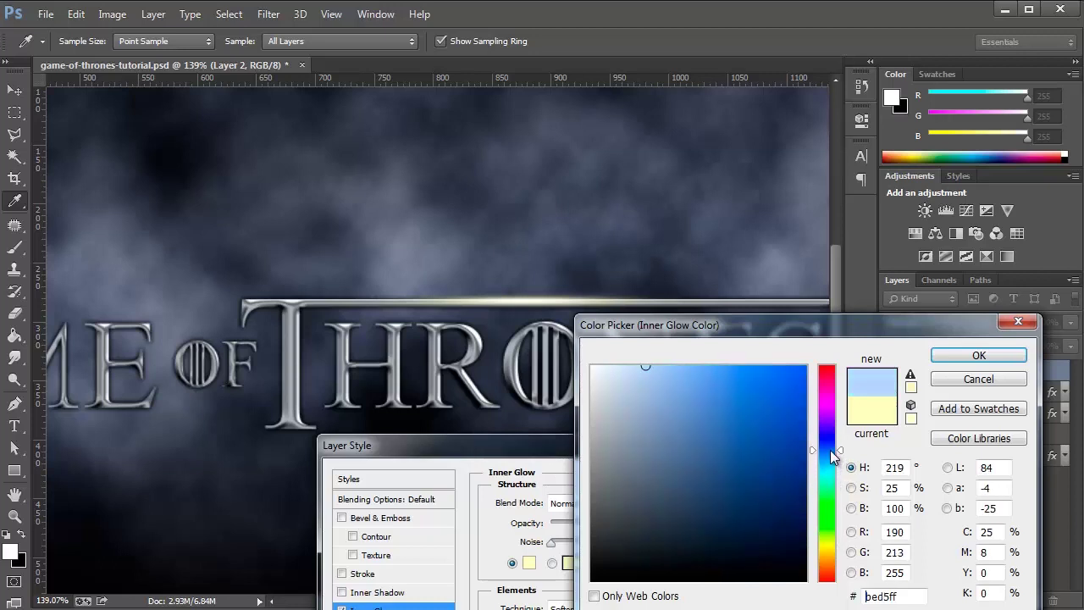
left_click_drag(653, 366, 735, 370)
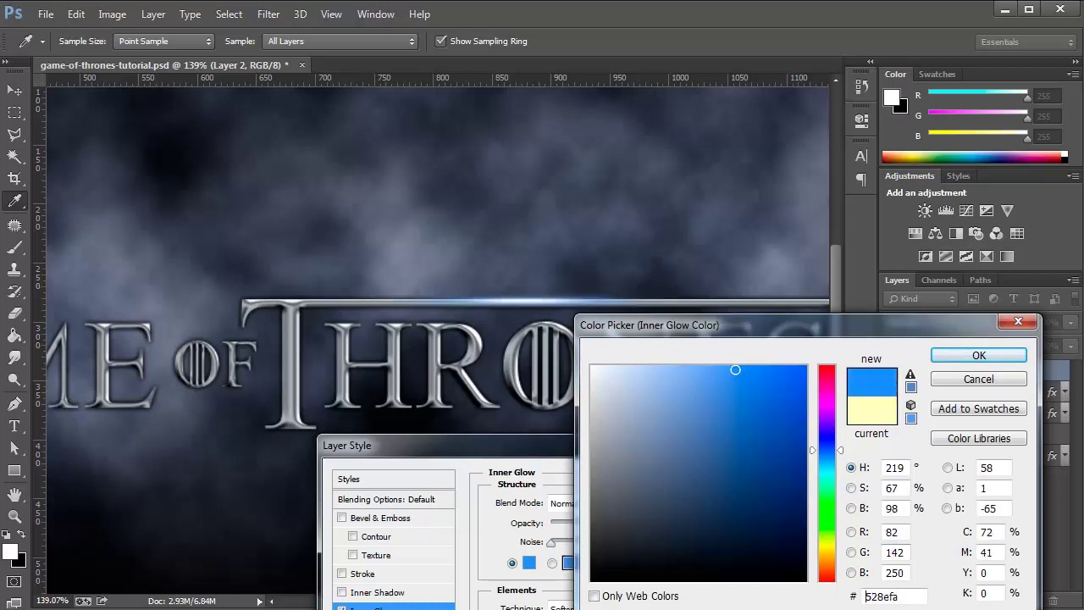
left_click_drag(733, 366, 736, 359)
left_click(974, 355)
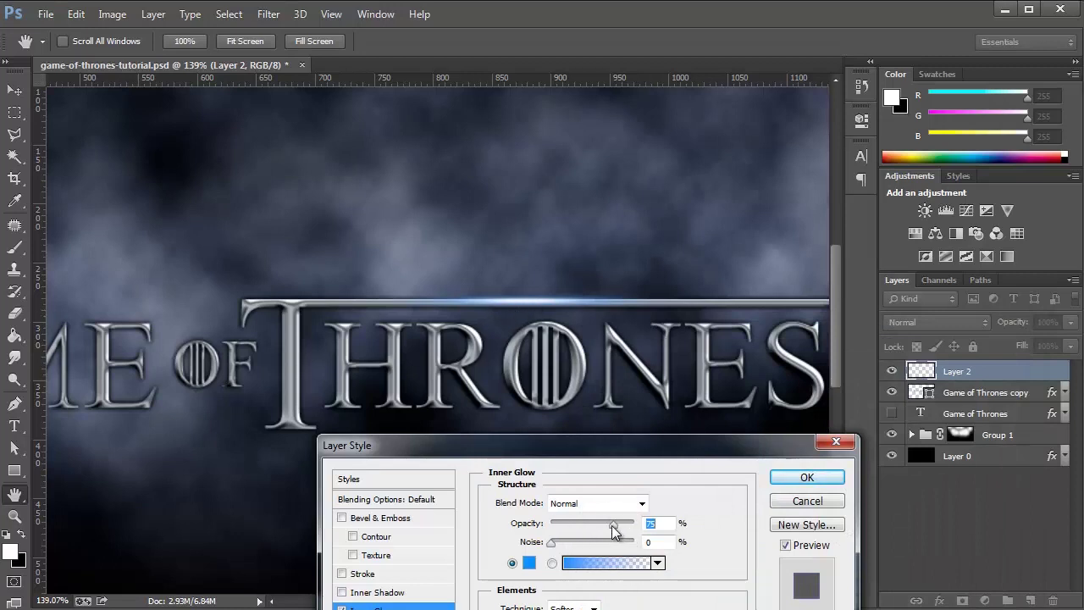
left_click_drag(612, 524, 594, 527)
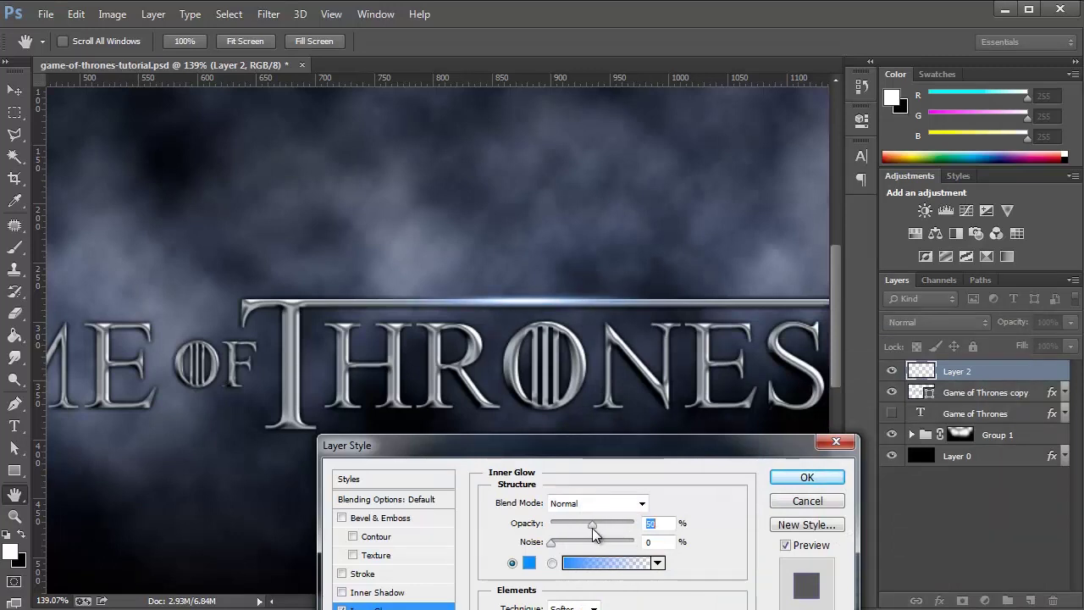
left_click(801, 479)
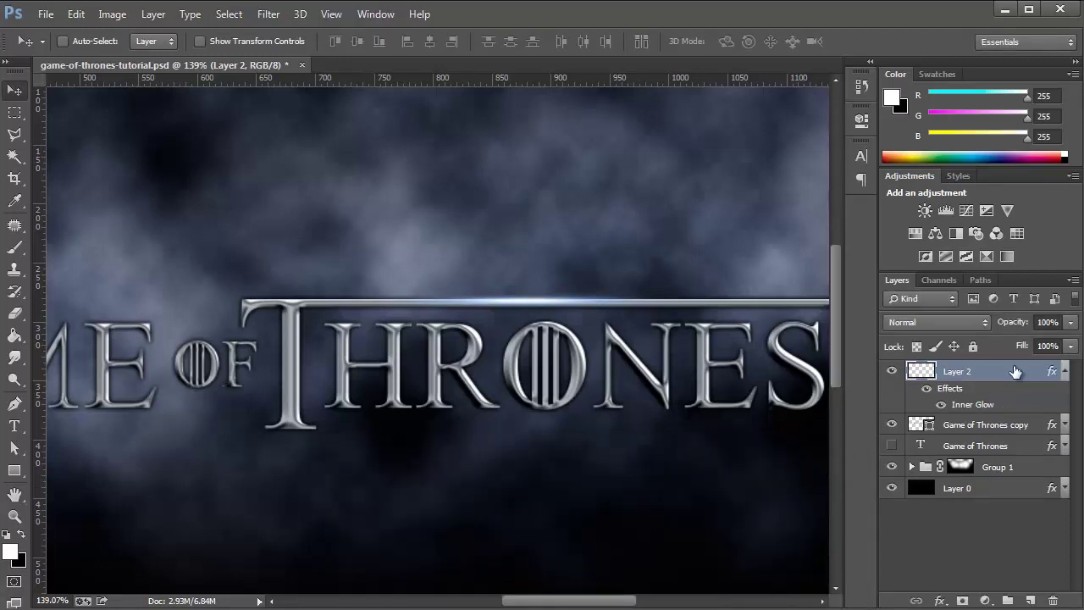
- Duplicate Layer 2 and shrink the copy into a short flare at the T bar's centre
left_click(1065, 372)
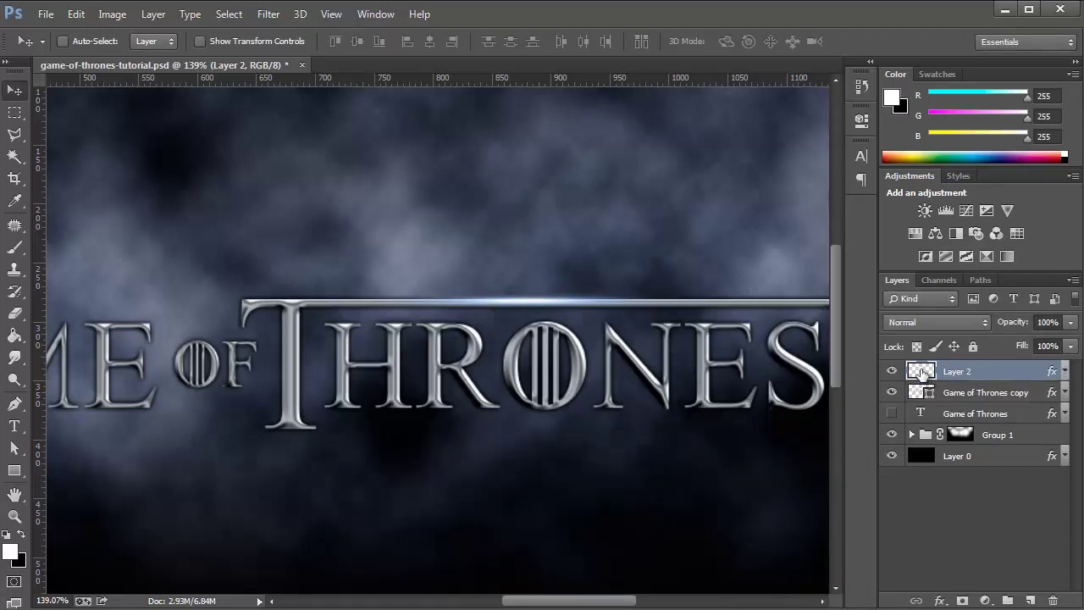
key("ctrl+j")
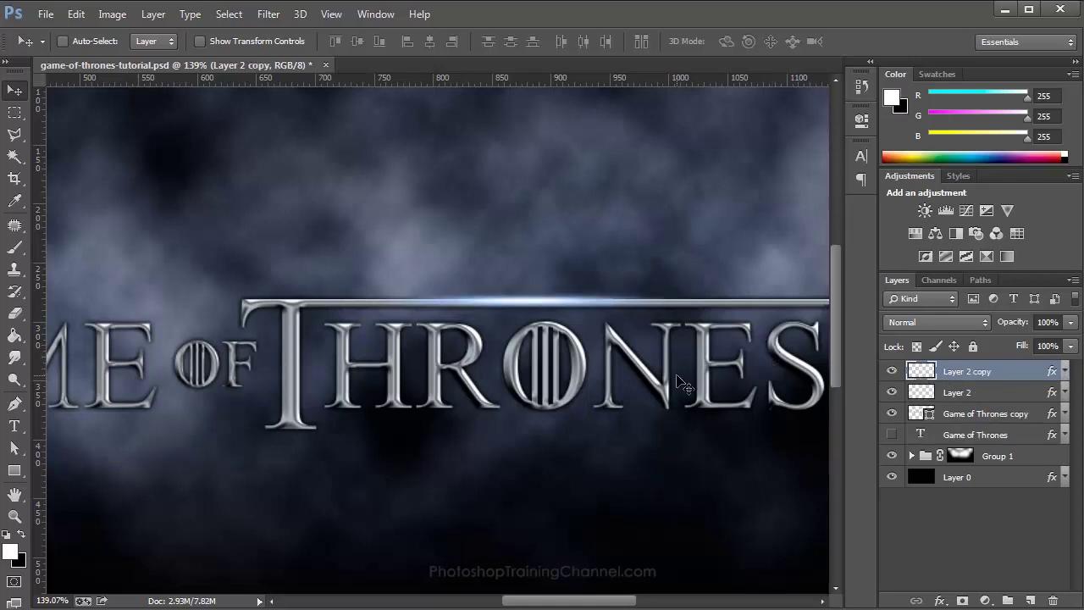
key("ctrl+t")
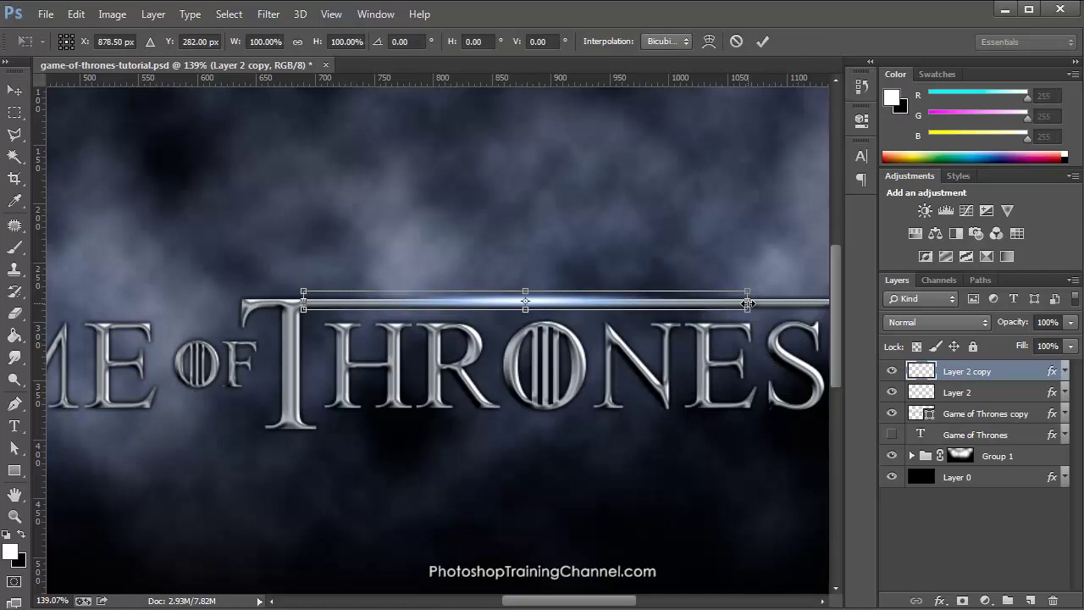
mouse_move(748, 302)
left_mouse_down()
mouse_move(552, 302)
mouse_move(565, 303)
mouse_move(525, 317)
mouse_move(551, 347)
left_mouse_up()
key("Return")
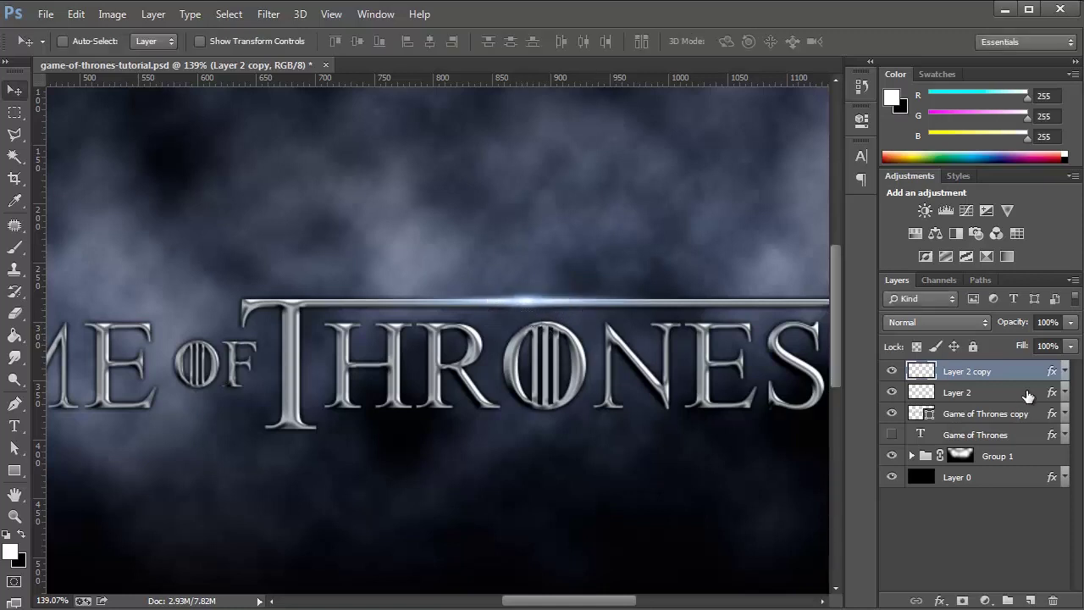
- Give Layer 2 copy an Inner Glow at 26% opacity
double_click(1054, 376)
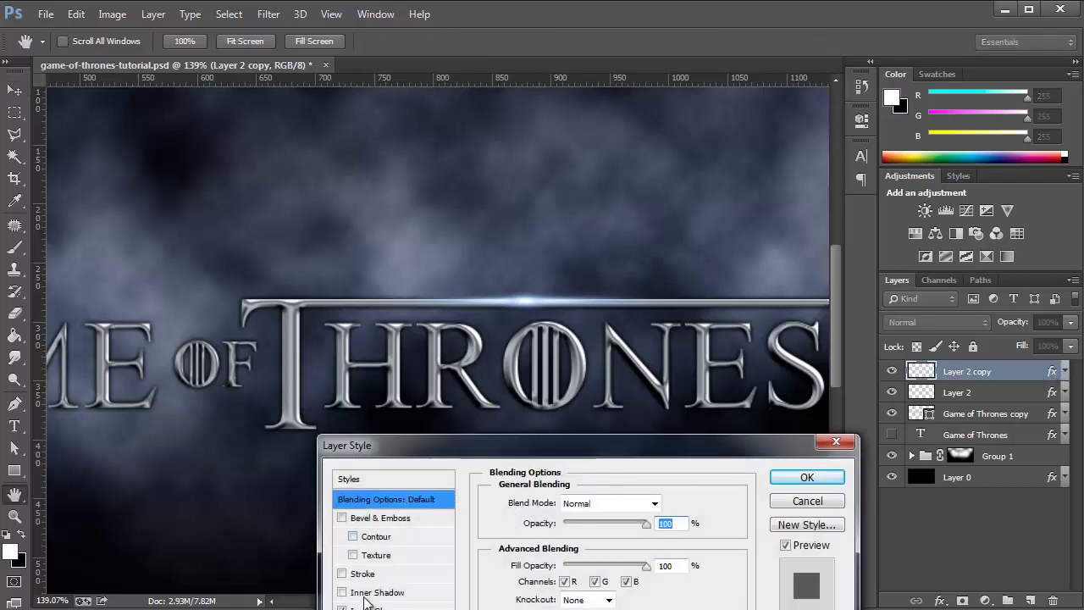
left_click(342, 607)
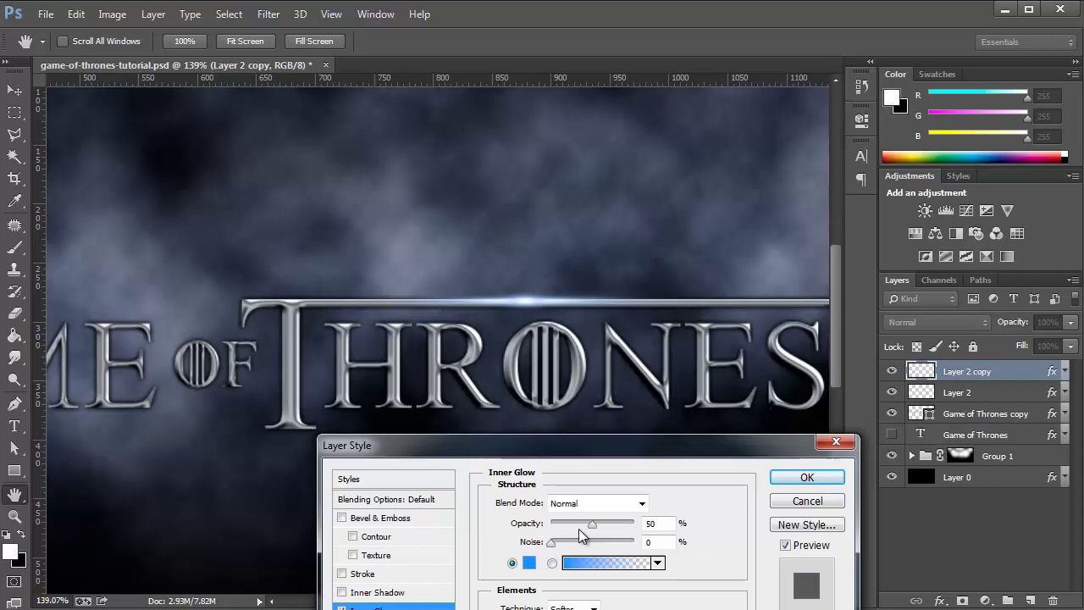
left_click_drag(592, 523, 572, 528)
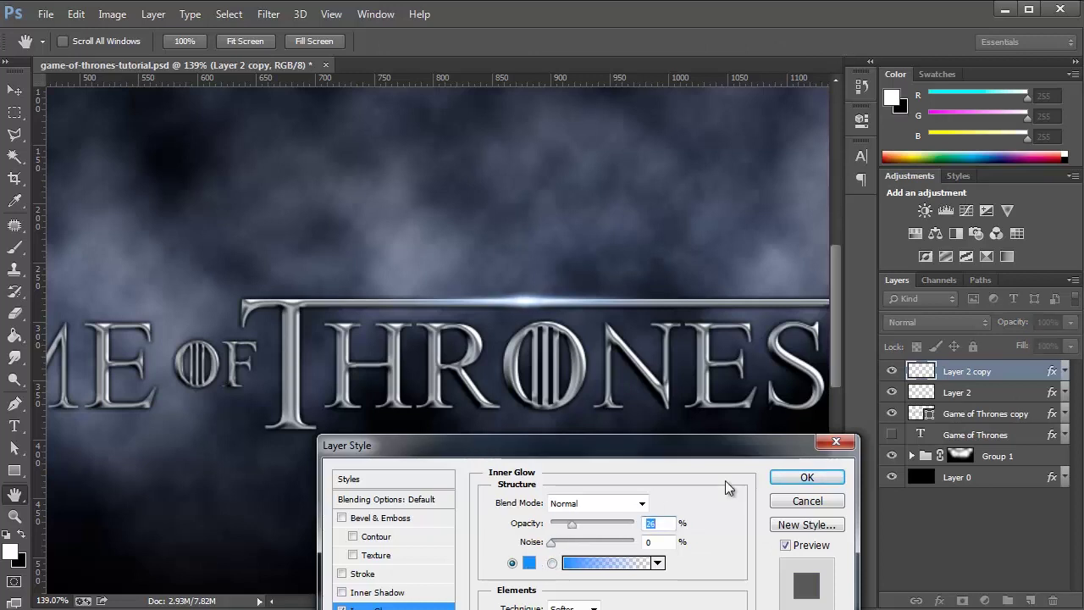
left_click(807, 477)
scroll(542, 320, "up", 1)
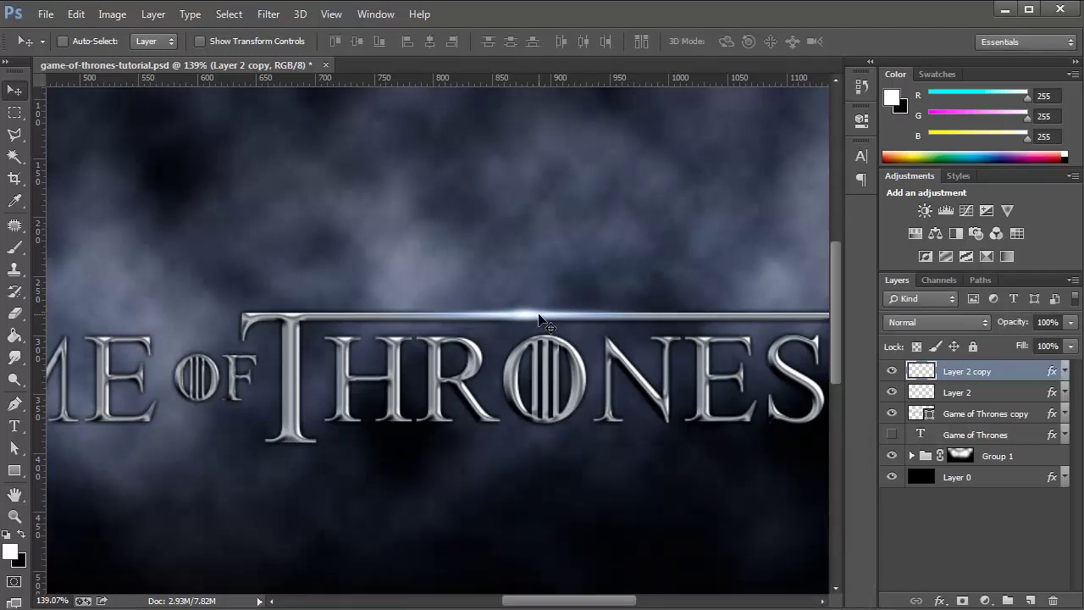
scroll(540, 319, "up", 5)
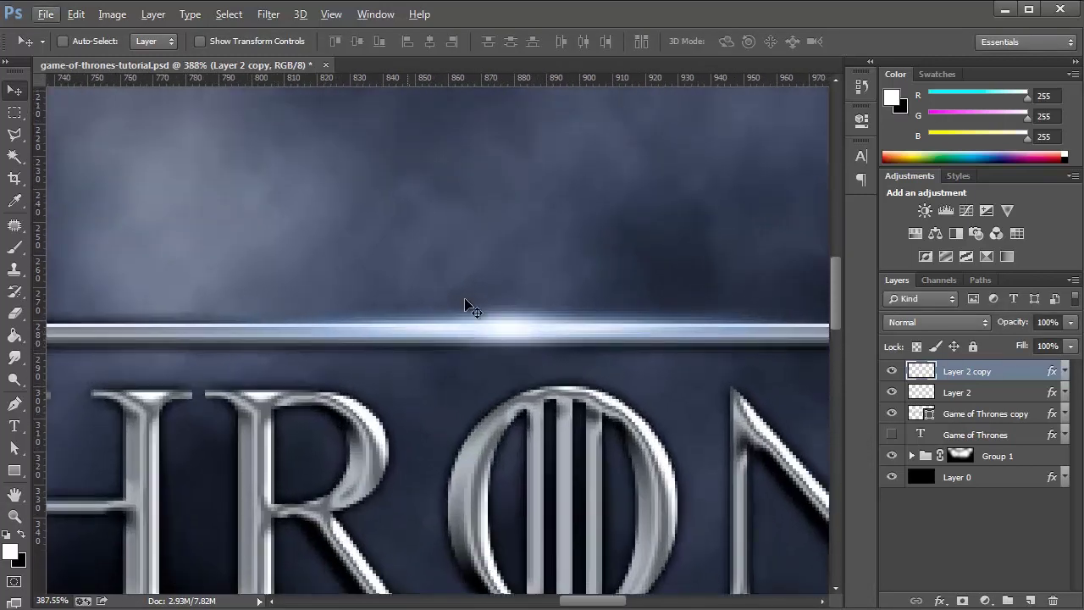
scroll(467, 308, "up", 2)
scroll(535, 392, "down", 6)
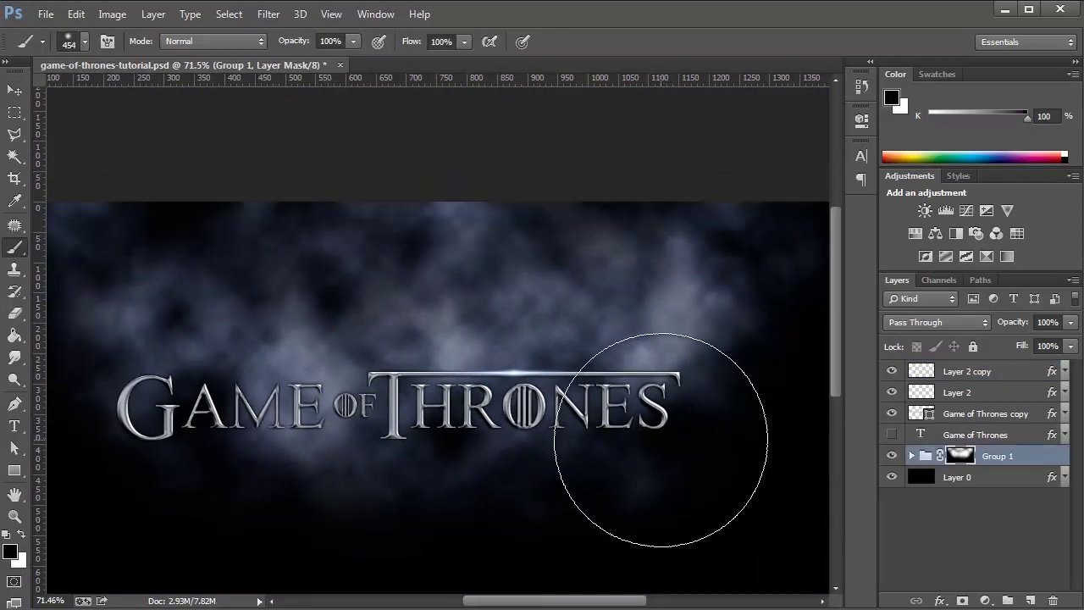
scroll(643, 438, "down", 4)
scroll(617, 460, "up", 3)
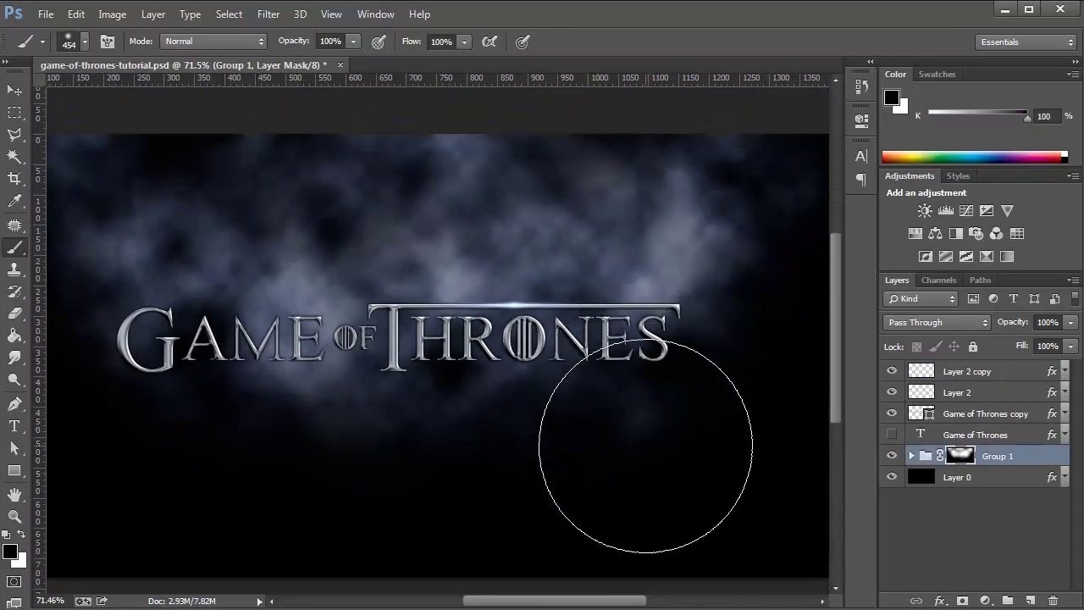
scroll(645, 446, "down", 1)
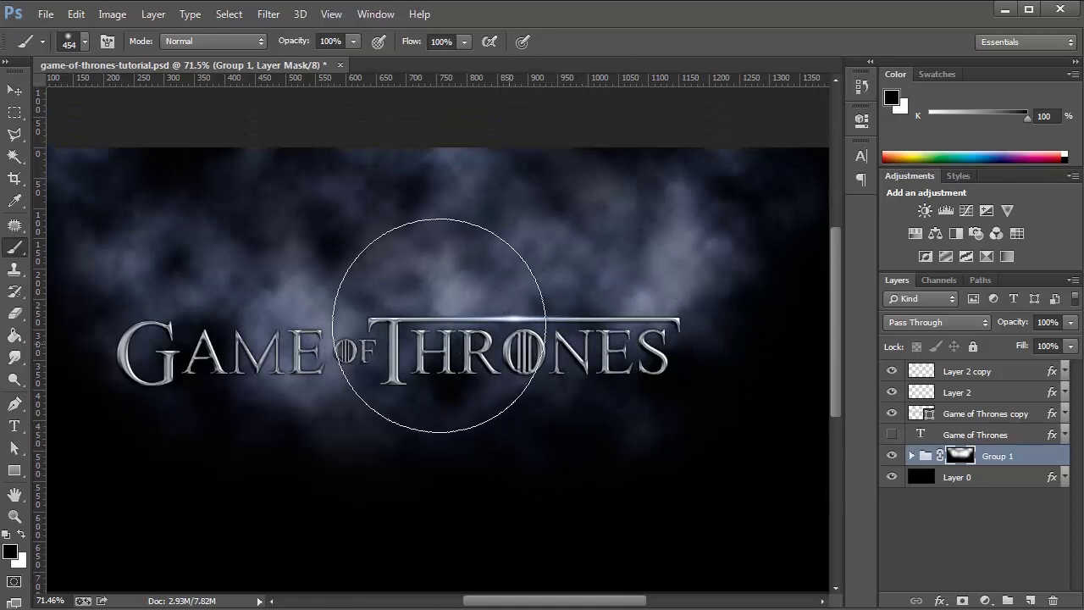
- Add a Curves 2 adjustment above the cloud group with the curve raised to brighten
left_click(985, 601)
left_click(930, 334)
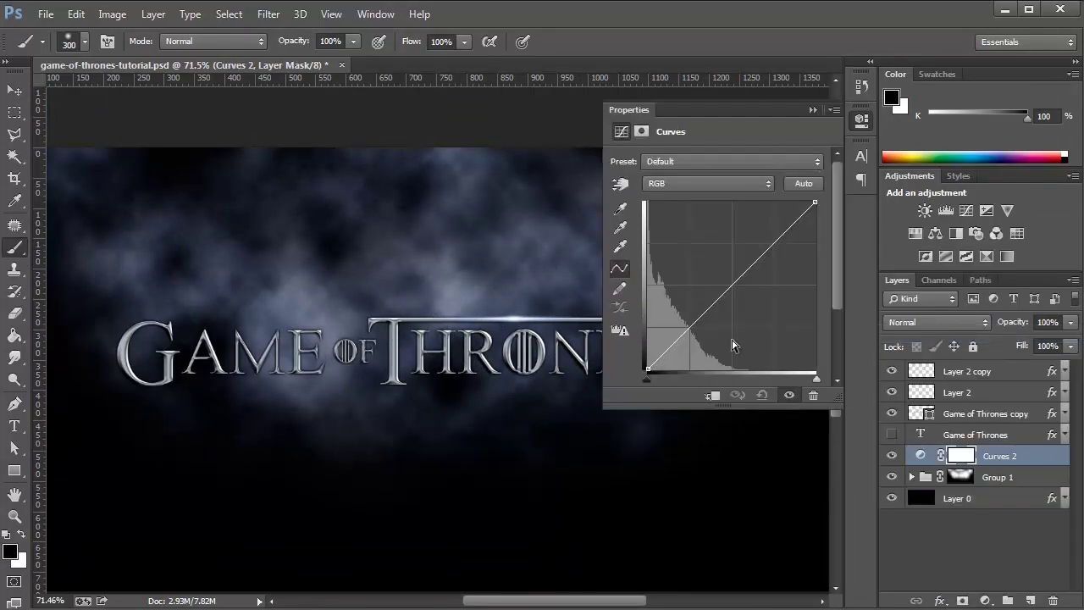
left_click_drag(703, 319, 675, 284)
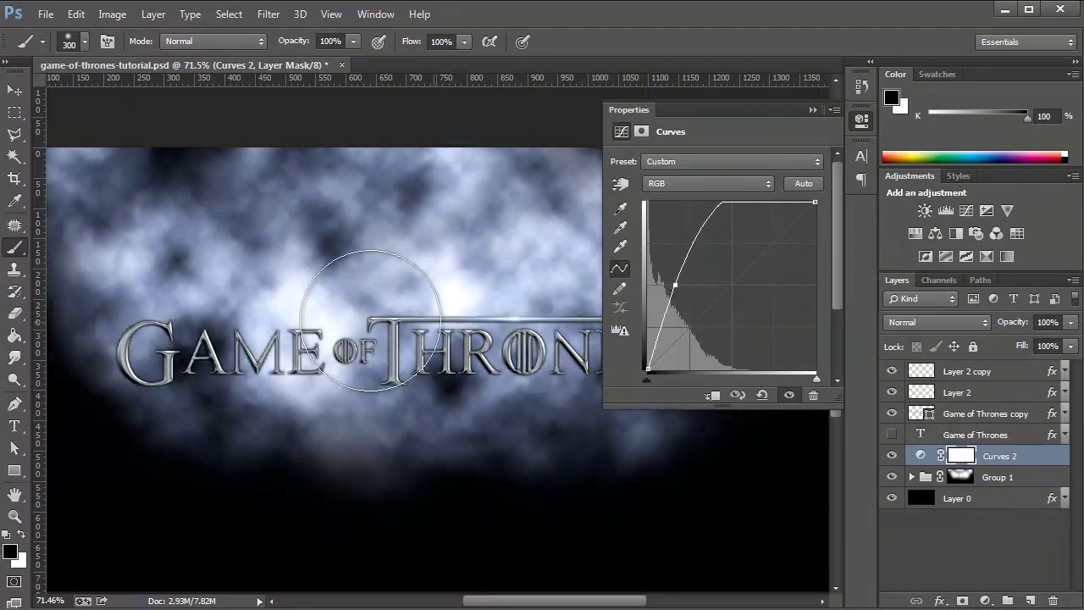
left_click(812, 110)
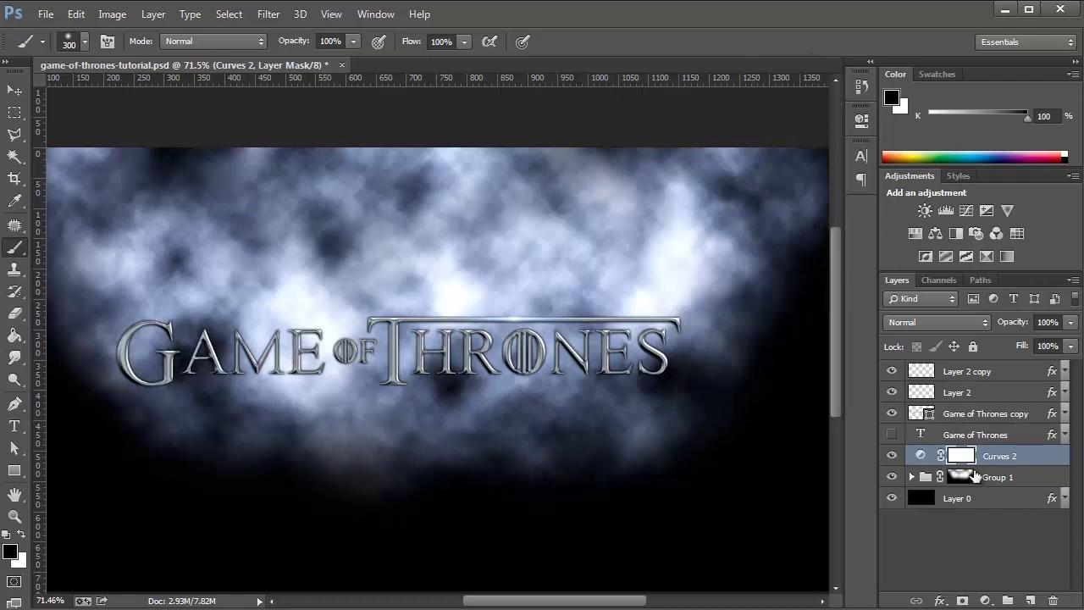
- Invert the Curves 2 mask and paint white over the clouds above NES and around GAME
left_click_drag(963, 462, 965, 465)
key("ctrl+i")
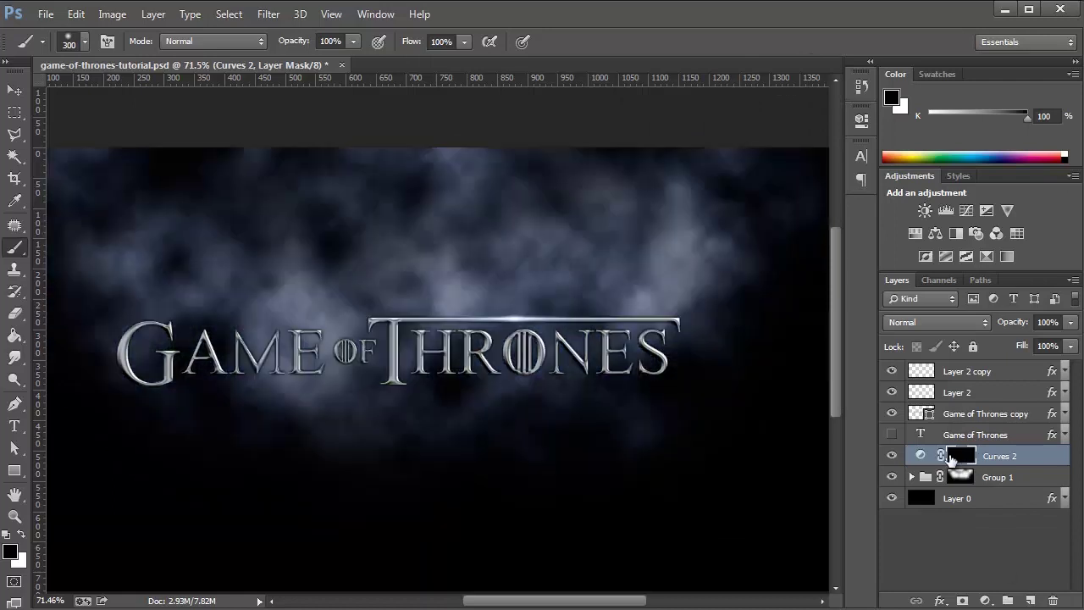
mouse_move(963, 465)
left_mouse_down()
mouse_move(915, 470)
mouse_move(980, 463)
left_mouse_up()
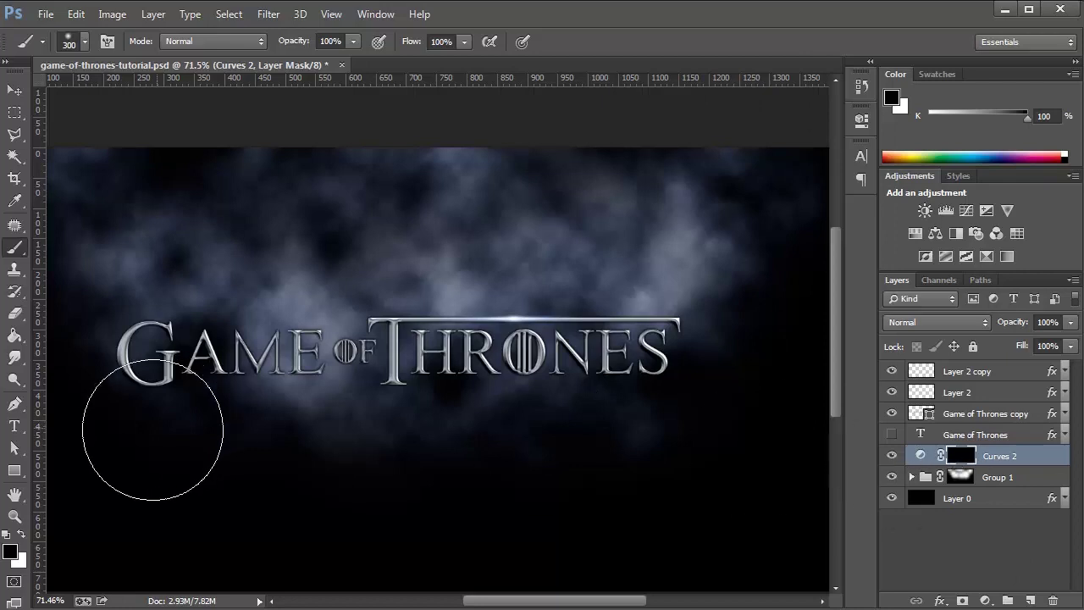
left_click(22, 534)
mouse_move(593, 346)
left_mouse_down()
mouse_move(623, 326)
mouse_move(537, 386)
mouse_move(388, 350)
mouse_move(420, 331)
mouse_move(533, 339)
left_mouse_up()
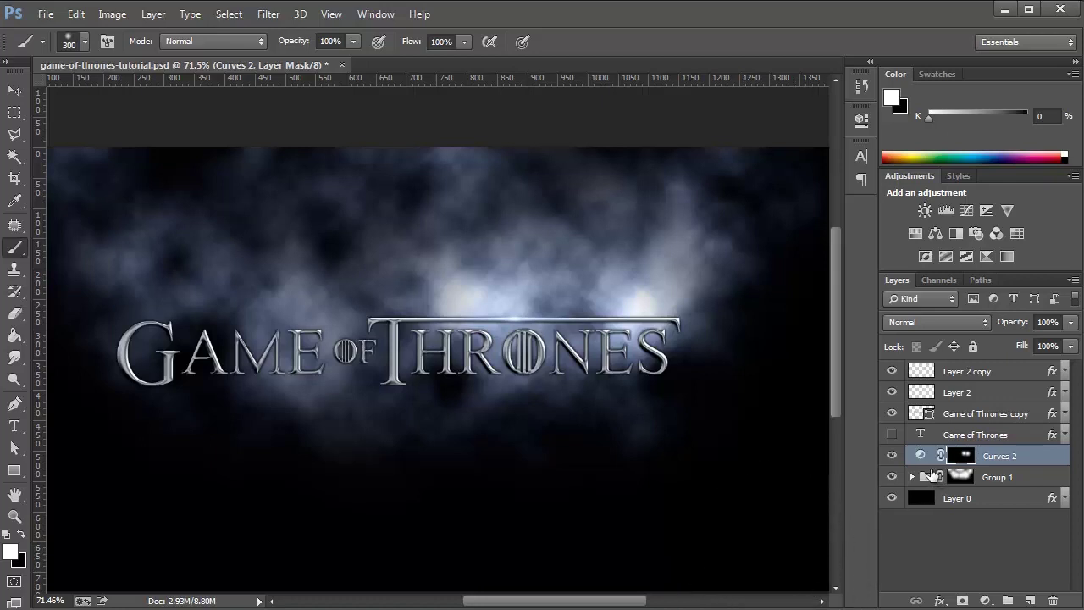
left_click_drag(132, 332, 239, 377)
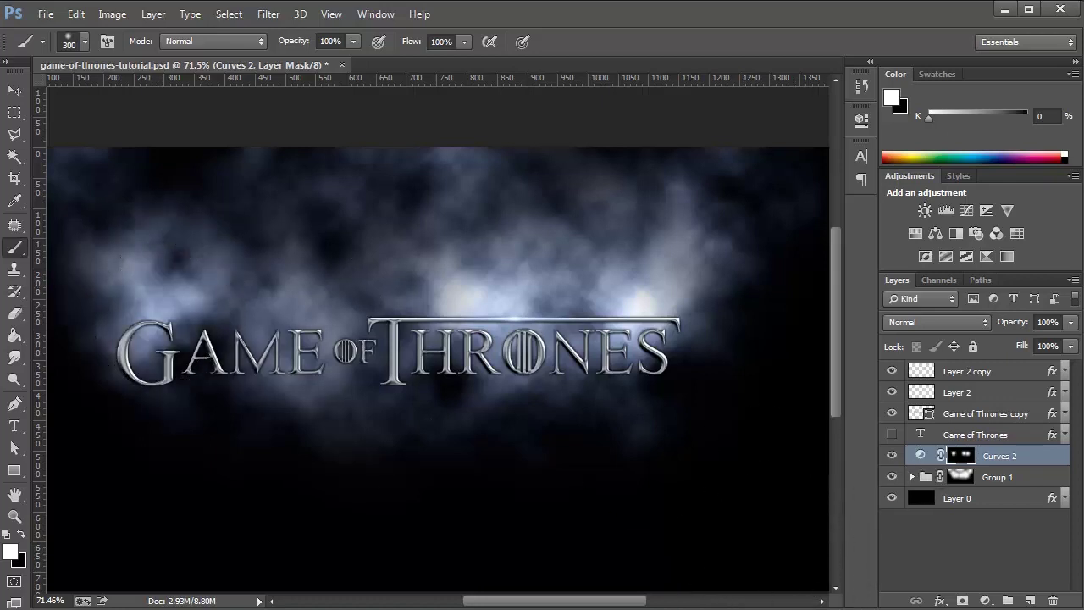
left_click(891, 456)
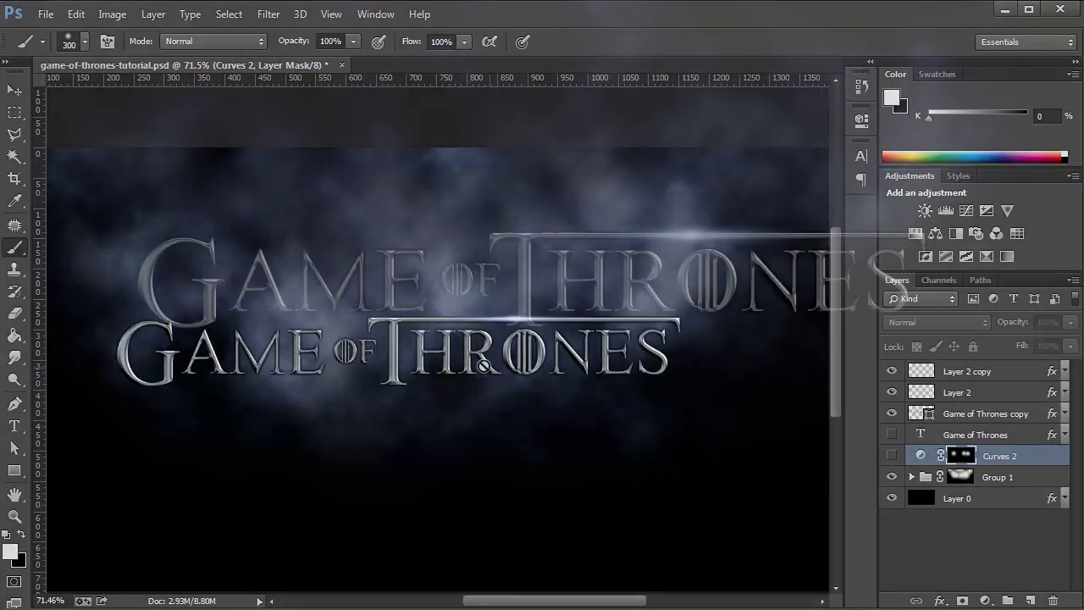